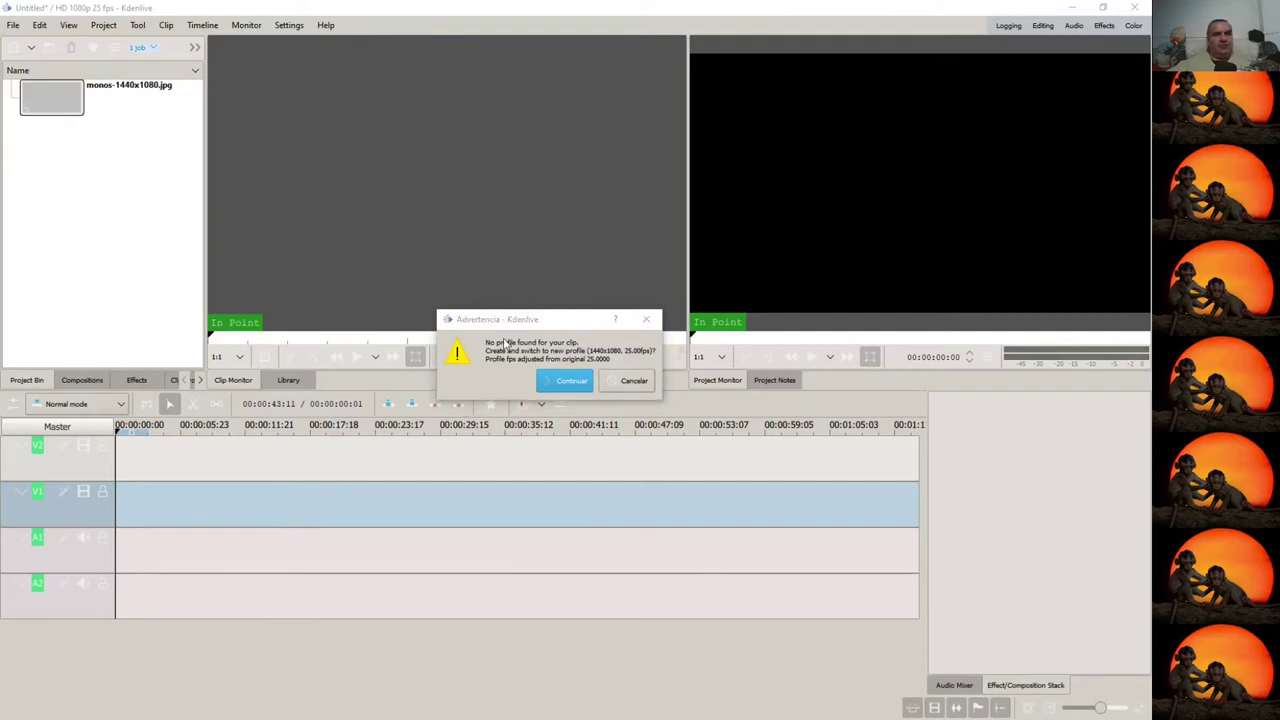
Decline the project profile switch, place monos-1440x1080.jpg at the start of track V1 and extend it to about 15 seconds.
click(635, 384)
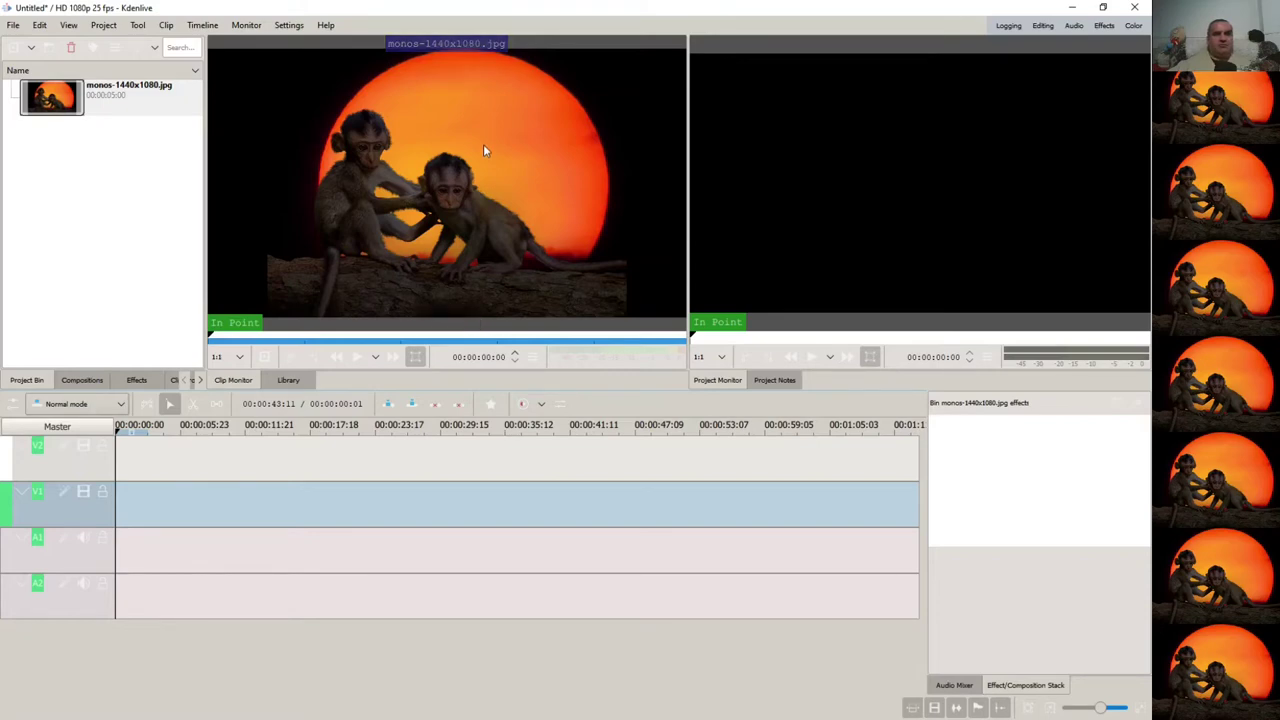
drag(57, 99, 125, 508)
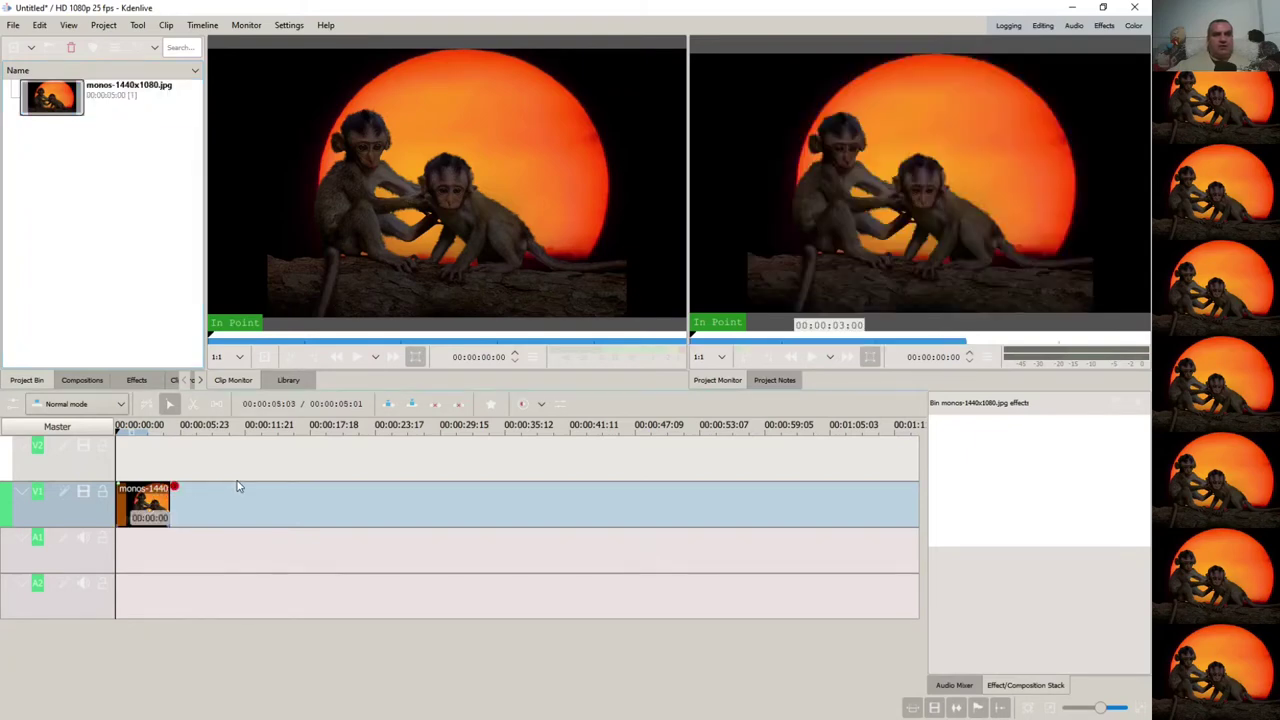
drag(175, 486, 283, 507)
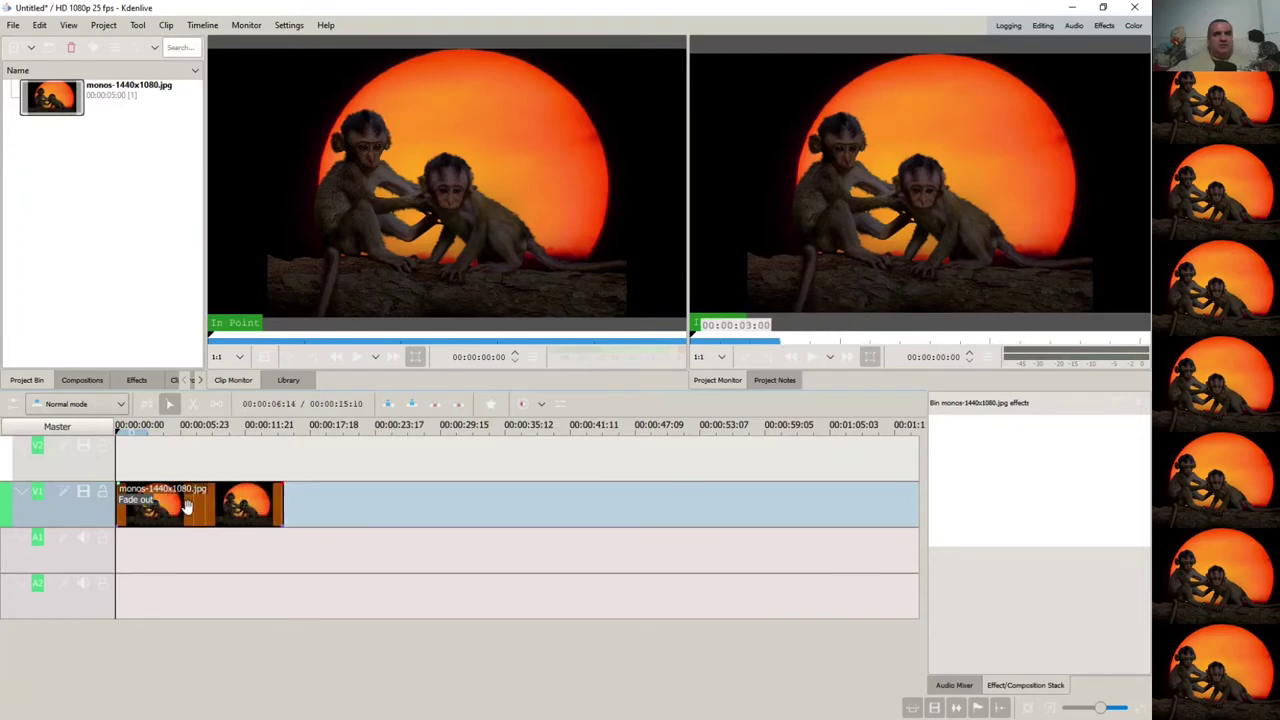
scroll(274, 557, up, 3)
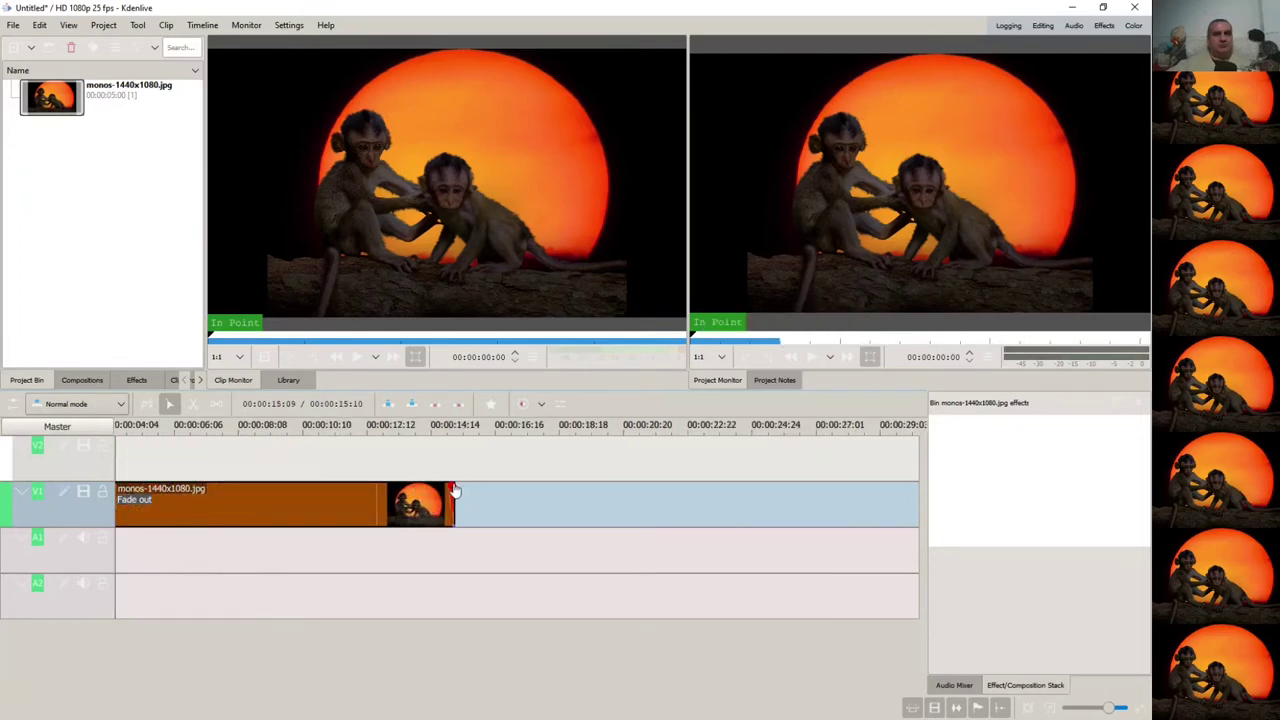
drag(126, 691, 116, 691)
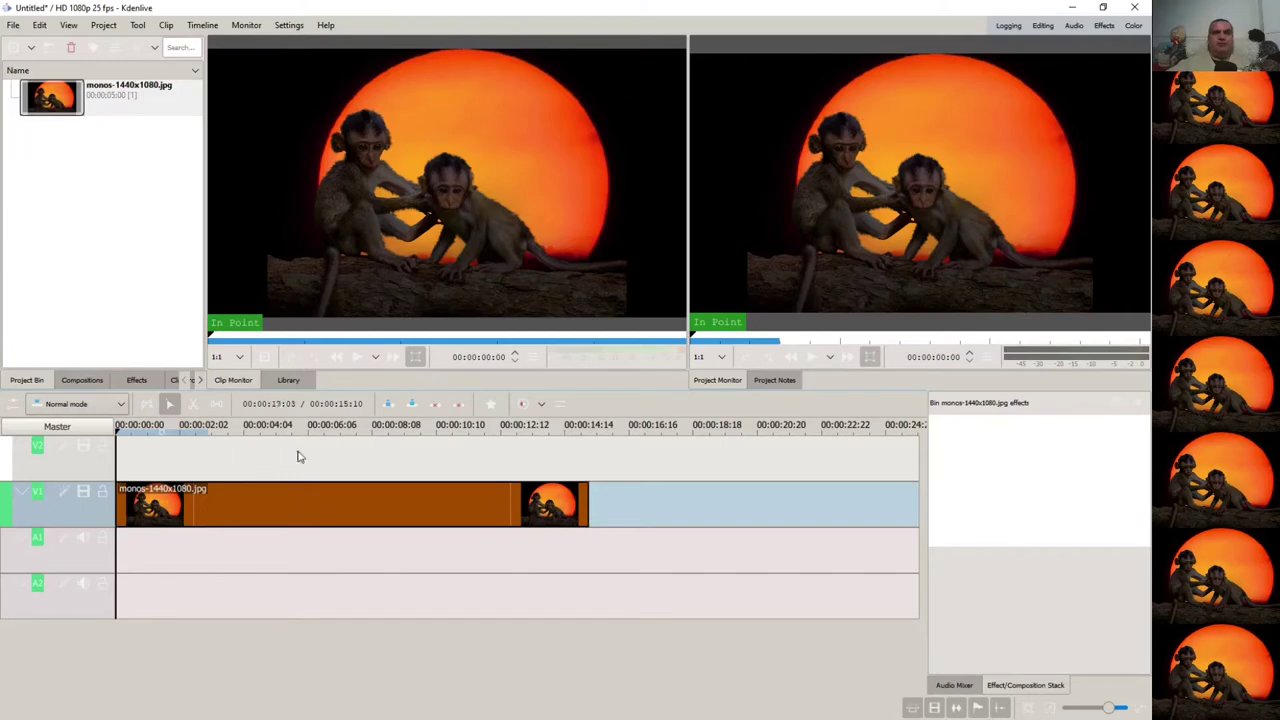
Search the effects for "zoo" and apply Position and Zoom to the monkey image clip on track V1.
click(136, 380)
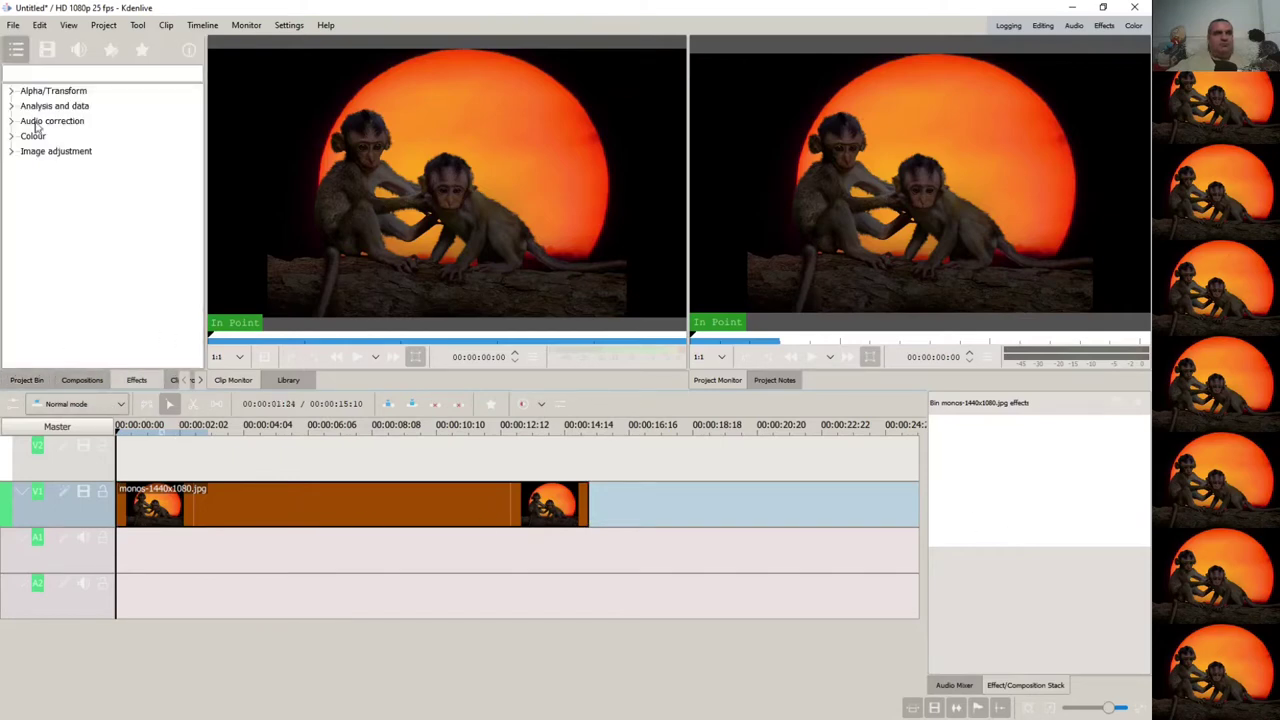
click(58, 72)
text(pan)
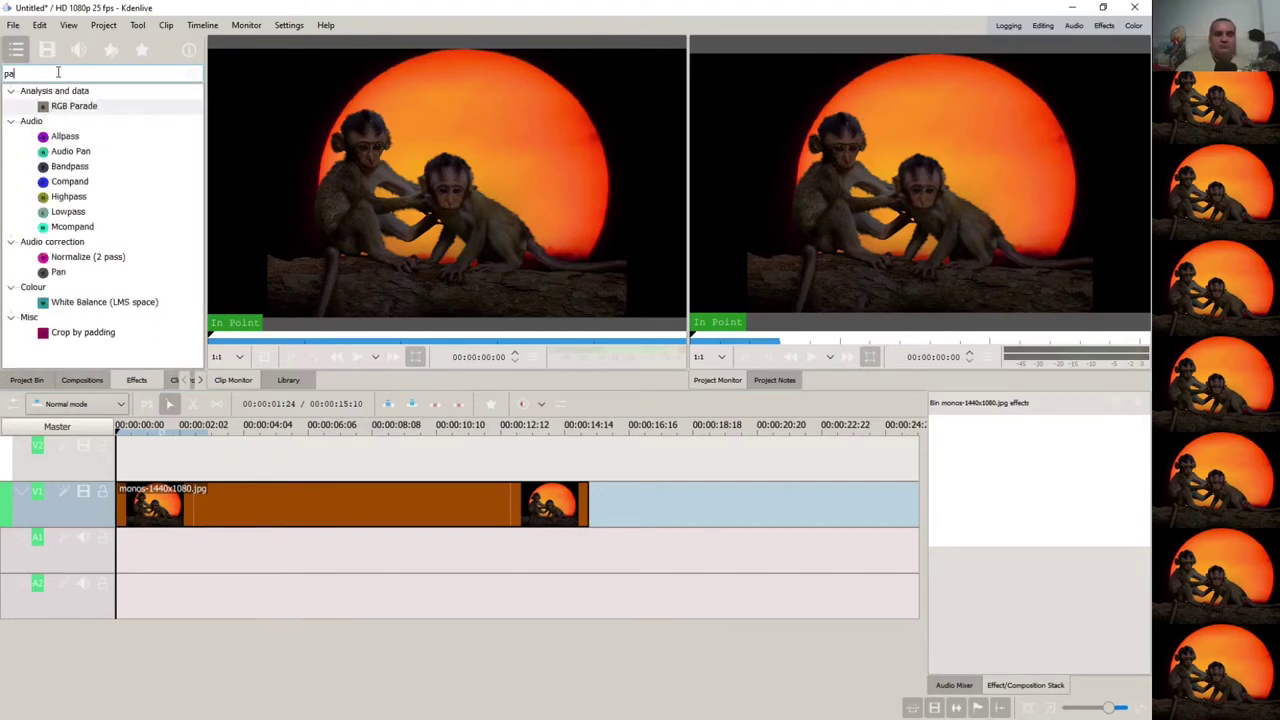
key(BackSpace)
key(BackSpace)
key(BackSpace)
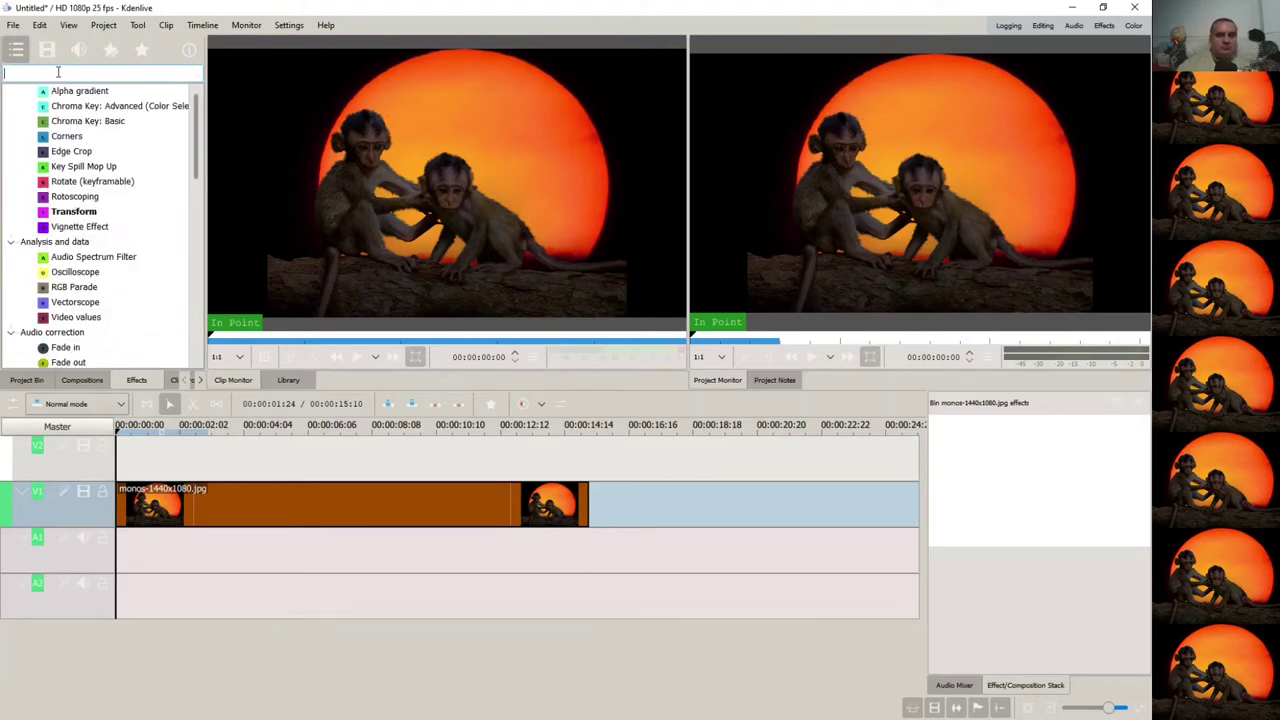
text(zoo)
click(76, 108)
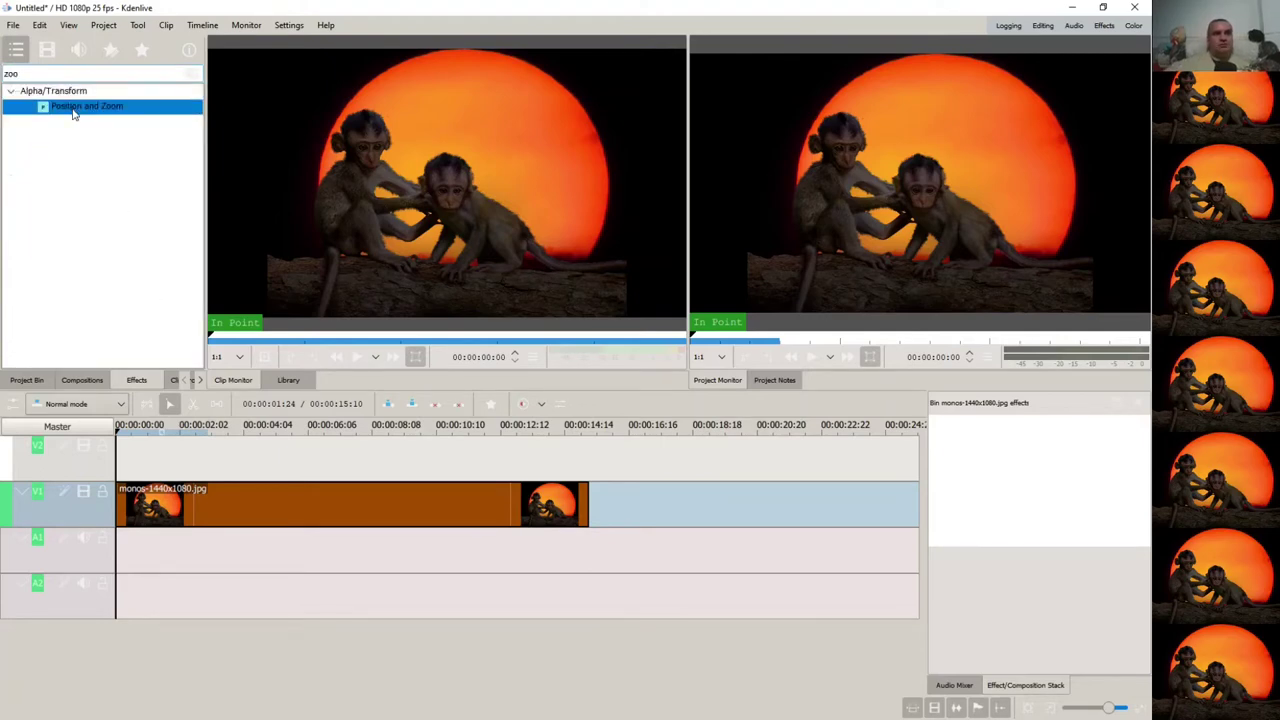
drag(47, 108, 151, 509)
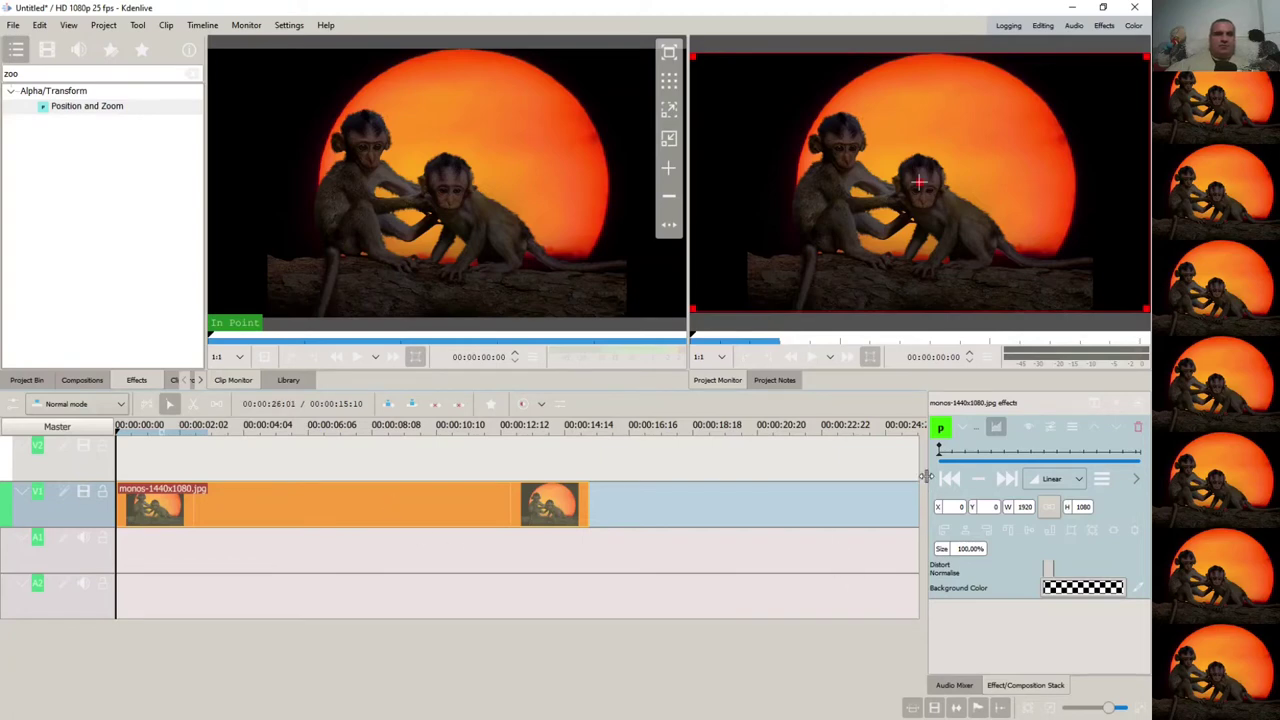
Set the first Position and Zoom keyframe's size to 1% and its interpolation to Smooth.
drag(926, 476, 305, 469)
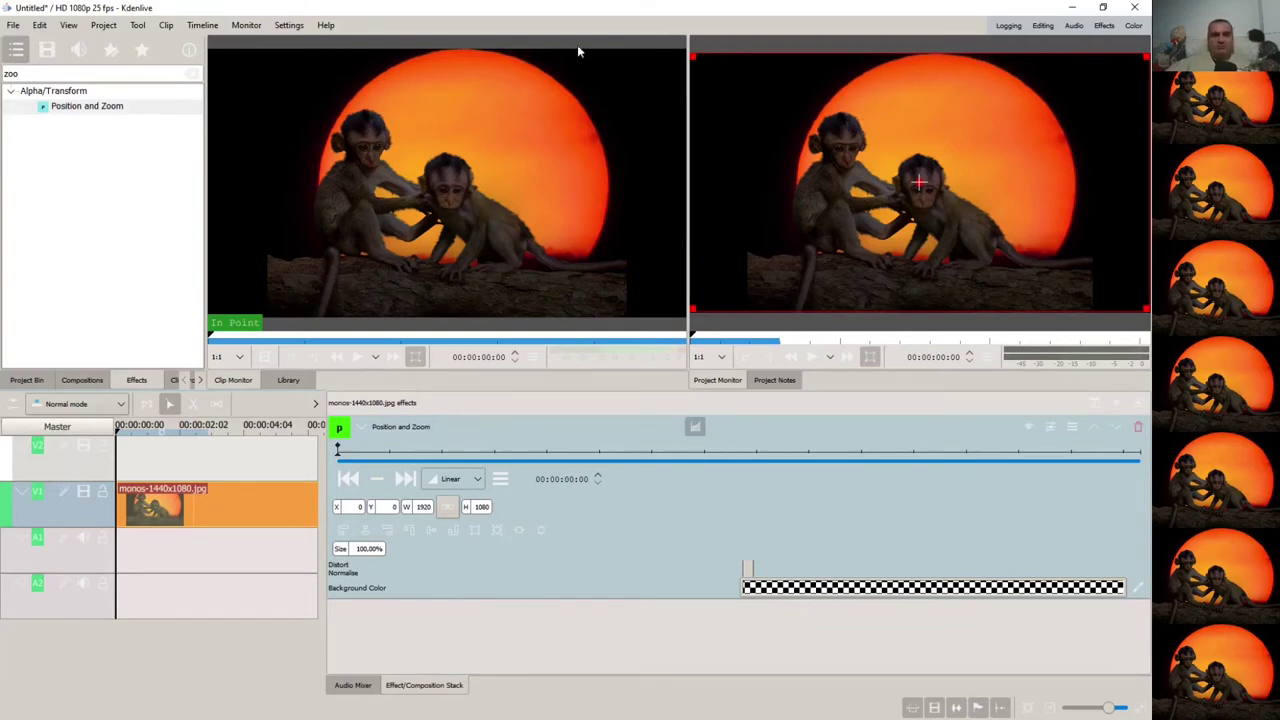
double_click(360, 549)
text(1)
key(Return)
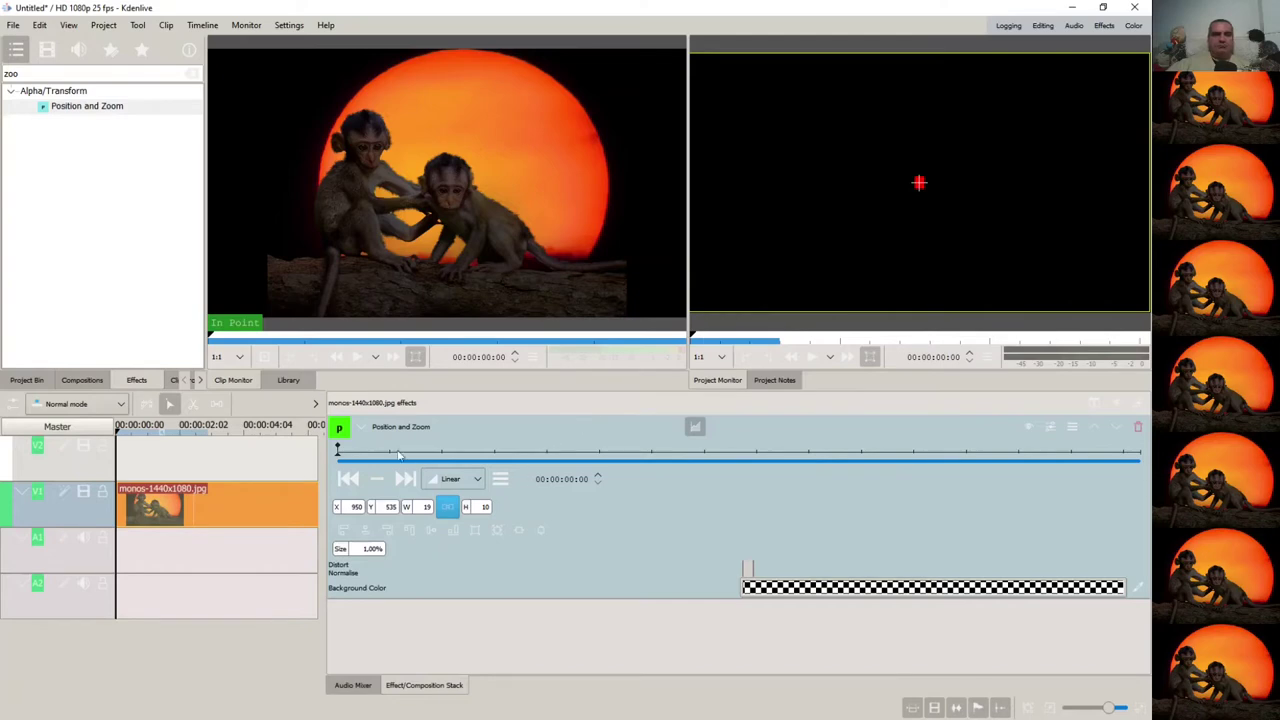
click(455, 479)
click(461, 538)
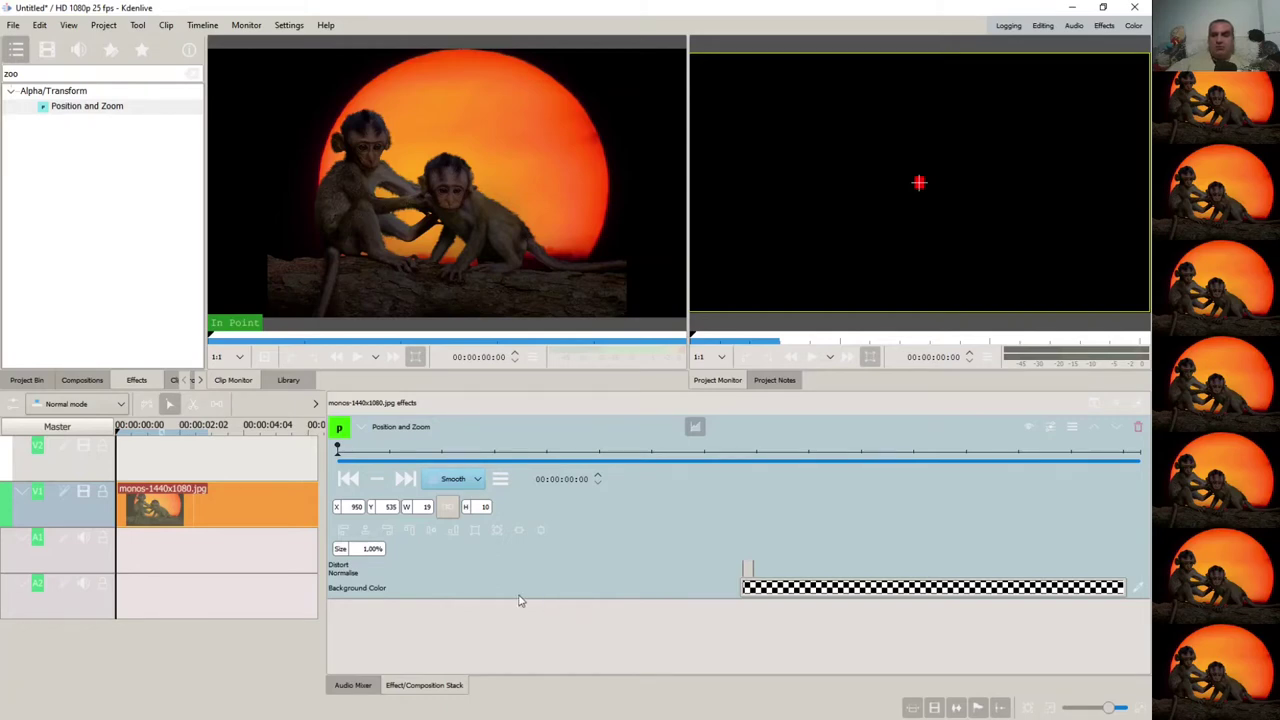
Add a Position and Zoom keyframe at frame 2 and set its size to 2%.
click(342, 450)
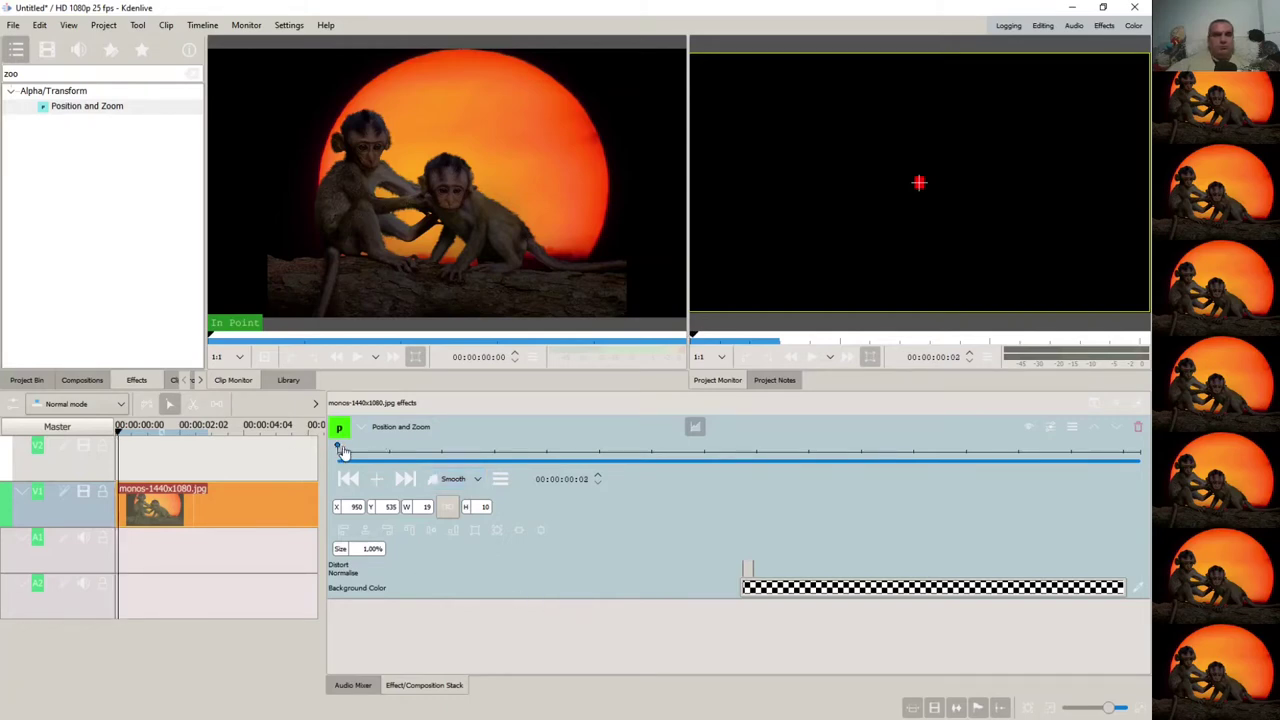
click(385, 482)
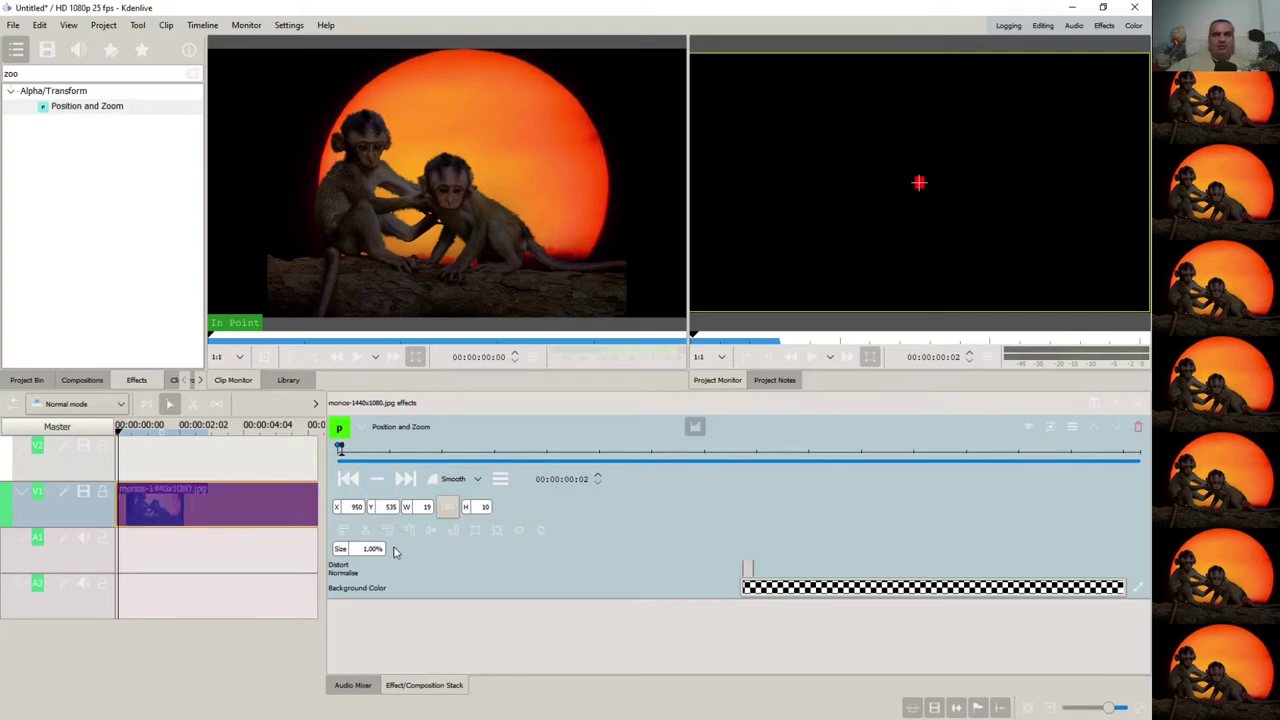
drag(357, 548, 428, 549)
text(2)
key(Return)
Add a third Position and Zoom keyframe at frame 4 and set its size to 2.96%.
click(347, 456)
click(376, 479)
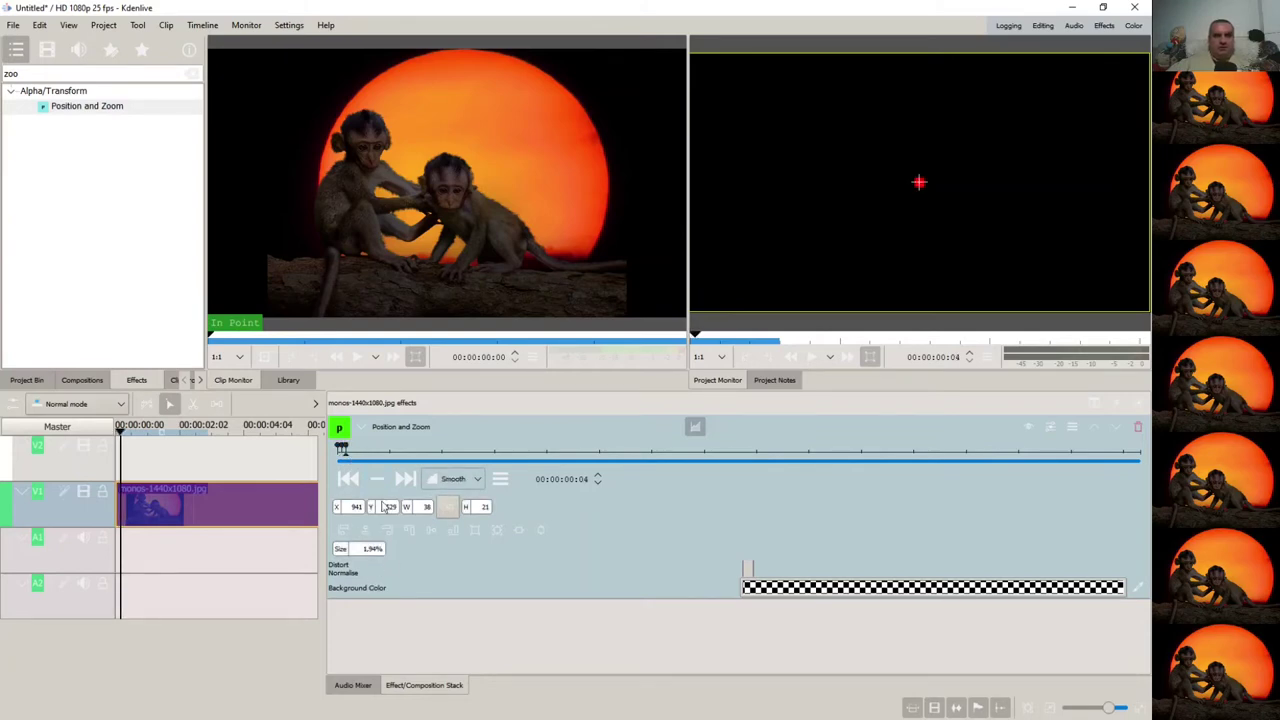
click(372, 548)
text(2.96)
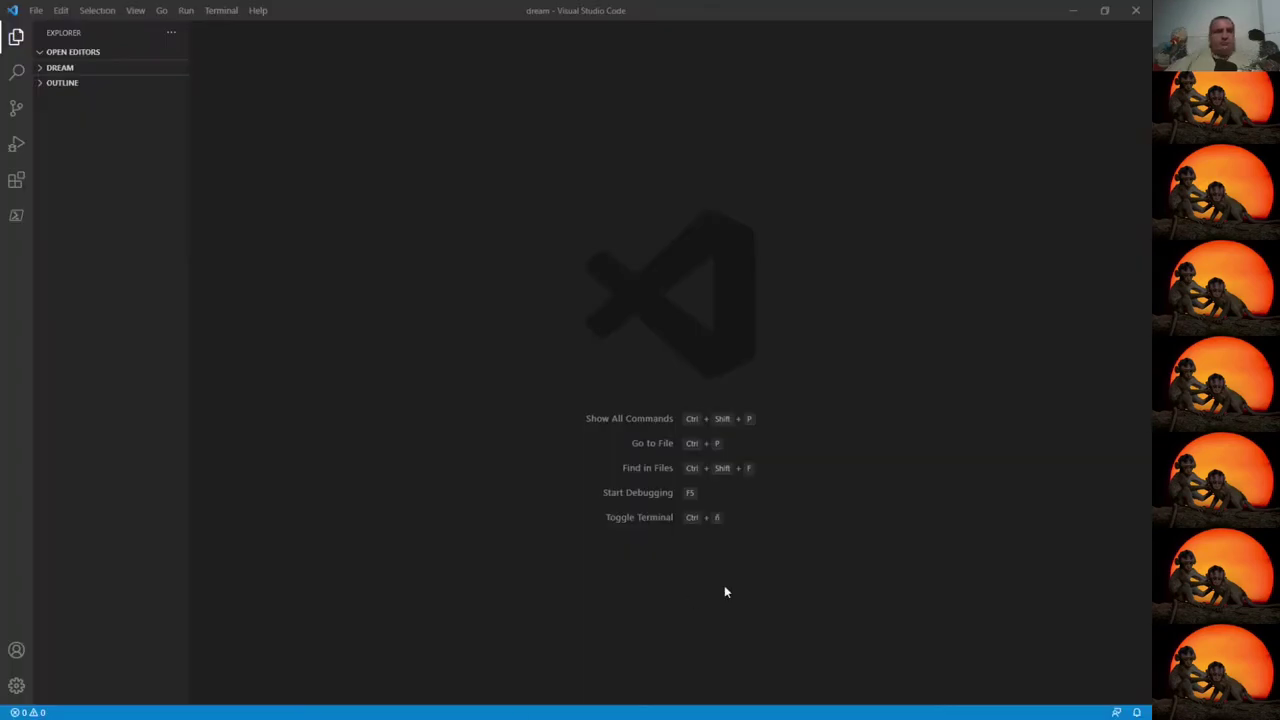
Find the pan_zoom filter in kde-zoom.kdenlive in Visual Studio Code and copy its transition.geometry keyframe values.
click(1073, 10)
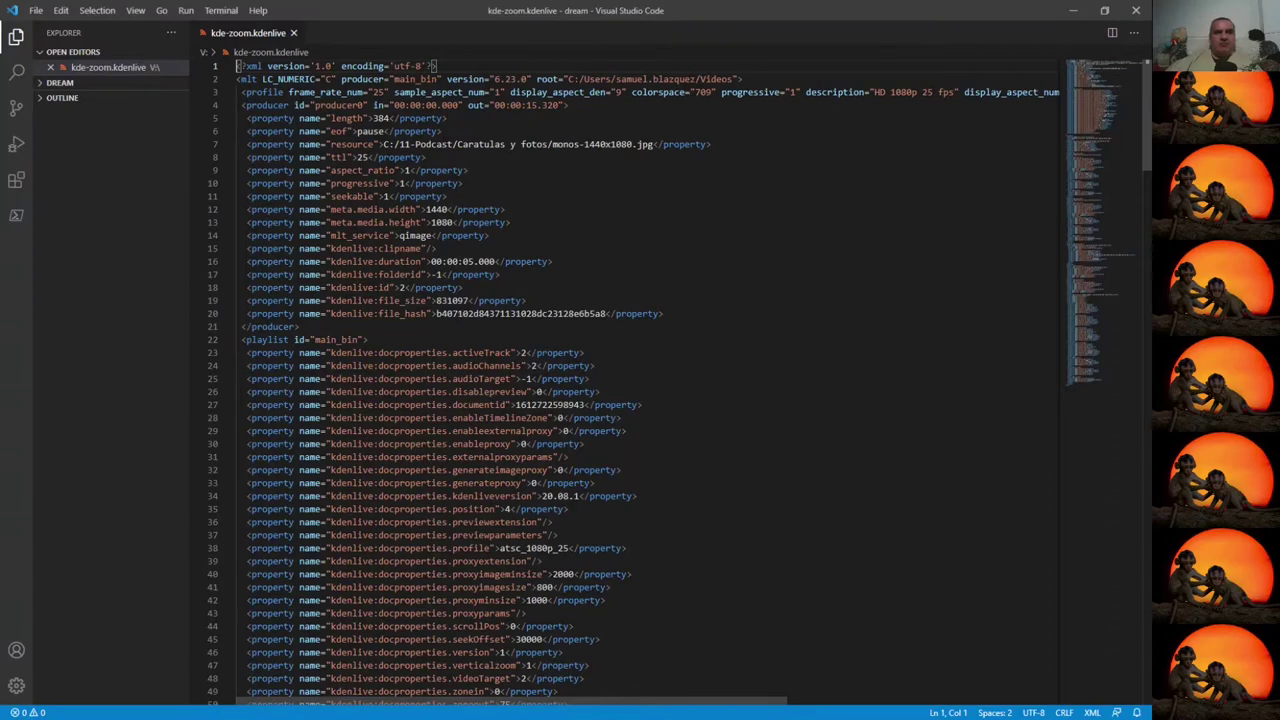
scroll(630, 380, down, 9)
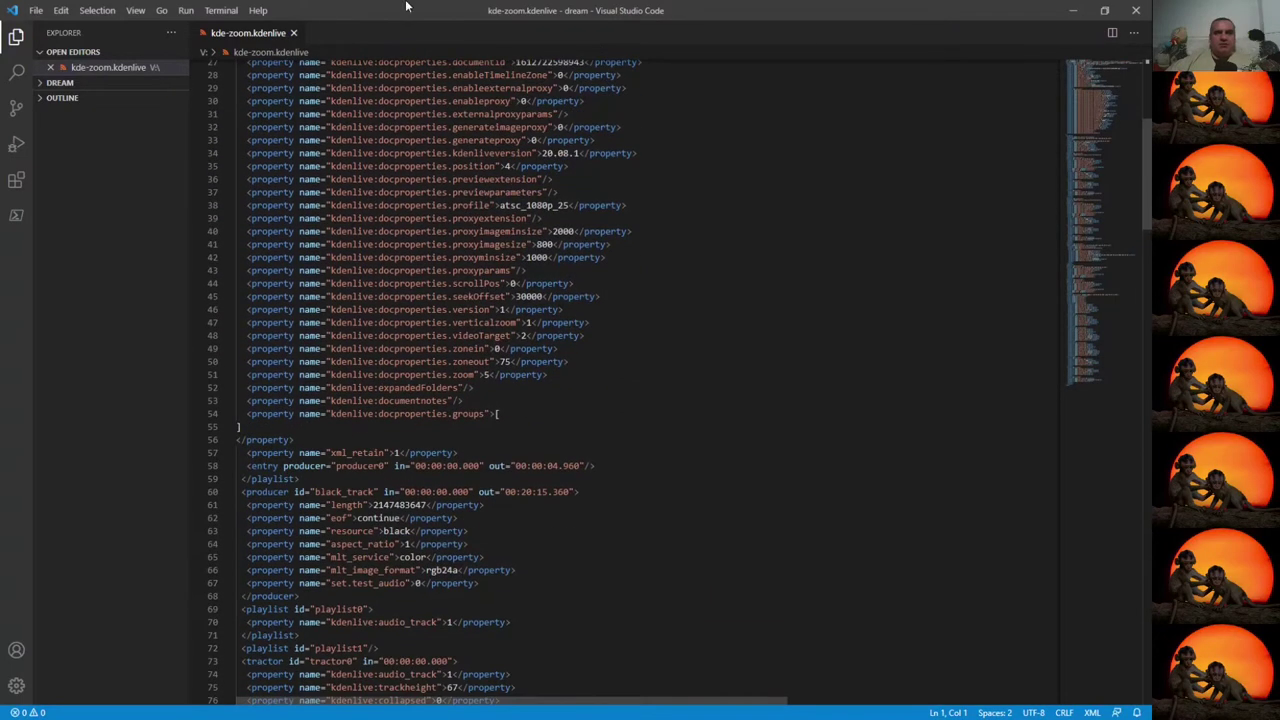
scroll(630, 380, down, 4)
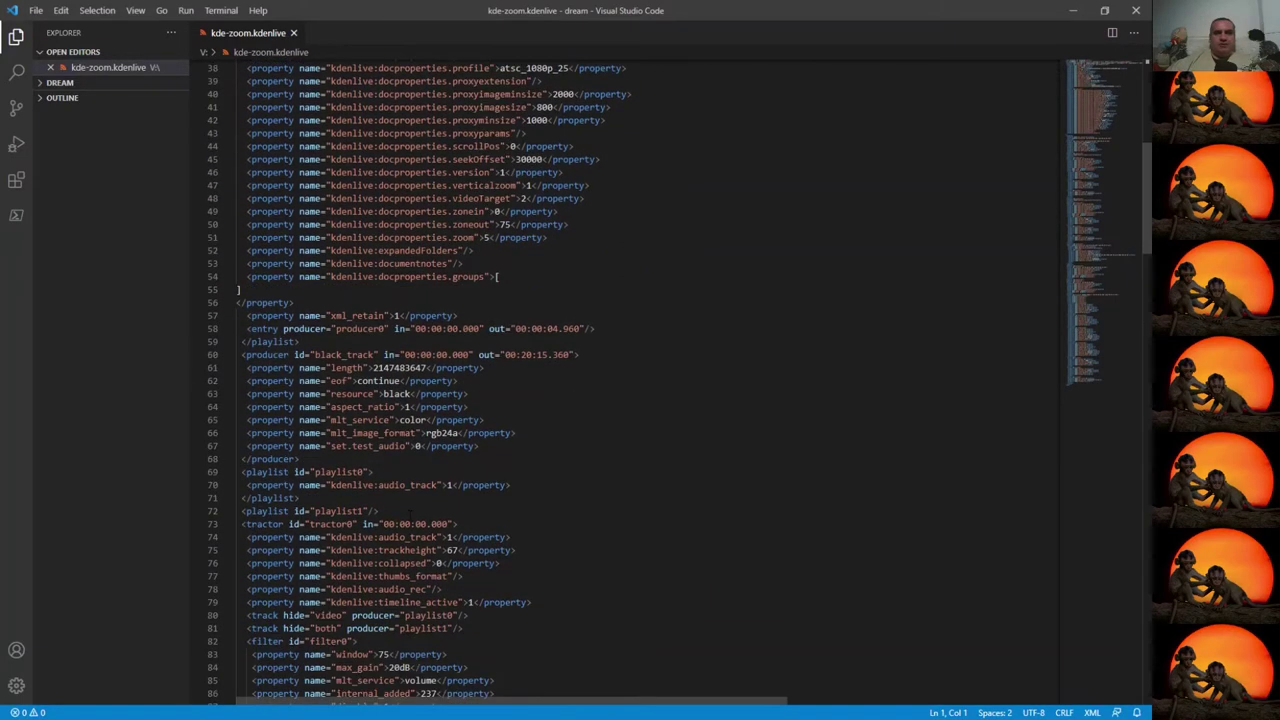
scroll(409, 512, down, 2)
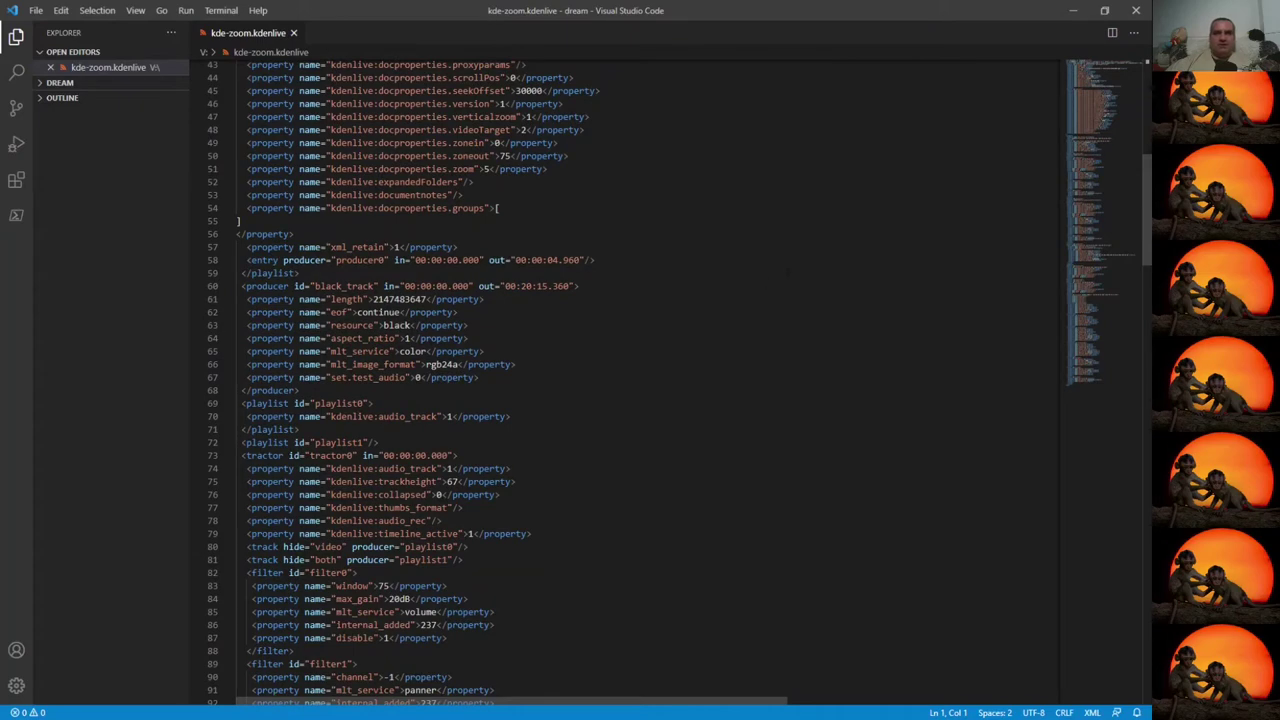
scroll(630, 380, down, 16)
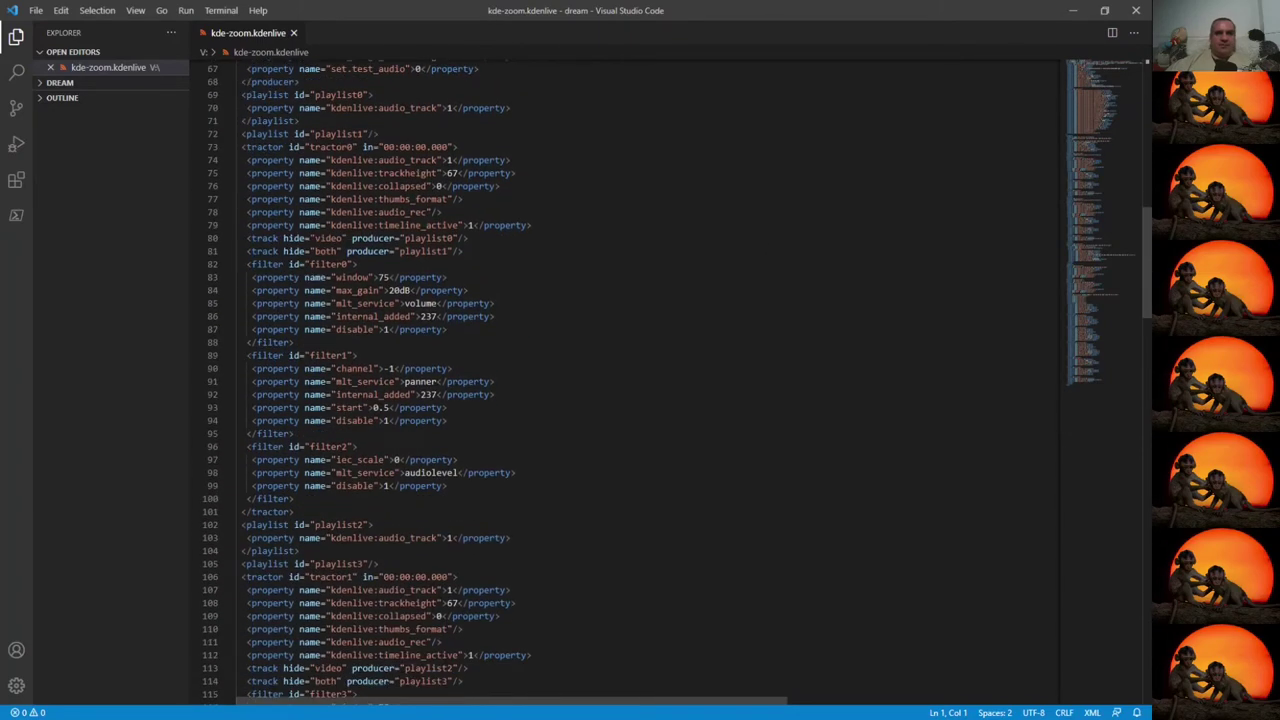
scroll(630, 380, down, 8)
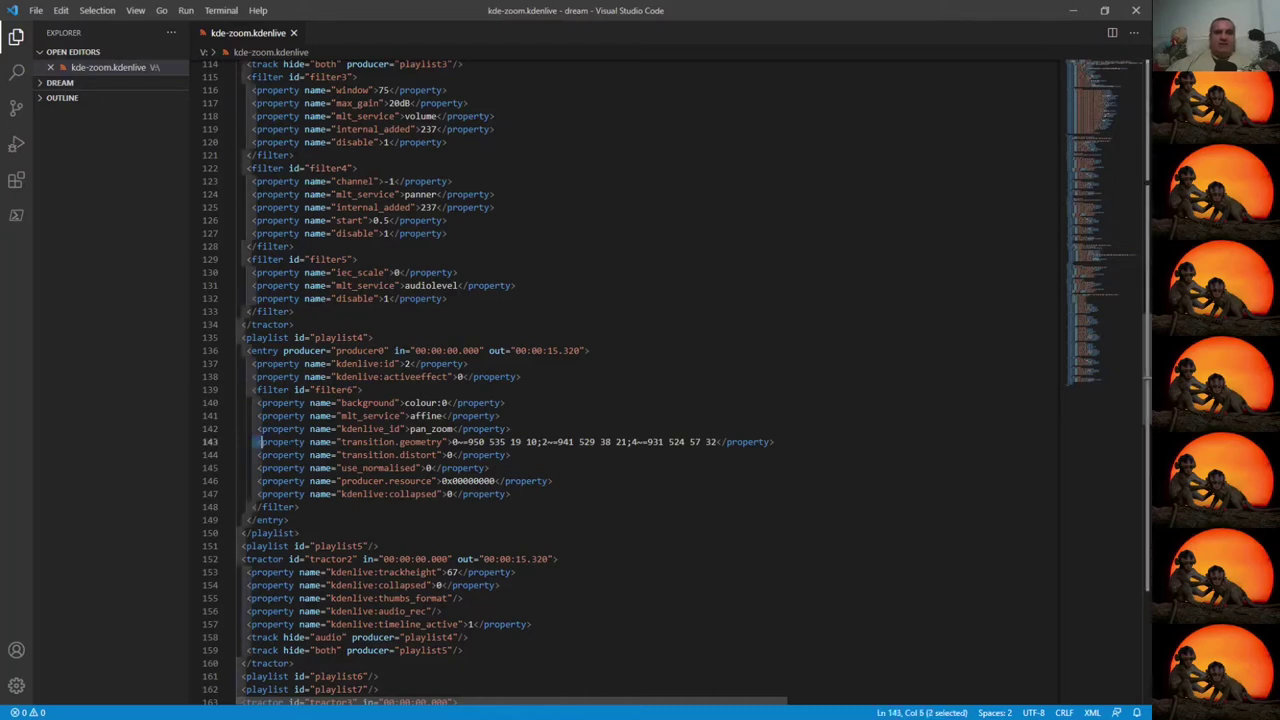
drag(254, 442, 775, 442)
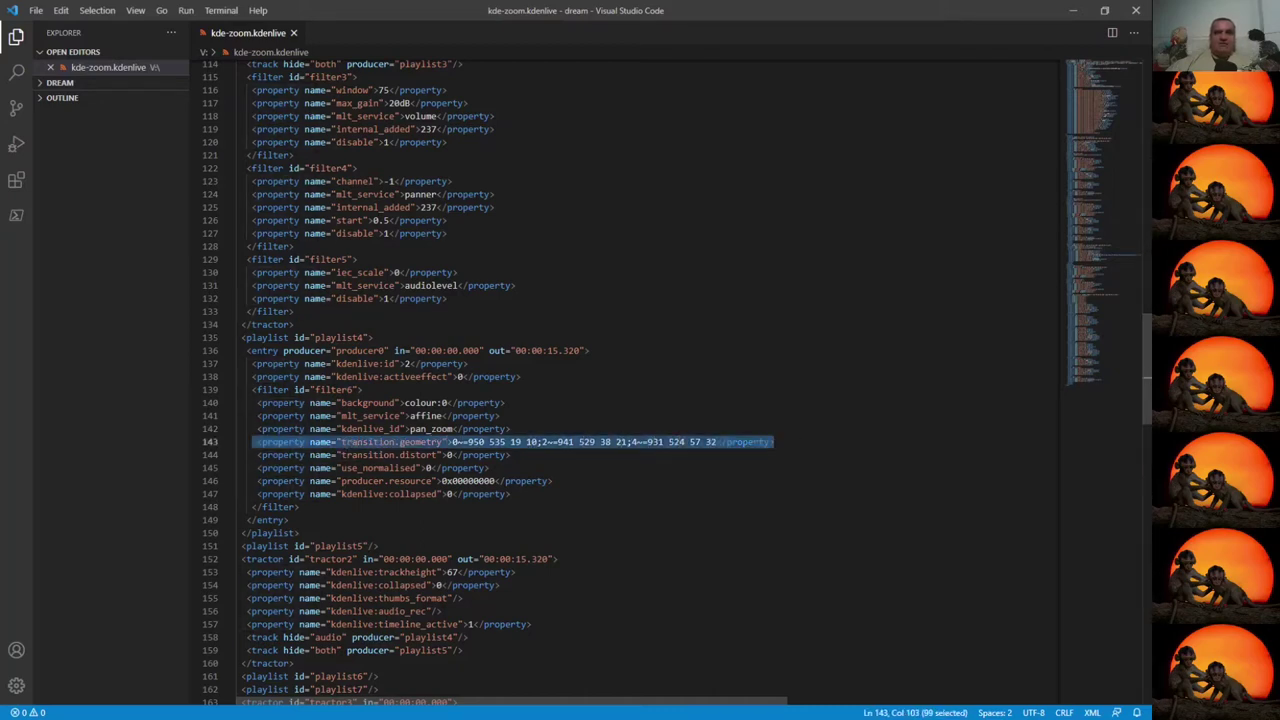
click(452, 442)
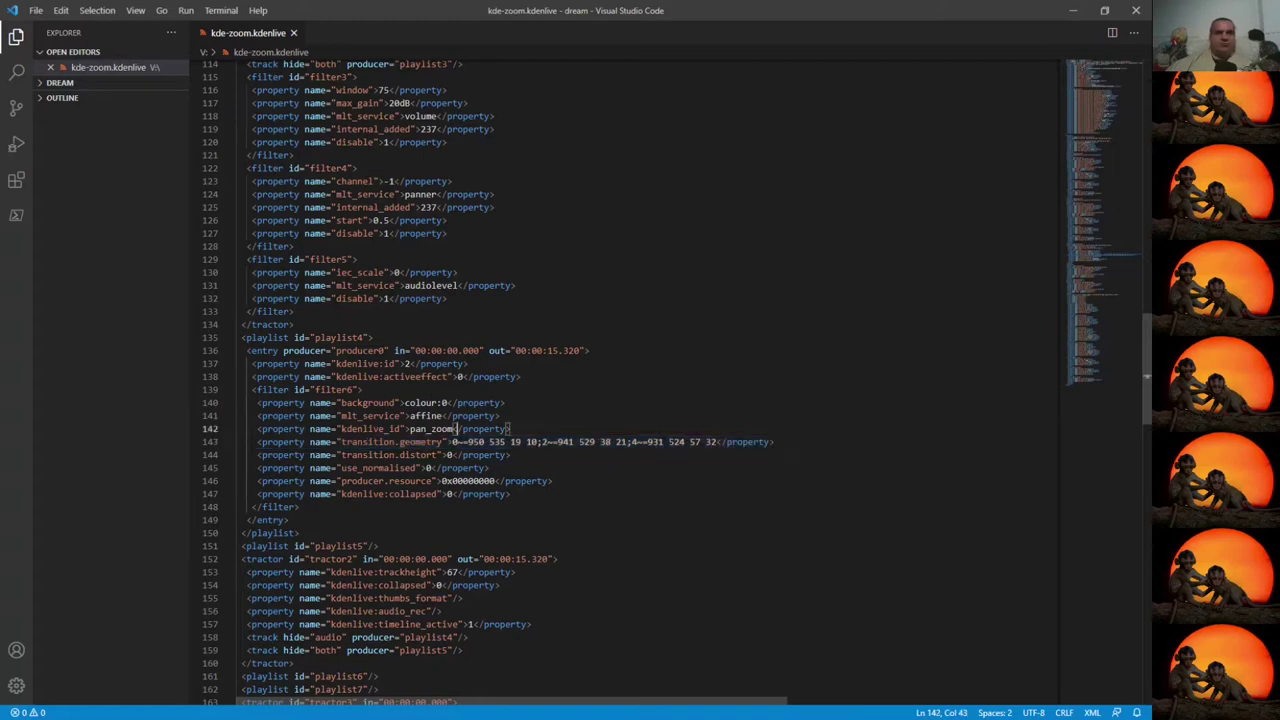
drag(452, 442, 720, 442)
key(ctrl+c)
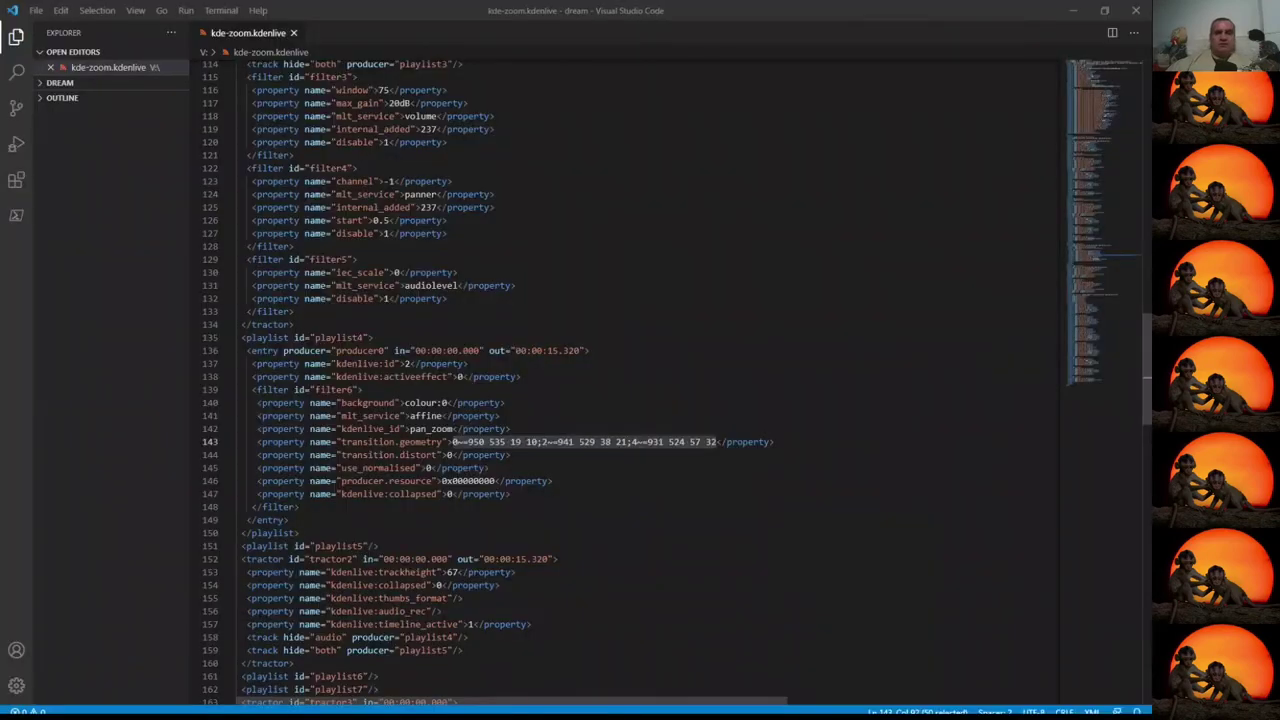
Switch to the blank Google Sheets spreadsheet and paste the copied keyframe values into cell C1 as values only.
key(alt+Tab)
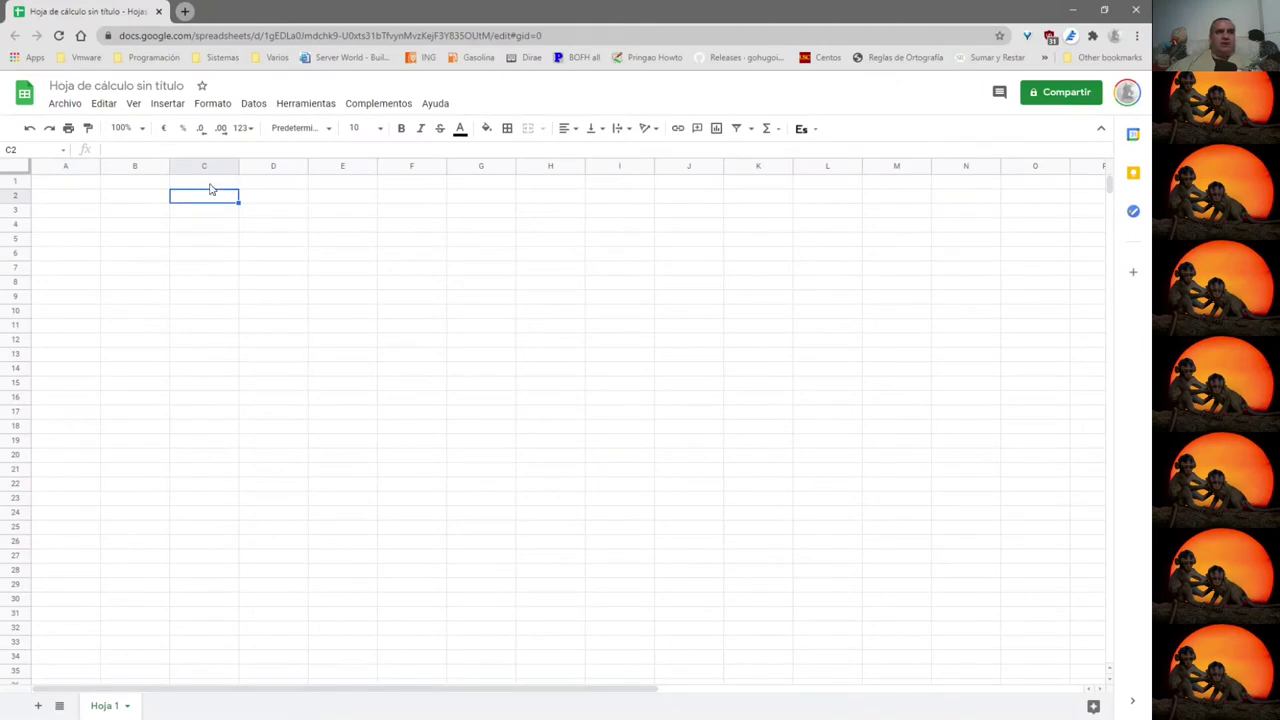
click(212, 187)
key(ctrl+v)
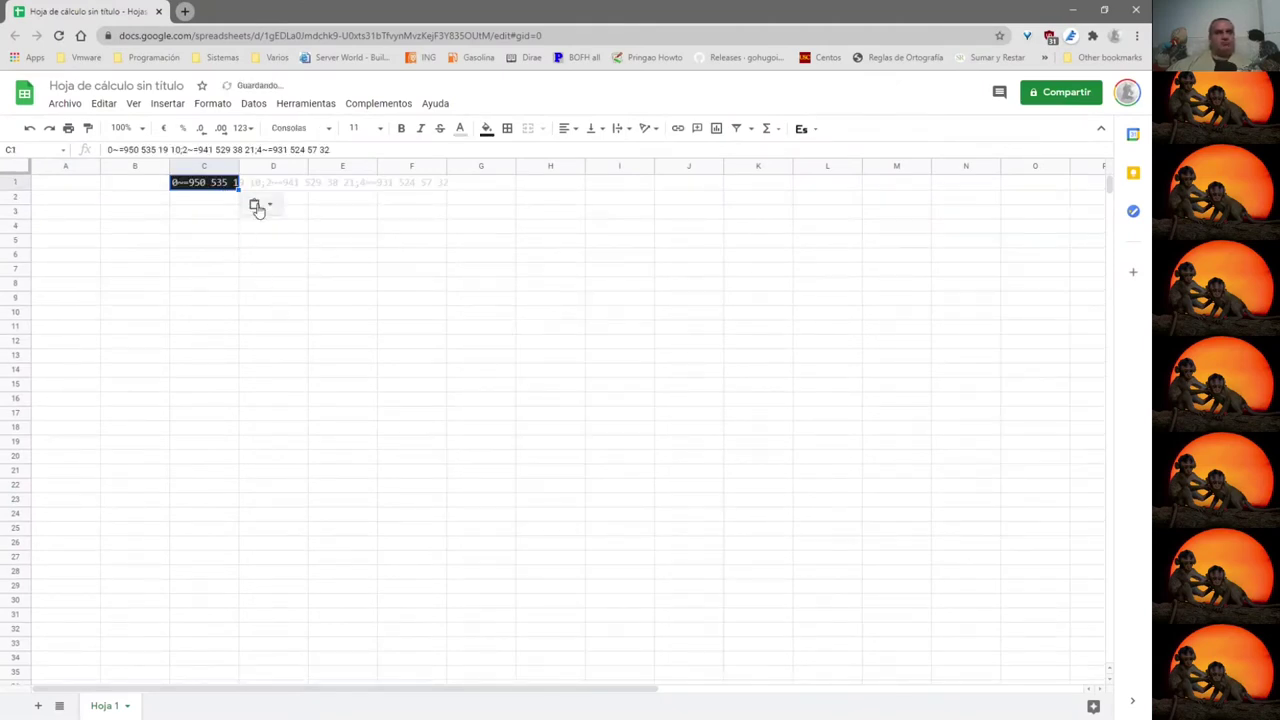
click(257, 205)
click(296, 229)
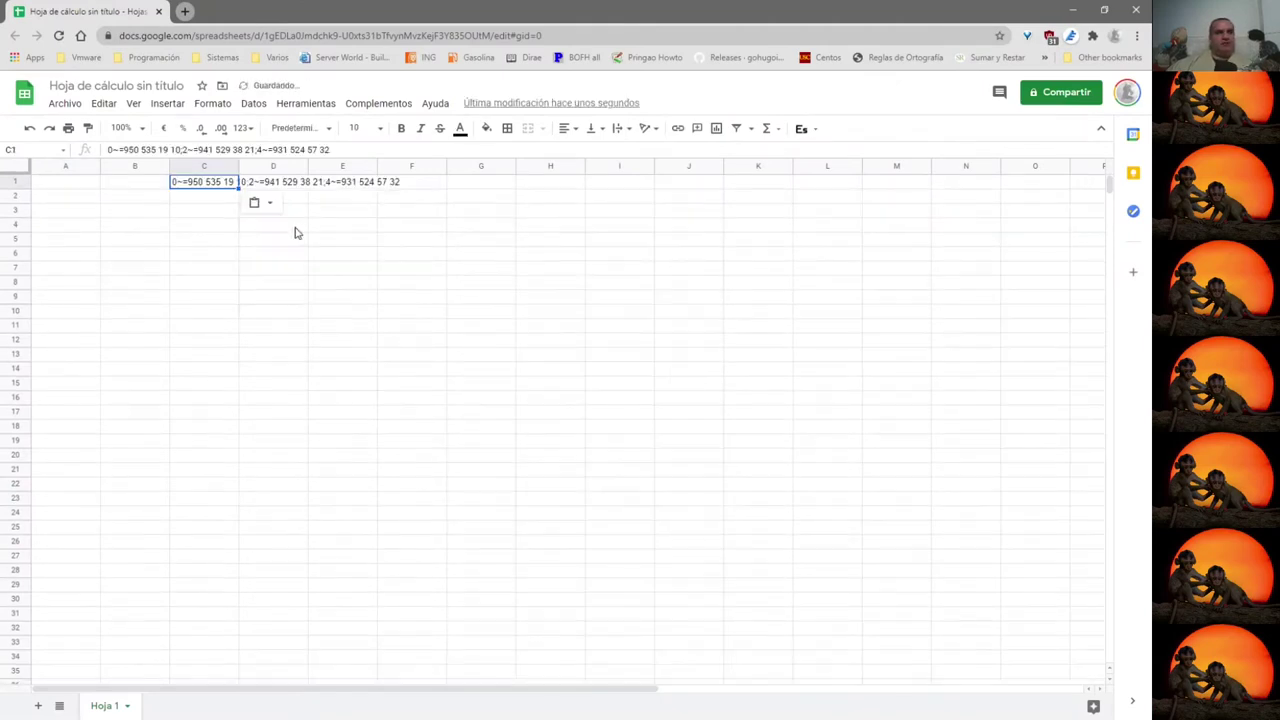
click(210, 284)
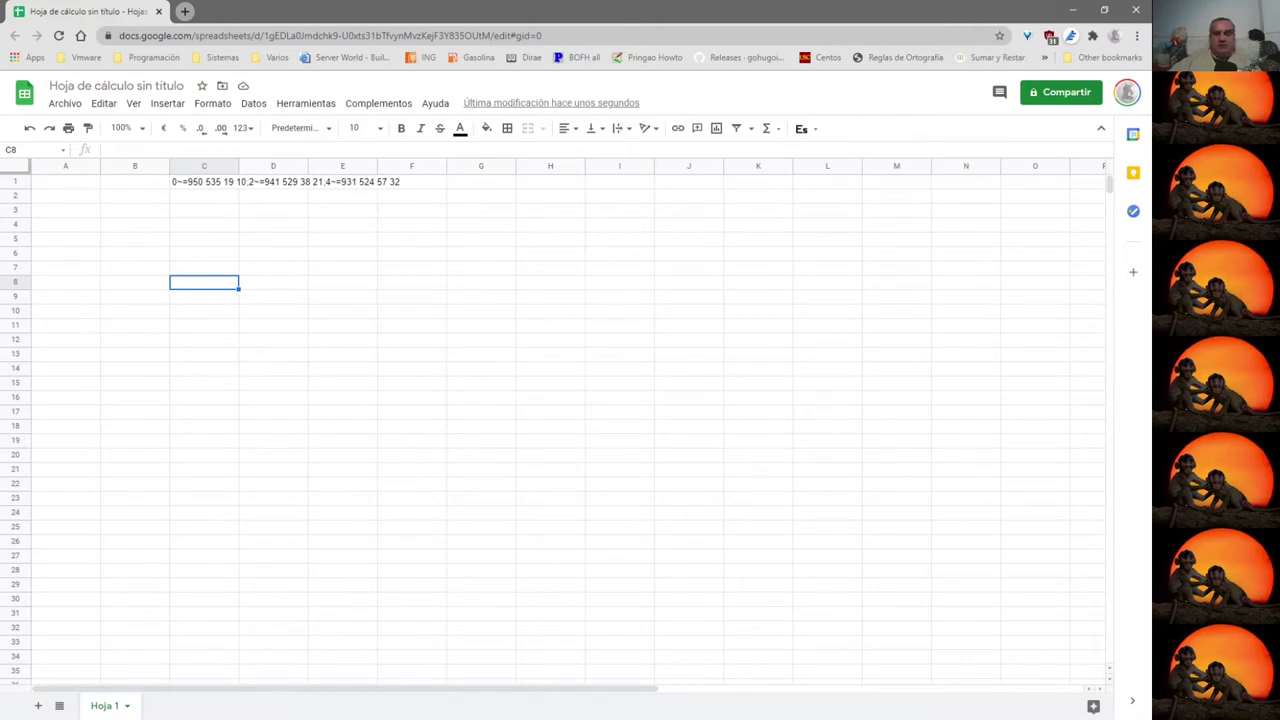
Switch to Kdenlive and compare the frame 4 keyframe's position and size with the values pasted in the spreadsheet.
key(alt+Tab)
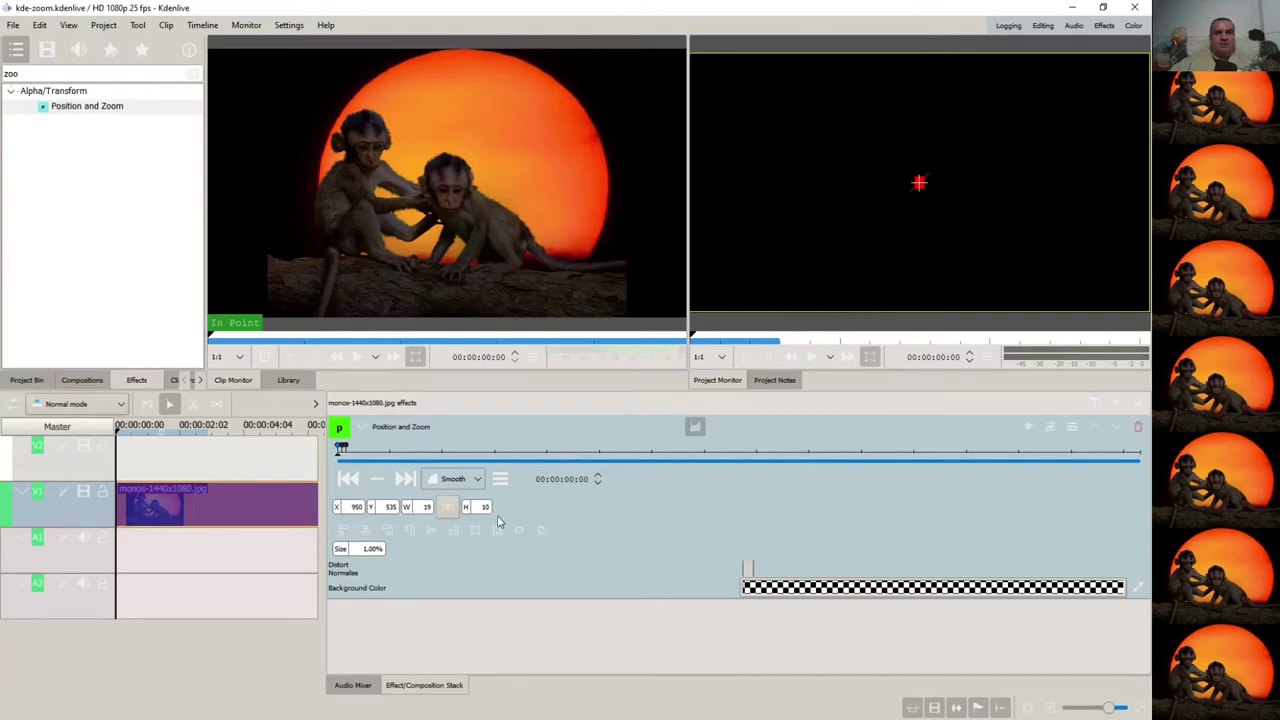
click(349, 452)
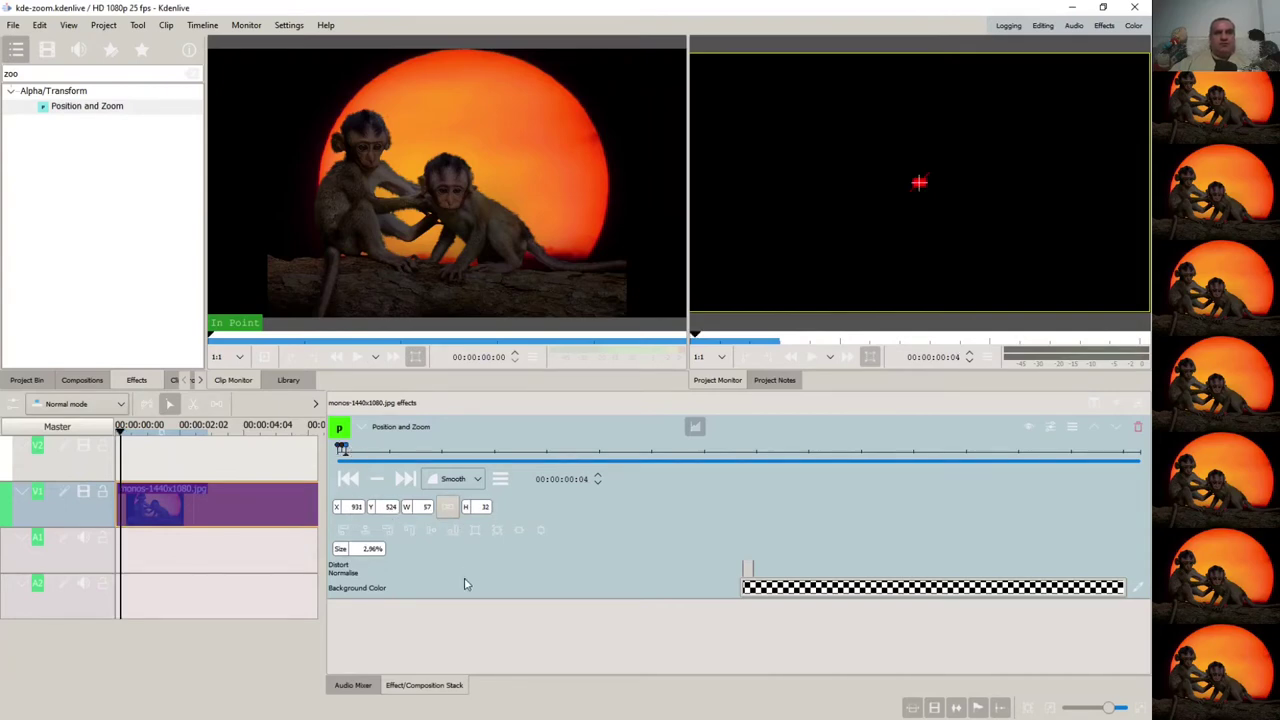
key(alt+Tab)
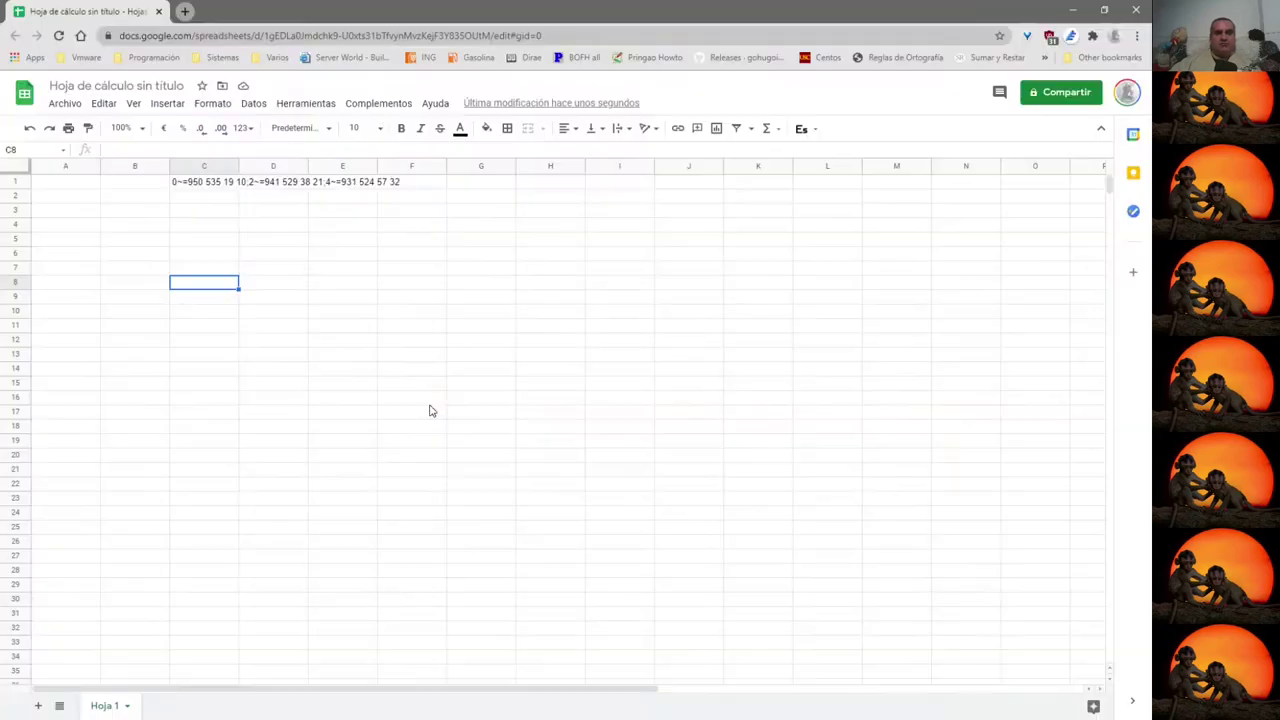
click(343, 184)
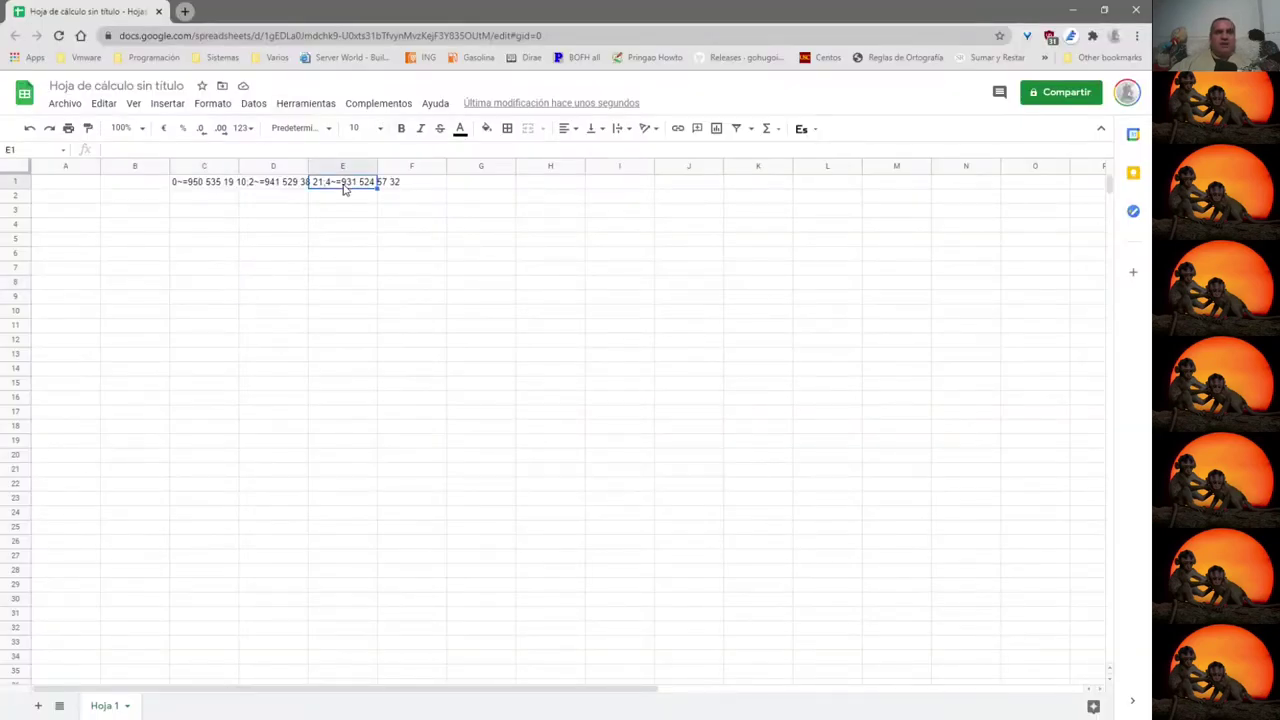
click(351, 270)
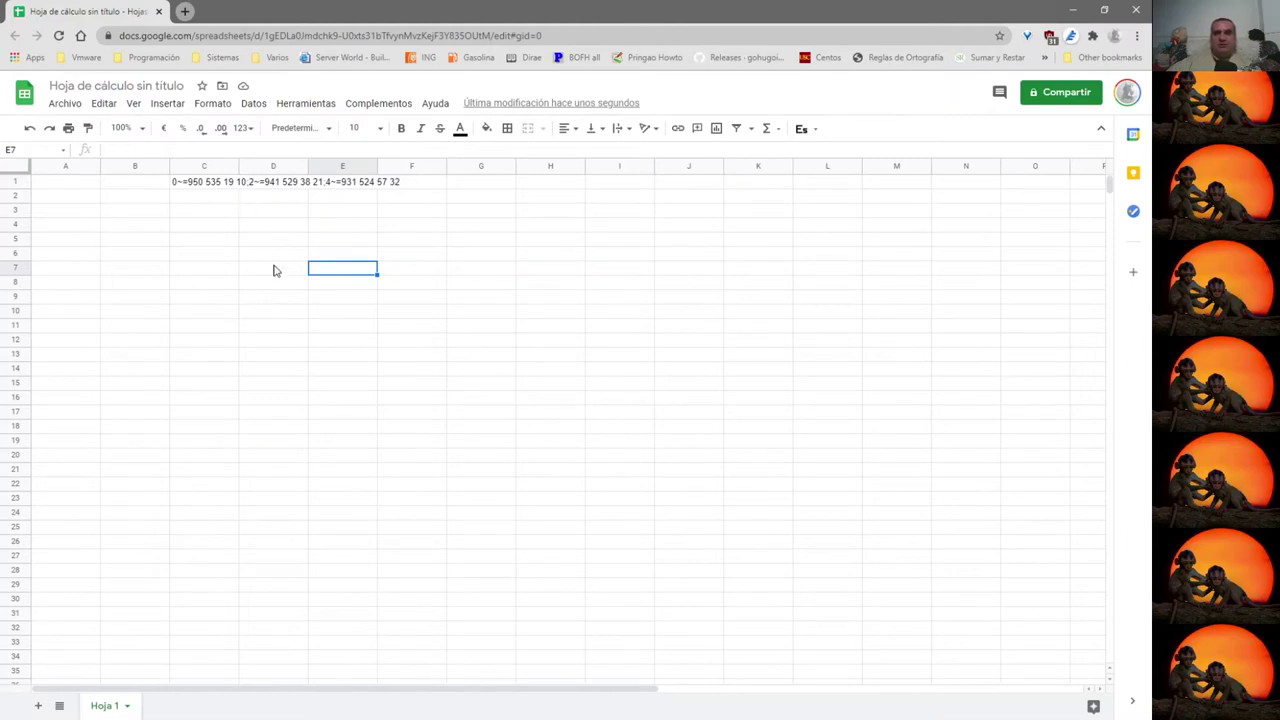
Fill cells A3 to A102 with the consecutive numbers 1 to 100.
click(95, 229)
click(86, 208)
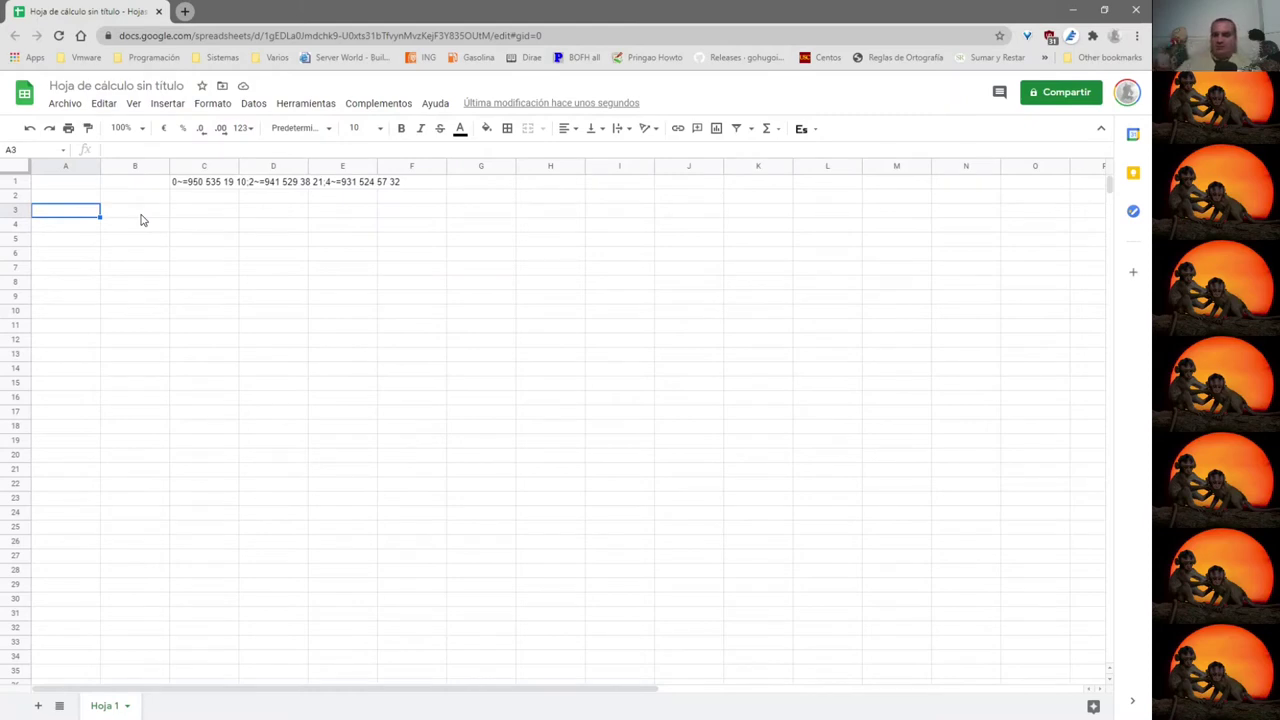
text(1)
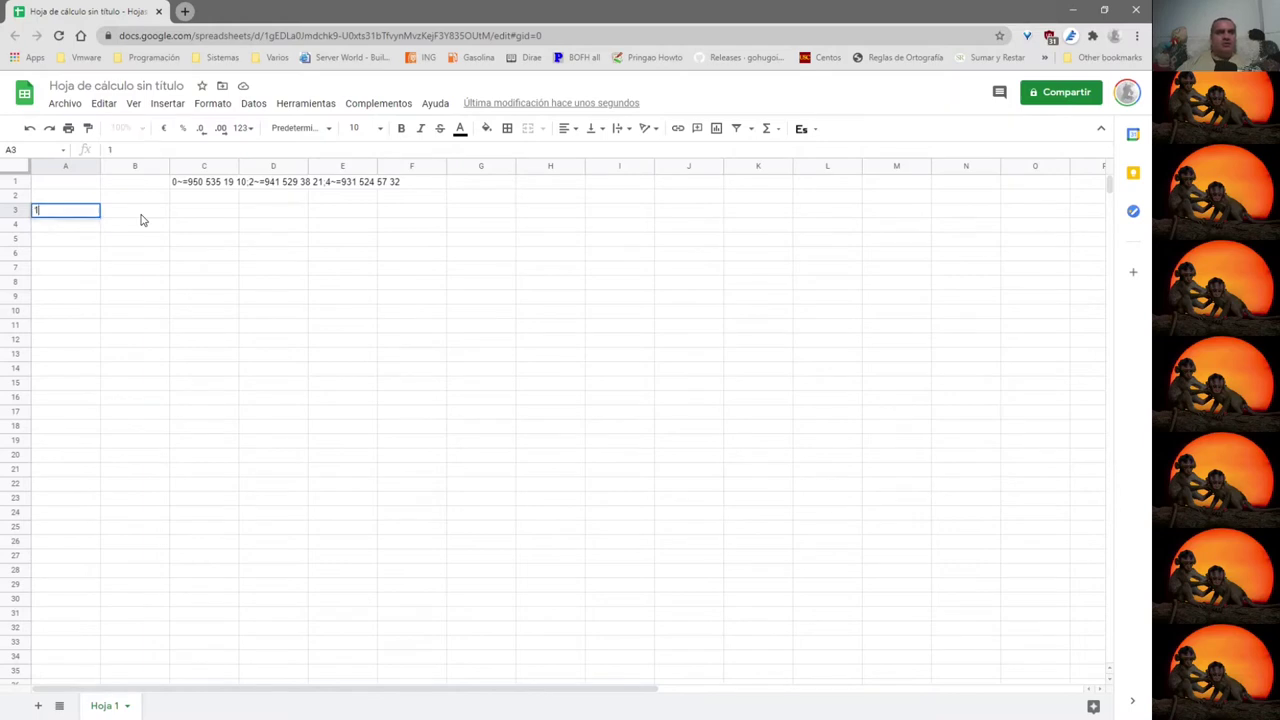
drag(100, 216, 103, 700)
scroll(155, 403, up, 8)
scroll(155, 403, up, 6)
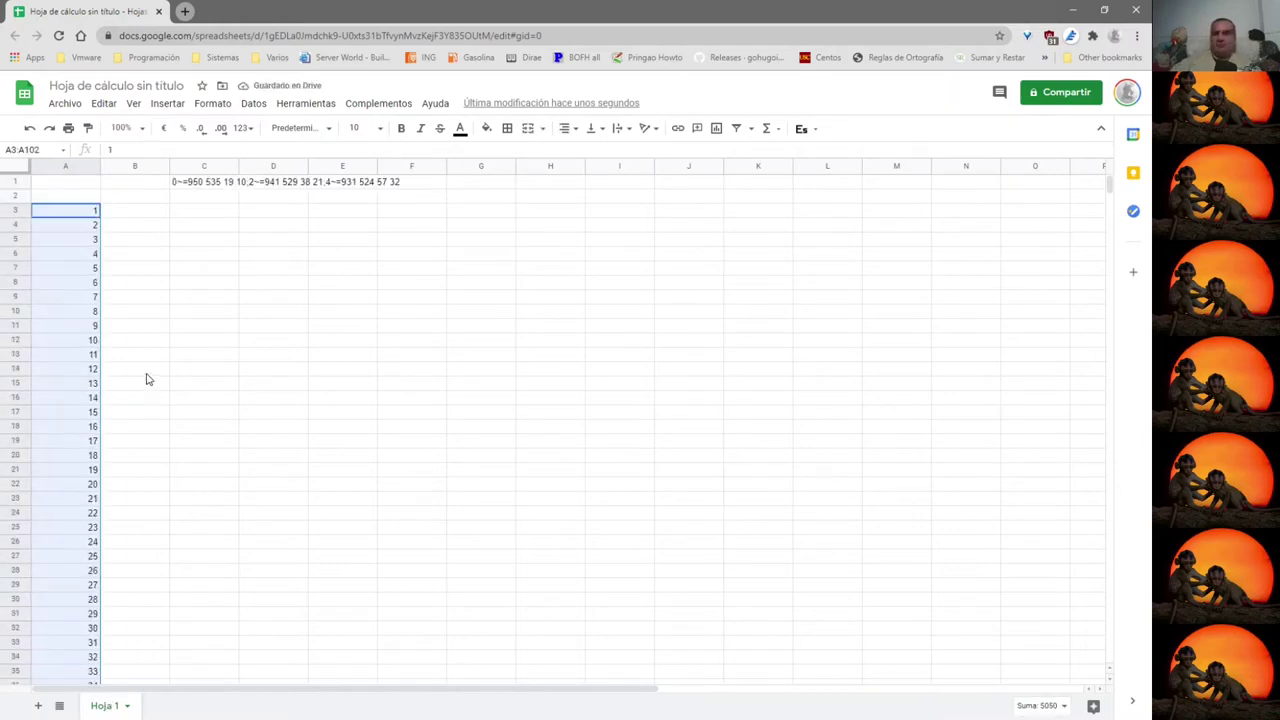
Enter 0, 2 and 4 from cell B3 downward and extend the series in steps of two to B102.
click(138, 212)
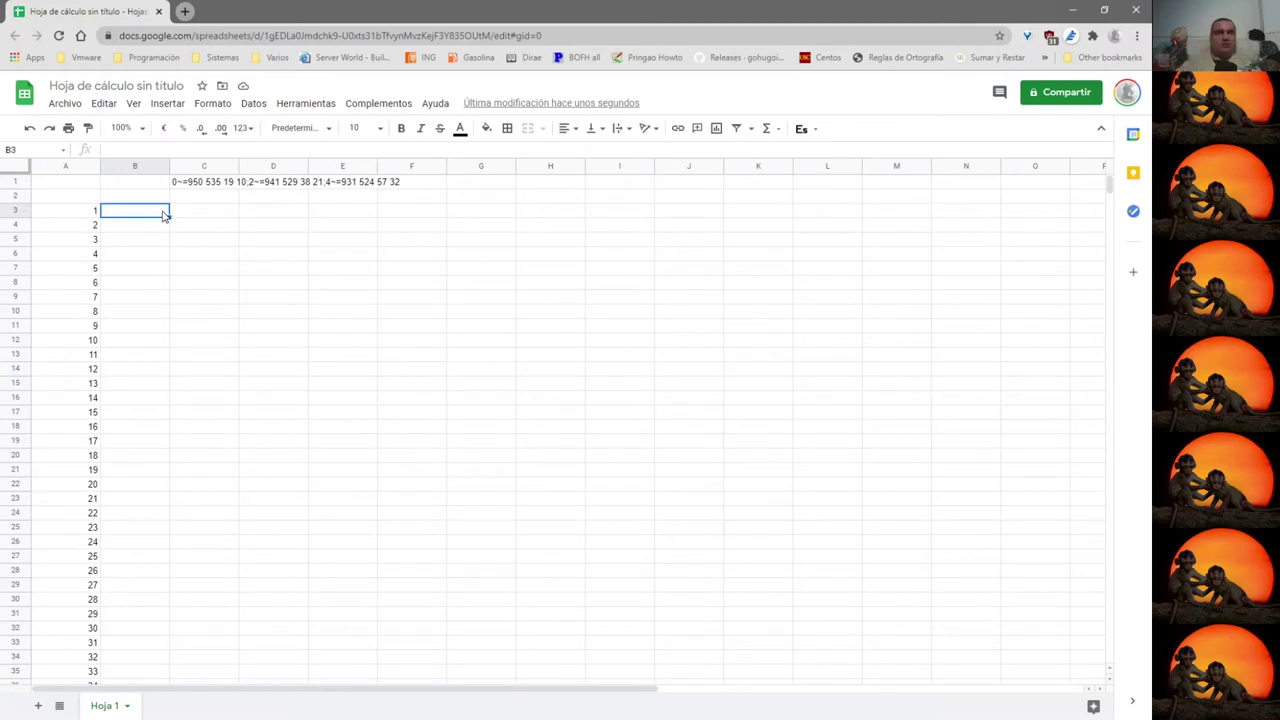
text(0)
key(Return)
text(2)
key(Return)
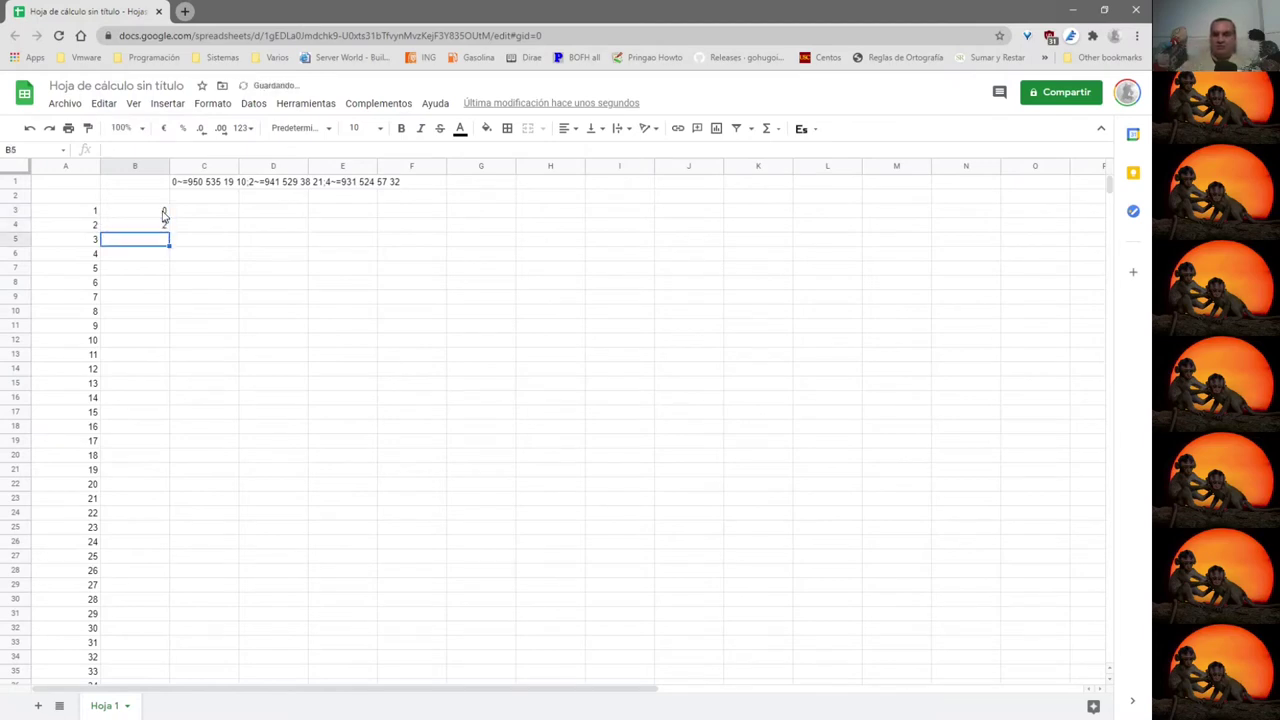
text(4)
key(Return)
drag(163, 212, 243, 517)
scroll(230, 447, up, 10)
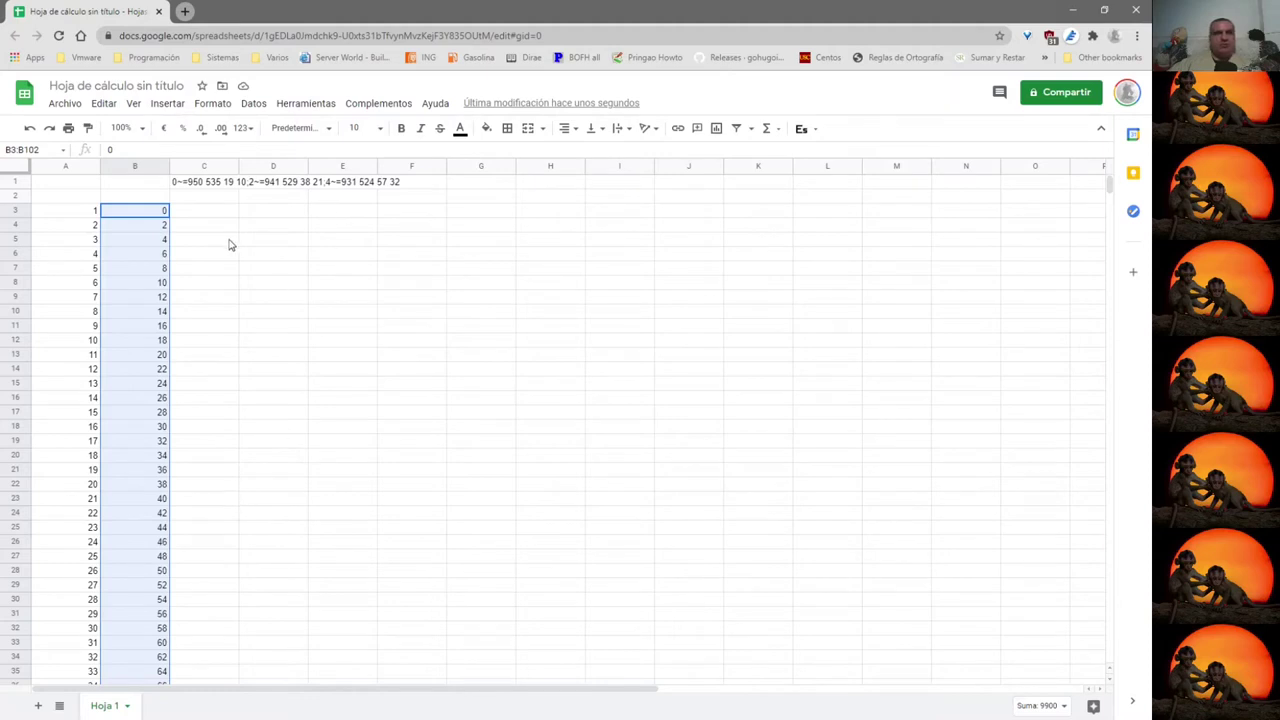
Enter the full frame dimensions 1920, 1080, 1920 and 1080 in cells C2 to F2.
click(204, 216)
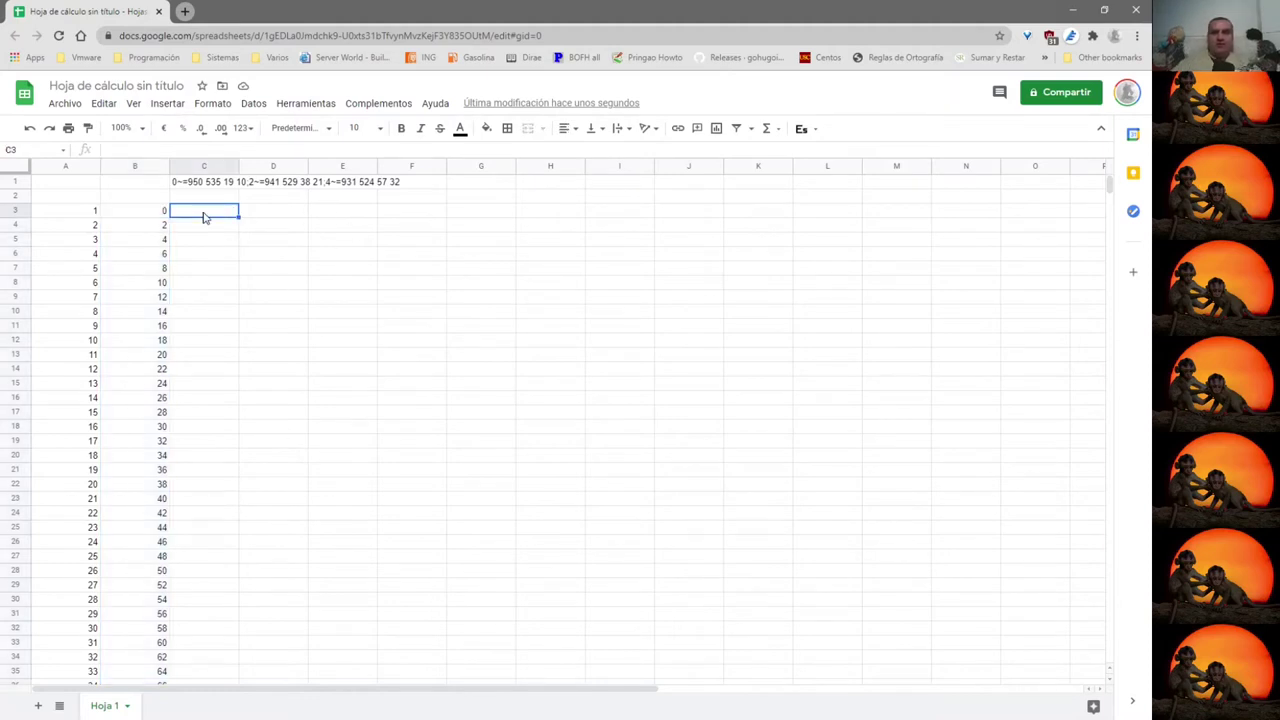
key(Up)
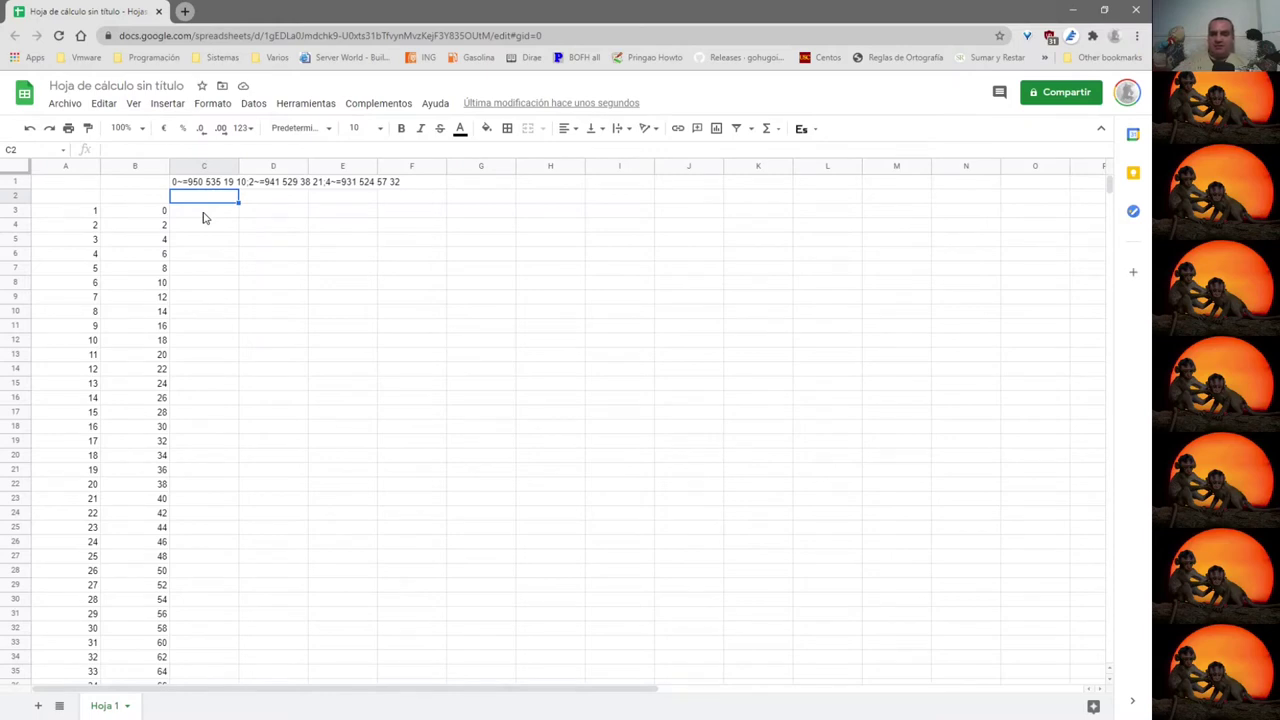
text(1920)
key(Tab)
text(1)
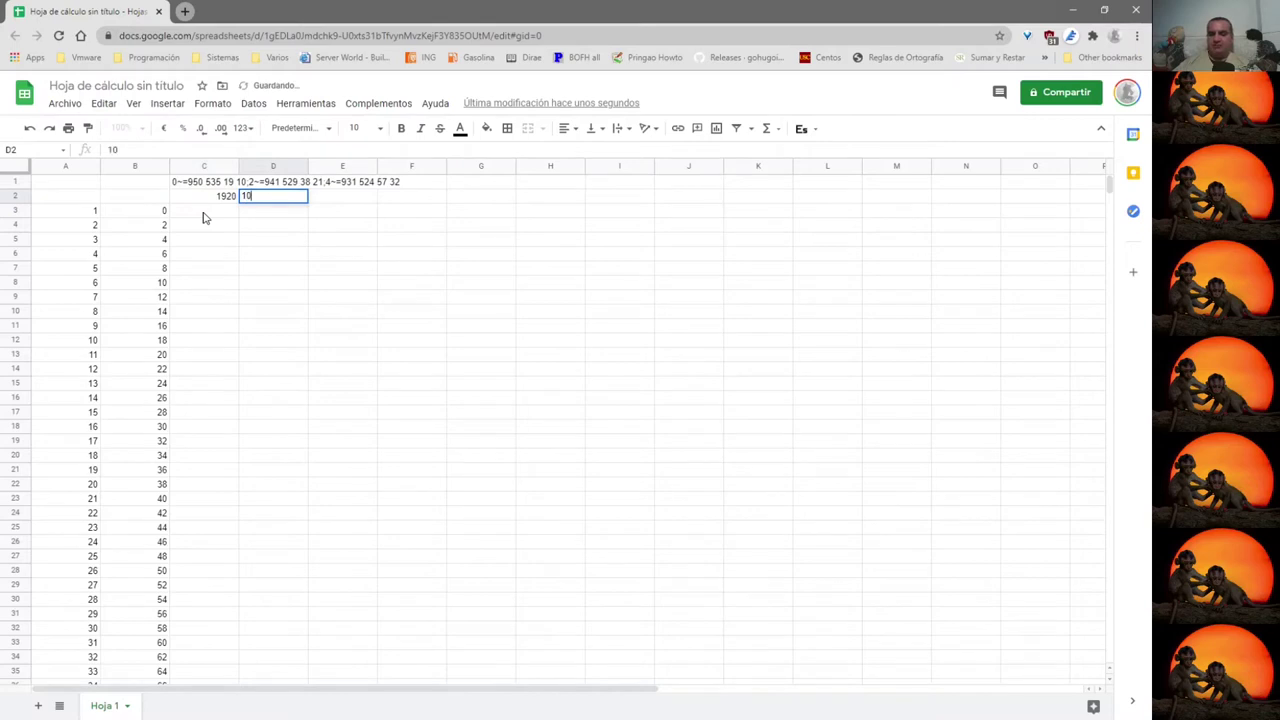
text(080)
key(Tab)
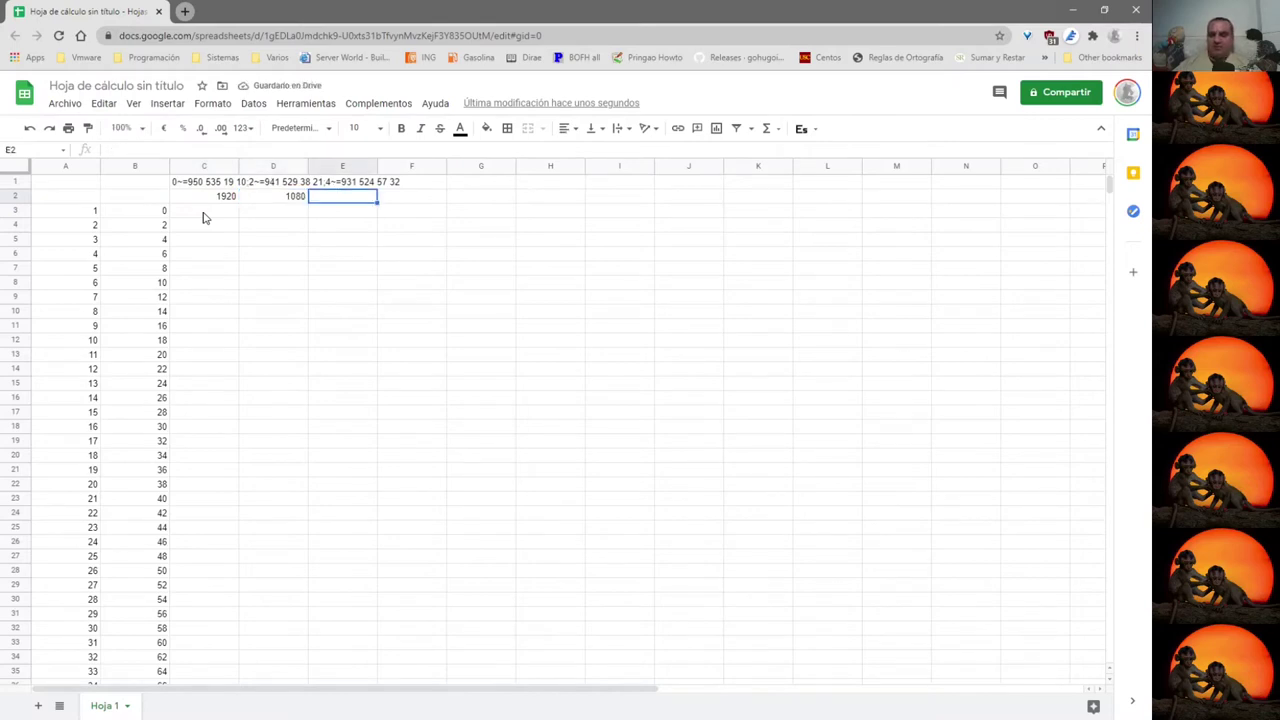
text(1920)
key(Tab)
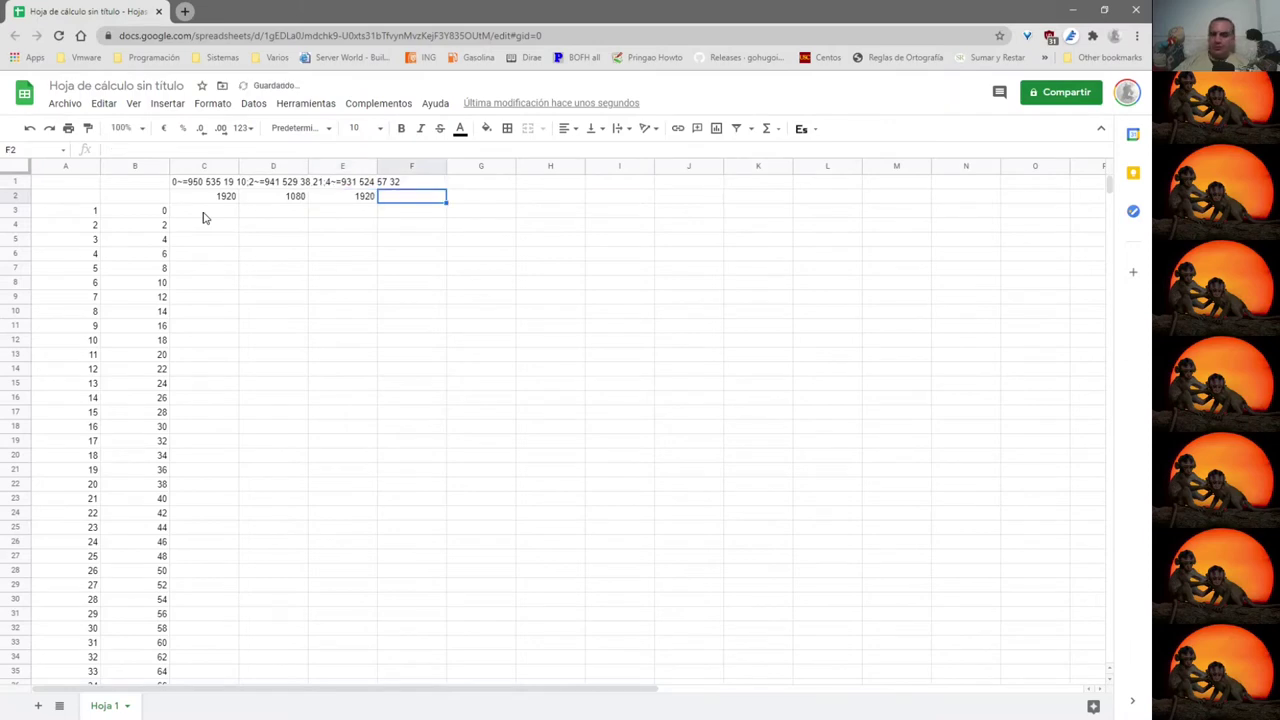
text(1080)
key(Tab)
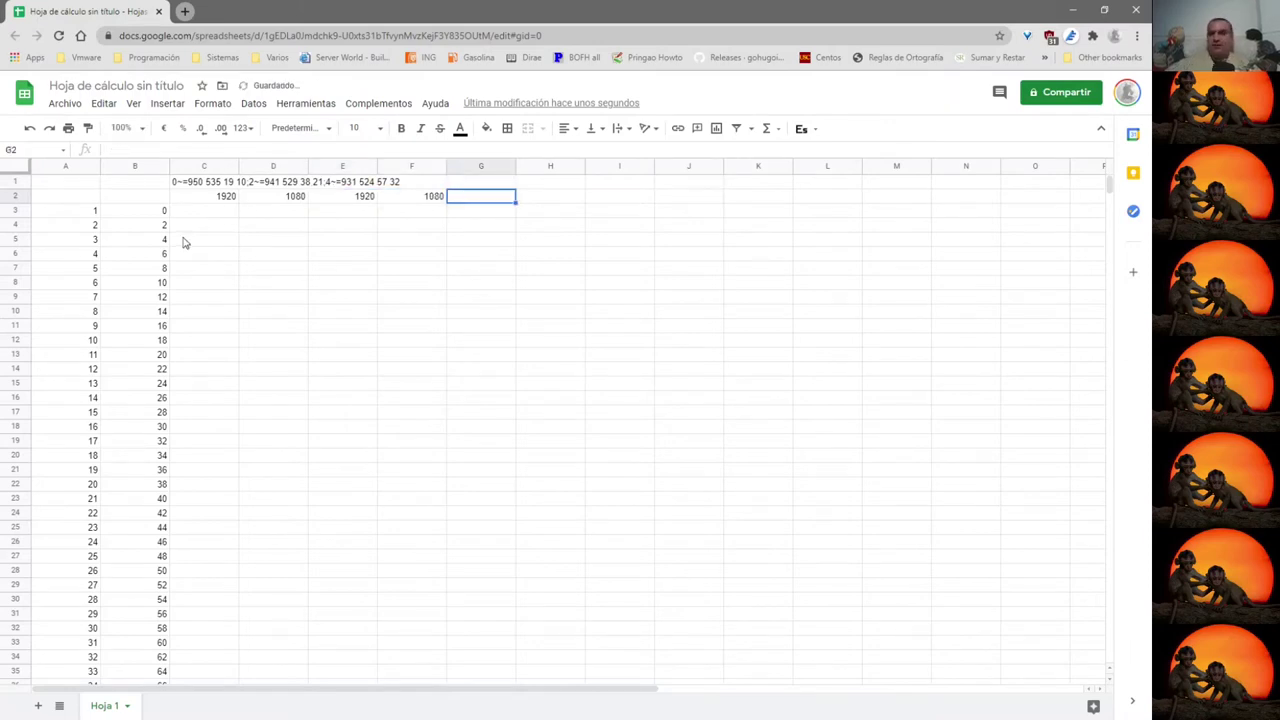
Switch to Kdenlive to review the frame 4 keyframe's X, Y, W and H fields, and return to cell E3 of the spreadsheet.
click(207, 212)
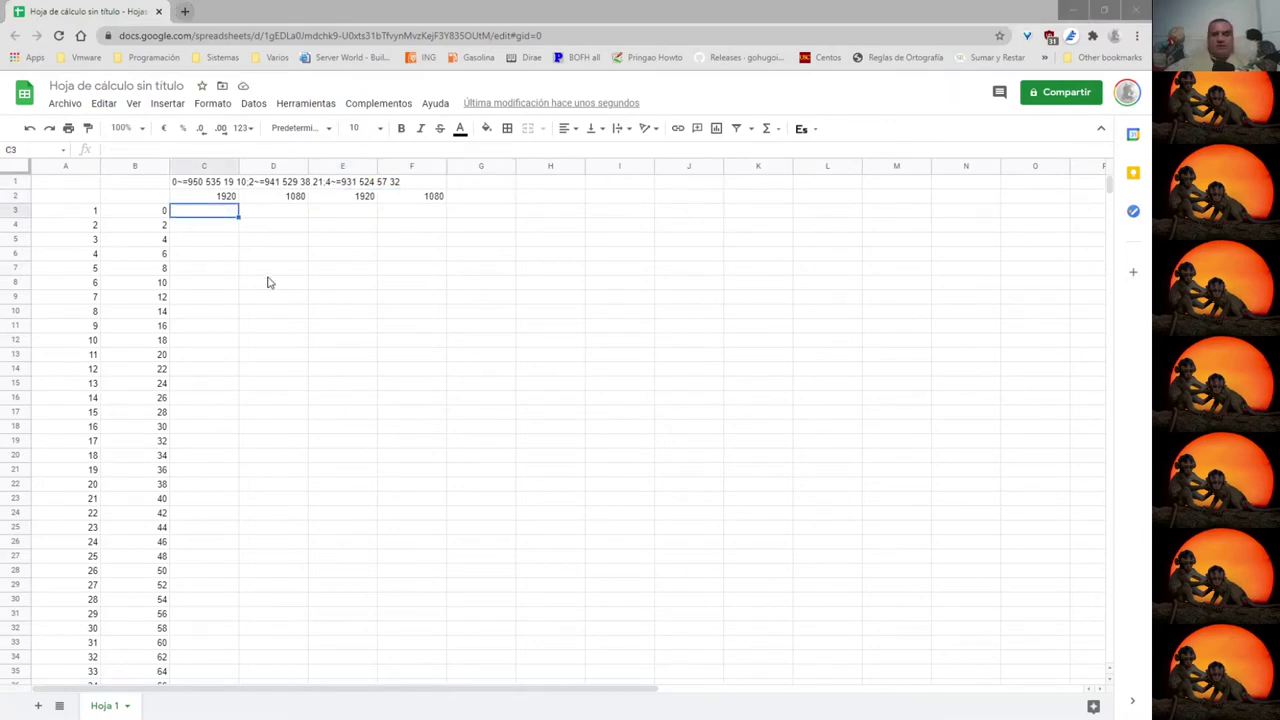
key(alt+Tab)
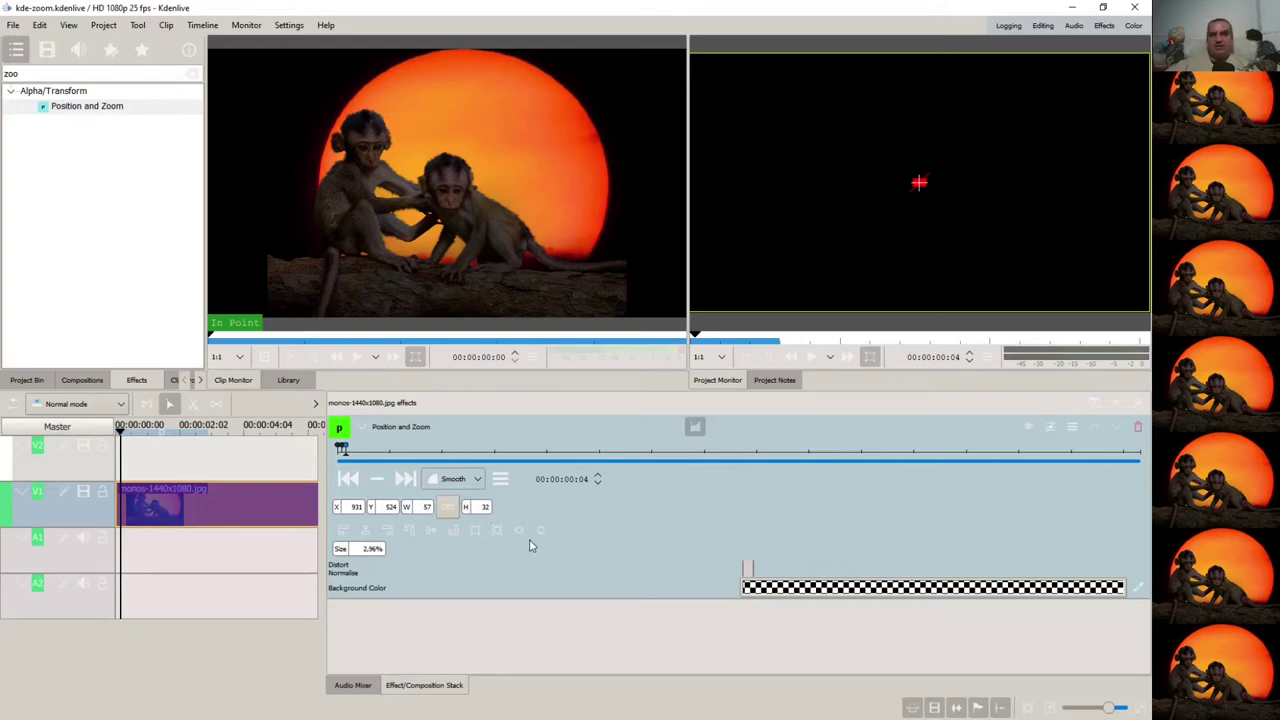
key(alt+Tab)
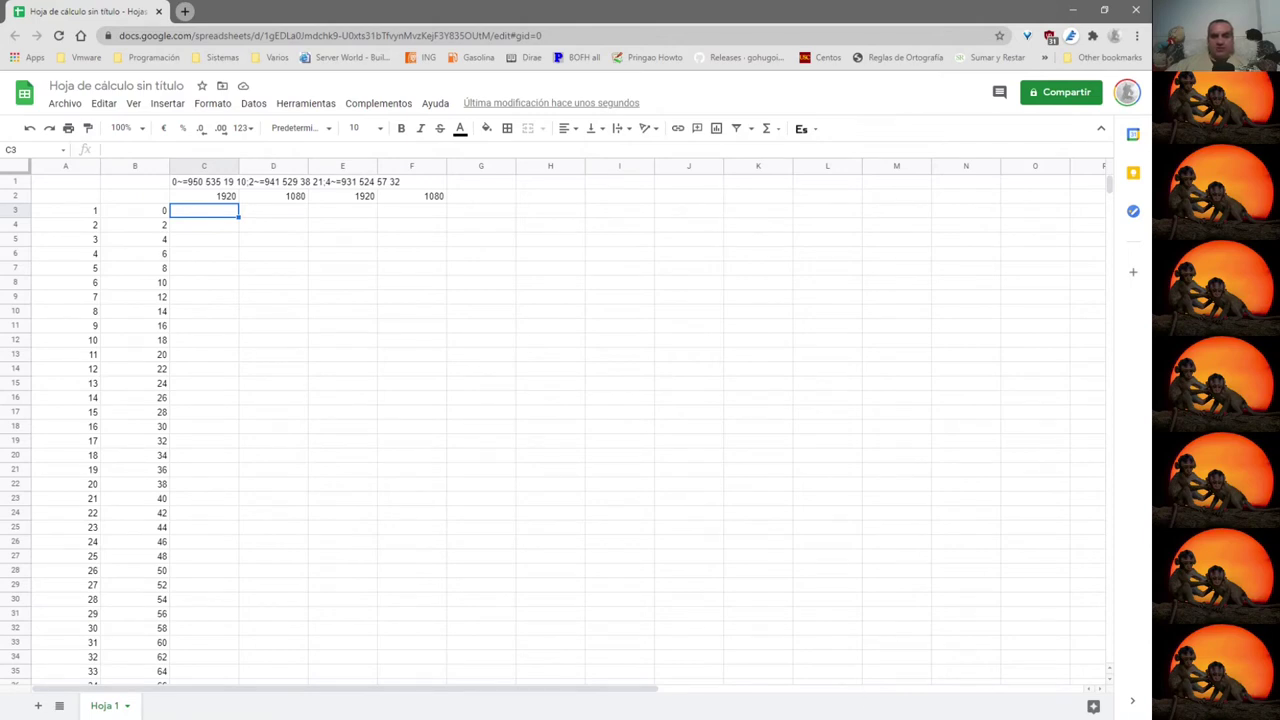
click(350, 210)
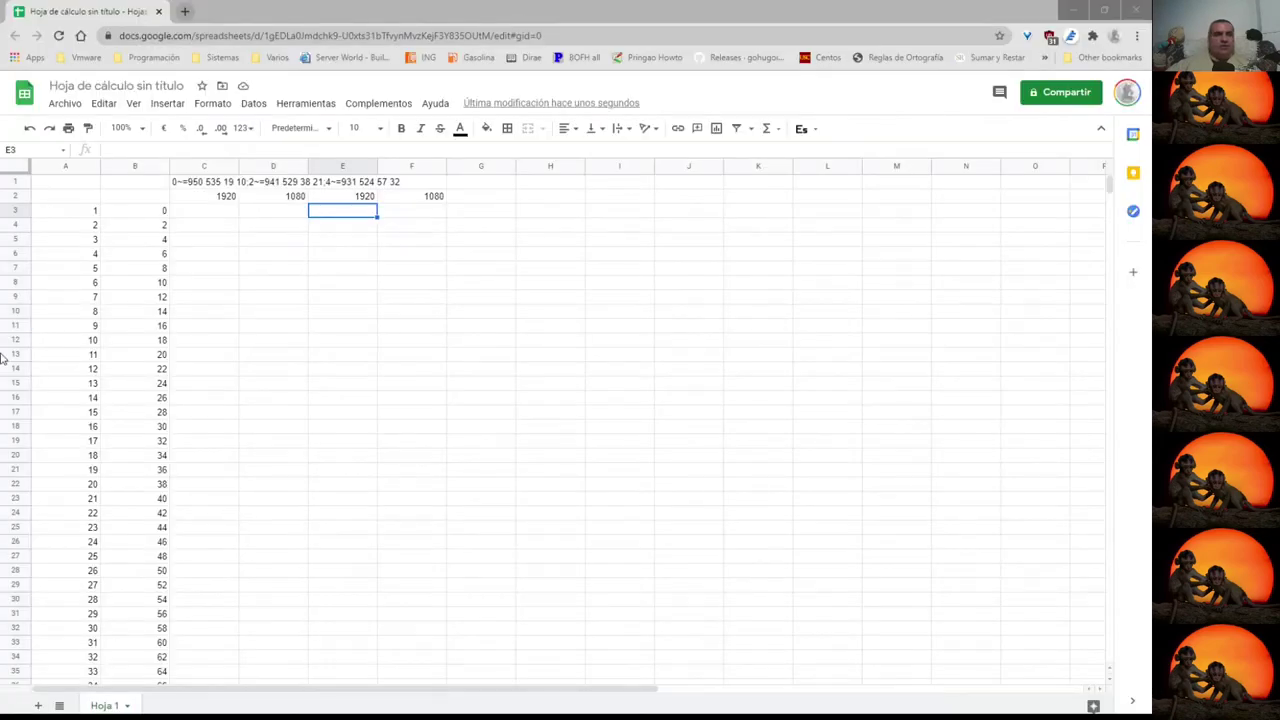
click(338, 213)
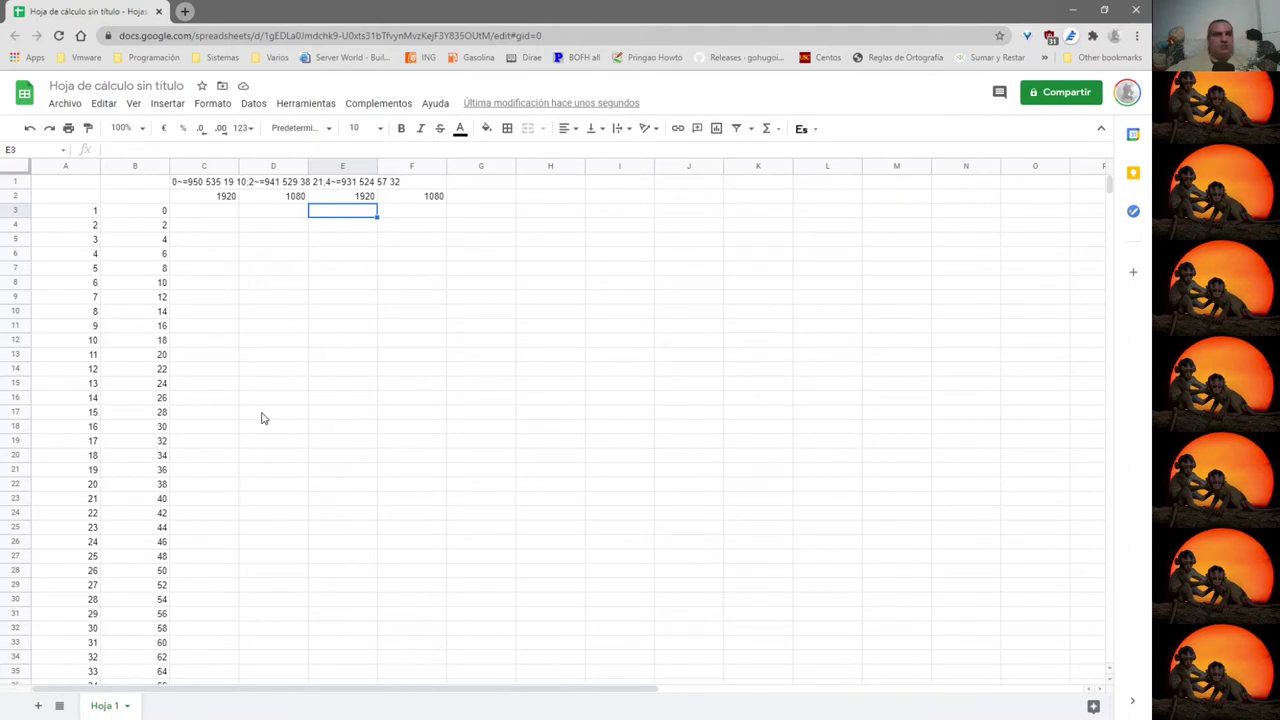
Label the first two columns "%" in cell A2 and "frame" in cell B2.
click(64, 197)
text(%)
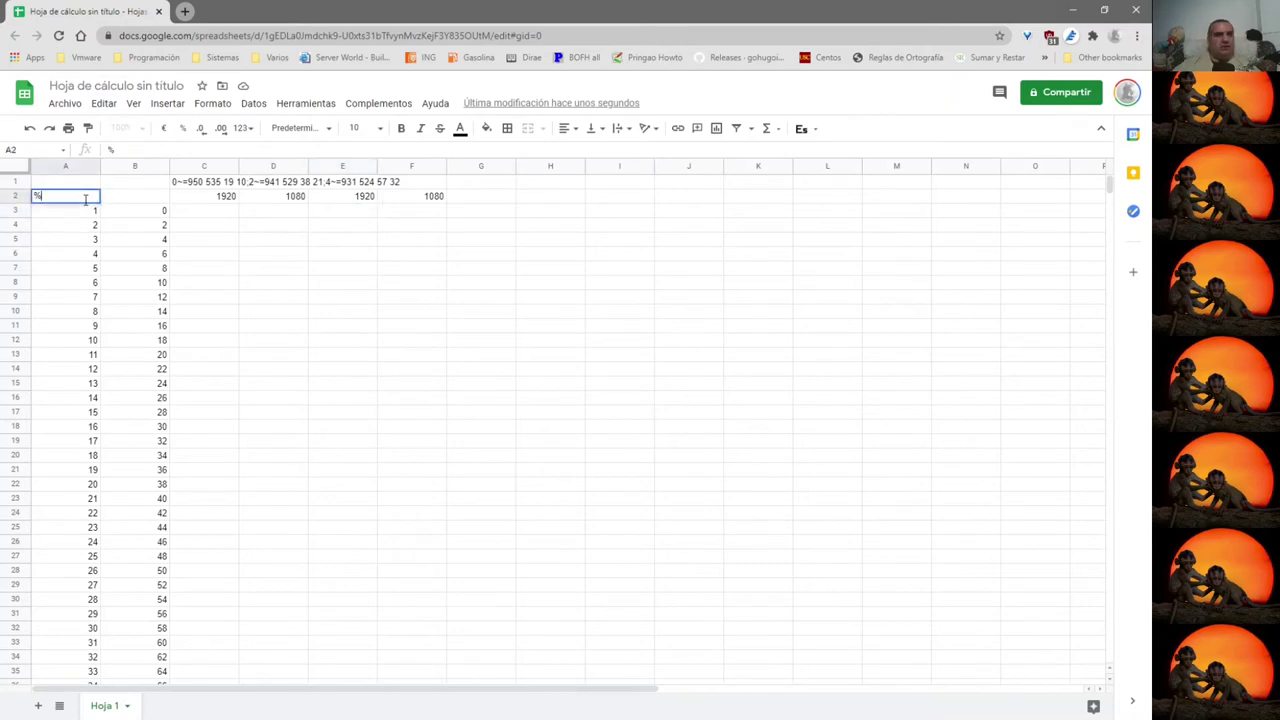
key(Tab)
text(fra)
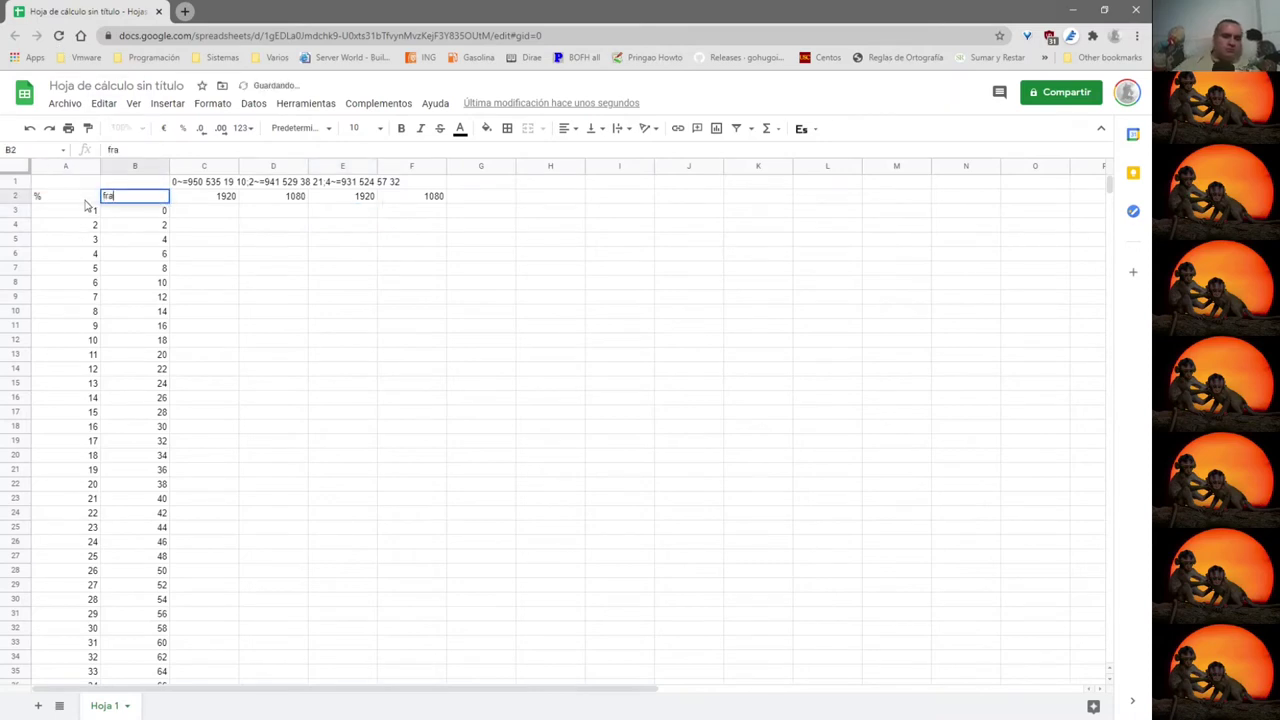
text(me)
click(86, 202)
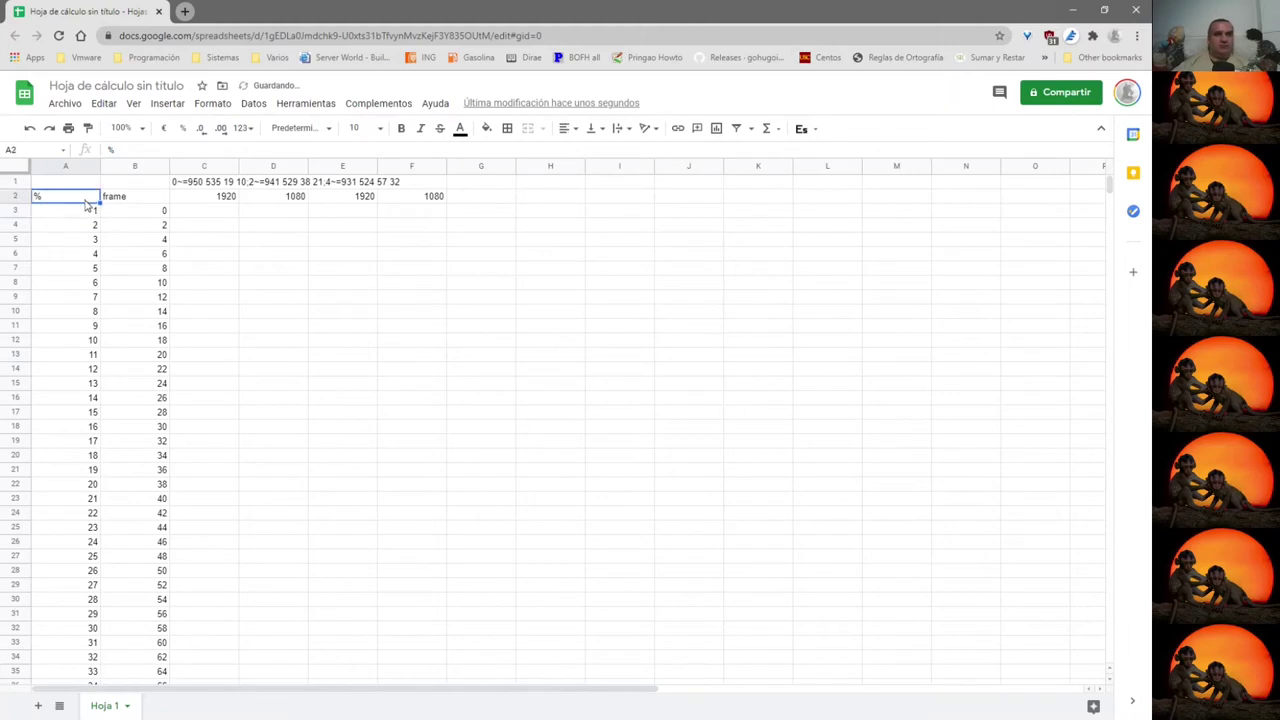
Enter =round($E$2/100*A3) in cell E3 and accept the suggested autofill for the rest of the column.
click(352, 212)
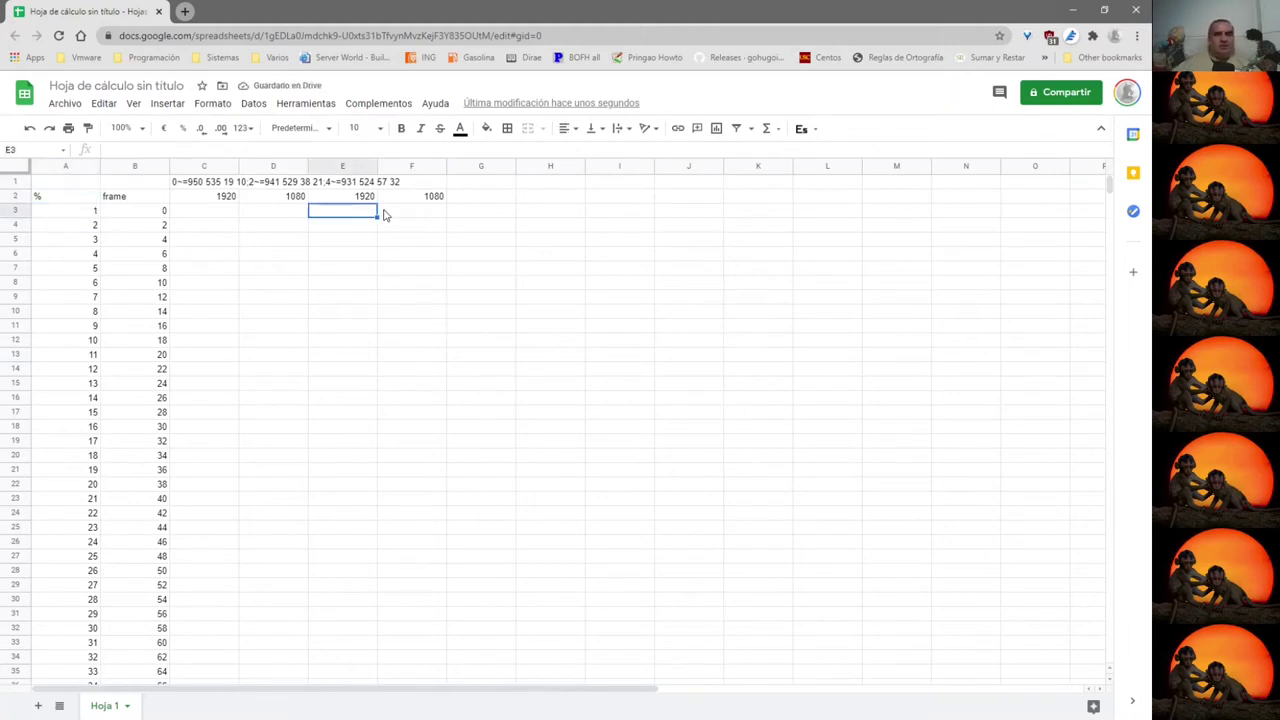
text(=)
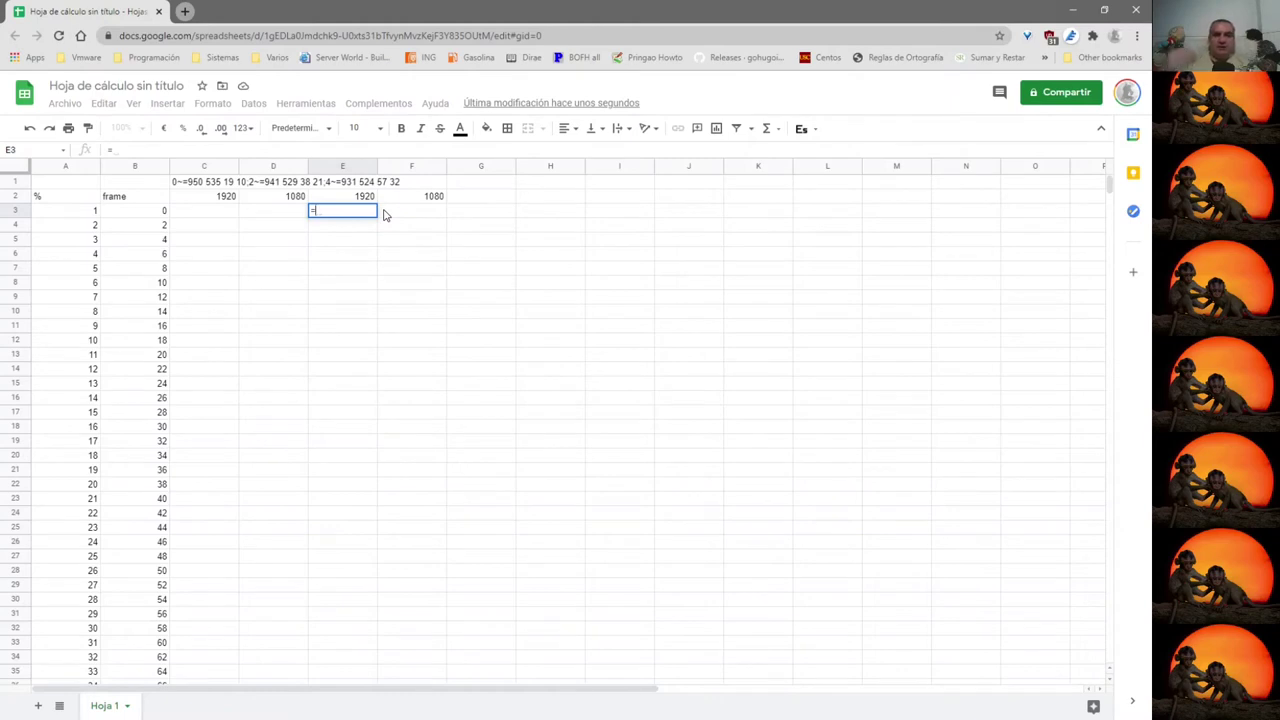
text(round)
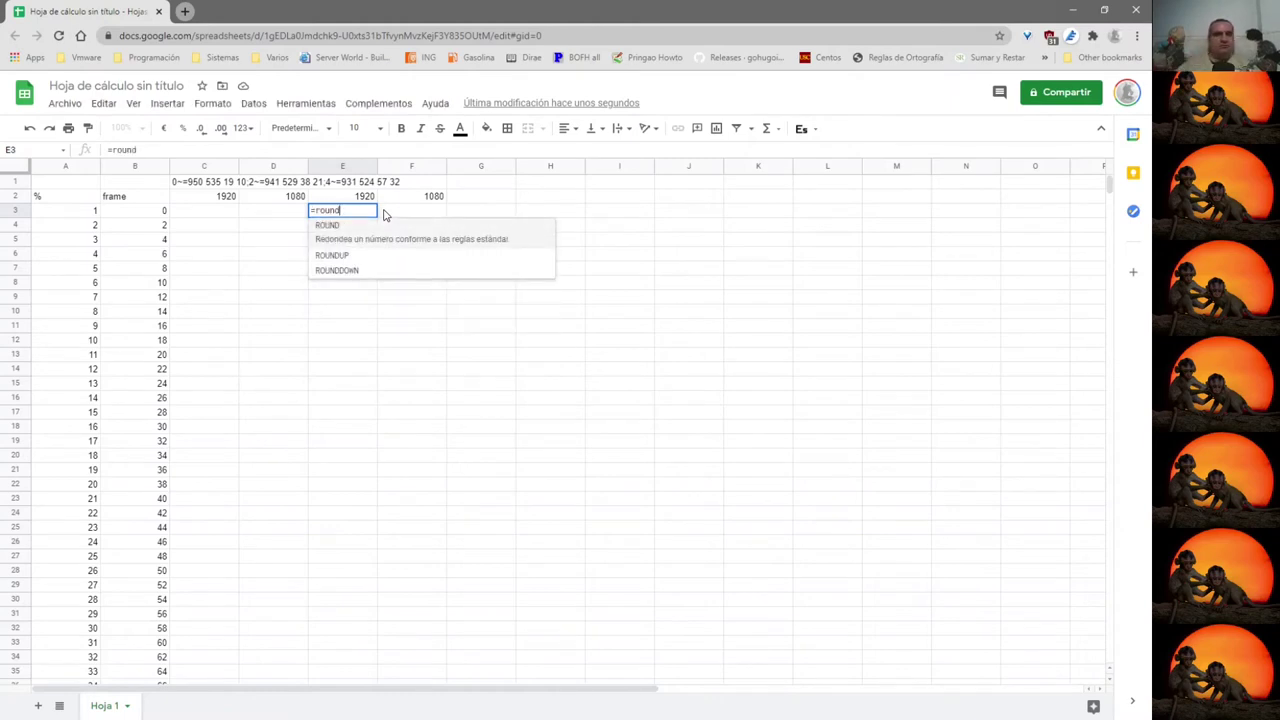
text(()
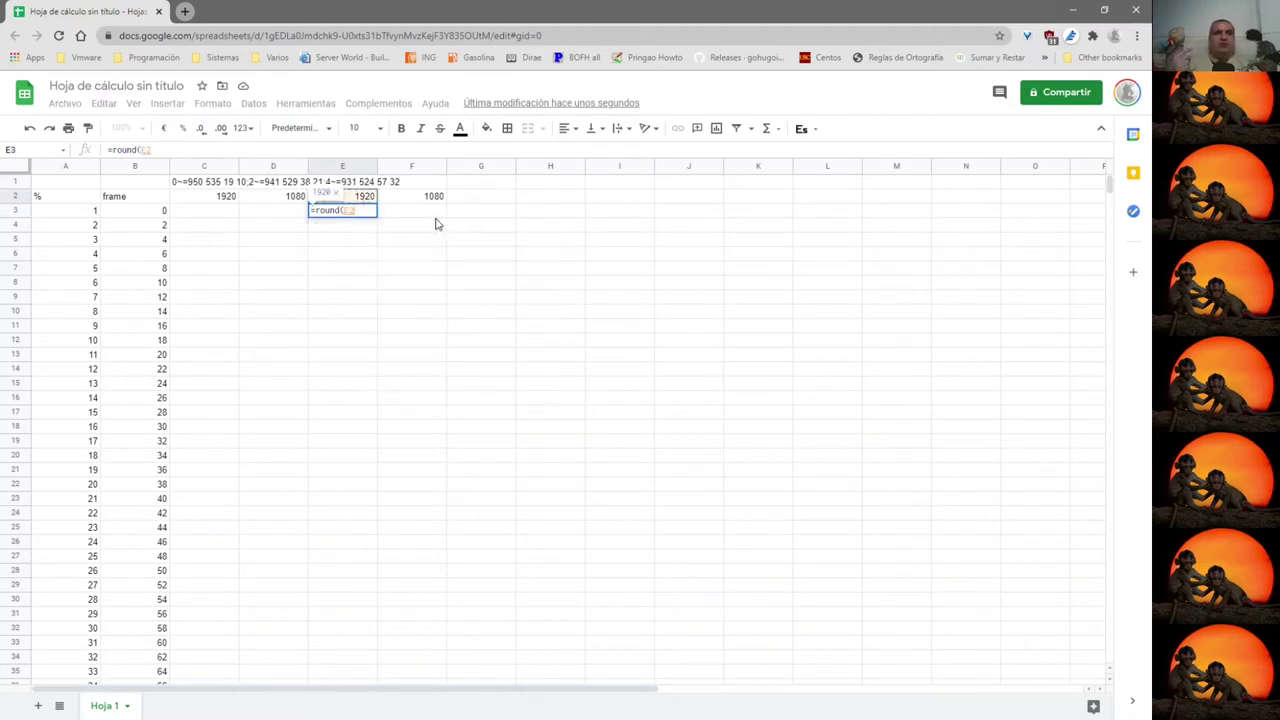
text($E$2/100)
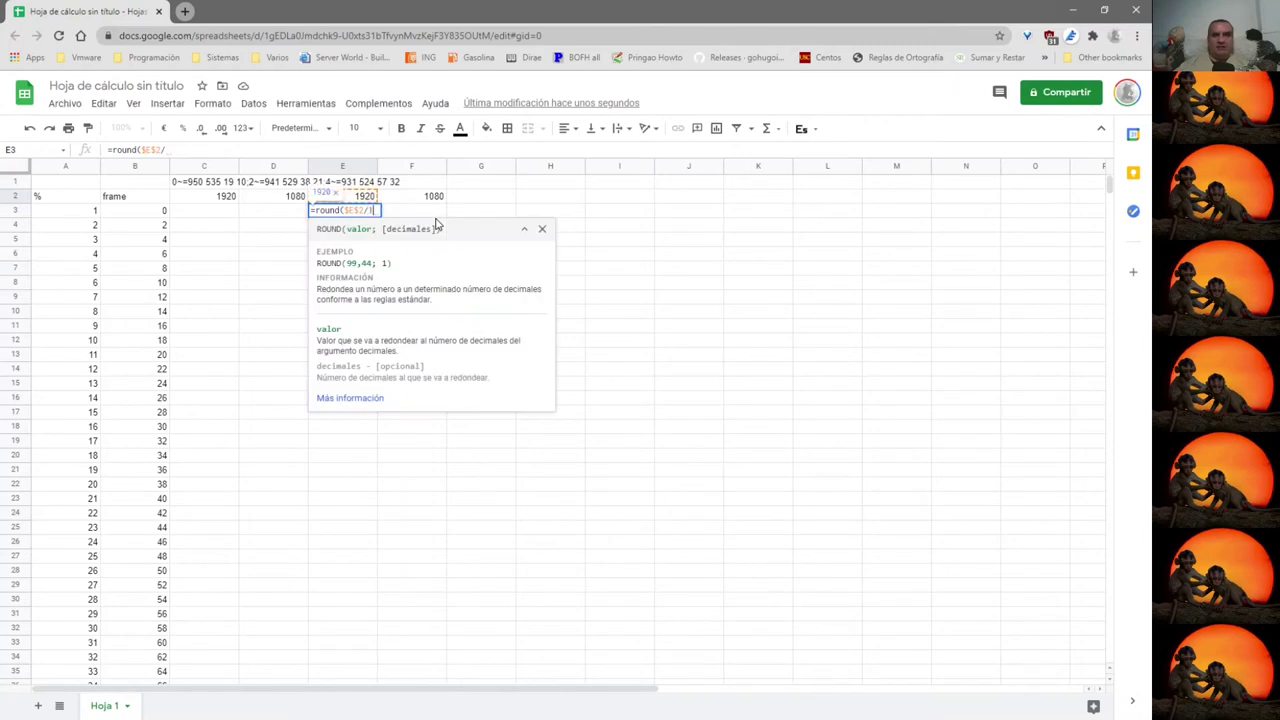
text(*)
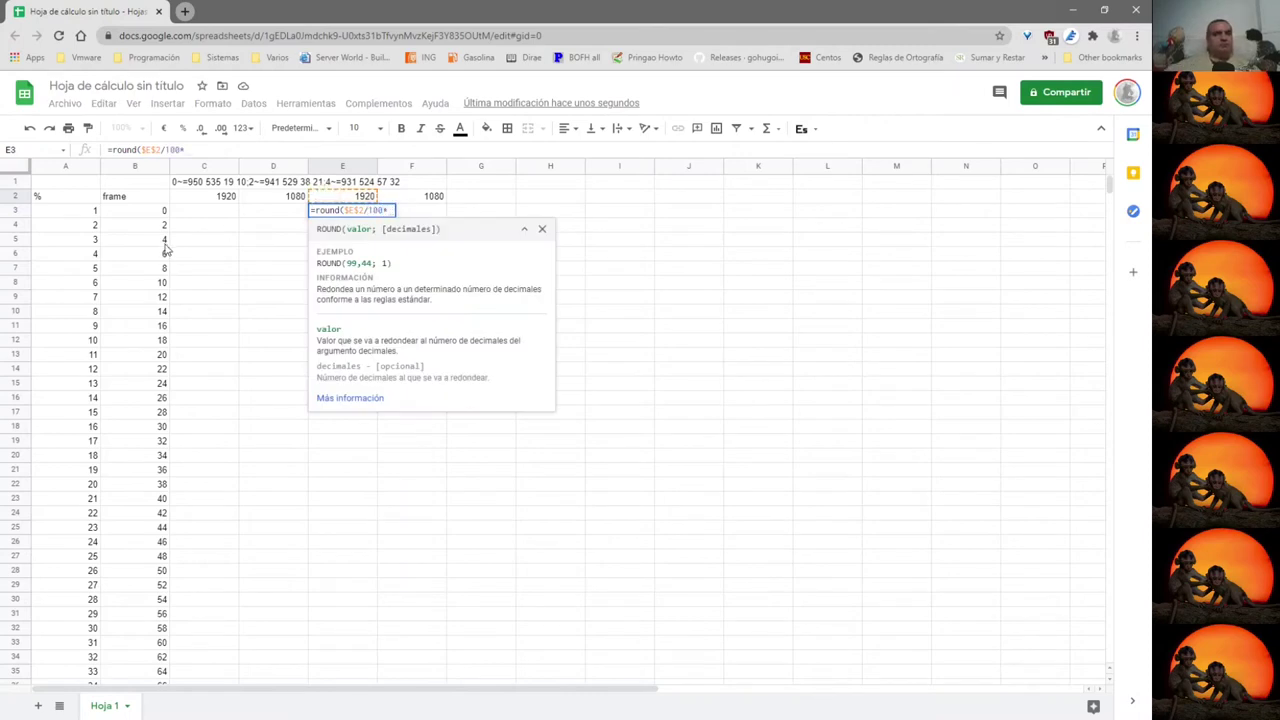
click(83, 212)
key(Return)
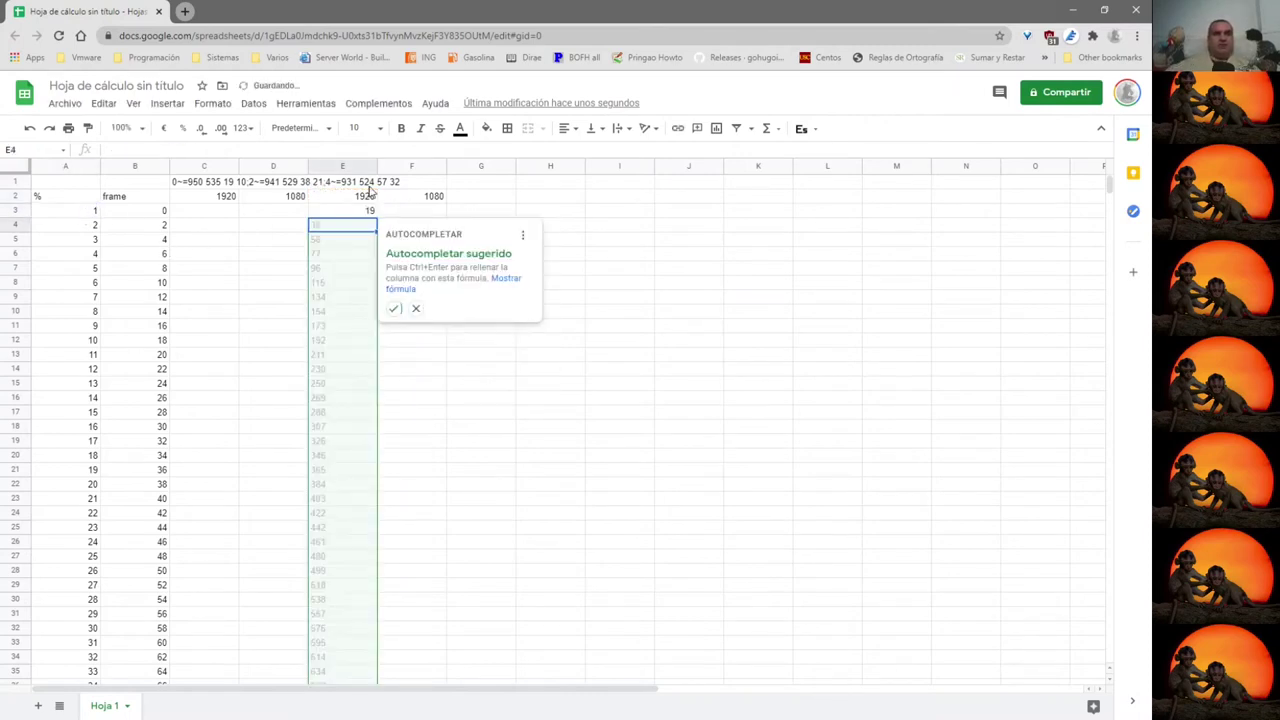
click(394, 309)
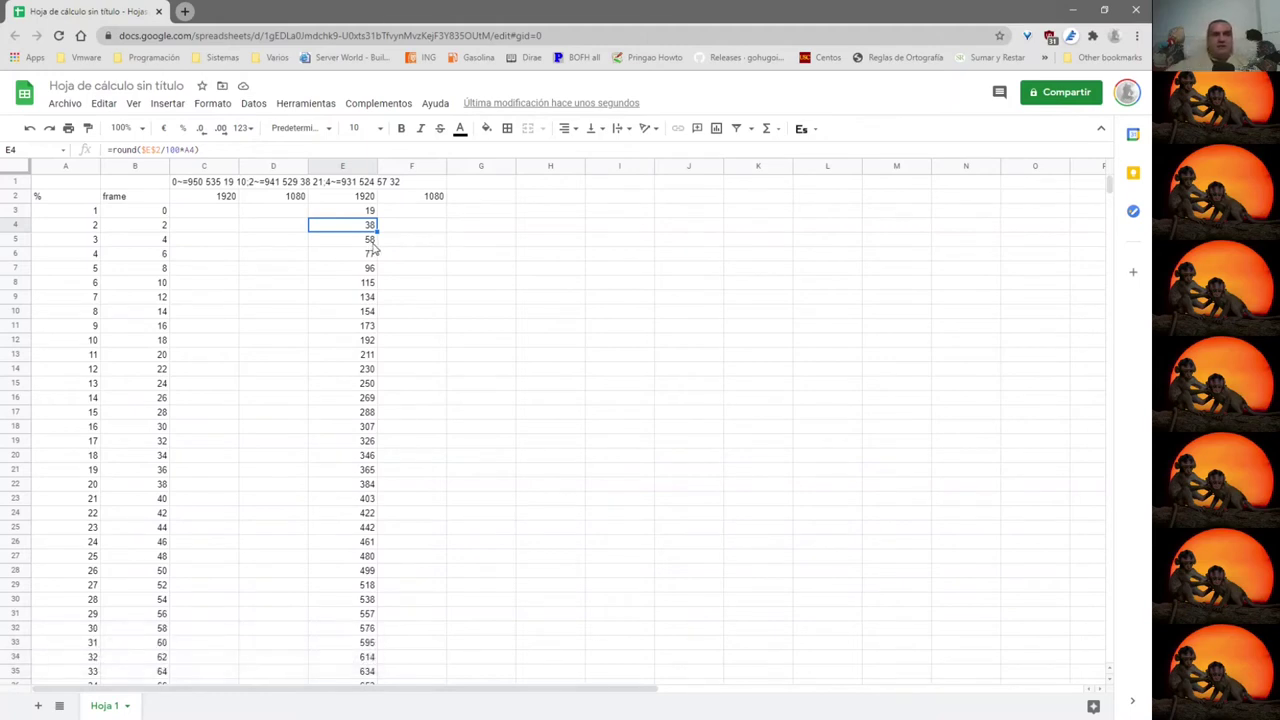
Copy the E3 formula into cell F3 and change its reference to give =round($F$2/100*A3).
click(362, 211)
click(217, 150)
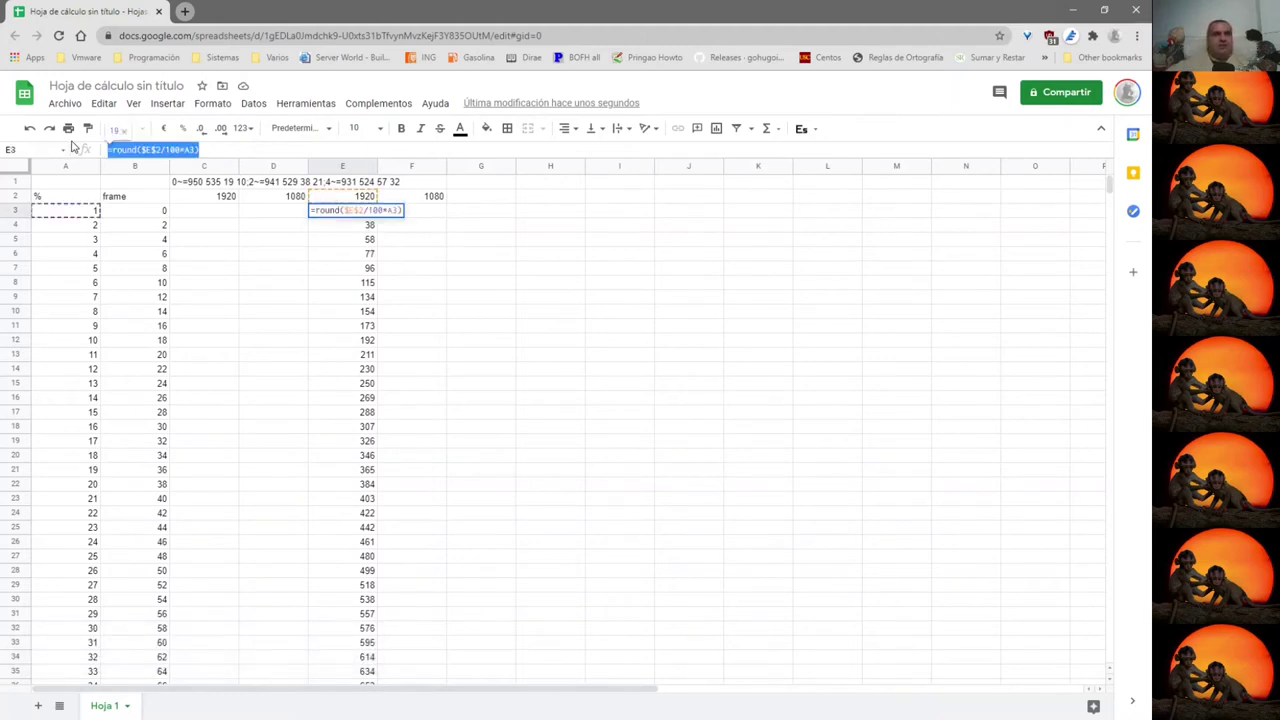
click(414, 211)
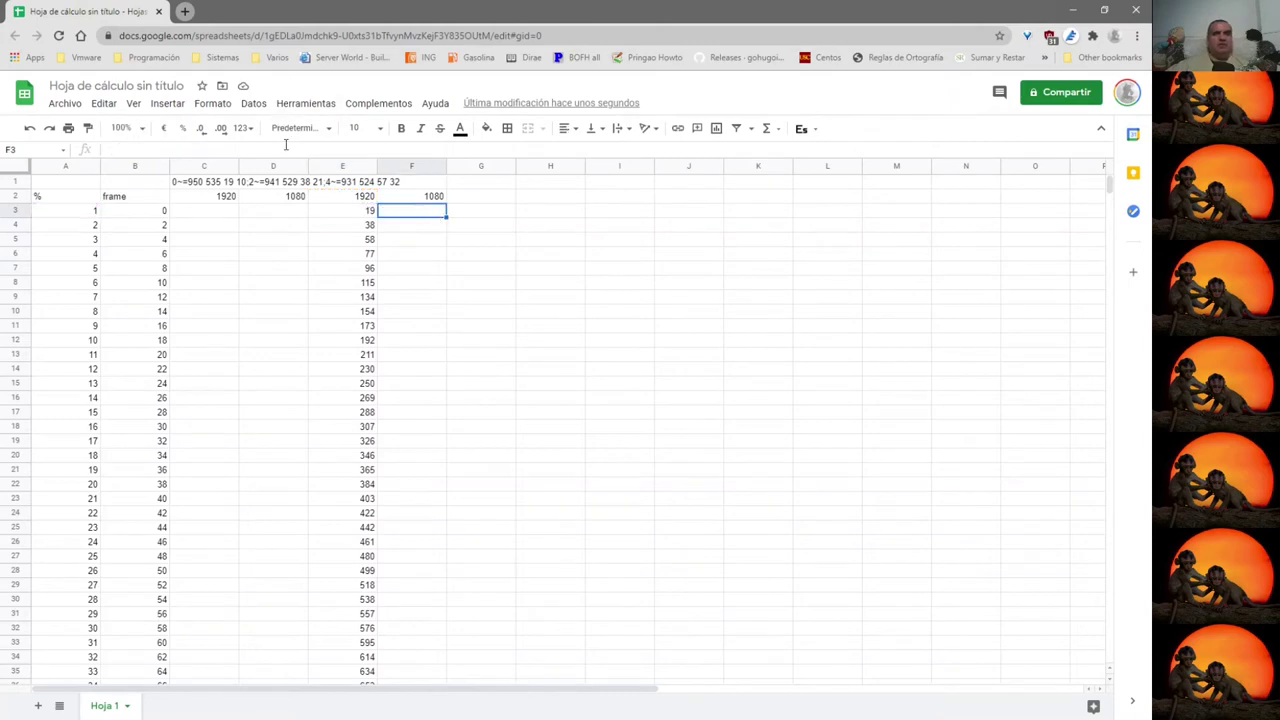
text(=round($E$2/100*A3))
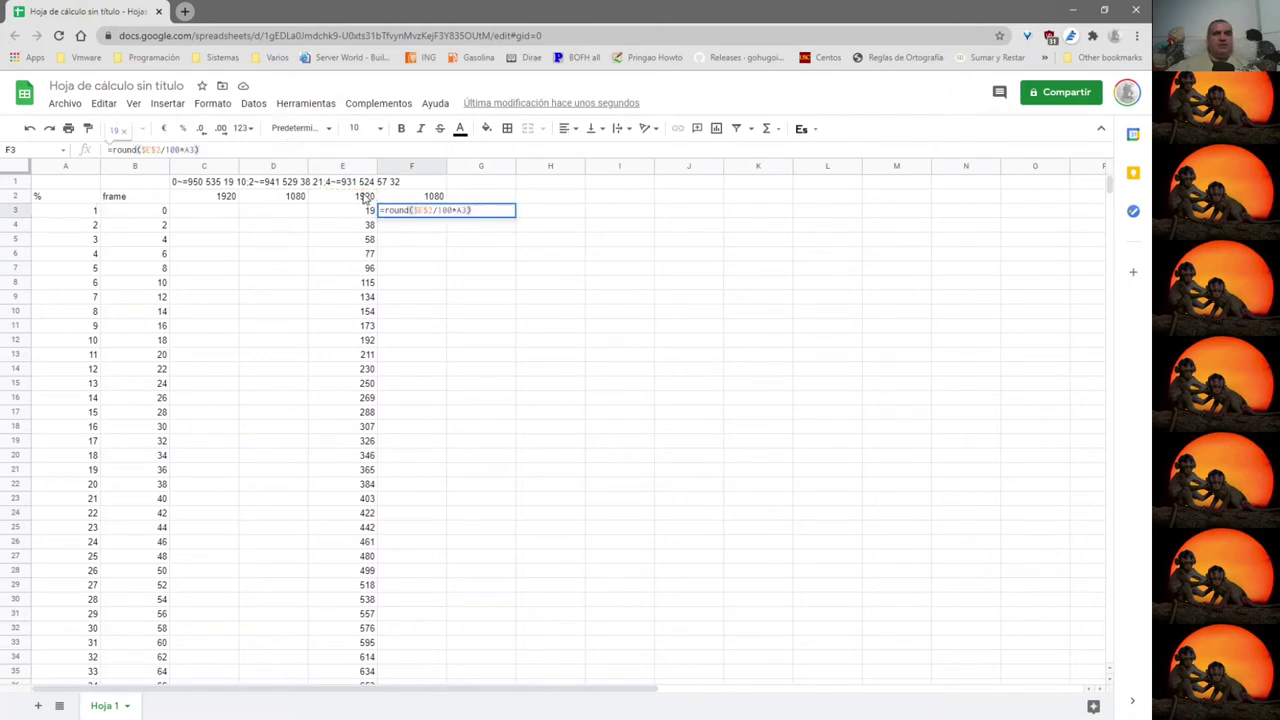
click(158, 149)
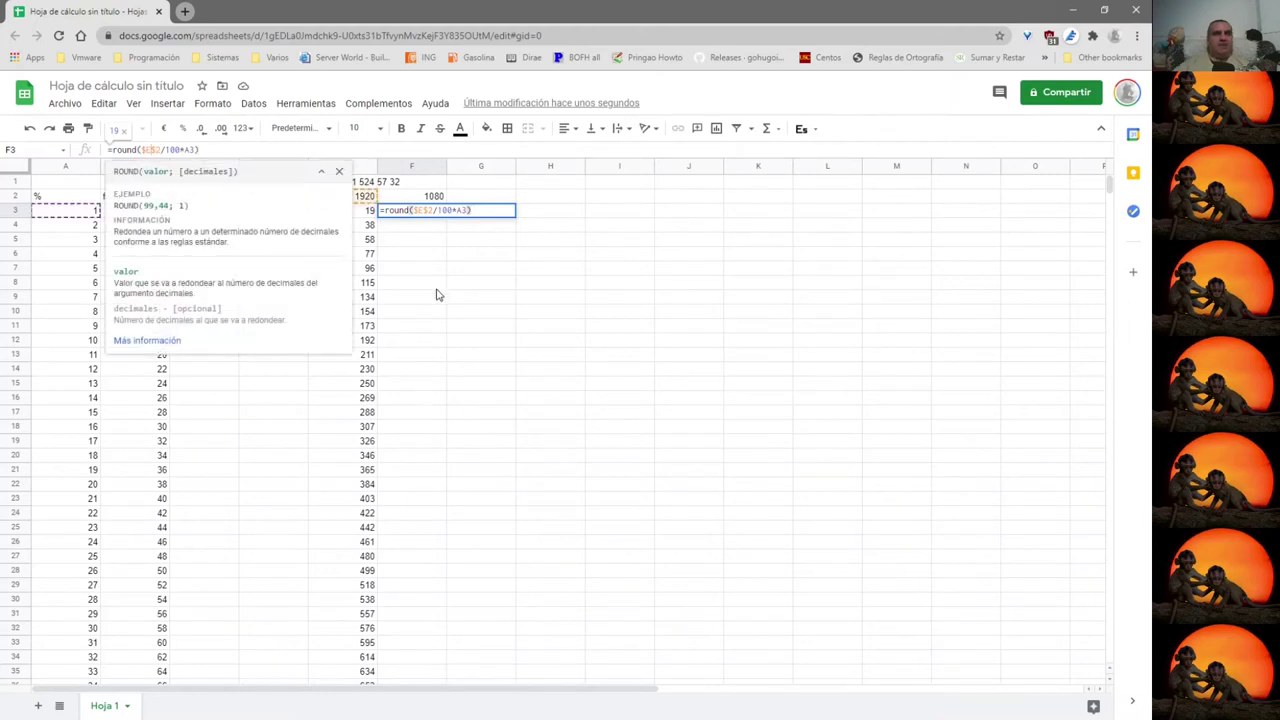
key(BackSpace)
text(F)
key(Tab)
Fill the F3 formula down to row 102 and check the last values of columns E and F.
click(440, 212)
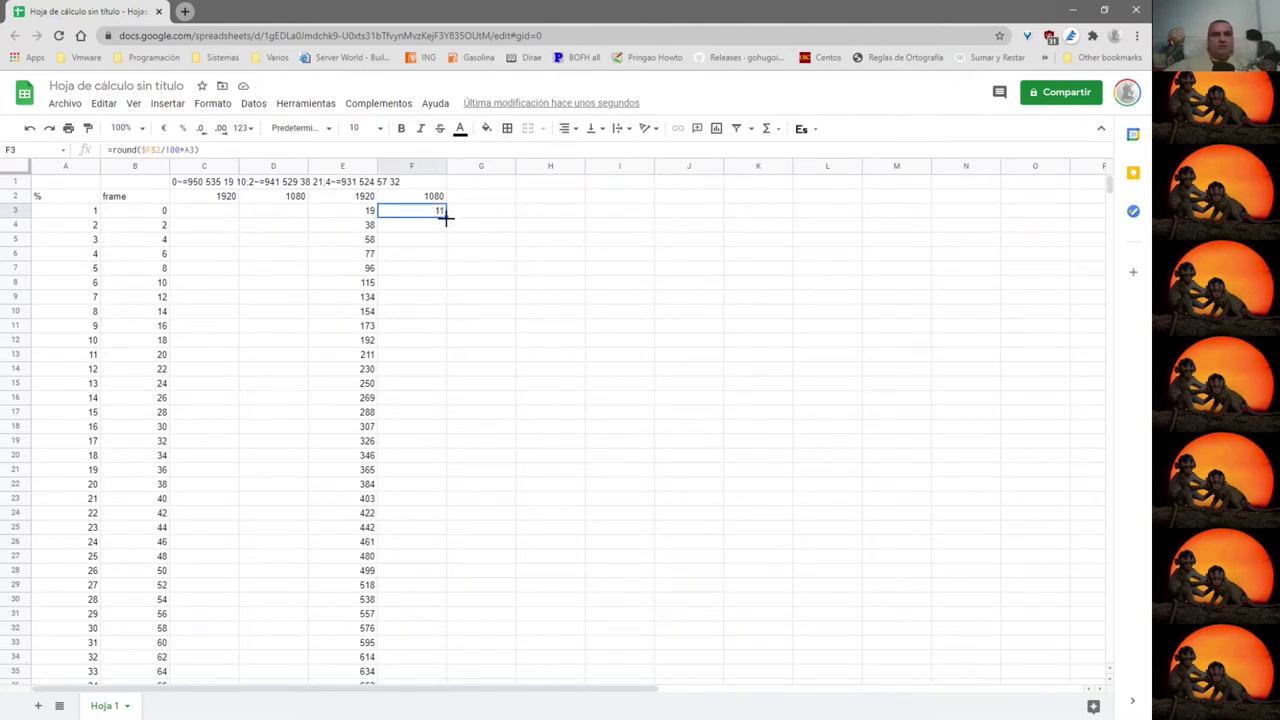
double_click(446, 218)
scroll(420, 468, down, 18)
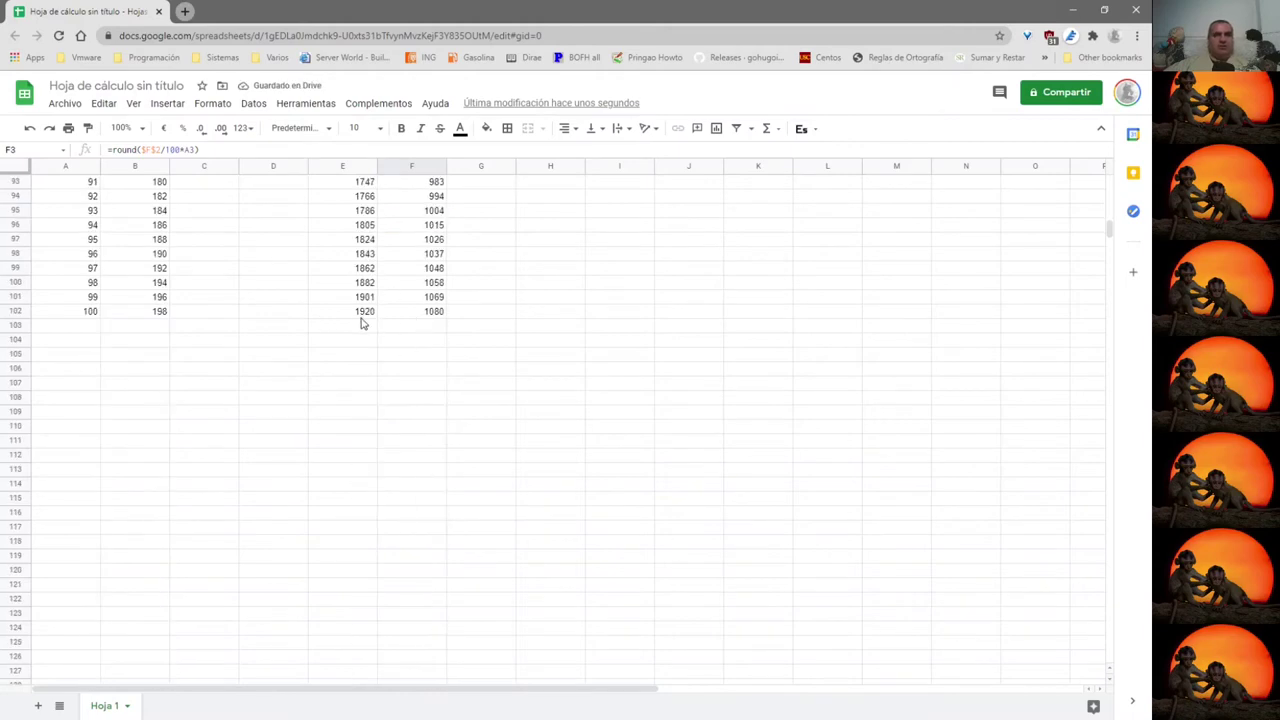
click(362, 316)
click(431, 316)
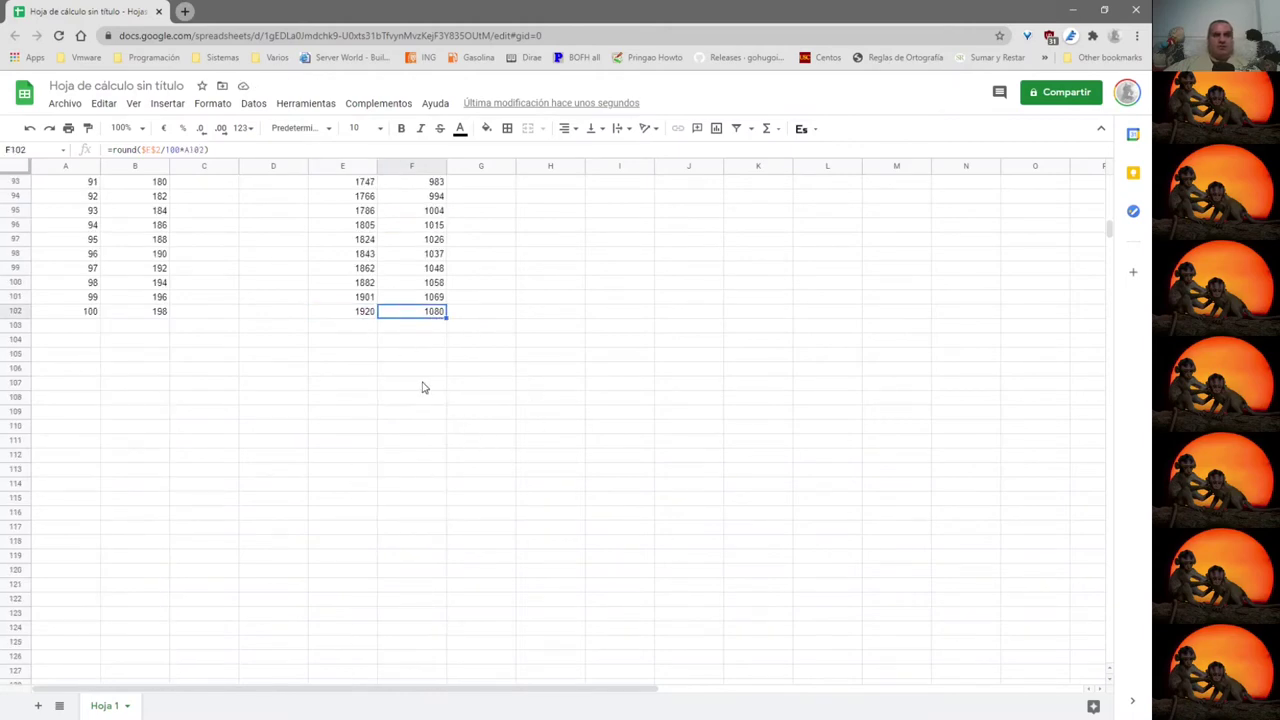
Enter =roundup($C$2/2-E3/2) in cell C3.
scroll(422, 387, up, 18)
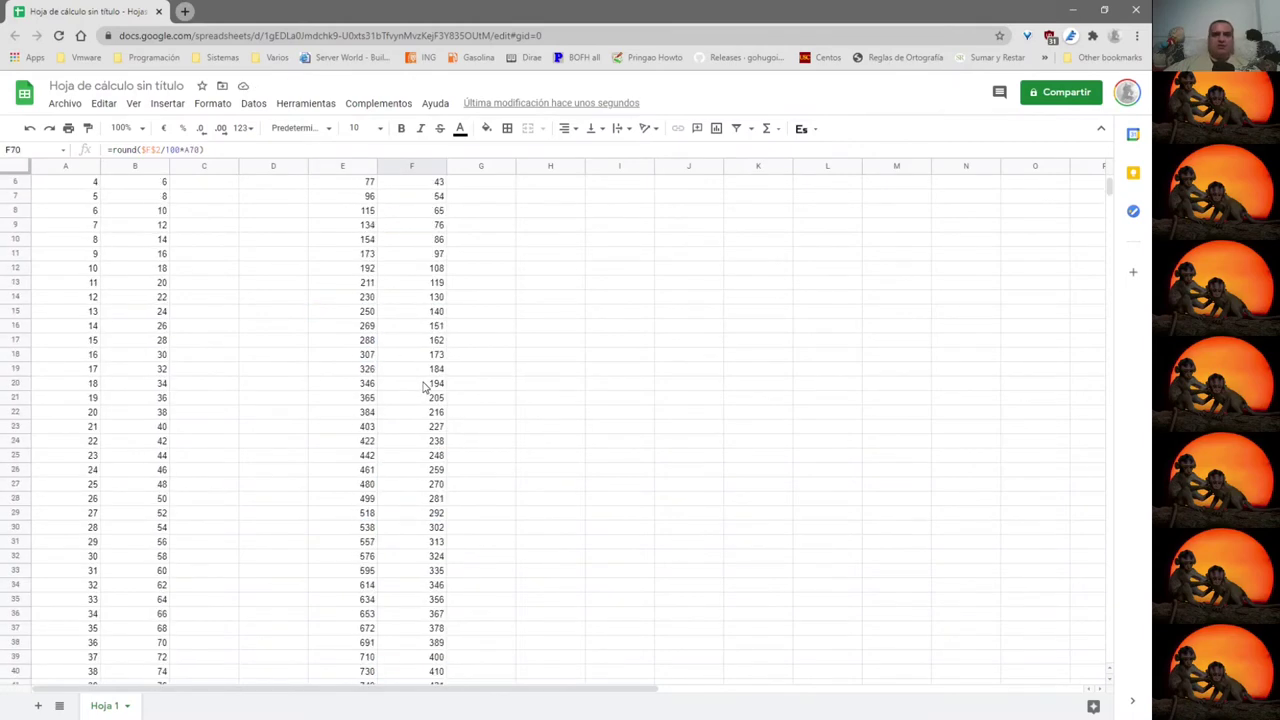
scroll(422, 387, up, 2)
click(220, 215)
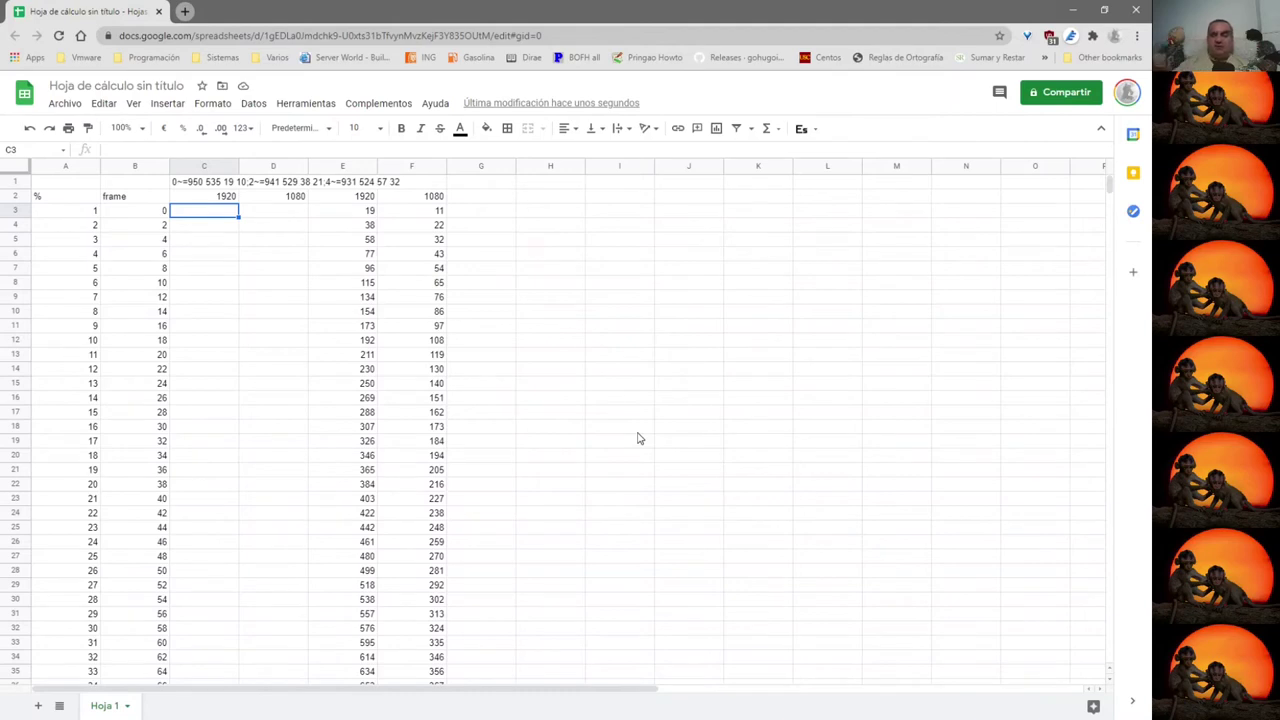
text(=)
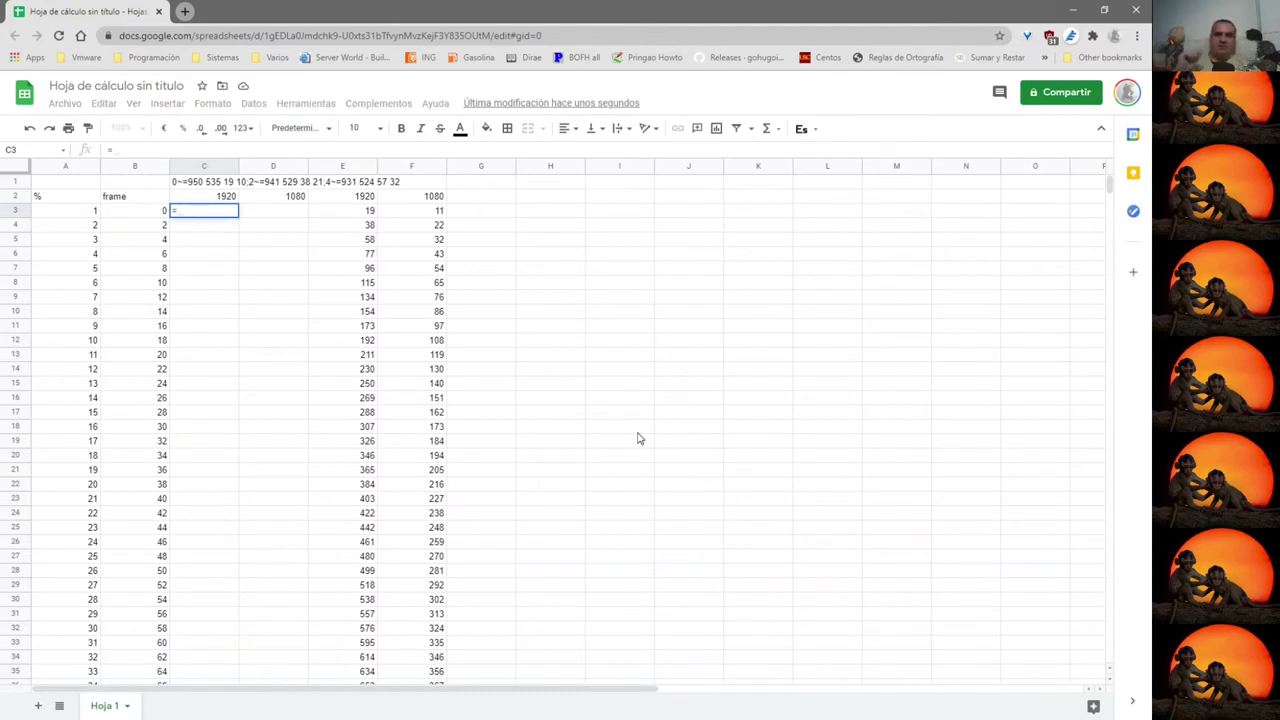
text(roundu)
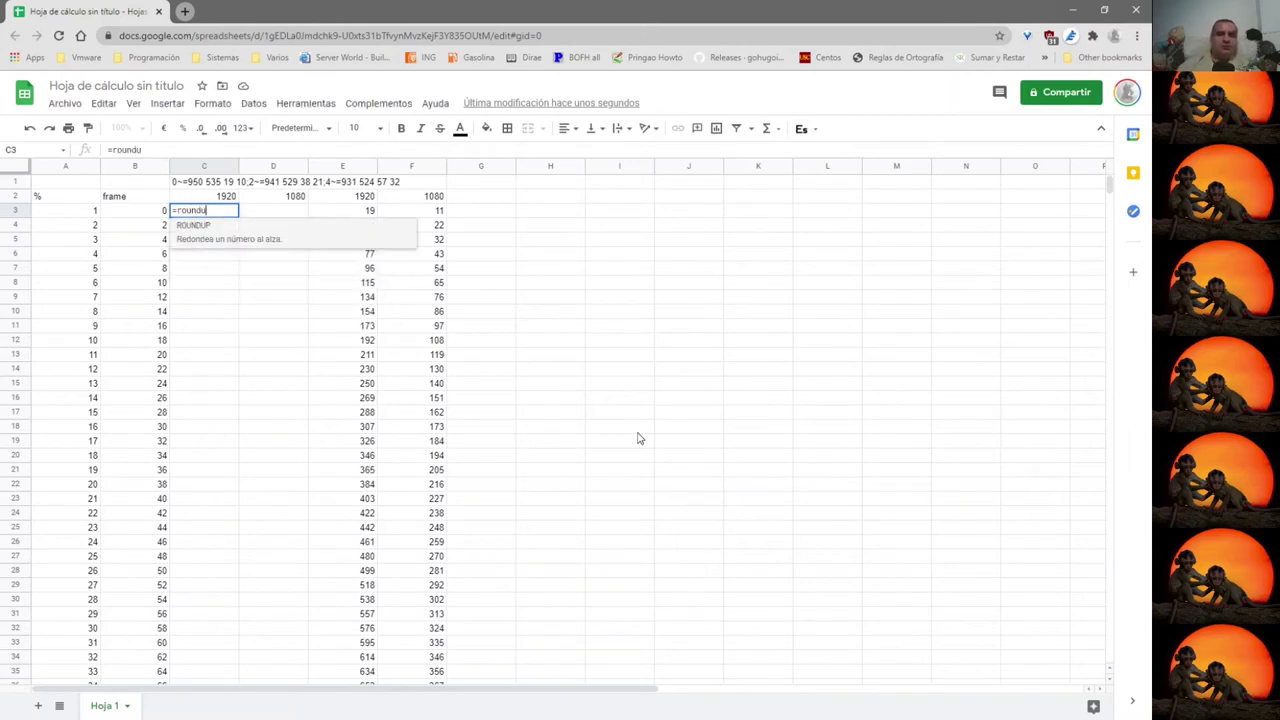
text(p()
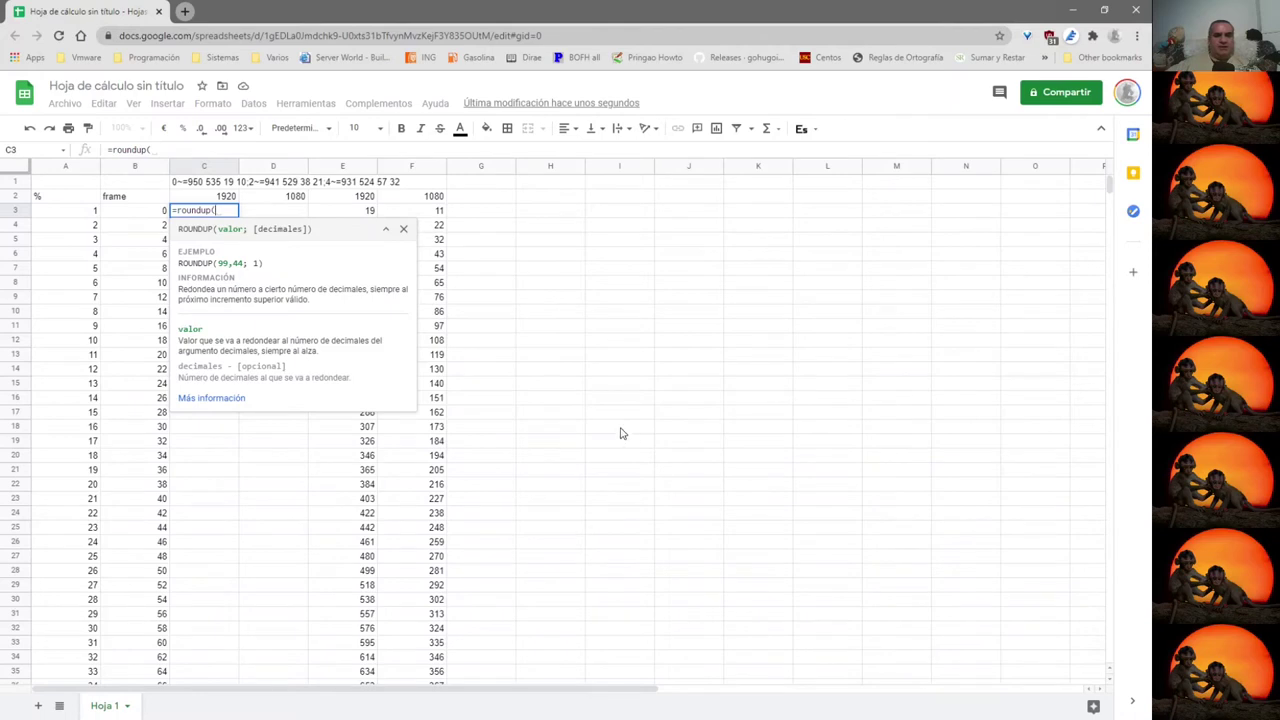
click(217, 200)
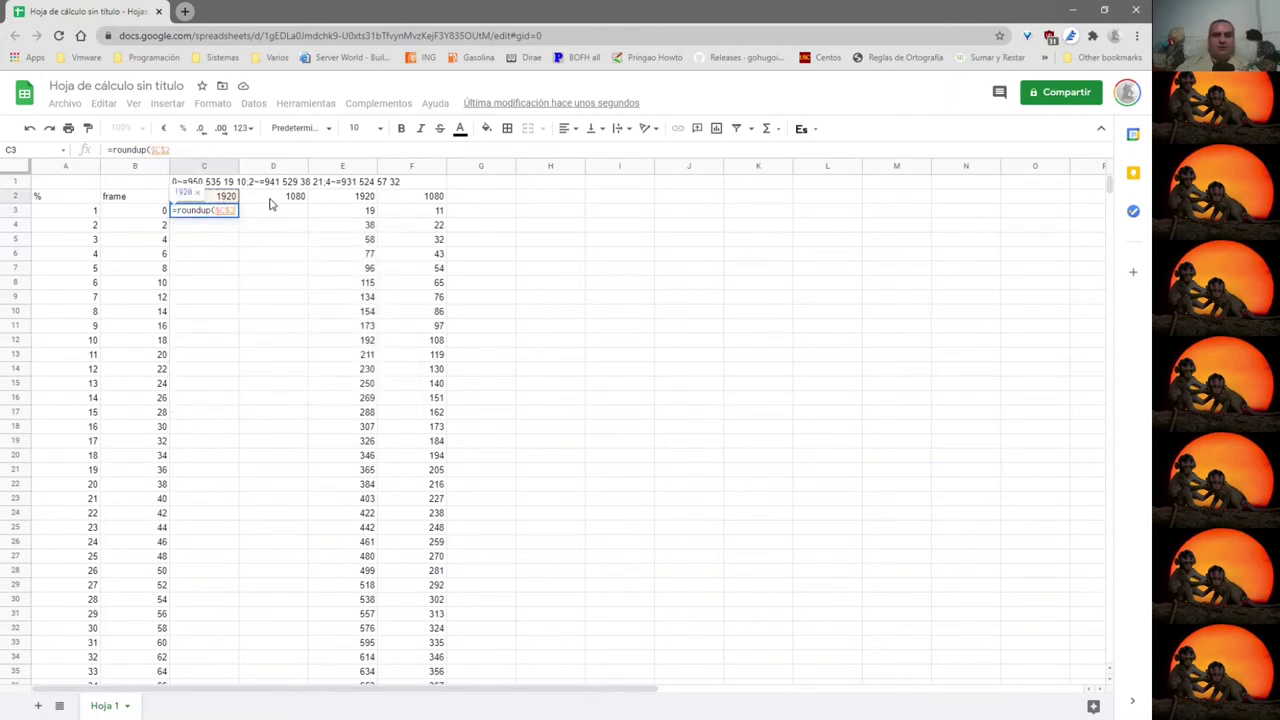
text(/2)
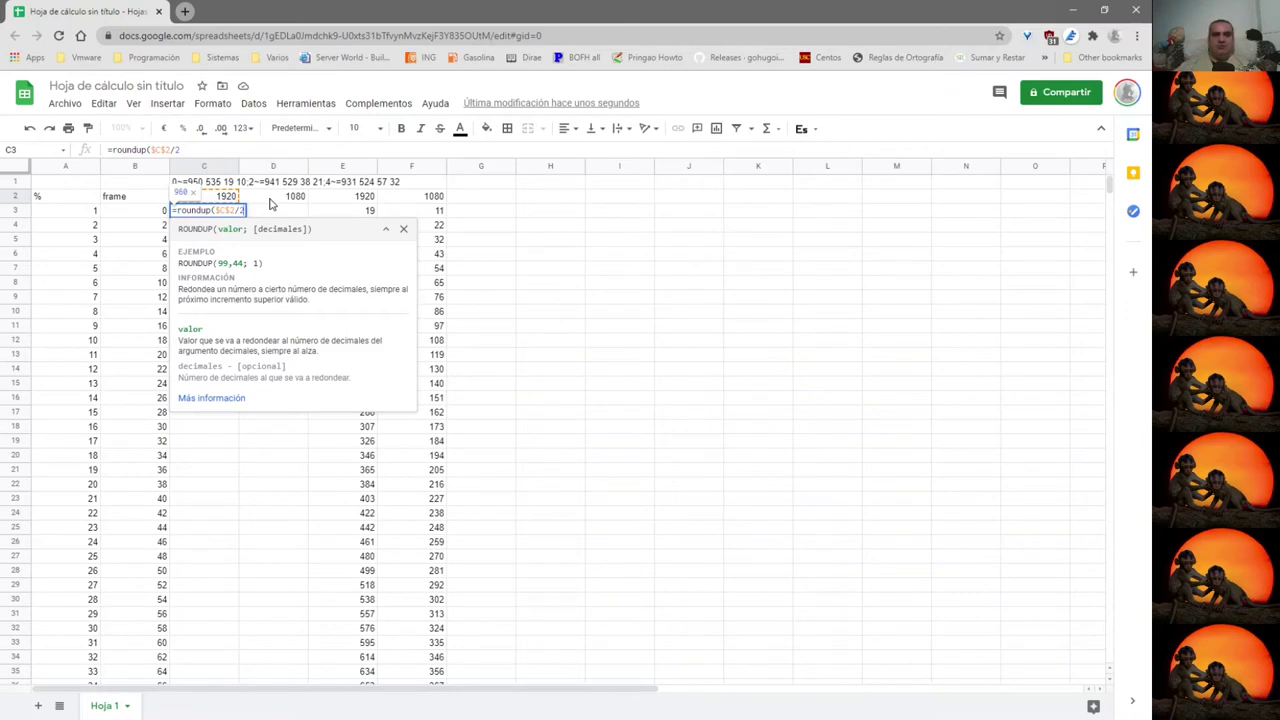
text(-)
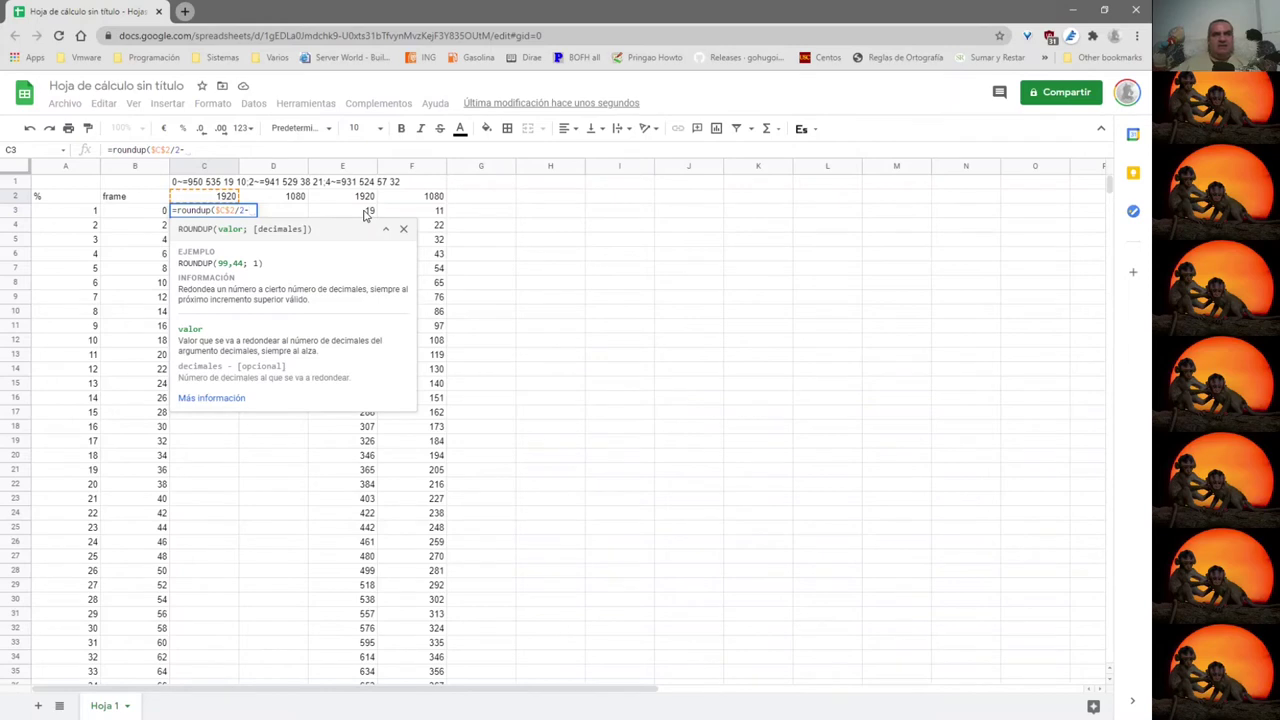
text(e3/)
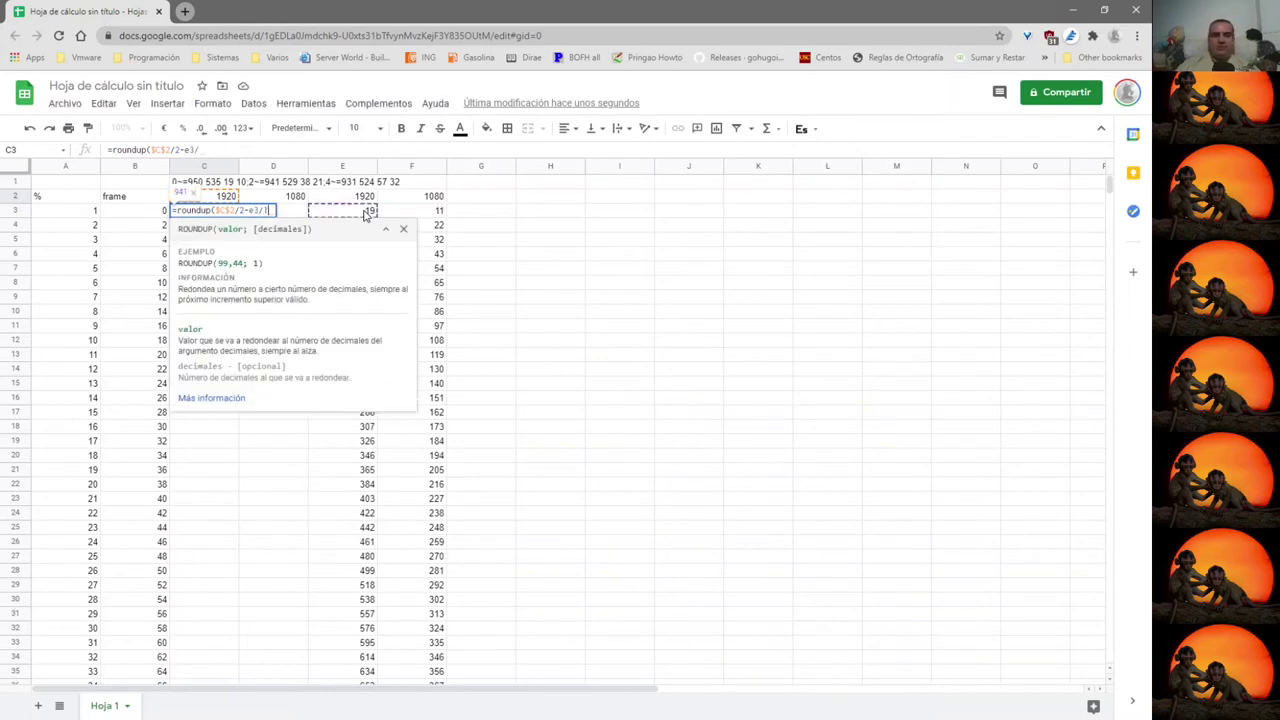
text(2))
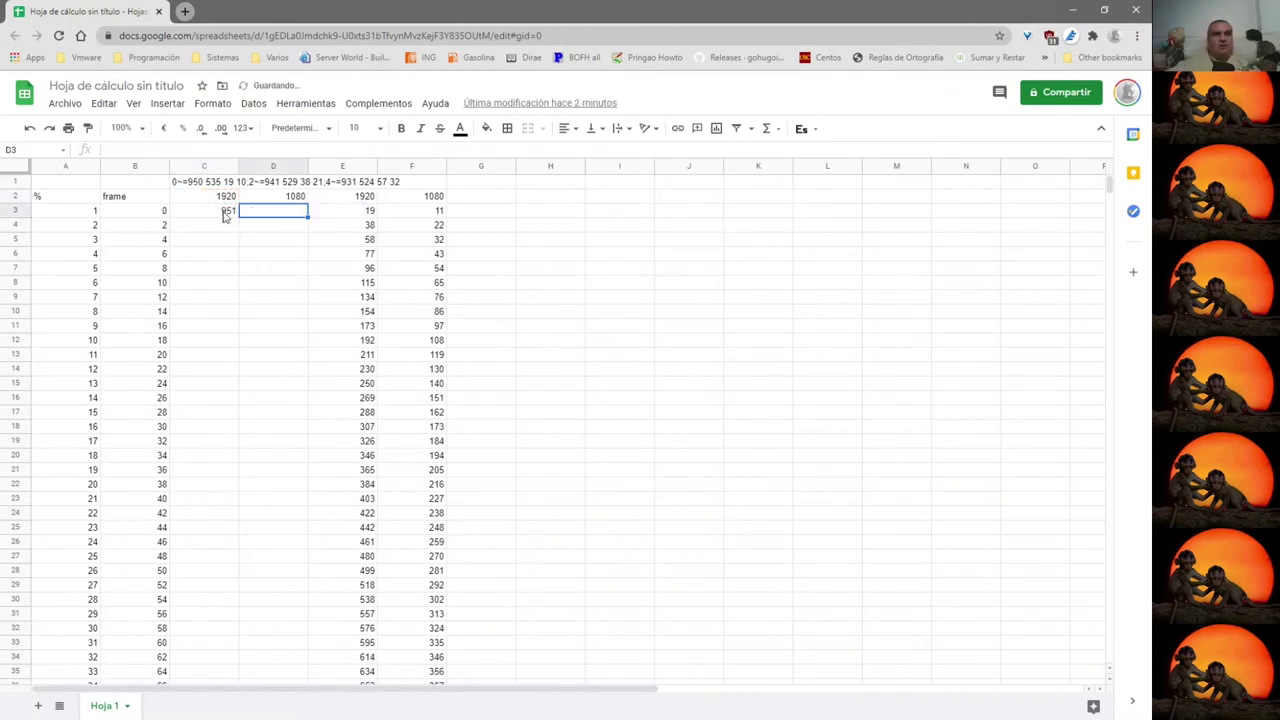
key(Return)
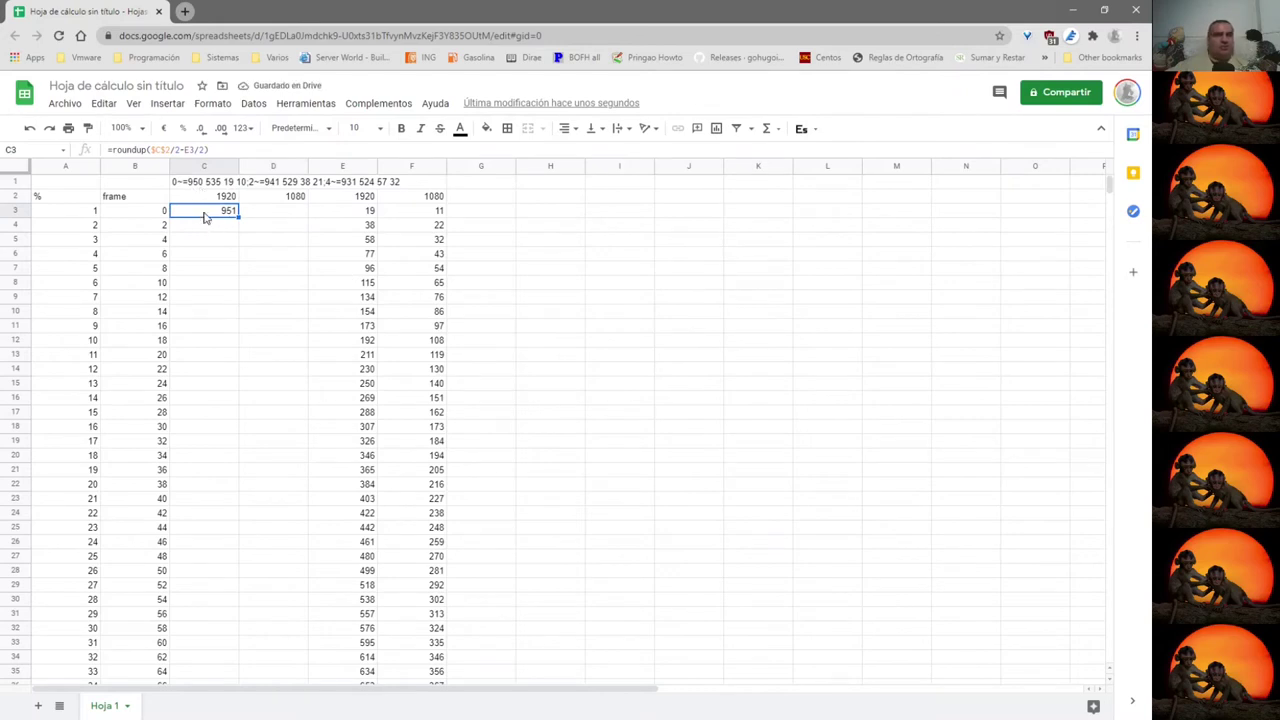
Try replacing ROUNDUP with ROUND in the C3 formula.
click(140, 148)
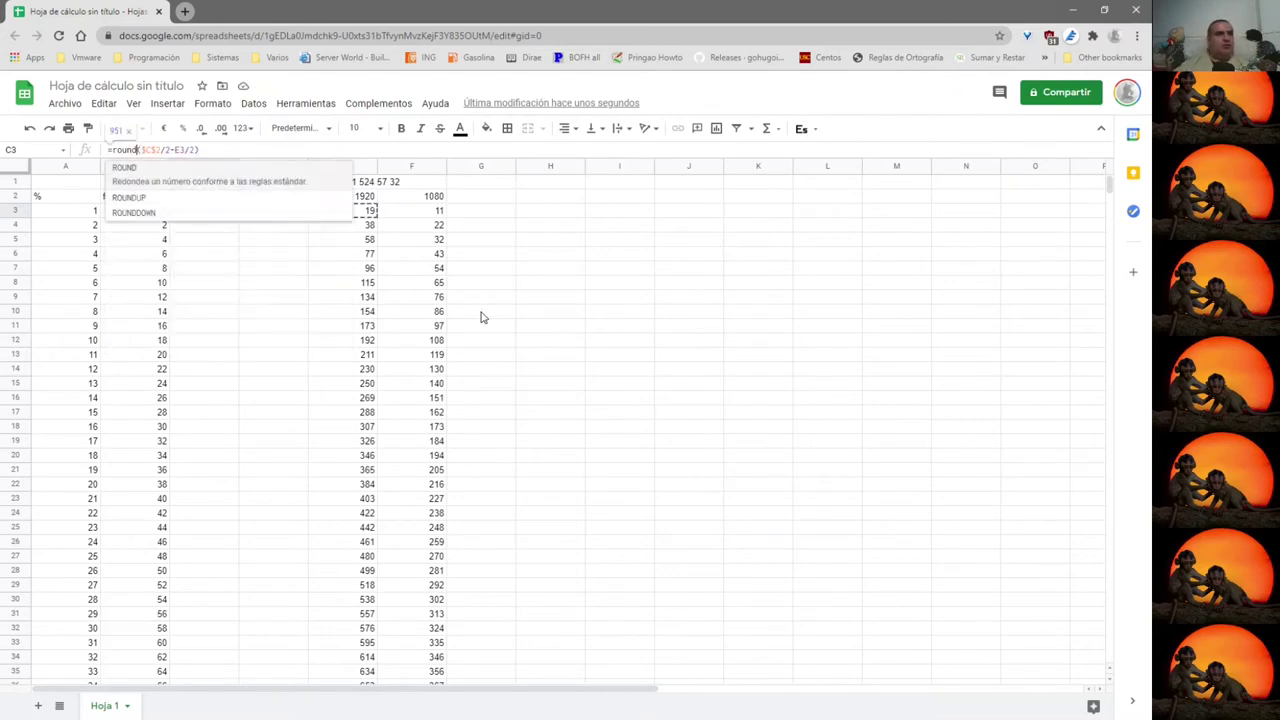
key(Return)
key(Up)
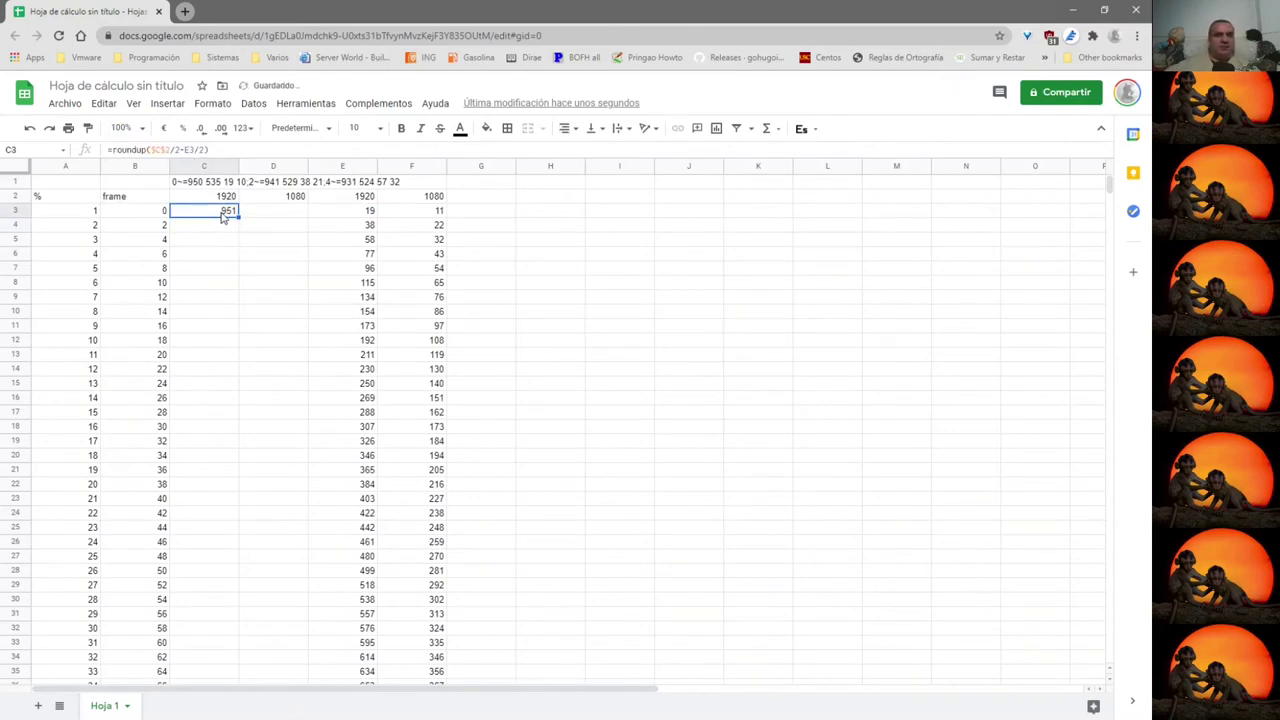
click(265, 222)
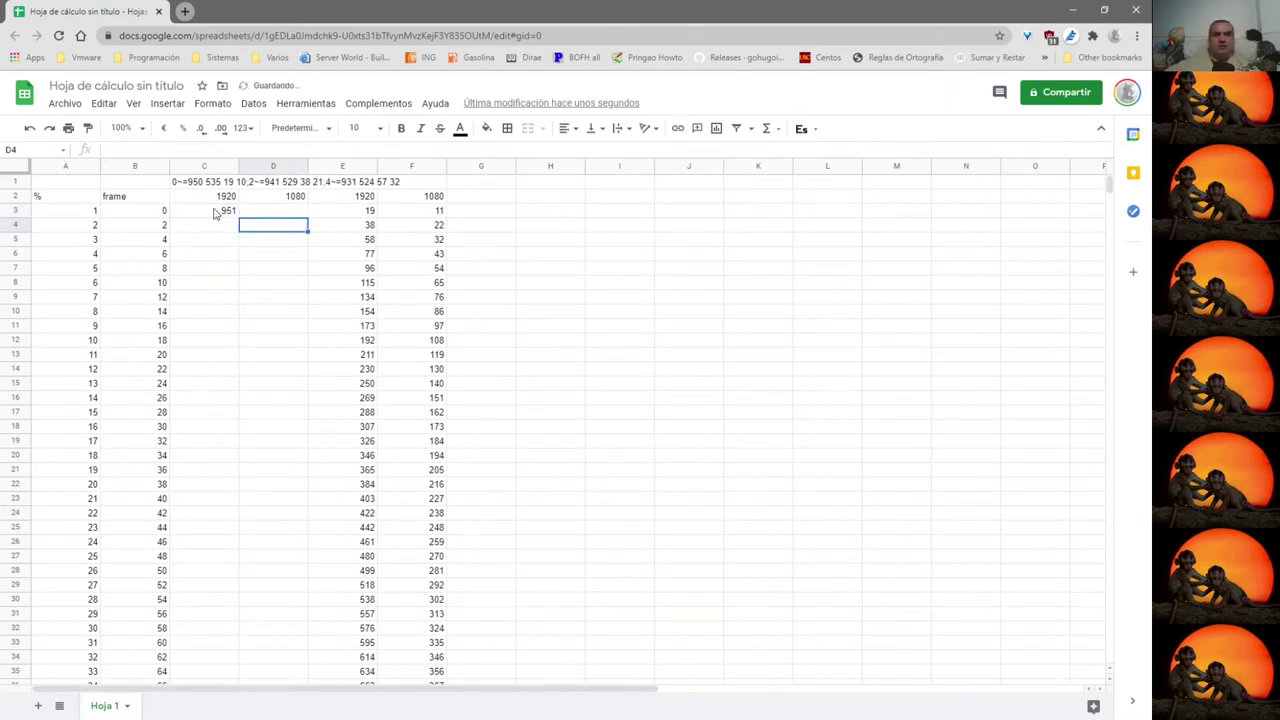
Copy the C3 formula into D3, change it to =roundup($D$2/2-F3/2), and accept the suggested autofill for the column.
click(215, 211)
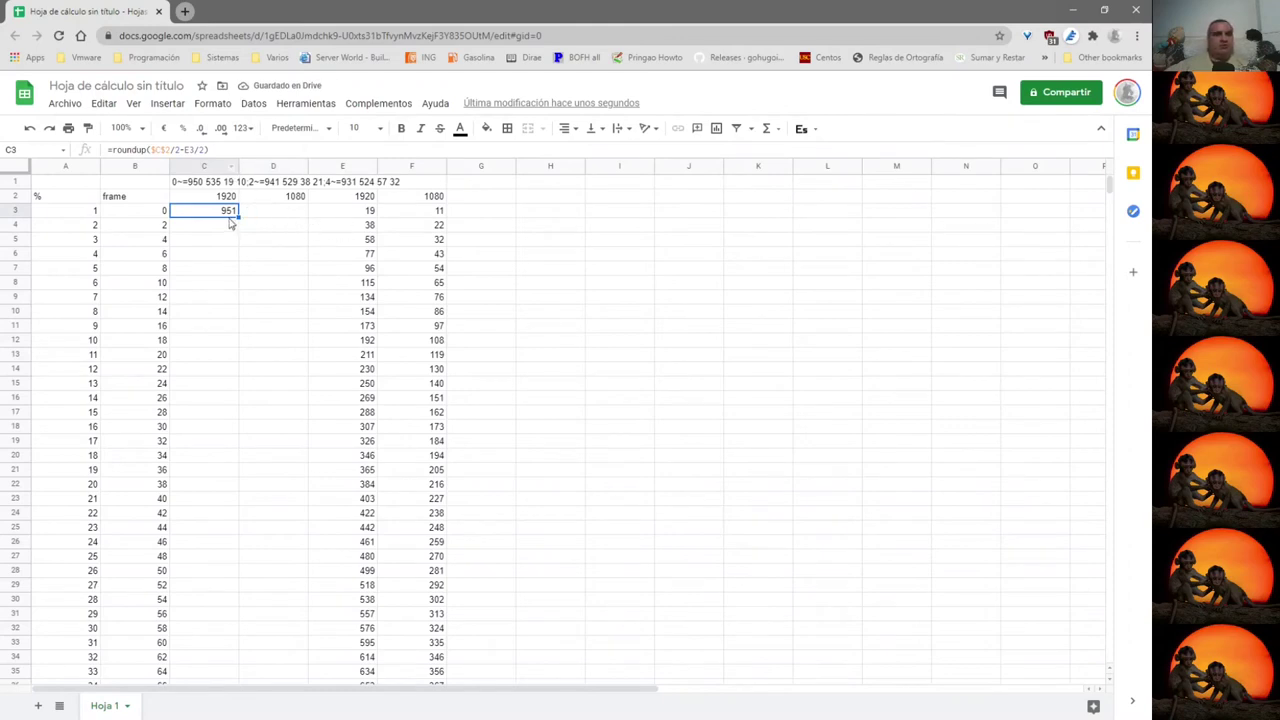
key(ctrl+c)
click(262, 199)
click(268, 215)
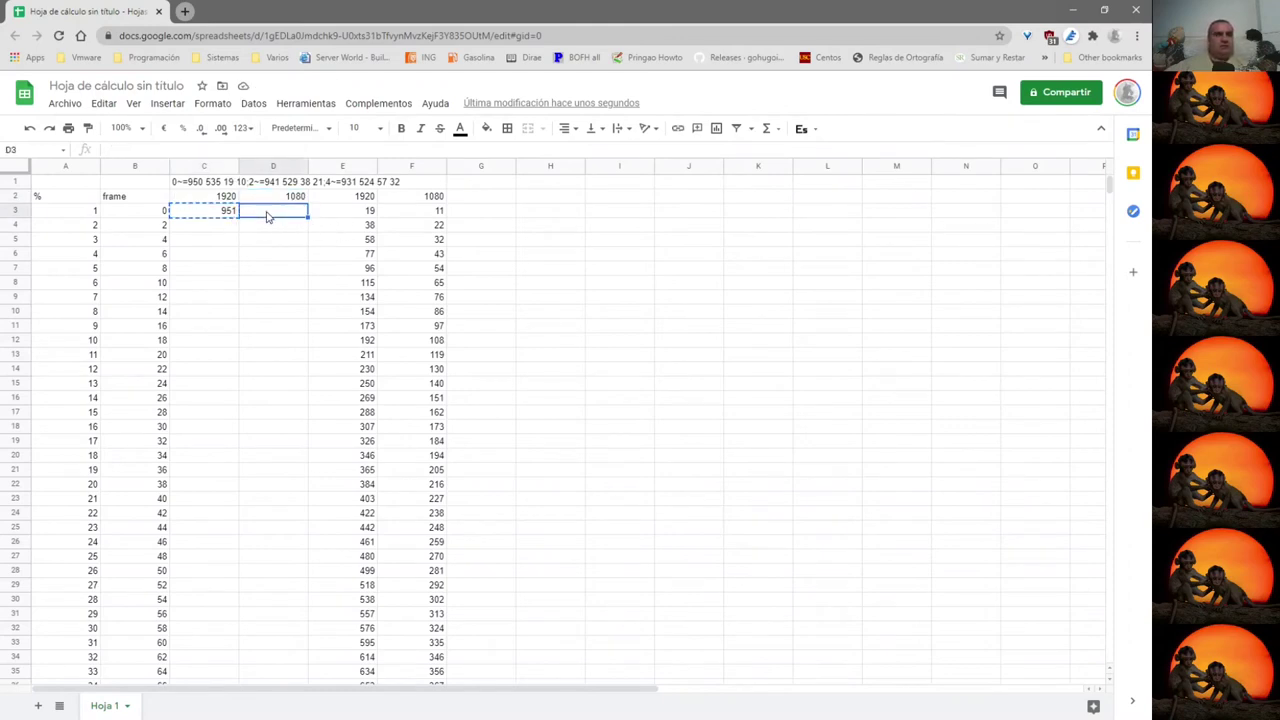
key(ctrl+v)
key(F2)
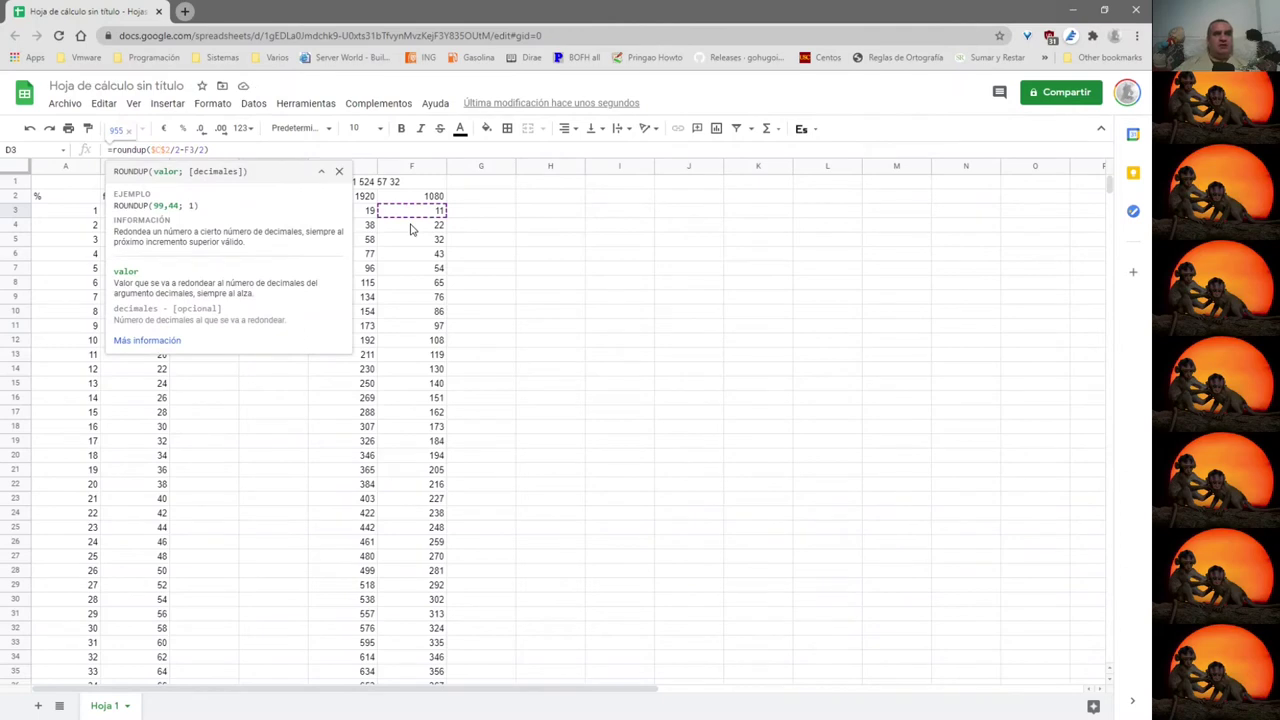
key(Left)
key(Left)
key(Left)
key(Left)
key(Left)
key(Left)
key(Left)
key(Left)
key(Left)
key(Left)
key(BackSpace)
text(D)
key(Return)
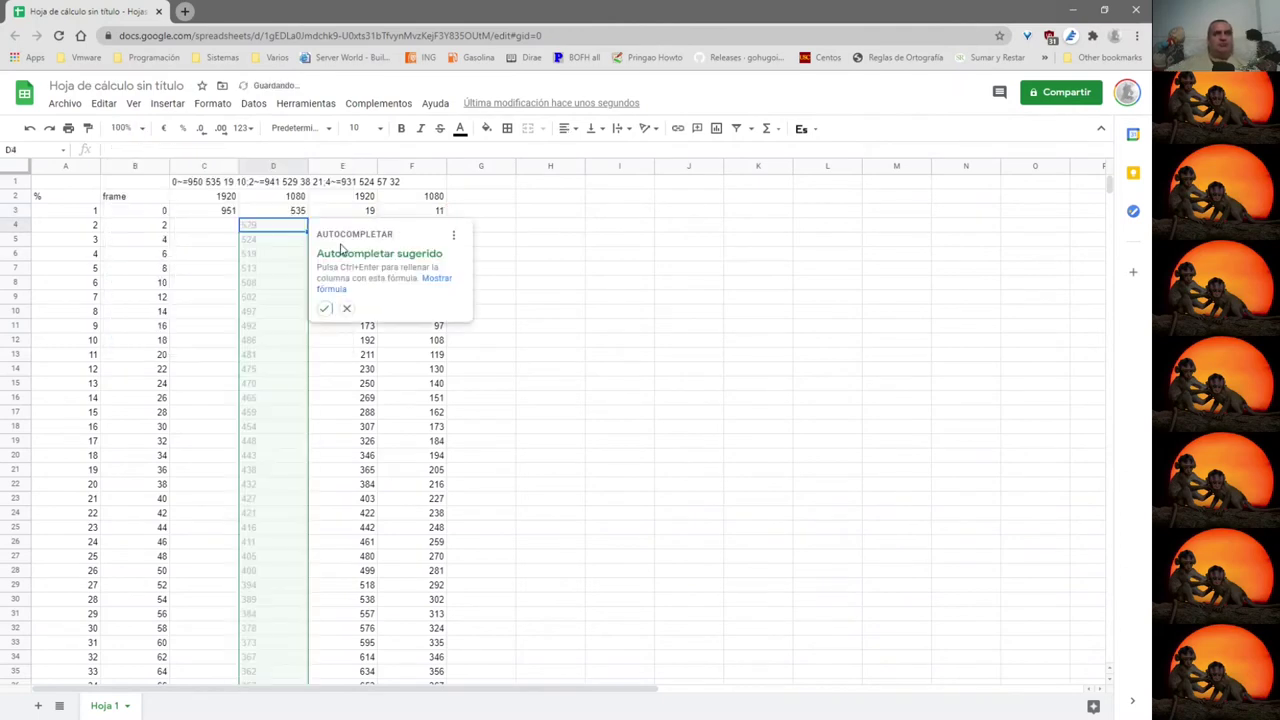
click(325, 309)
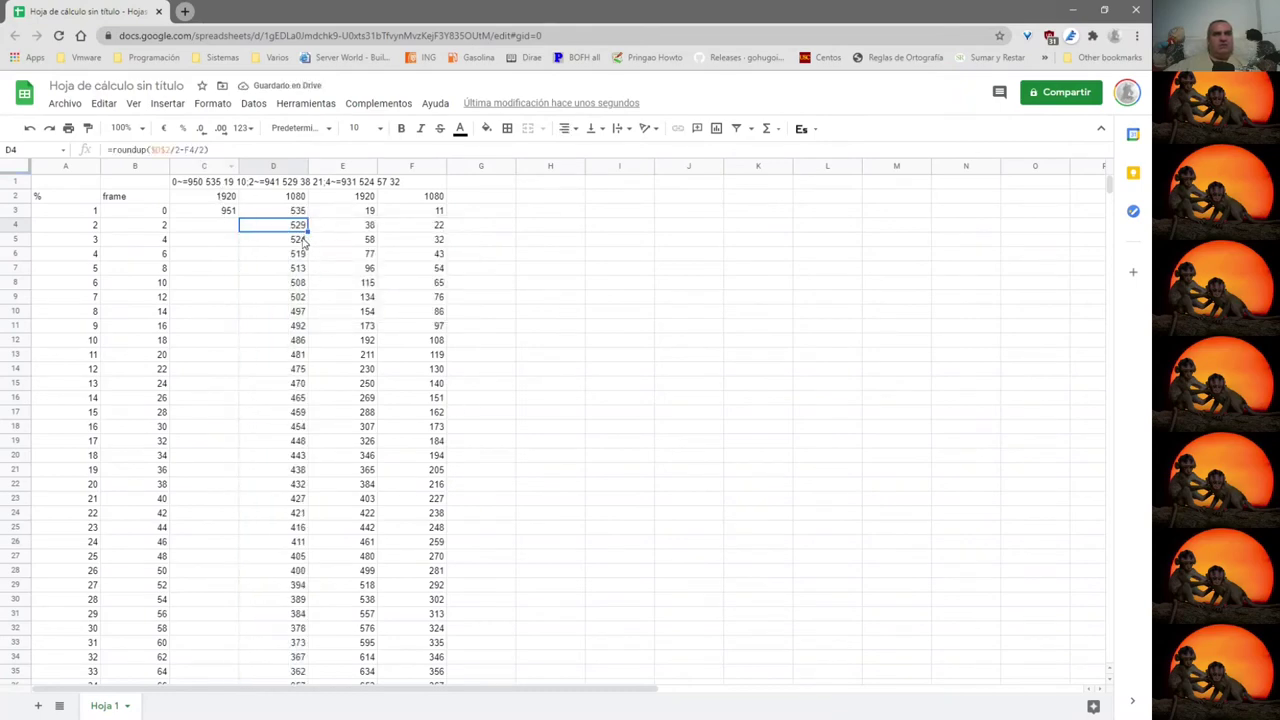
Fill the C3 formula down to row 102 and check the last values of columns C and D.
click(230, 224)
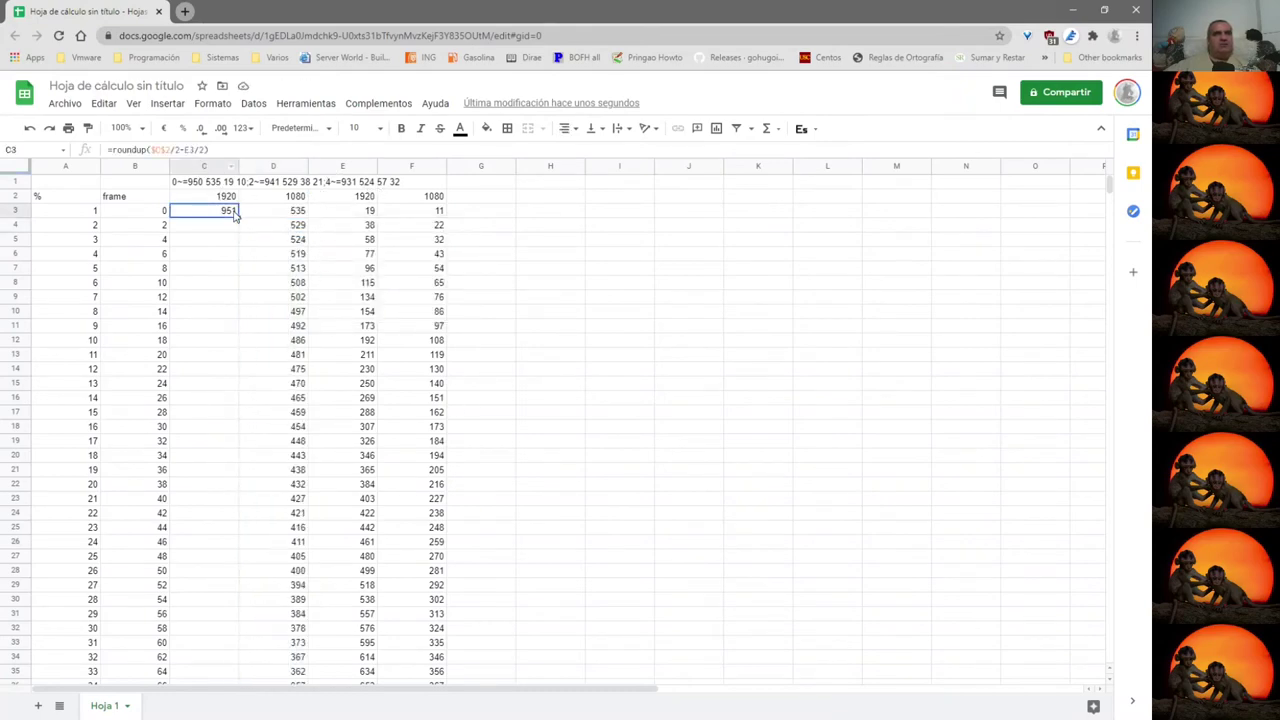
click(232, 211)
double_click(238, 217)
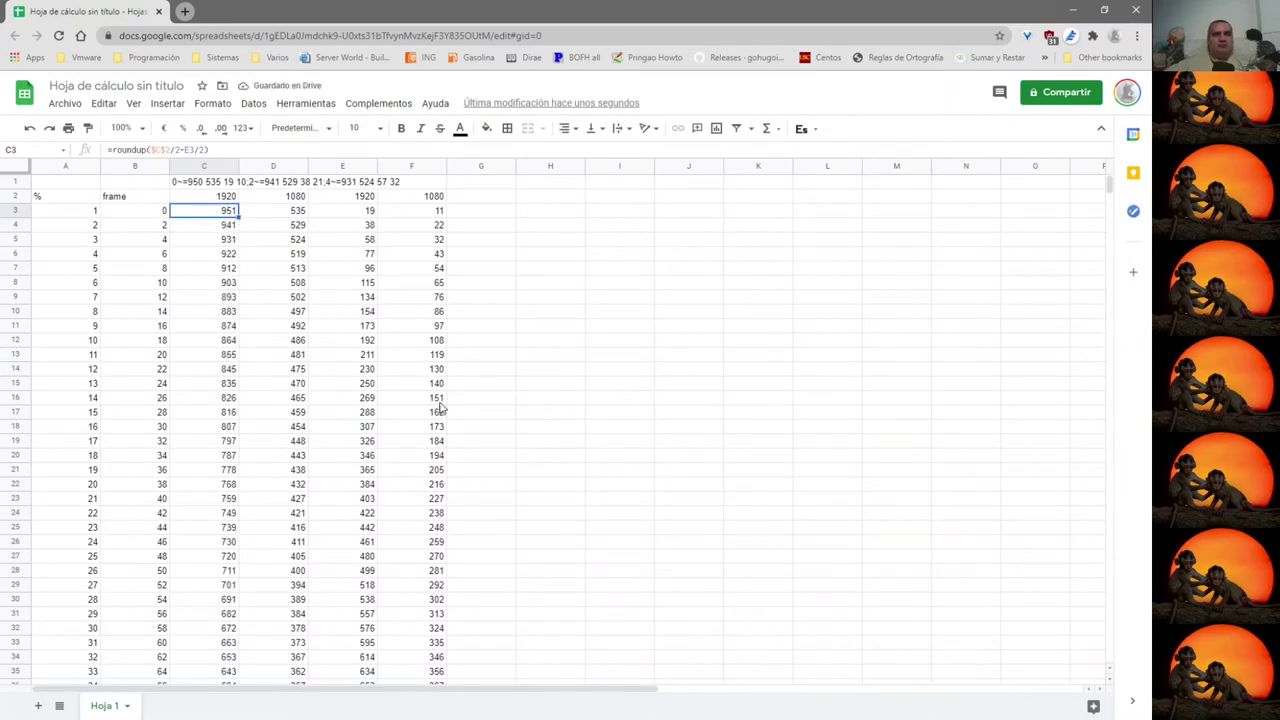
scroll(430, 406, down, 15)
drag(209, 534, 296, 535)
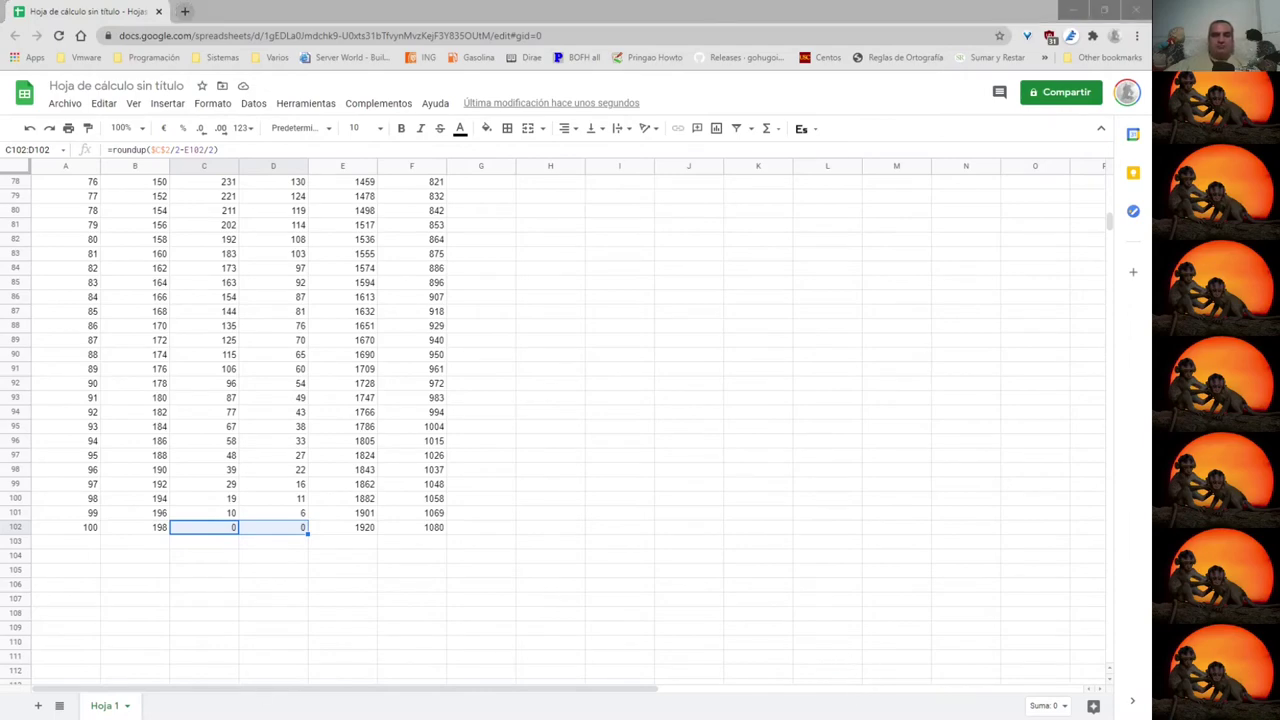
Start the keyframe string formula in cell H3 with =B3;"~=";C3;" "; following the sample format in C1, and dismiss the undo tip.
scroll(409, 505, up, 10)
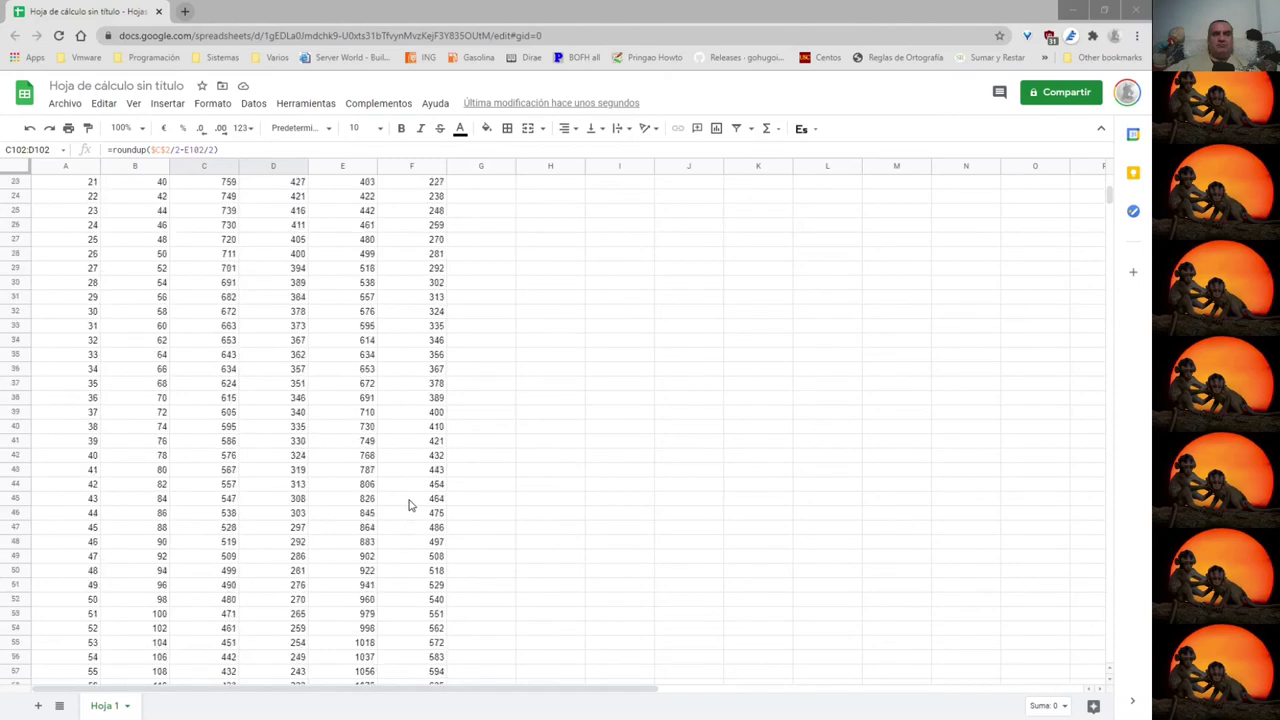
scroll(409, 505, up, 5)
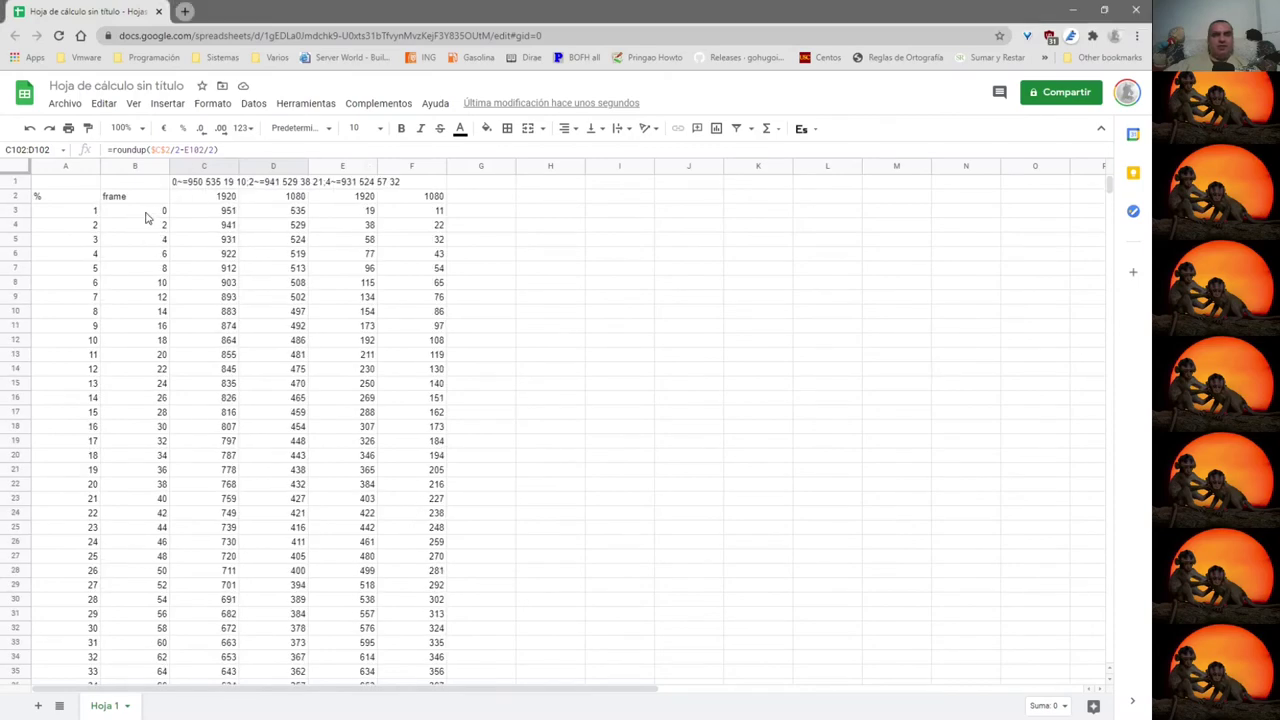
drag(146, 212, 440, 398)
click(186, 183)
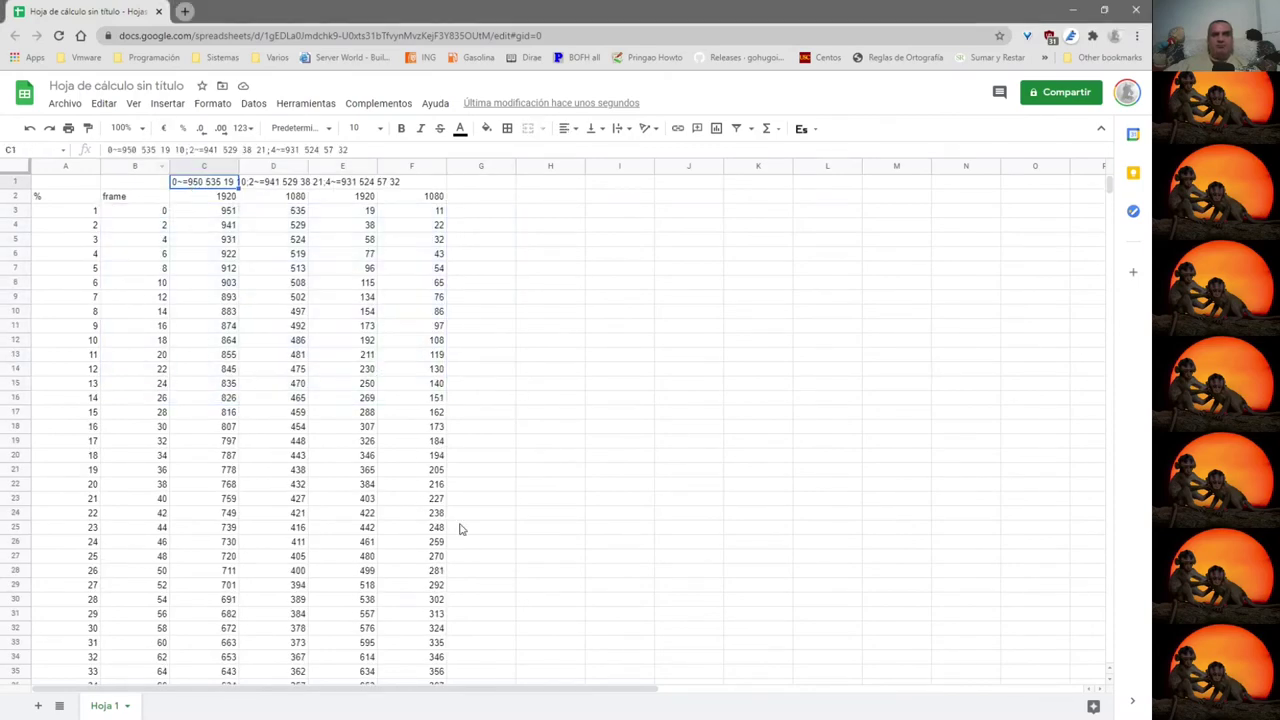
click(505, 214)
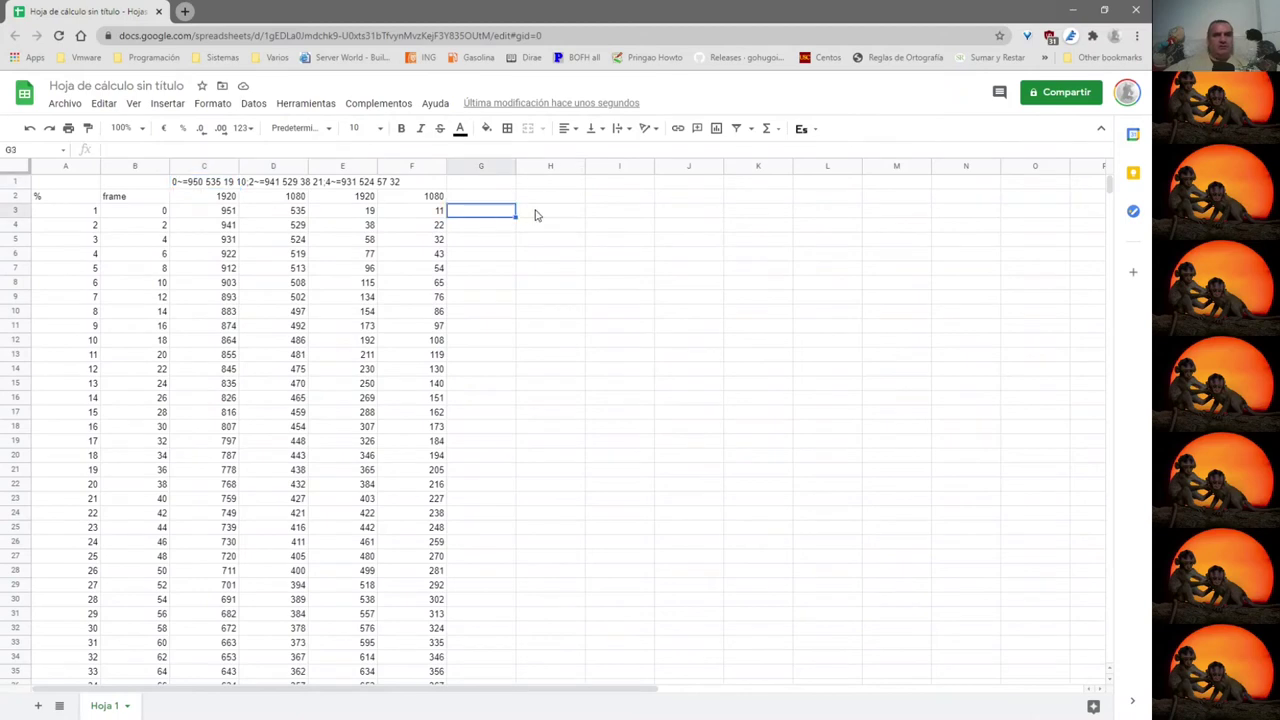
click(548, 214)
text(=)
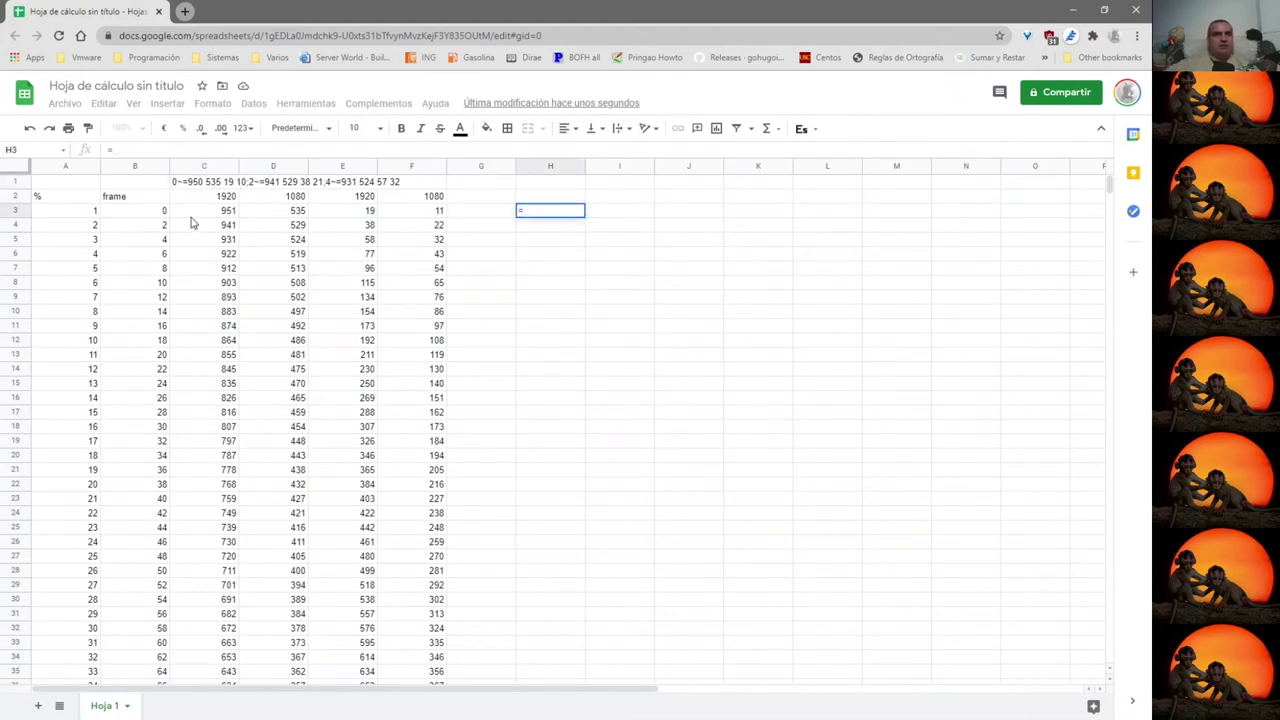
click(141, 214)
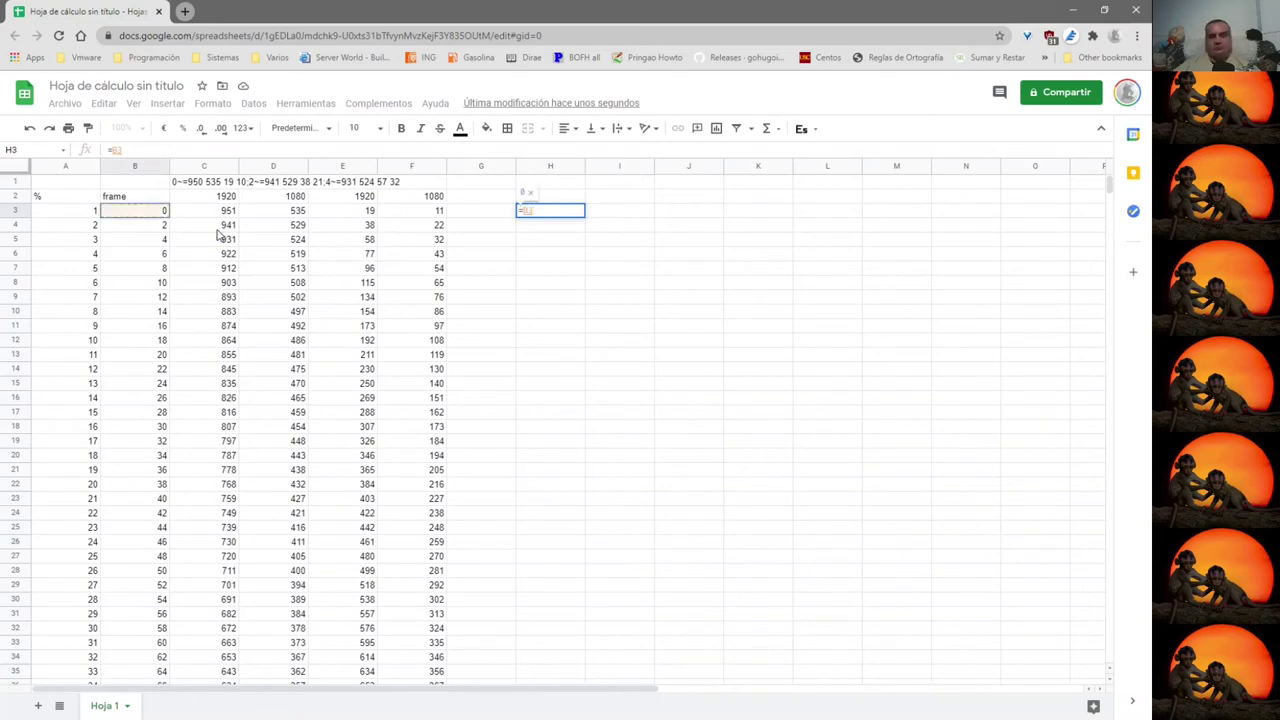
text(;")
key(alt+BackSpace)
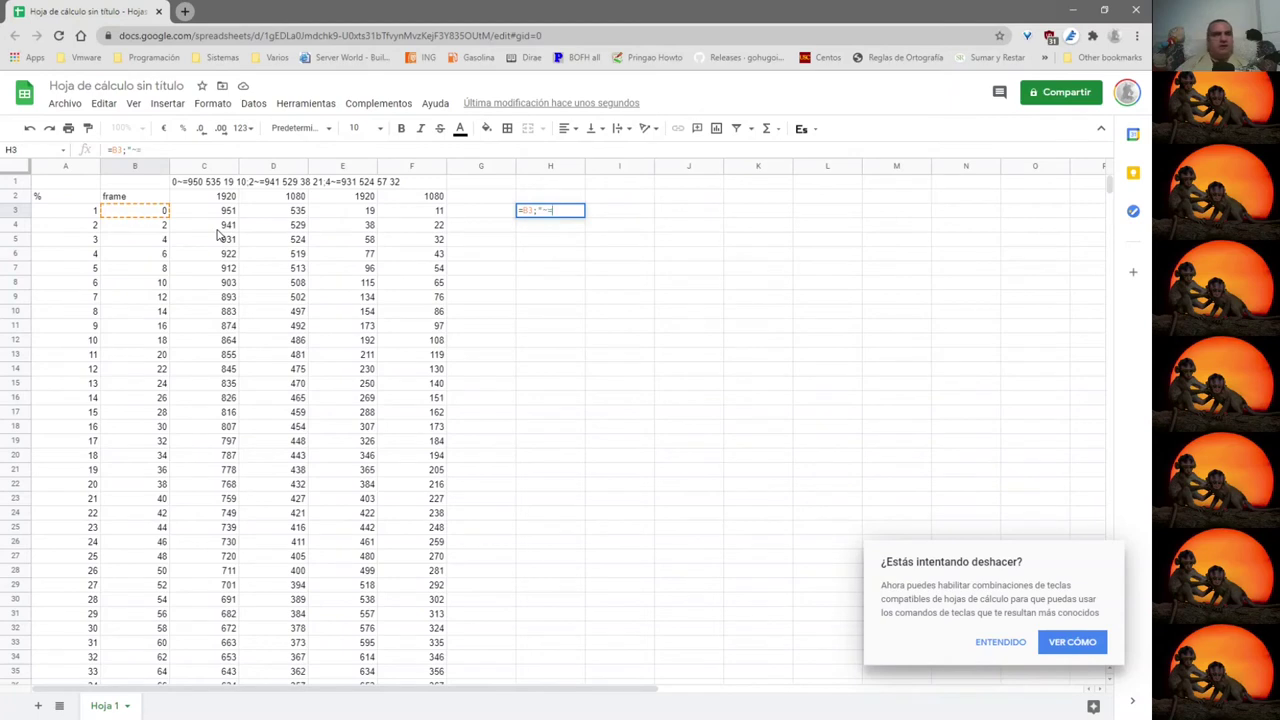
text(~=)
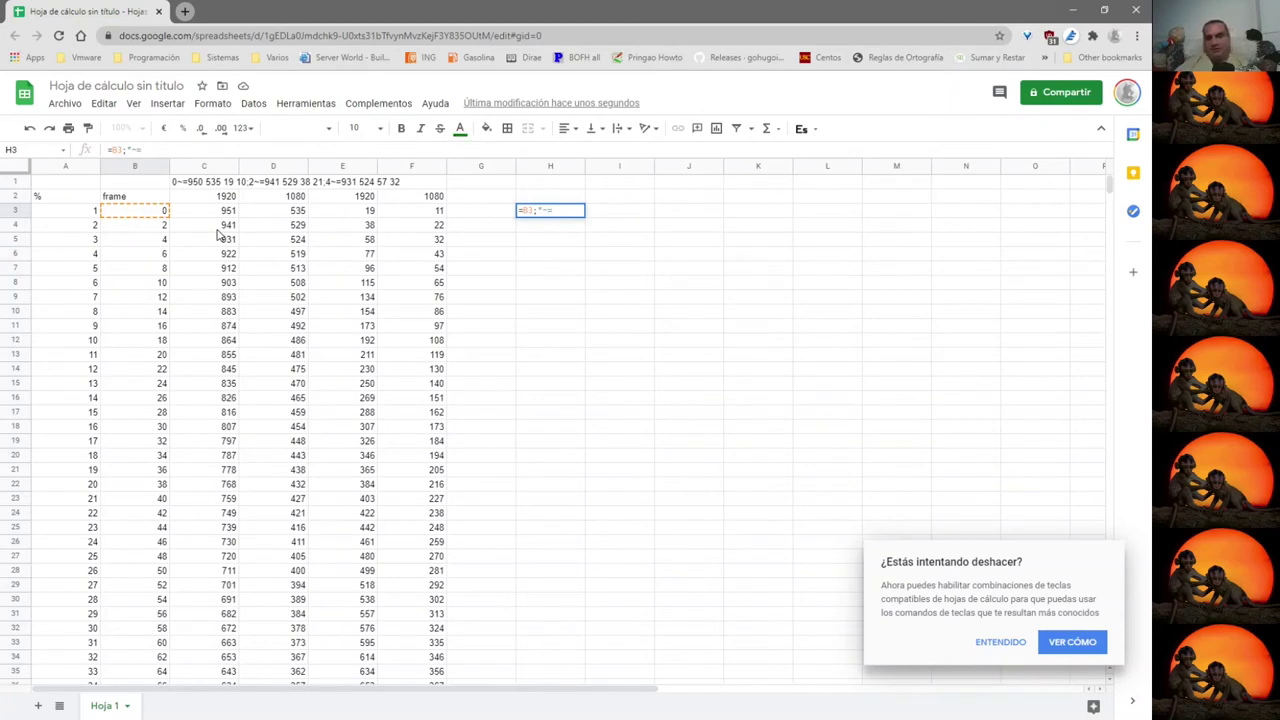
text(";)
click(215, 213)
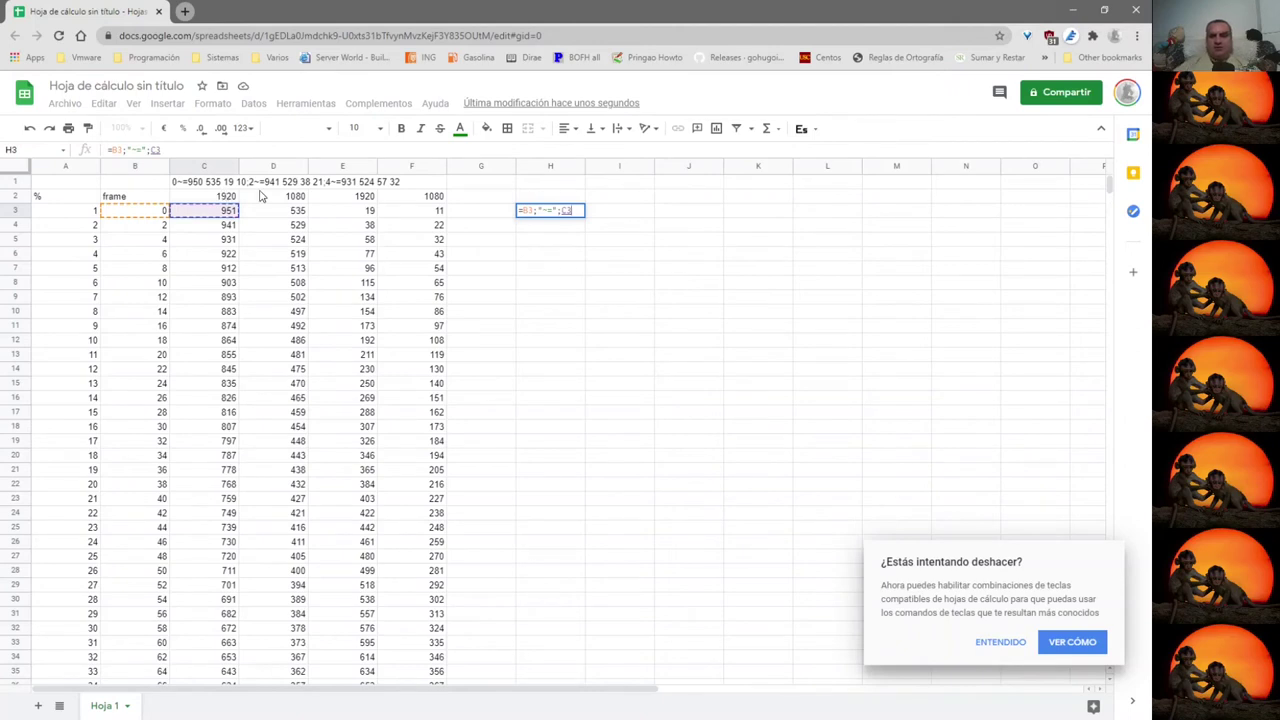
text(;" ";)
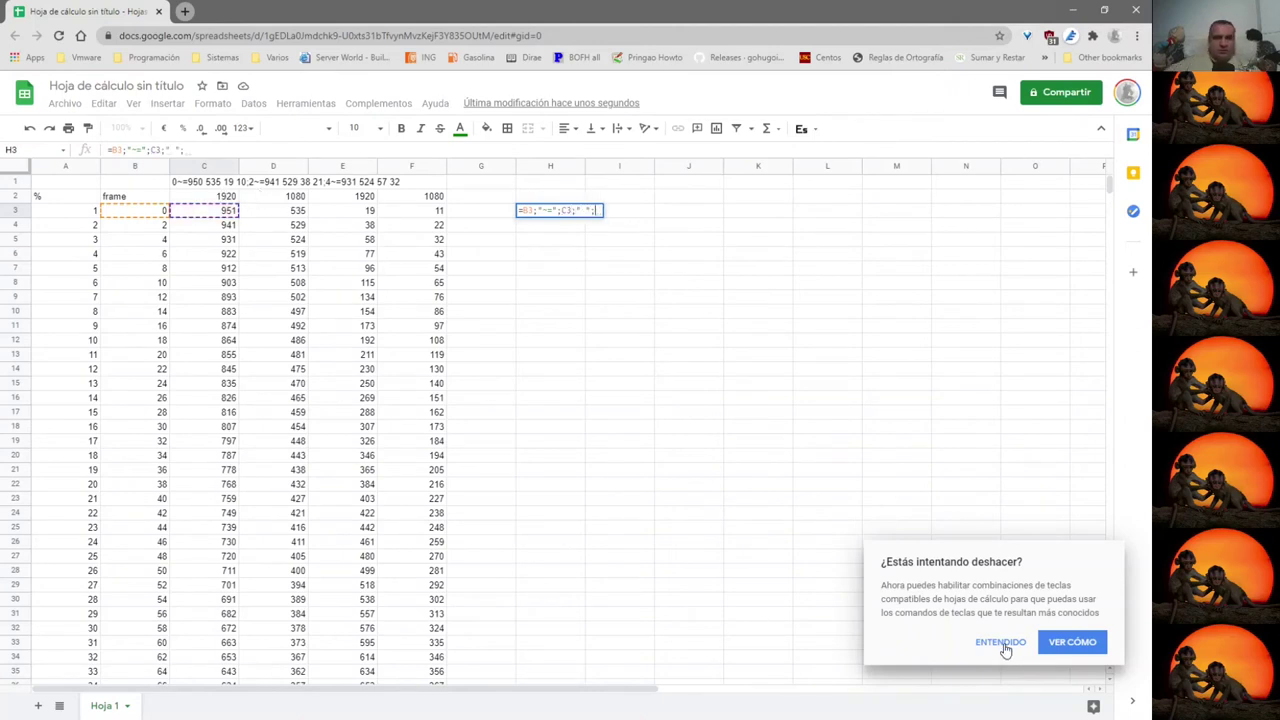
click(1003, 645)
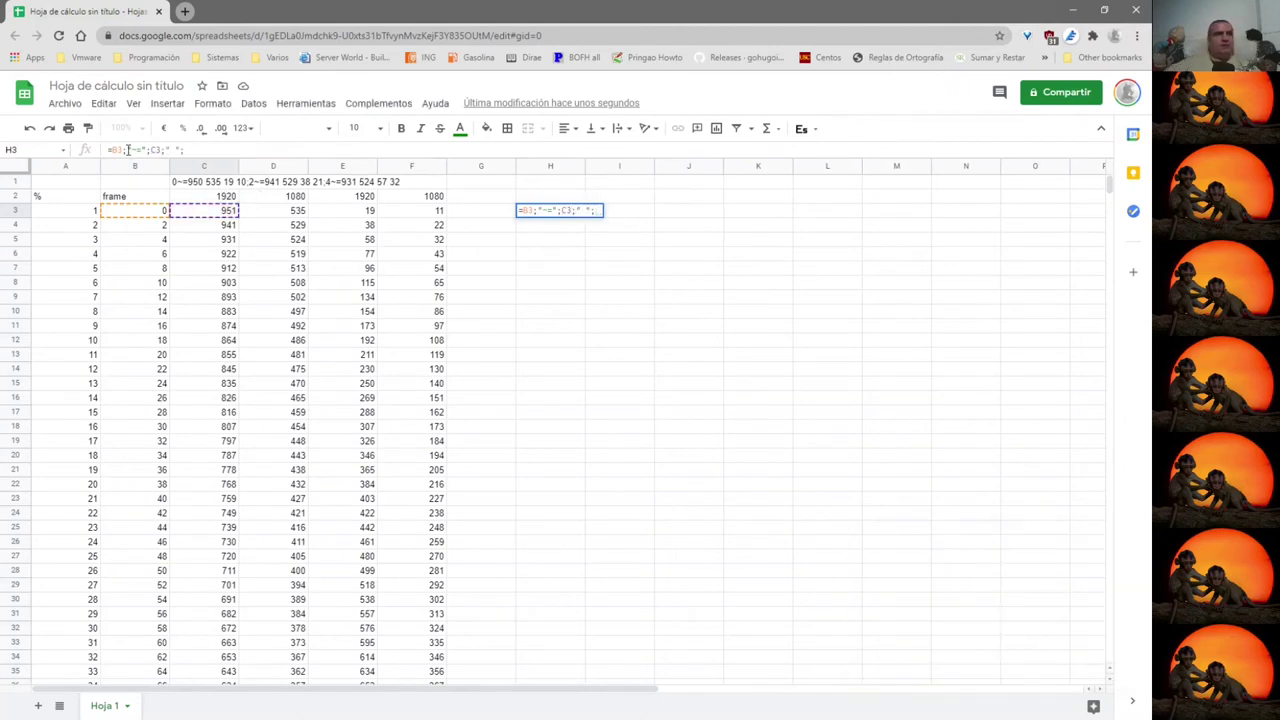
Rewrite the H3 formula with & operators in place of the semicolons, as =B3&"~="&C3&" ".
click(126, 149)
text(&)
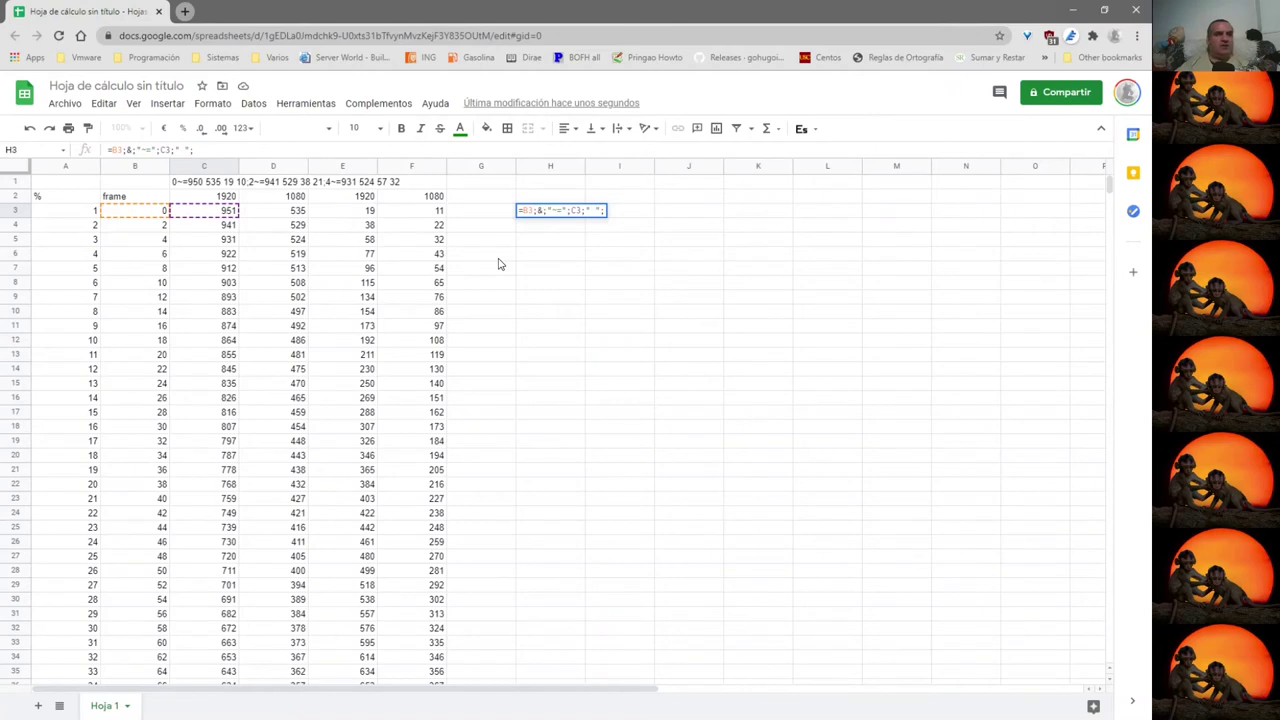
key(Right)
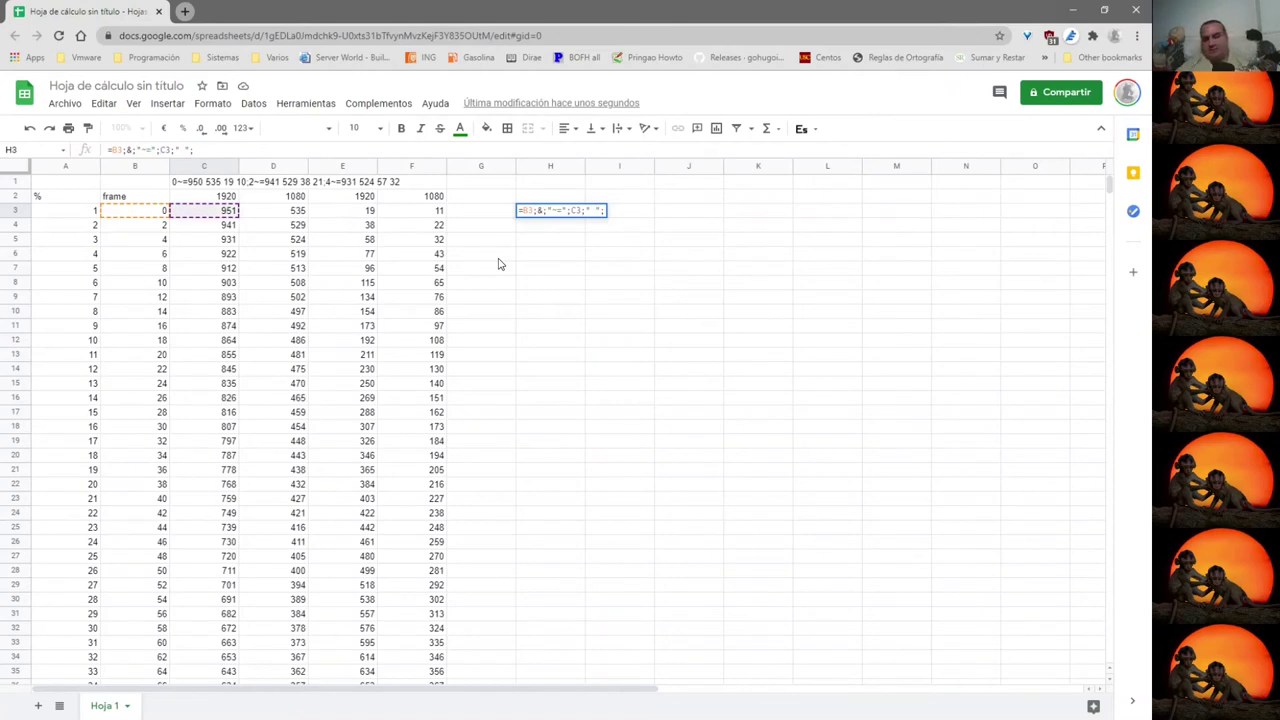
text(&)
key(BackSpace)
key(BackSpace)
key(BackSpace)
key(BackSpace)
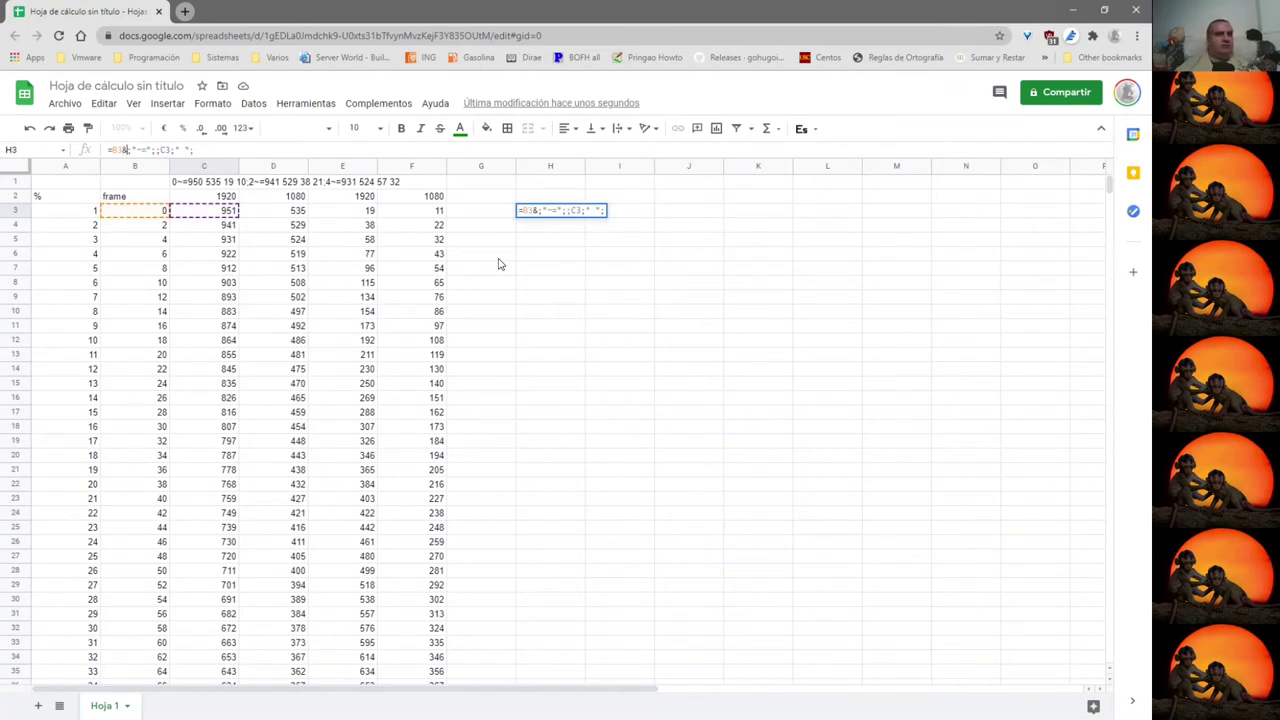
text(")
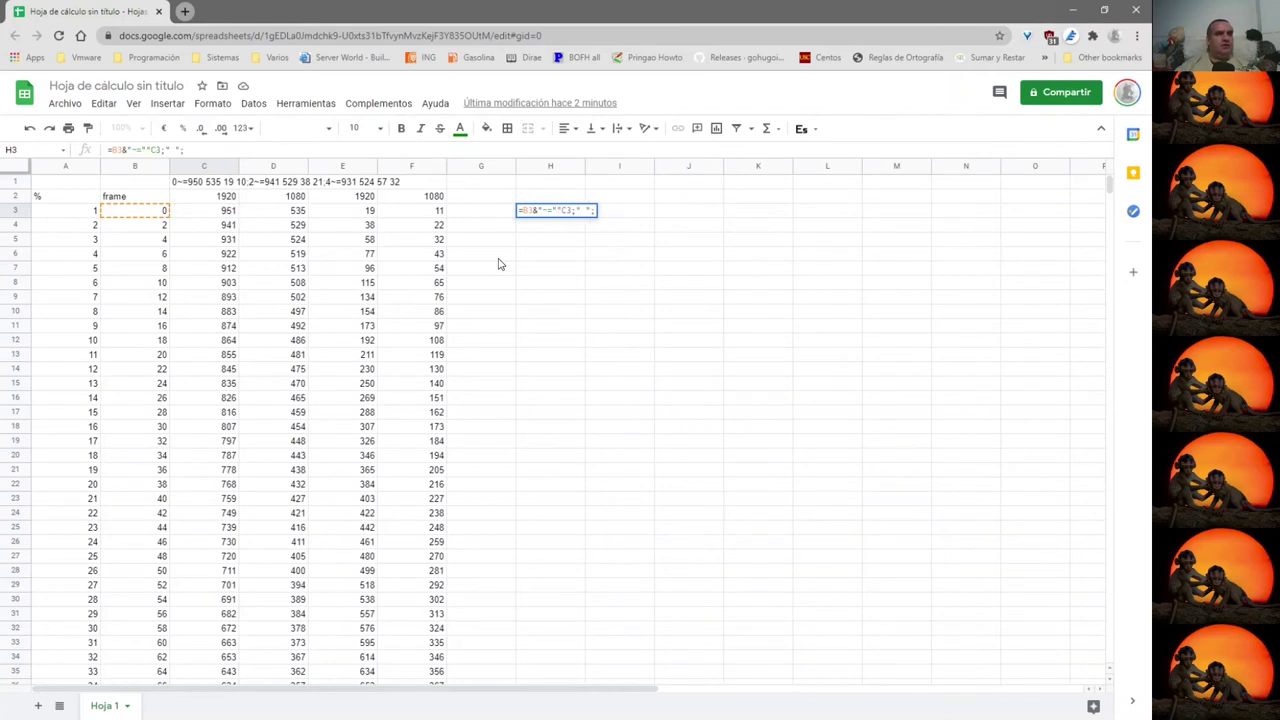
key(BackSpace)
text(&)
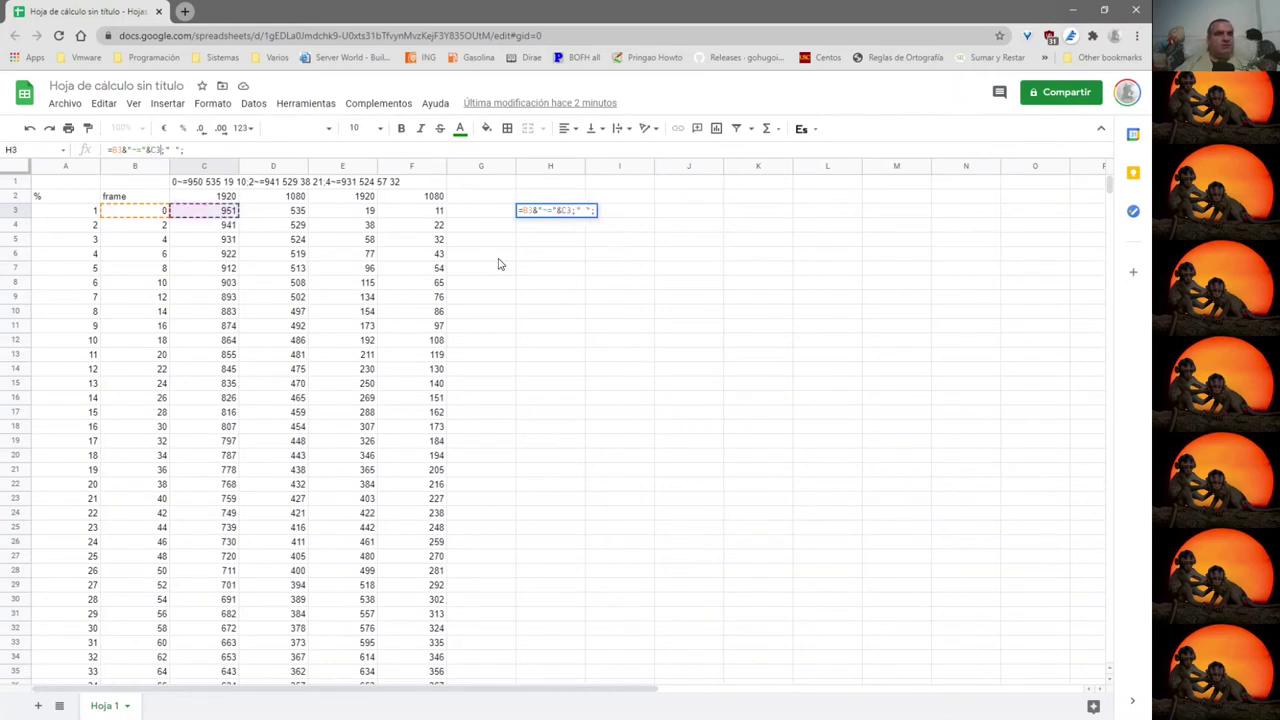
key(Delete)
text(&)
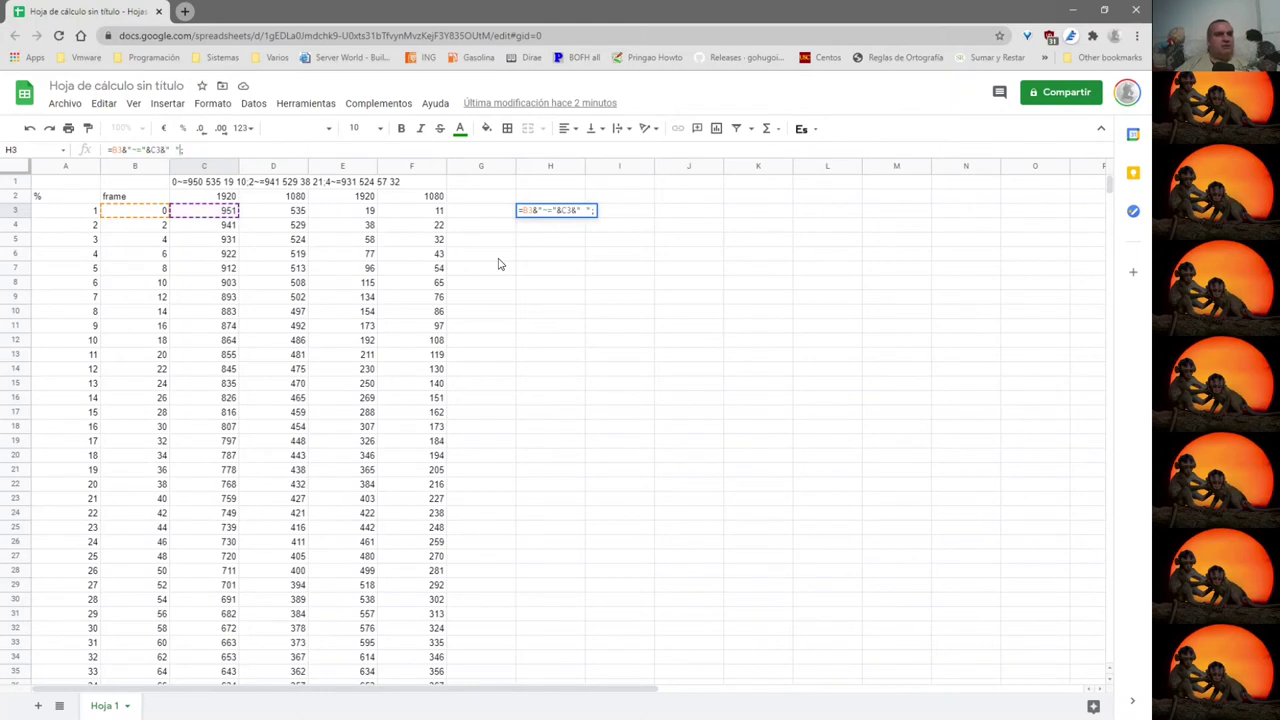
key(Return)
Extend the H3 formula with the D3, E3 and F3 references, as =B3&"~="&C3&" "&D3&E3&F3.
key(Up)
key(Return)
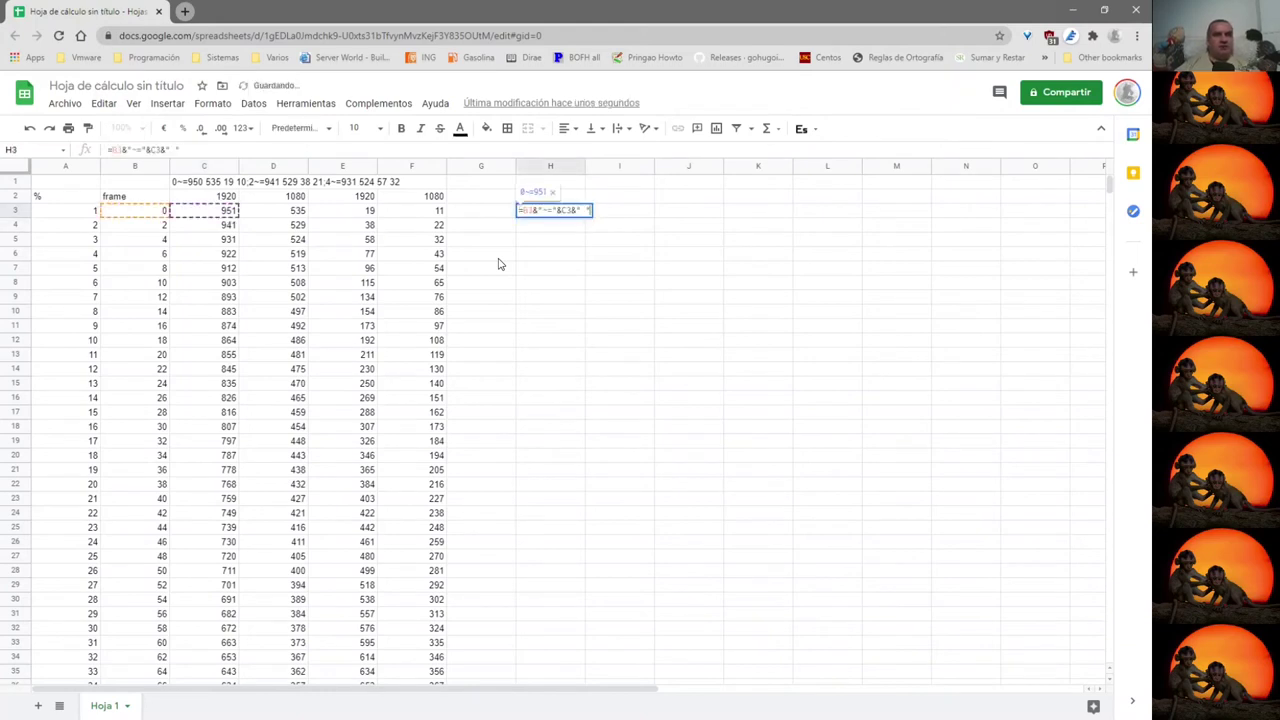
click(290, 213)
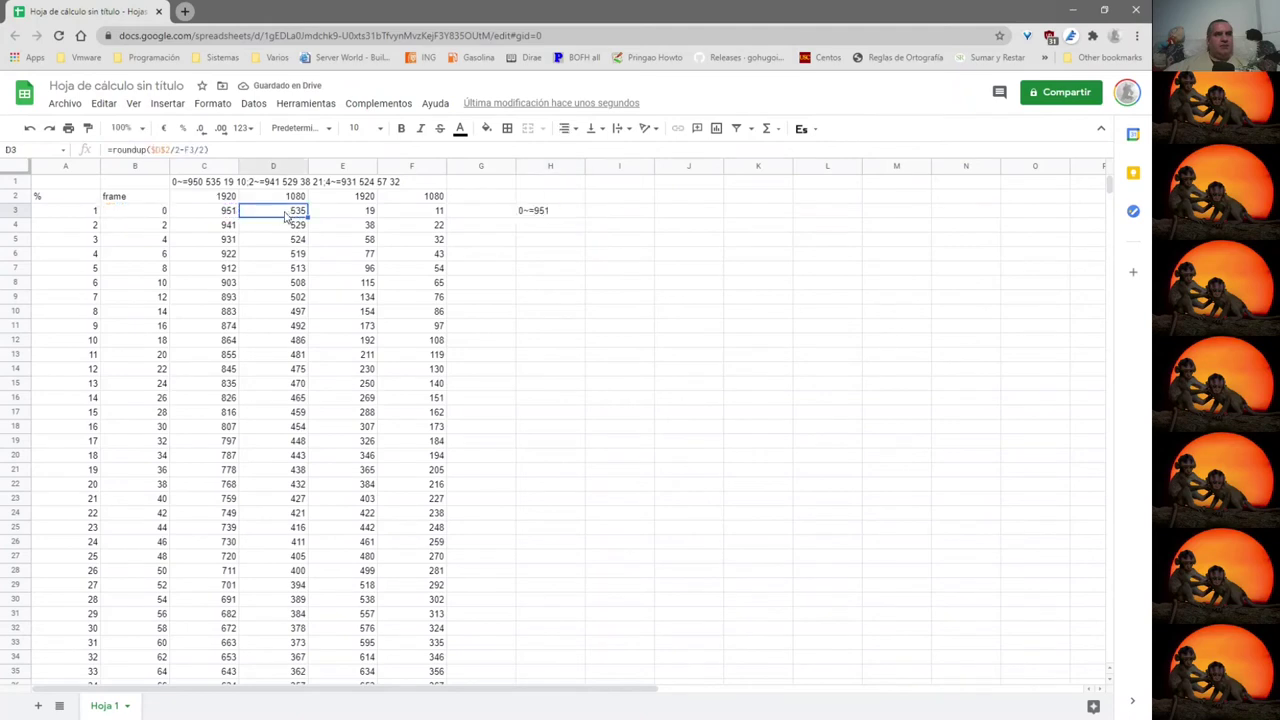
double_click(550, 210)
text(&"~="&C3&" "&)
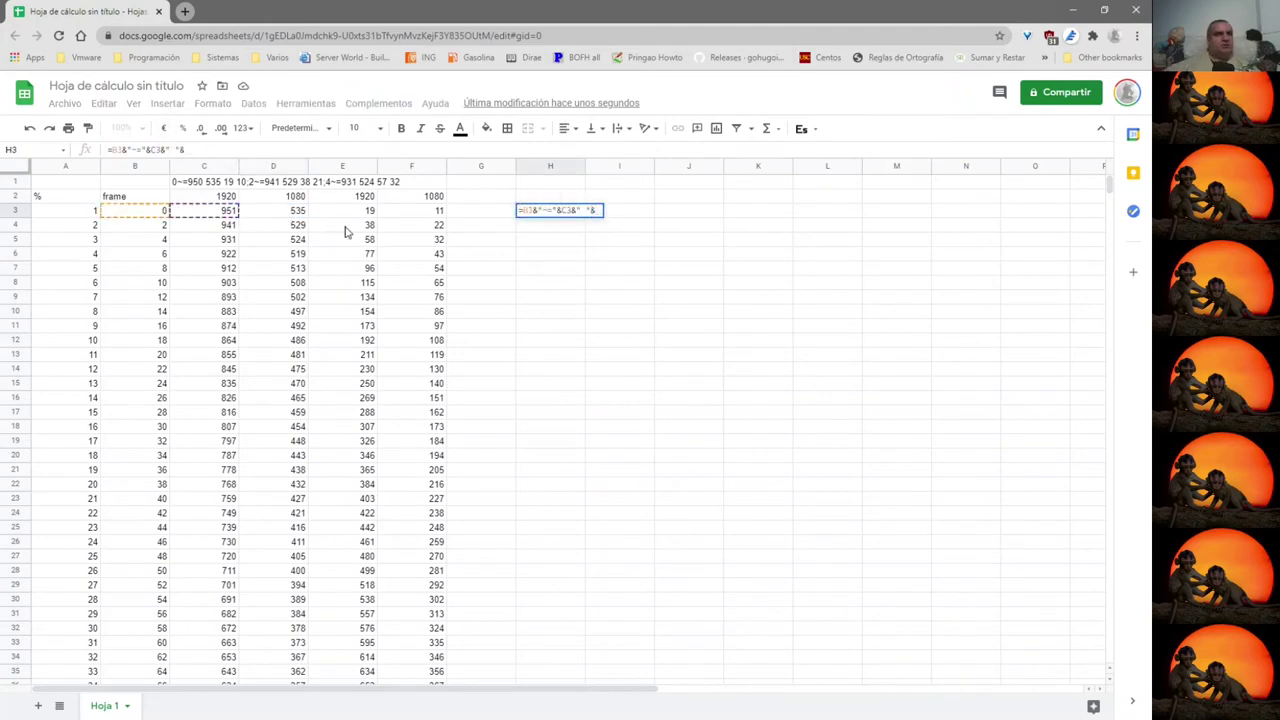
click(300, 211)
text(&)
click(370, 211)
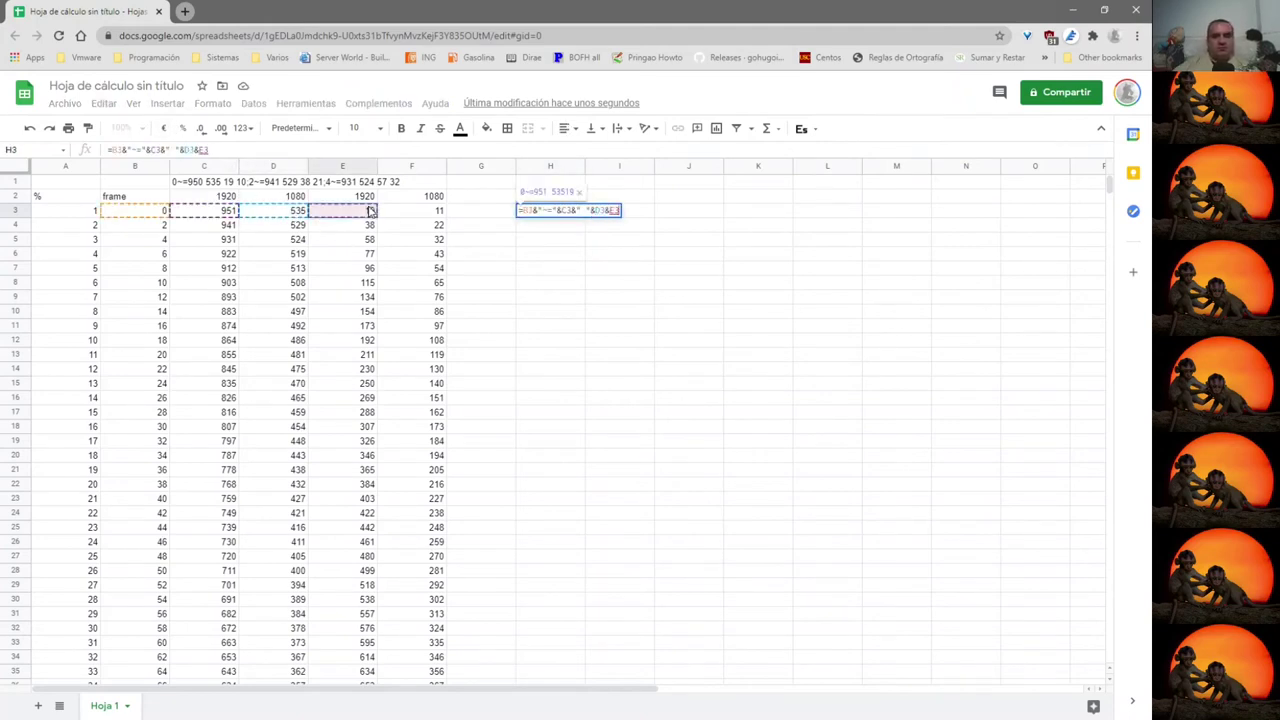
text(&)
click(420, 212)
key(Return)
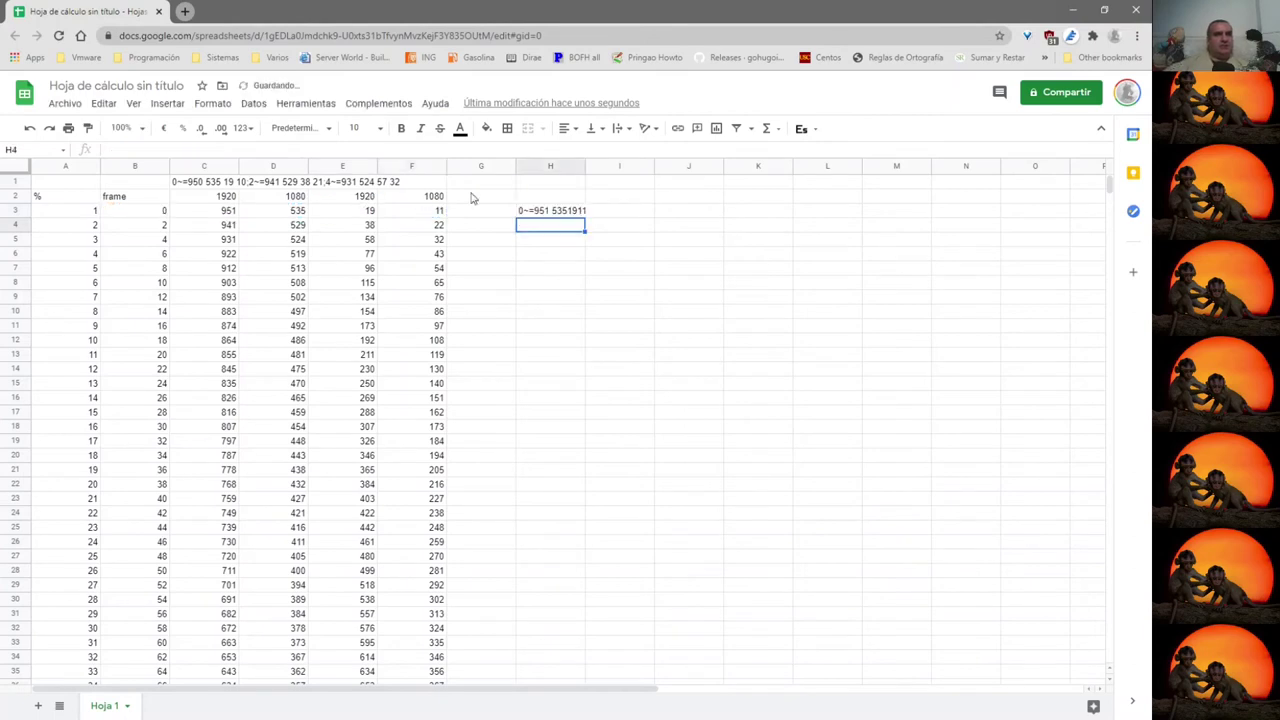
Copy the " "& separator within the H3 formula and insert it before both E3 and F3.
key(Up)
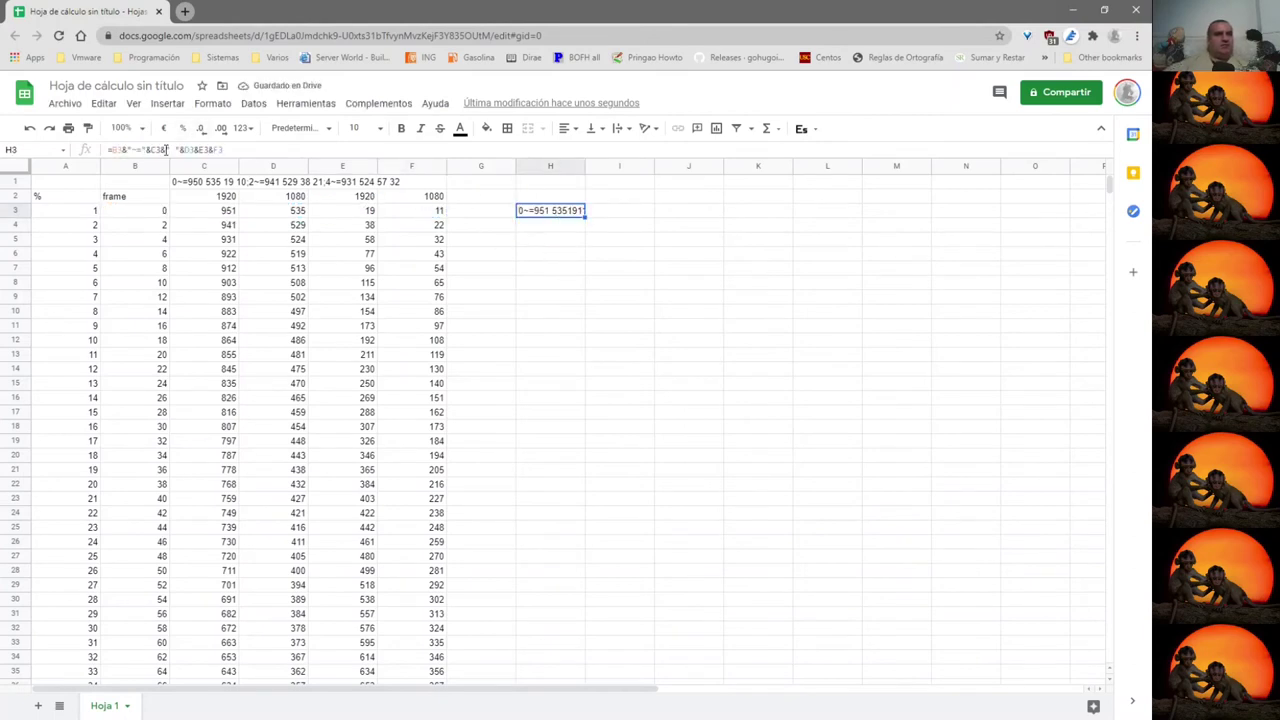
drag(166, 149, 181, 151)
key(ctrl+c)
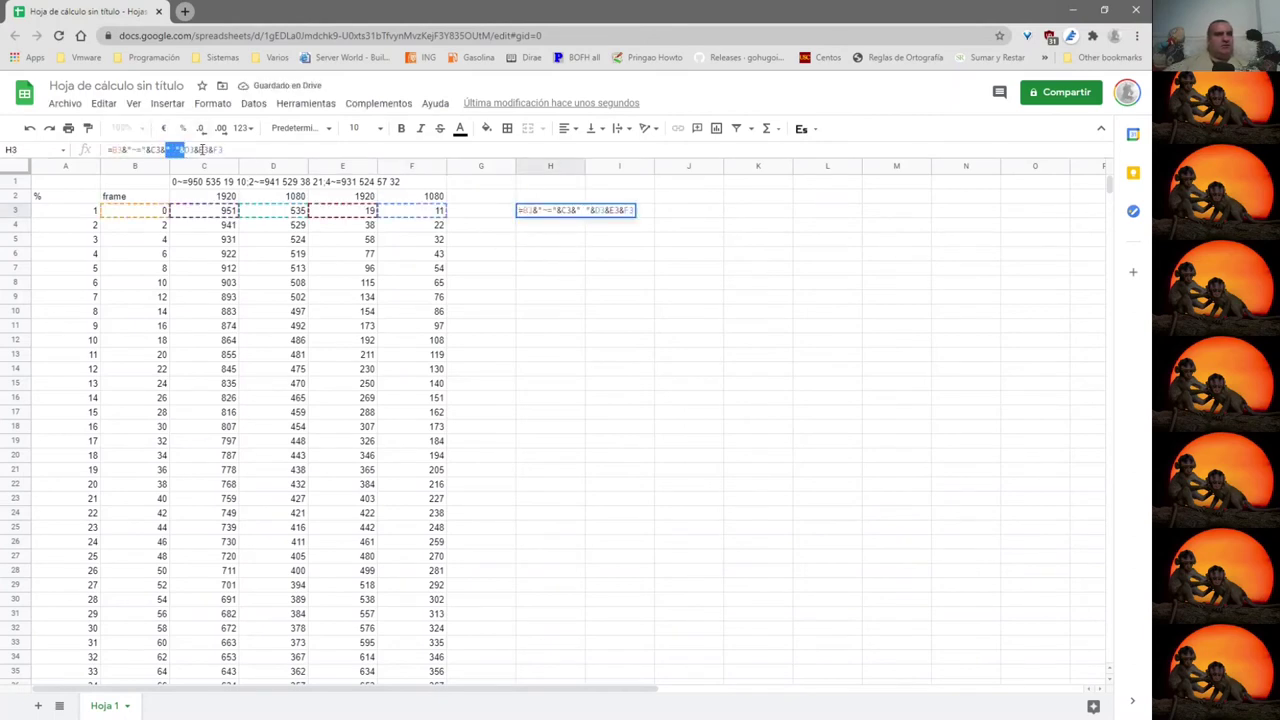
click(199, 149)
key(ctrl+v)
click(232, 149)
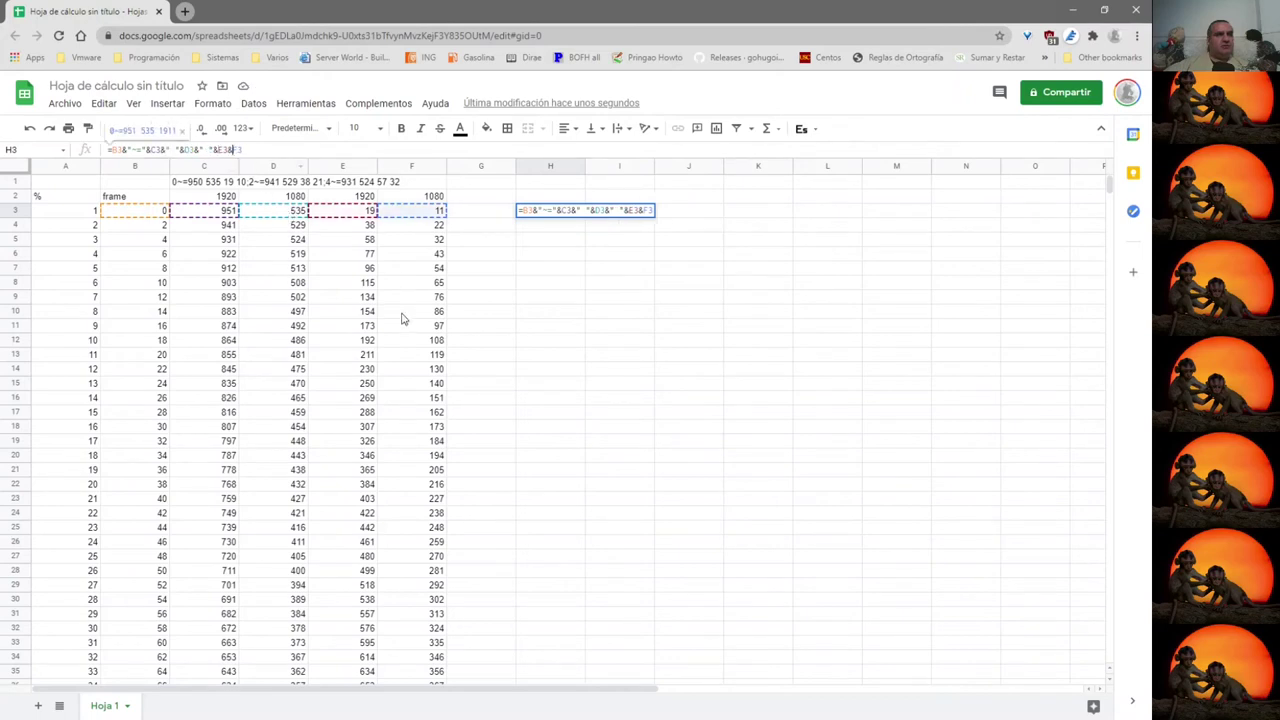
key(ctrl+v)
key(Return)
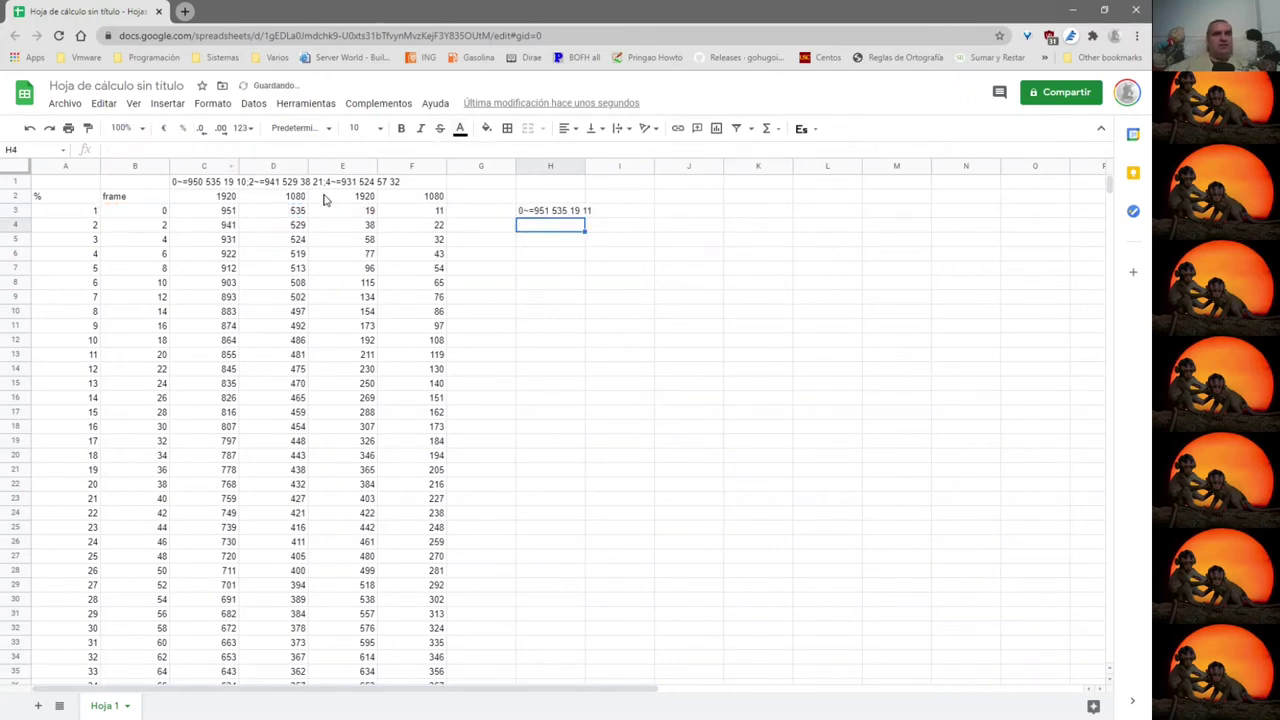
Append &";" to the end of the H3 formula and fill it down column H to row 102.
double_click(545, 212)
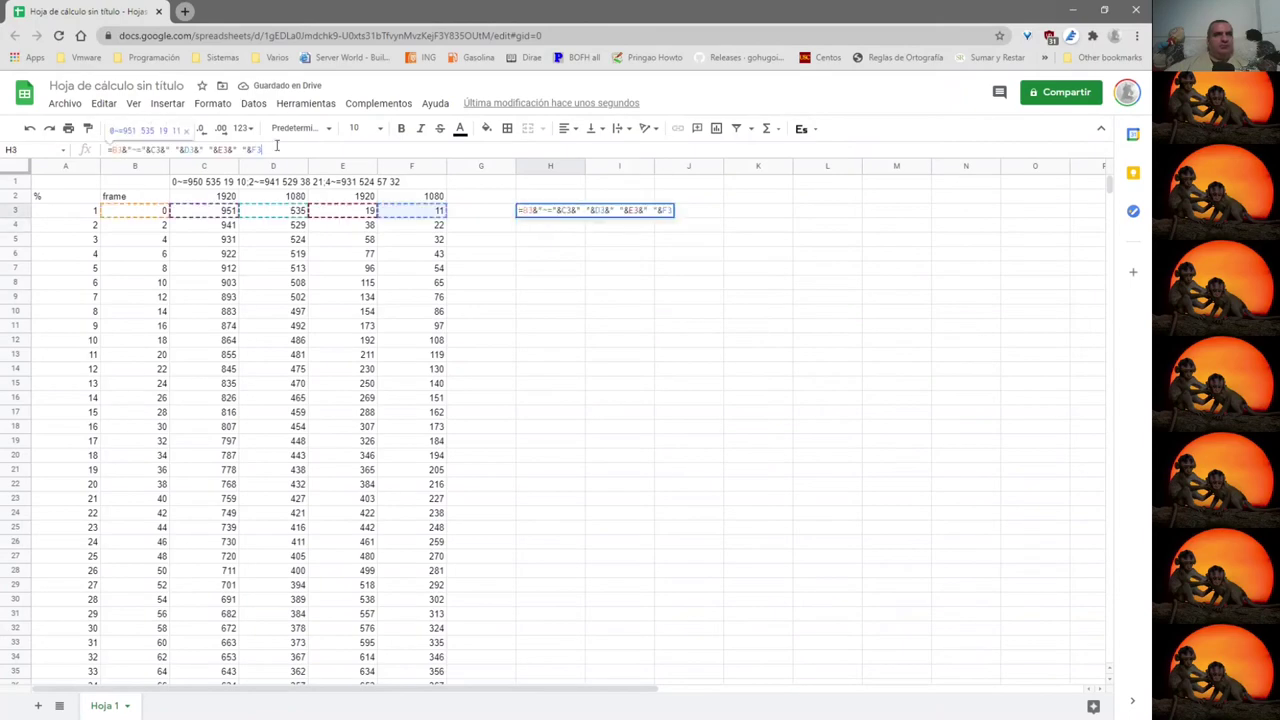
text(&";")
key(Return)
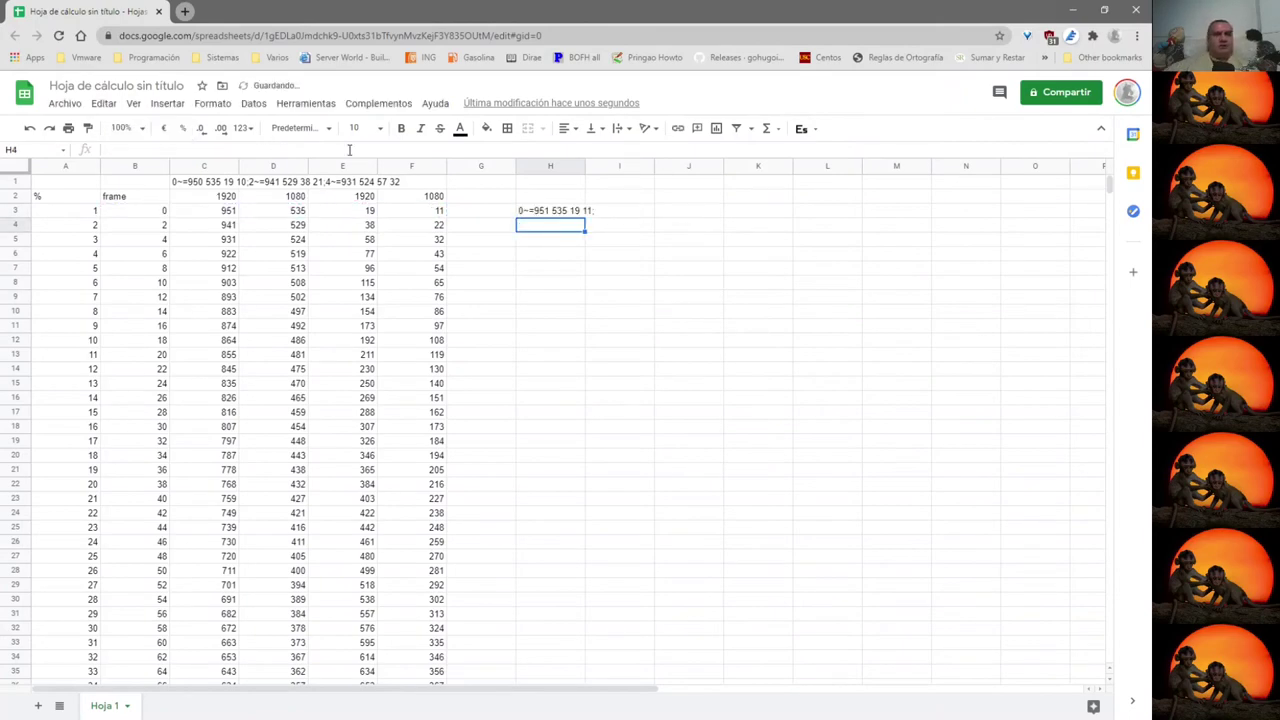
click(572, 212)
double_click(586, 216)
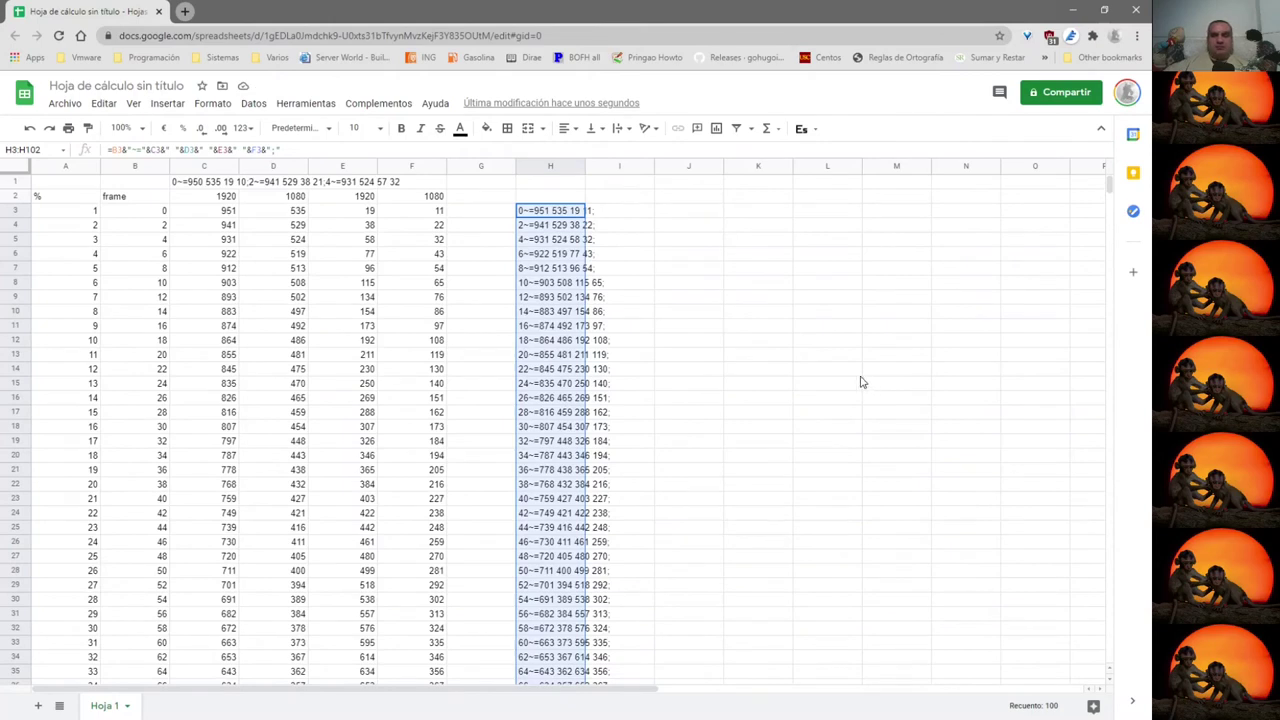
click(682, 243)
Copy the generated keyframe strings in H3:H102.
click(548, 215)
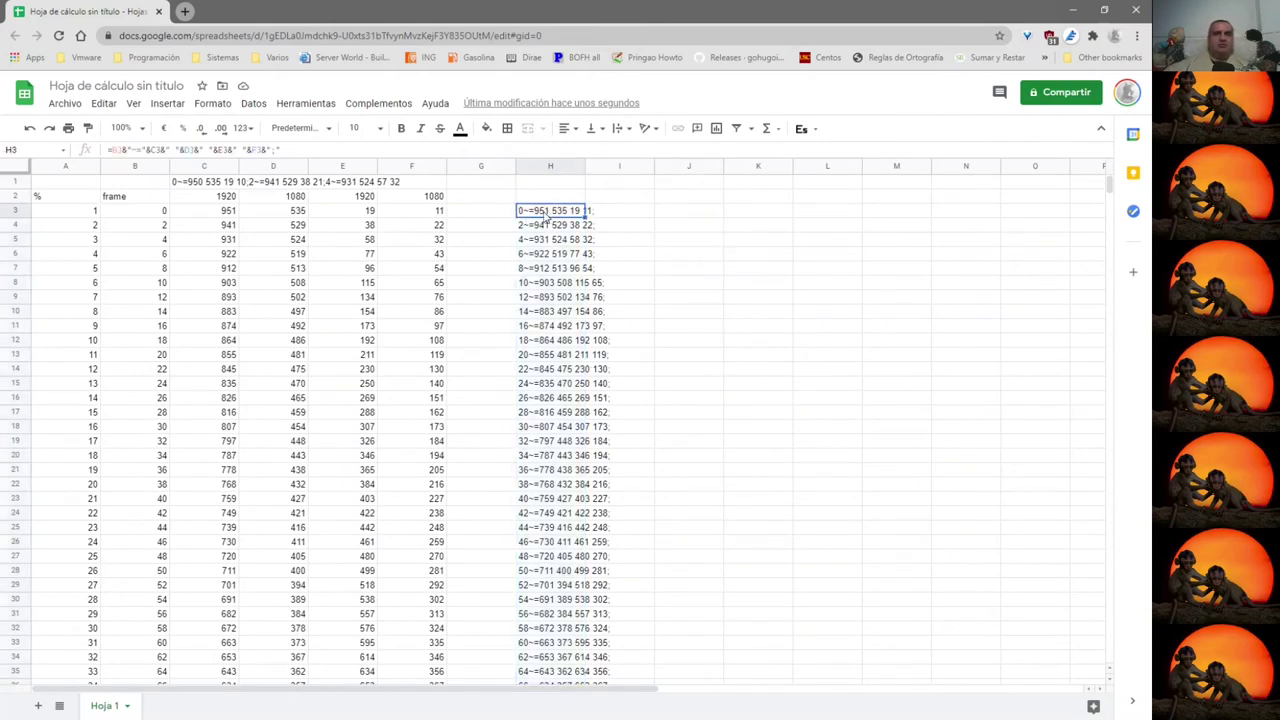
drag(548, 218, 554, 416)
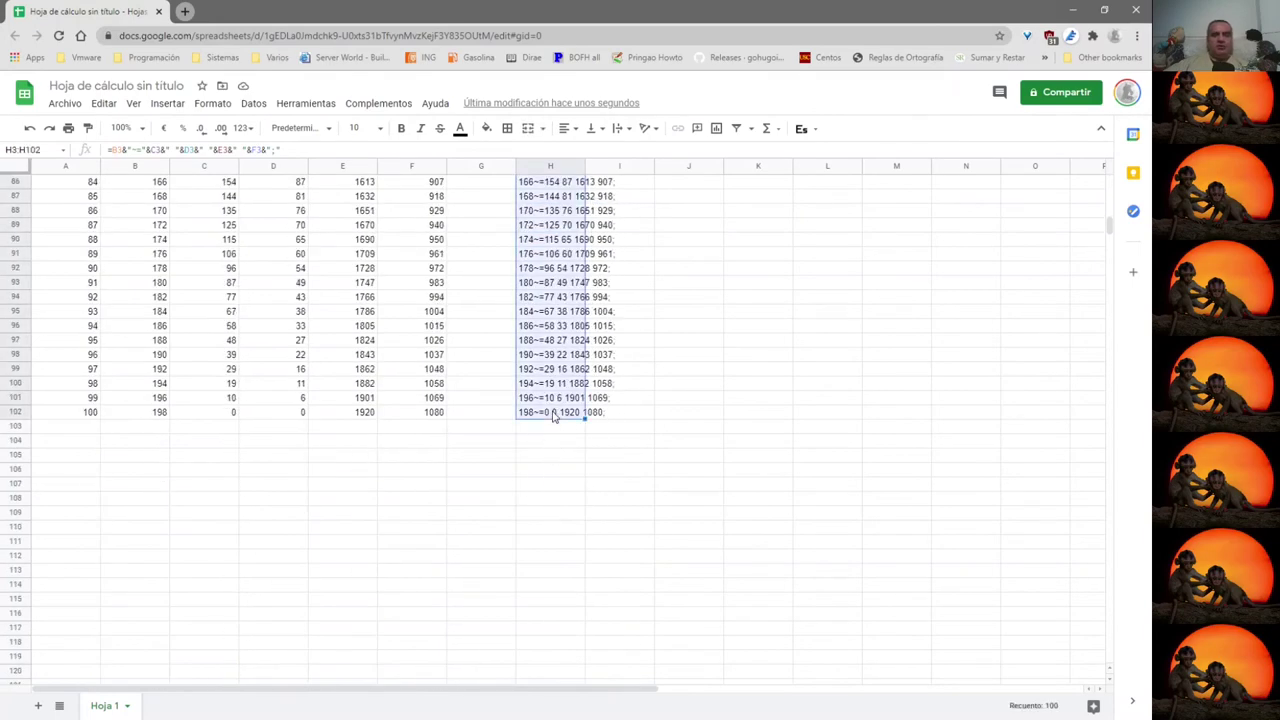
key(ctrl+c)
Try pasting the copied column H cells transposed into row 105 starting at A105, and undo the paste.
click(66, 458)
right_click(66, 460)
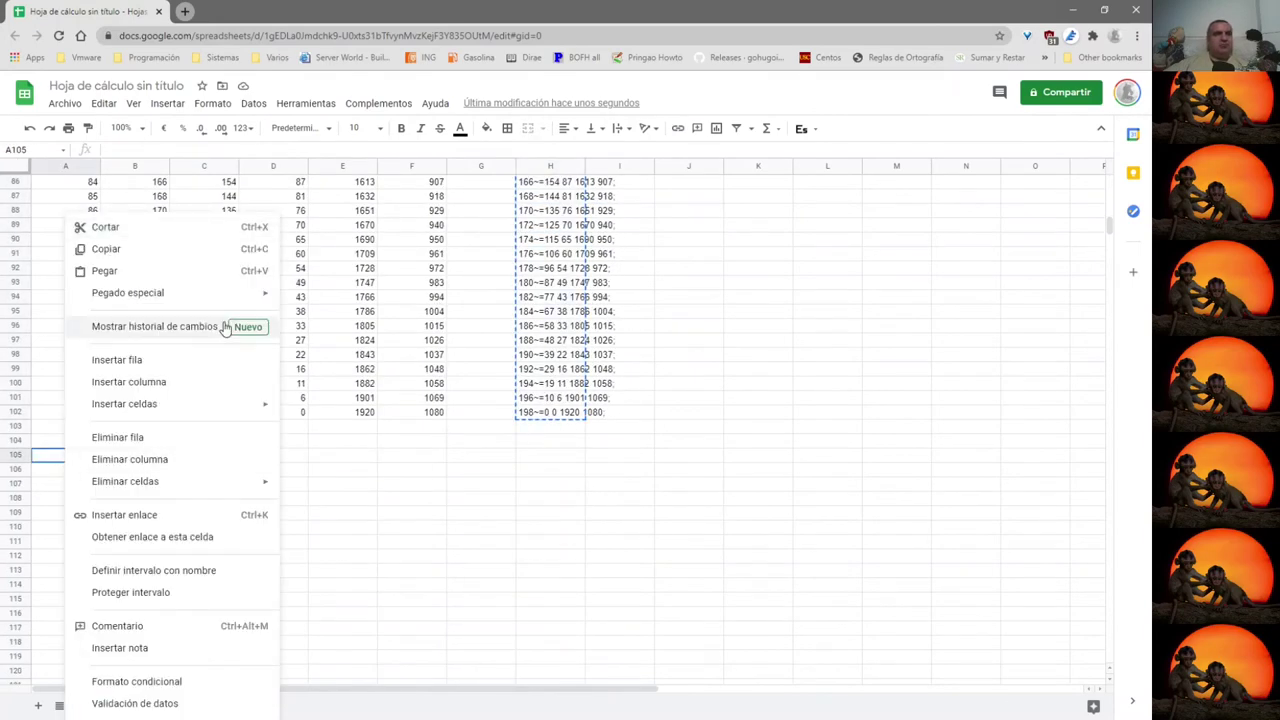
mouse_move(160, 295)
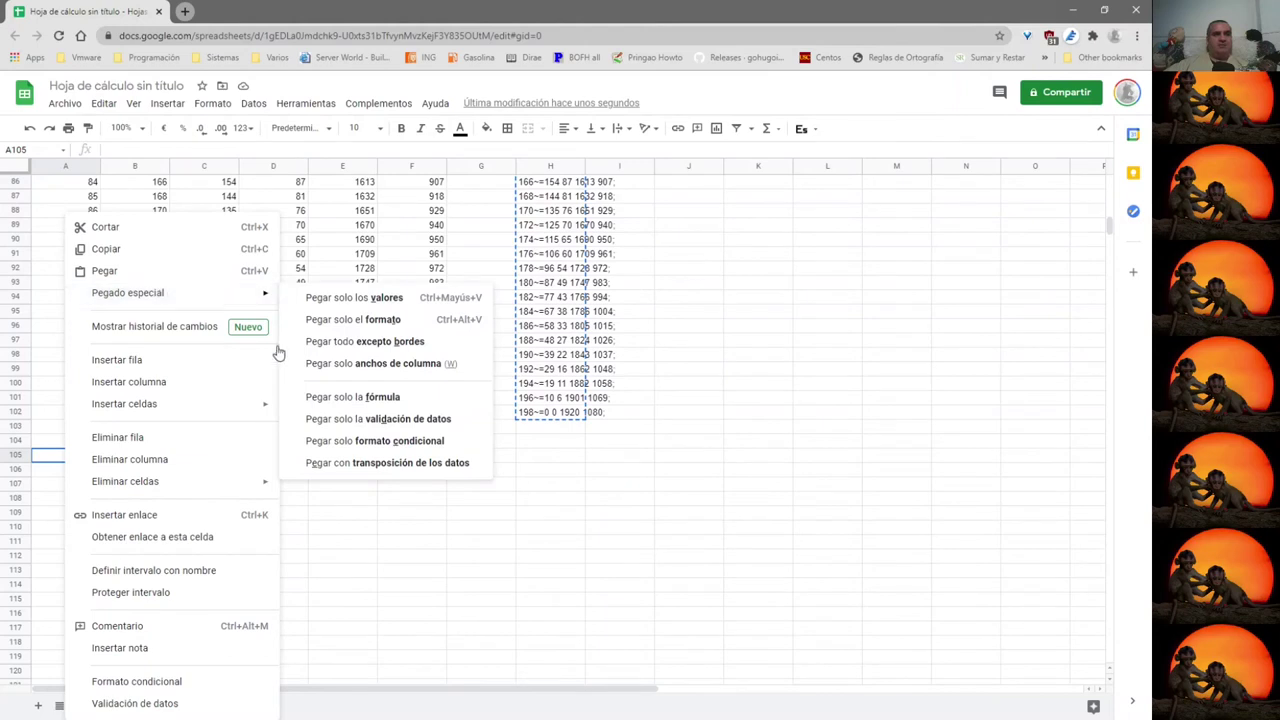
click(381, 464)
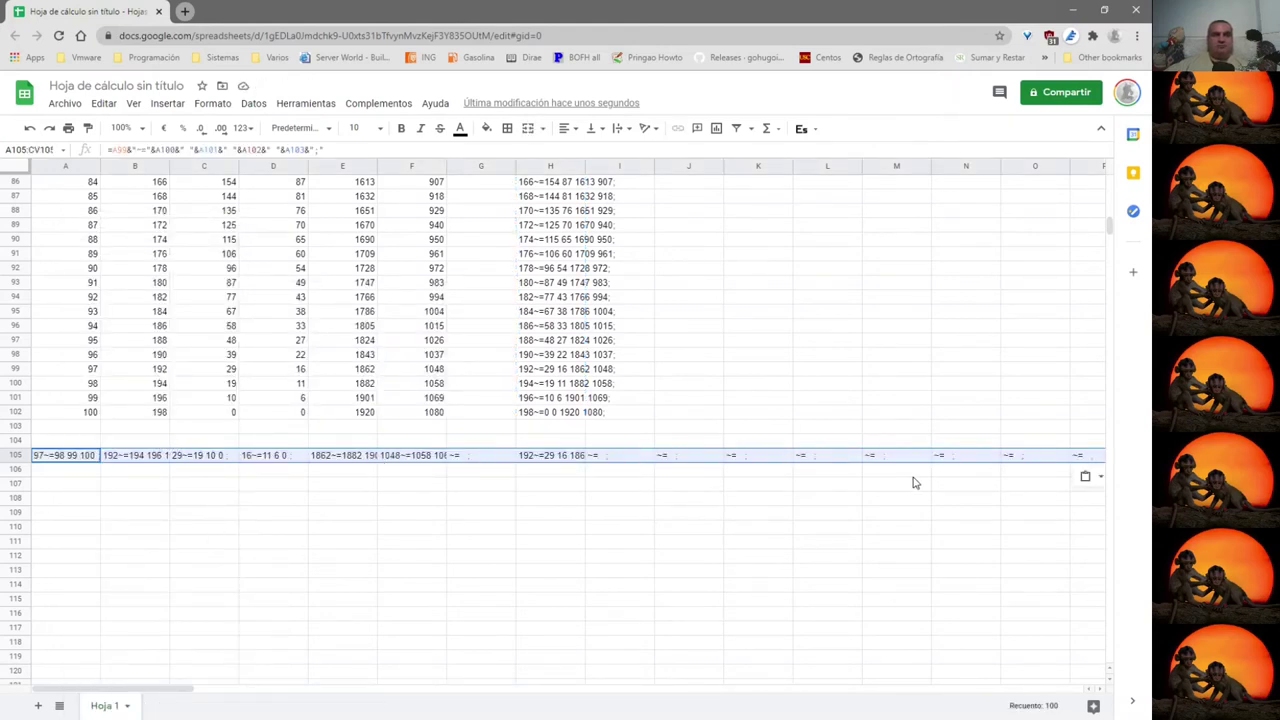
key(ctrl+z)
Paste the copied strings as values only from cell J3 down, and compare them with the formulas in column H.
scroll(845, 407, up, 5)
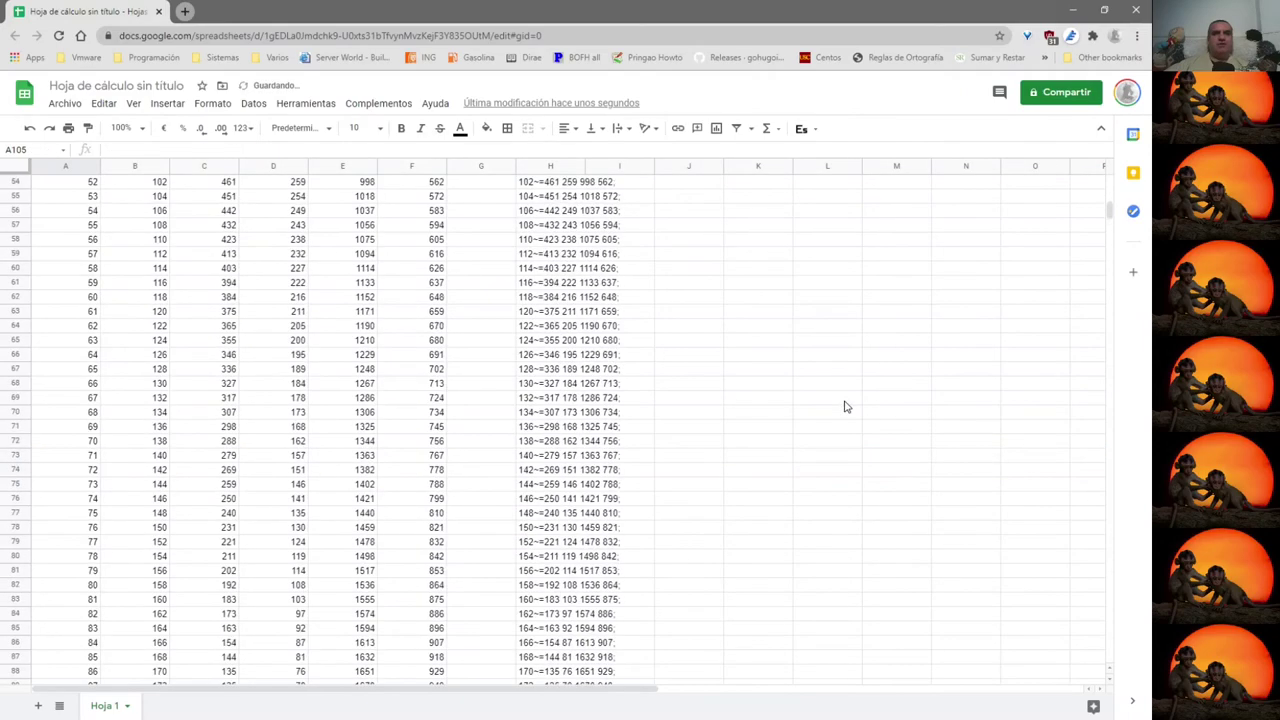
scroll(845, 407, up, 9)
click(701, 217)
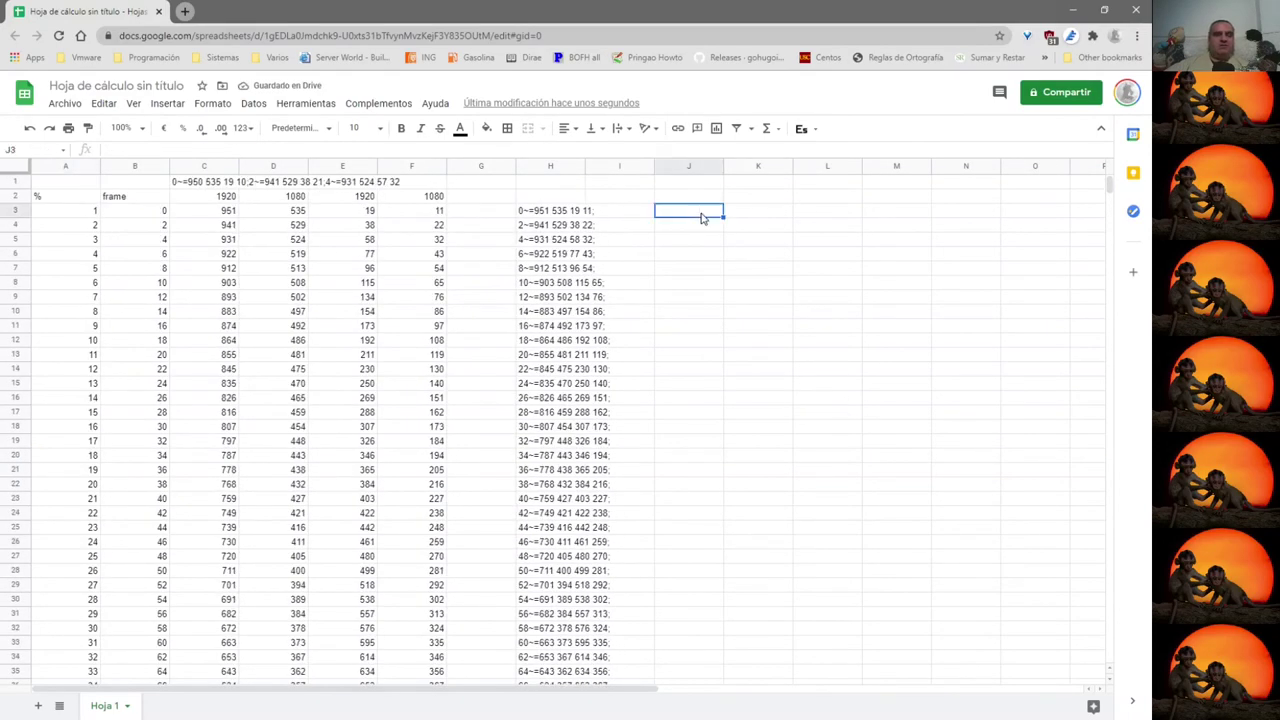
key(ctrl+v)
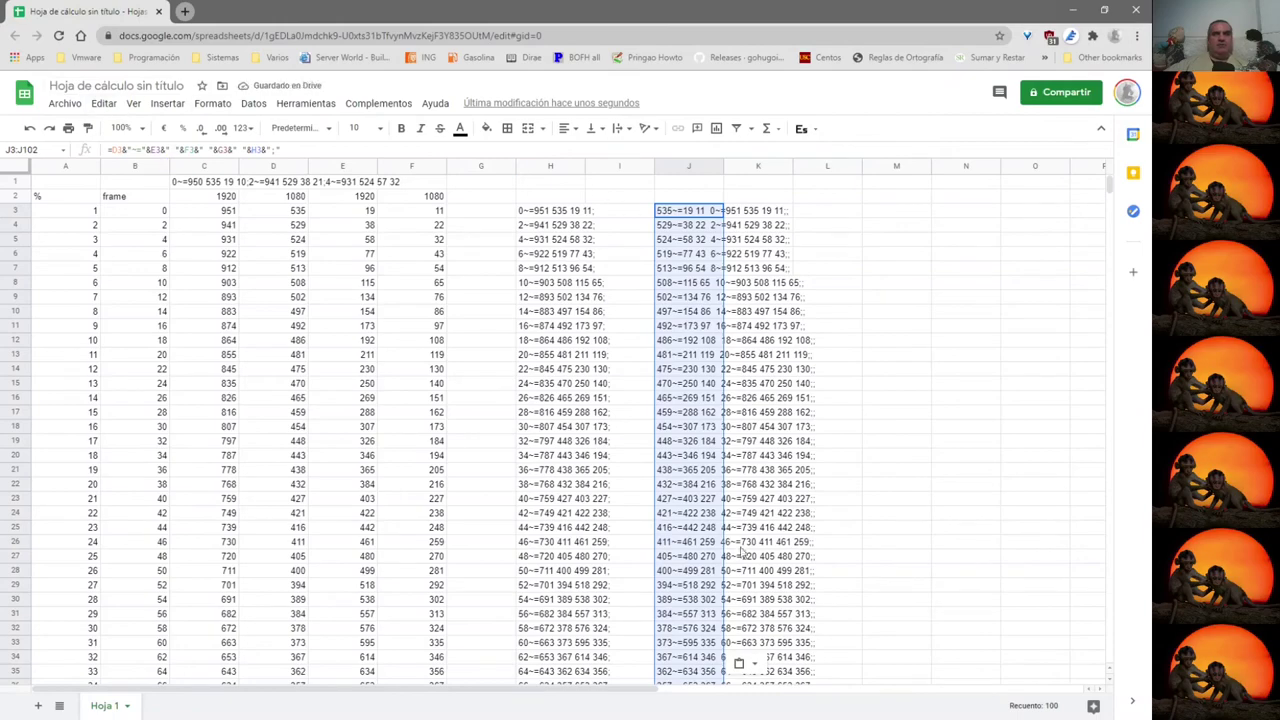
scroll(742, 551, down, 4)
click(742, 375)
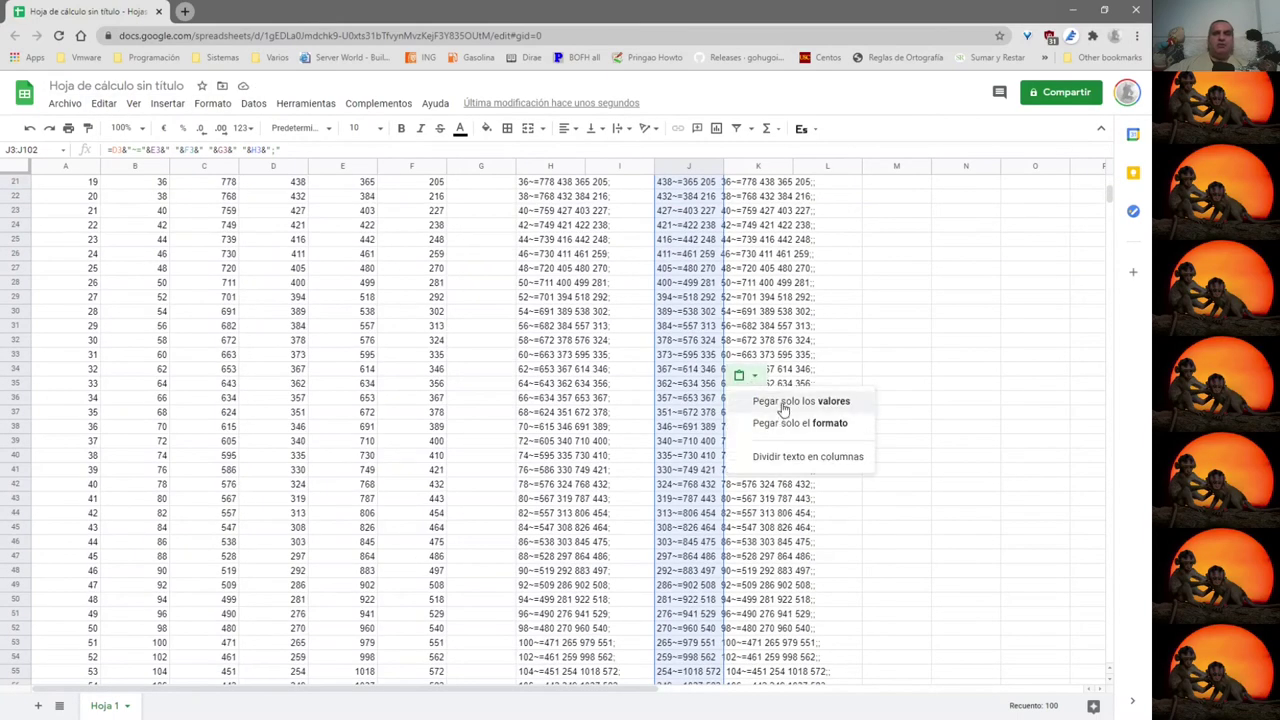
click(783, 404)
scroll(783, 408, up, 4)
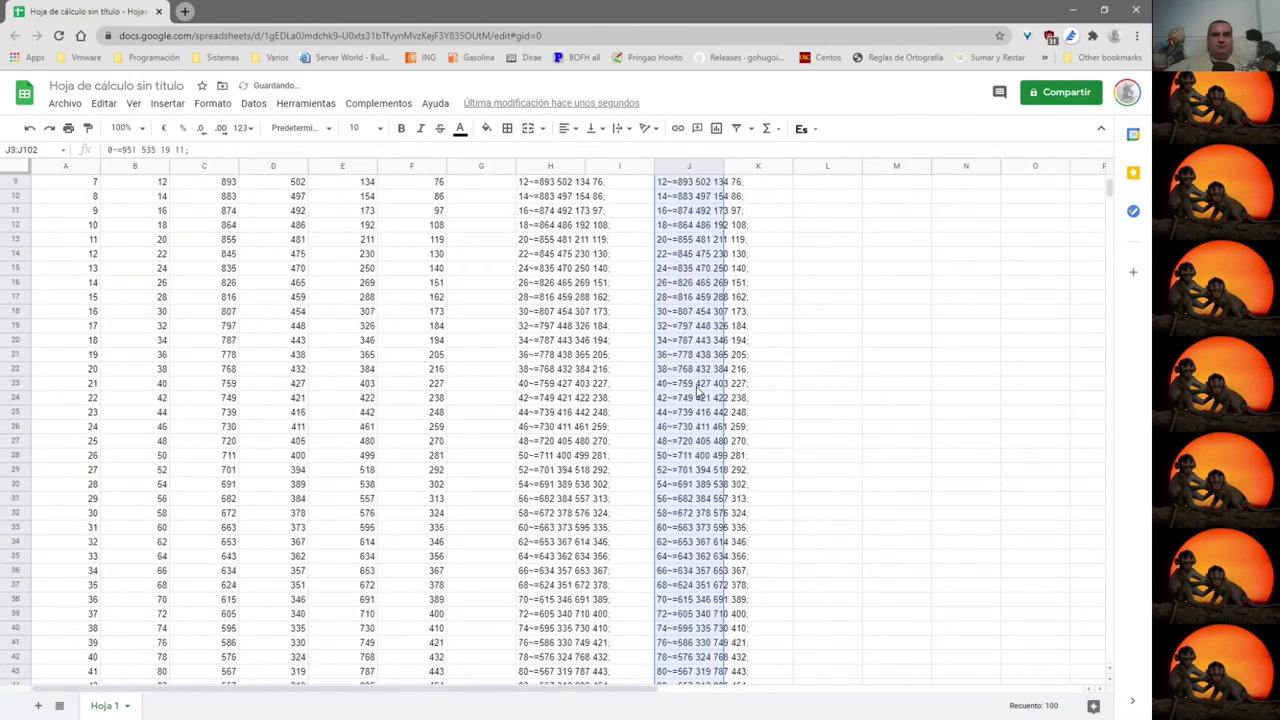
click(698, 313)
click(541, 270)
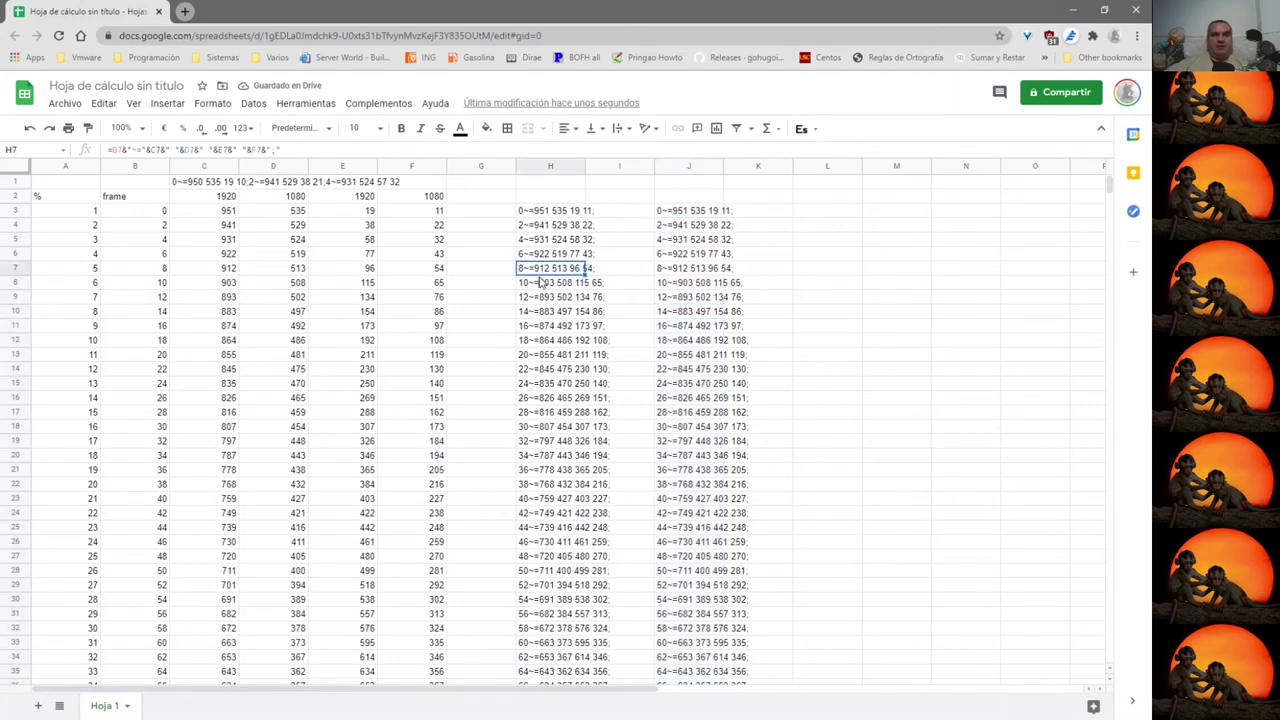
click(700, 297)
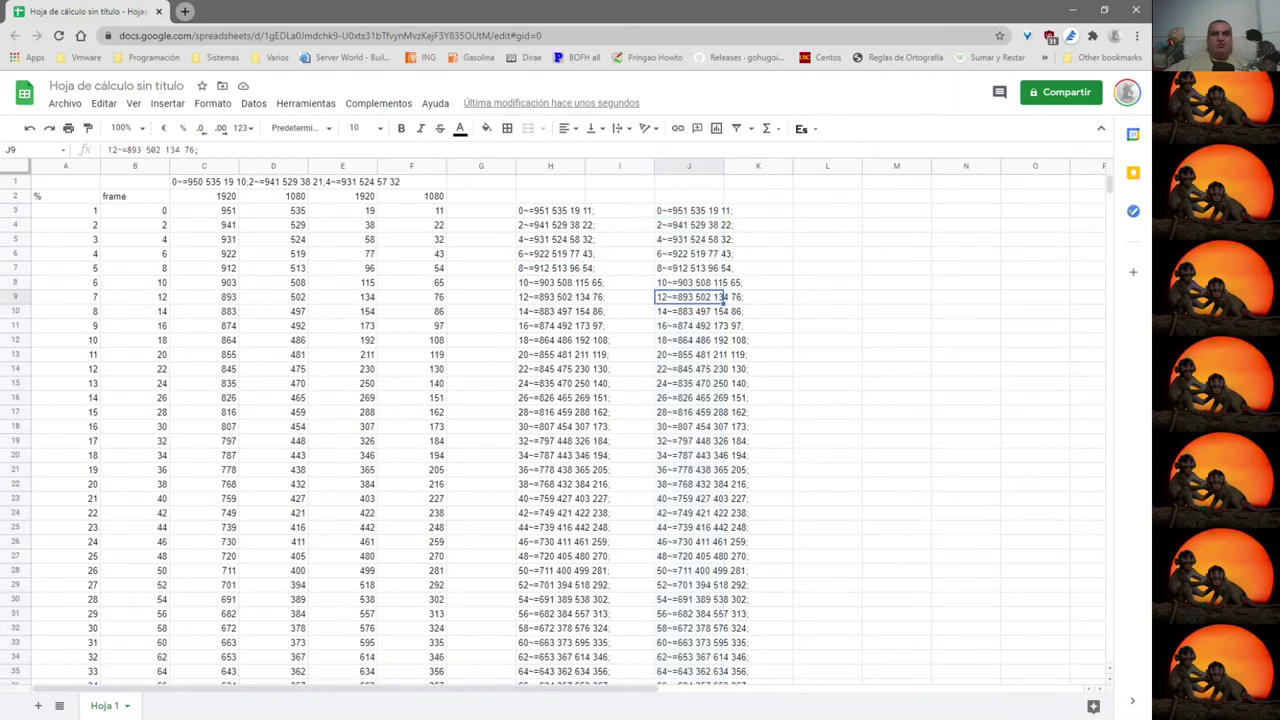
Copy the value-only keyframe strings in J3:J102.
click(705, 211)
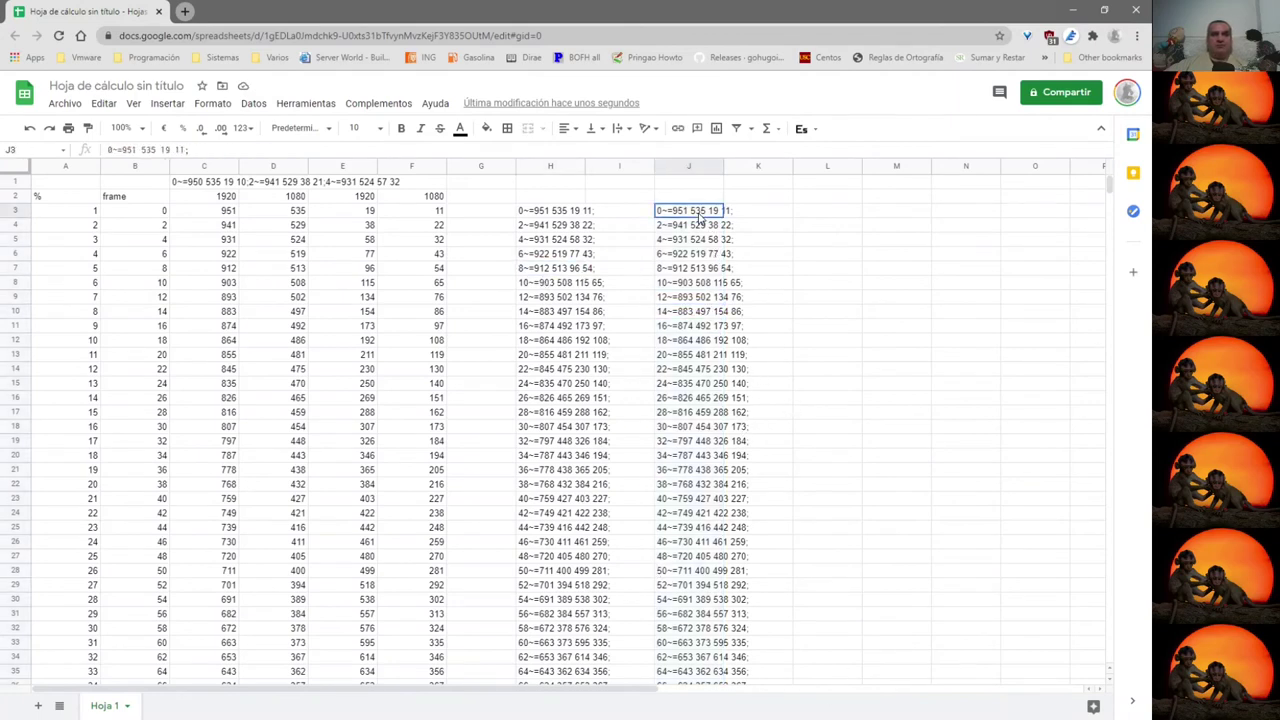
key(ctrl+shift+Down)
scroll(678, 354, up, 2)
shift+click(678, 368)
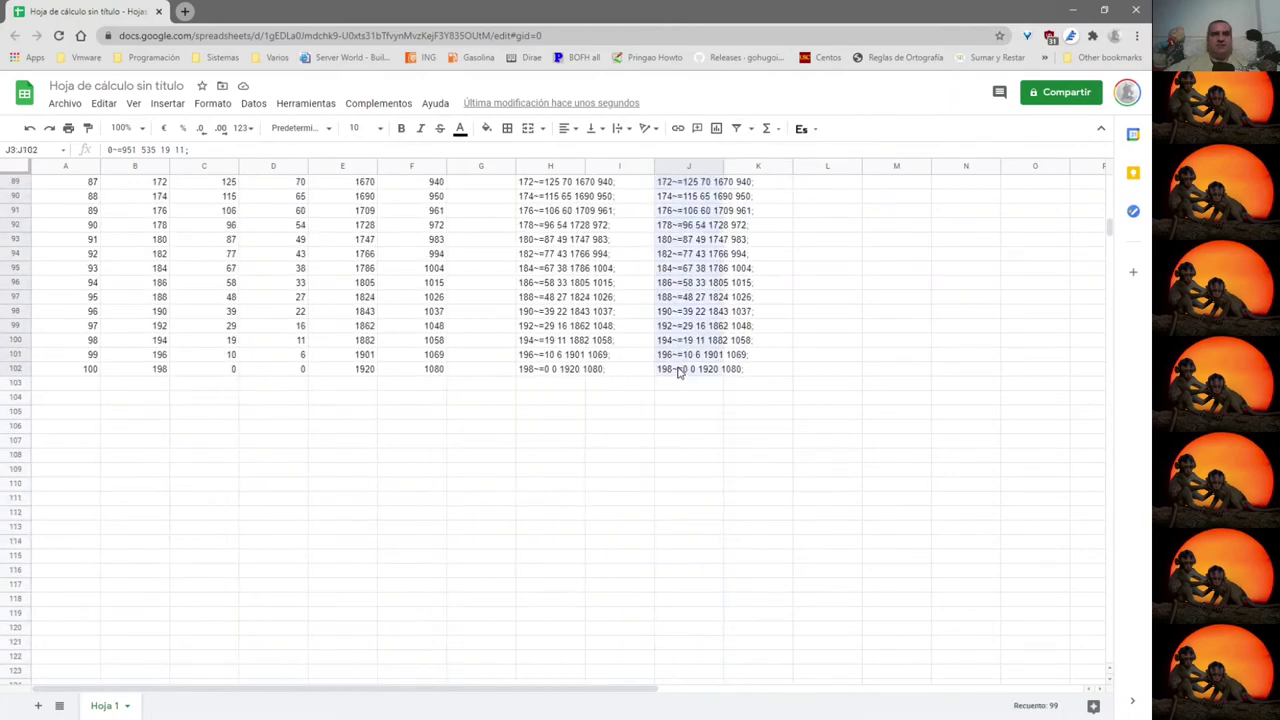
key(ctrl+c)
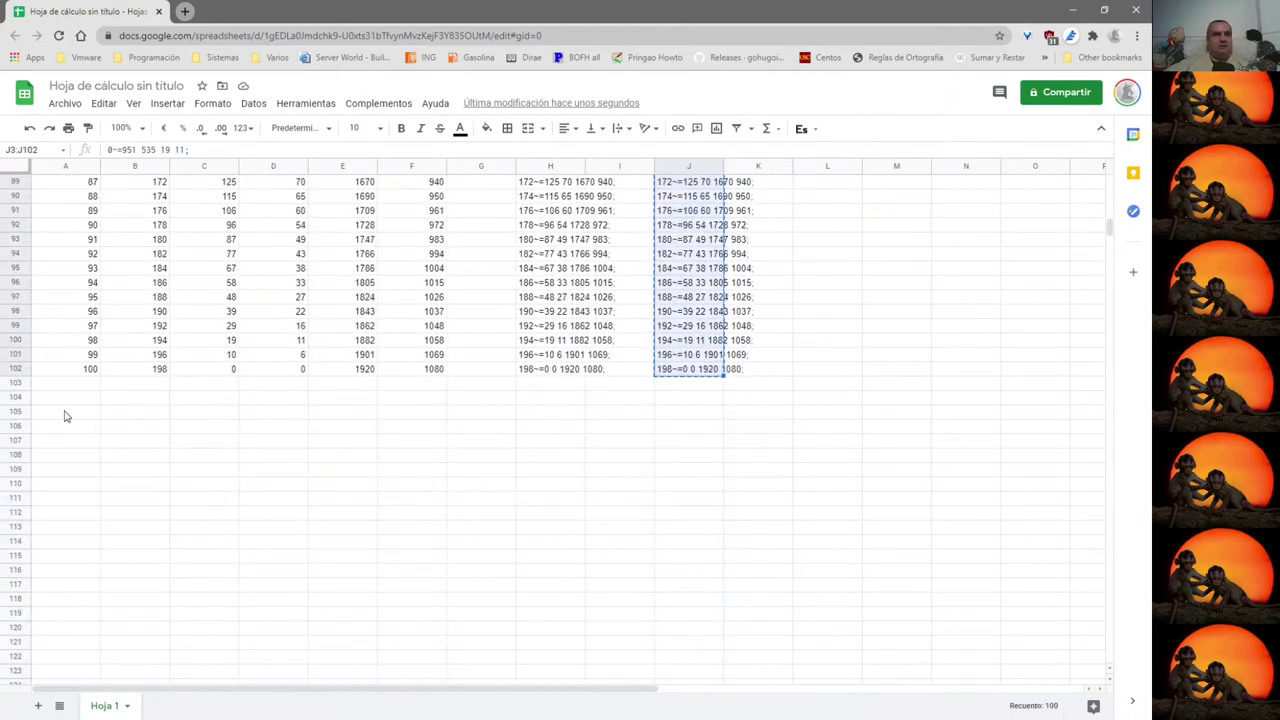
Paste the copied column J strings transposed into row 105 starting at A105, and check that the row extends to column CV.
click(65, 416)
right_click(65, 416)
mouse_move(179, 406)
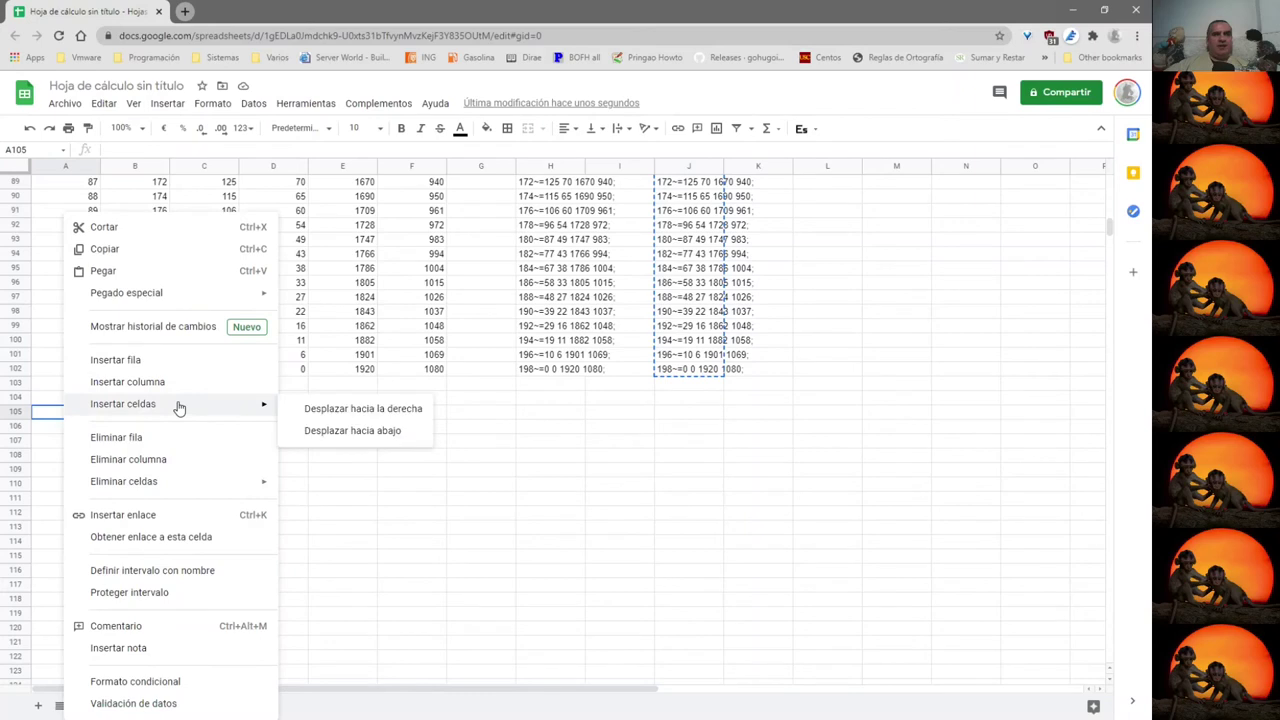
mouse_move(169, 294)
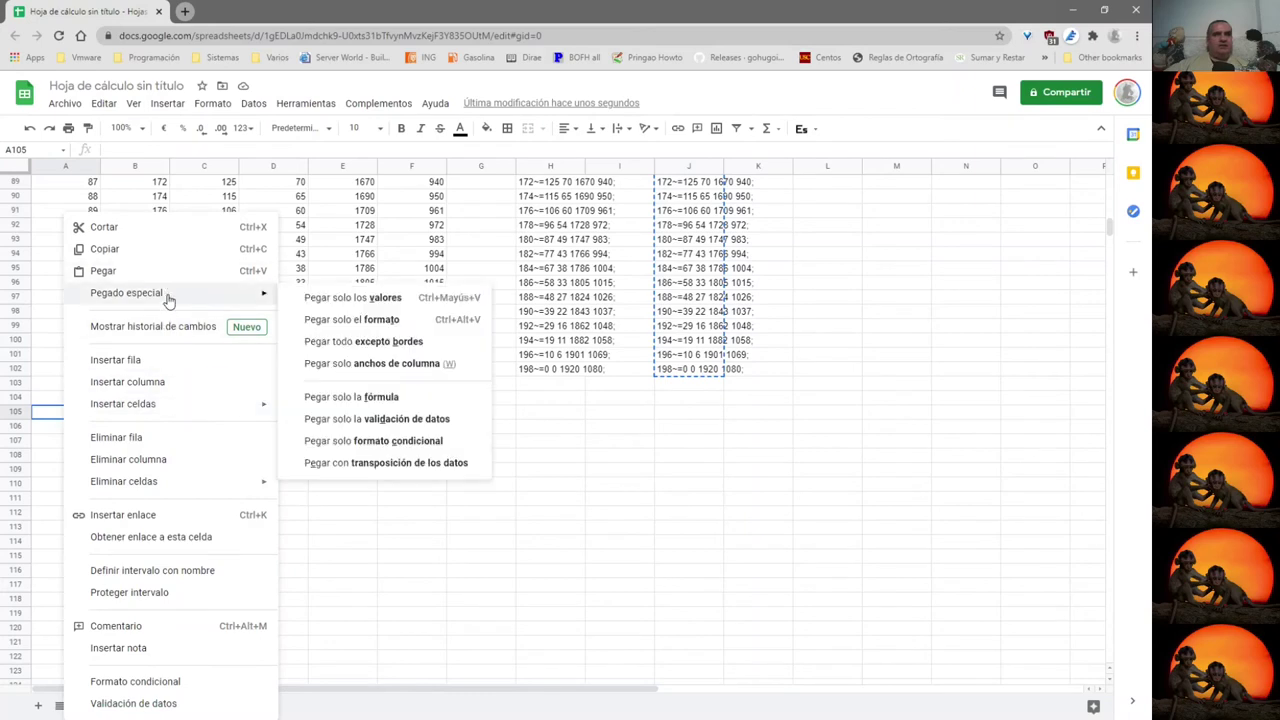
click(393, 468)
drag(123, 690, 1024, 677)
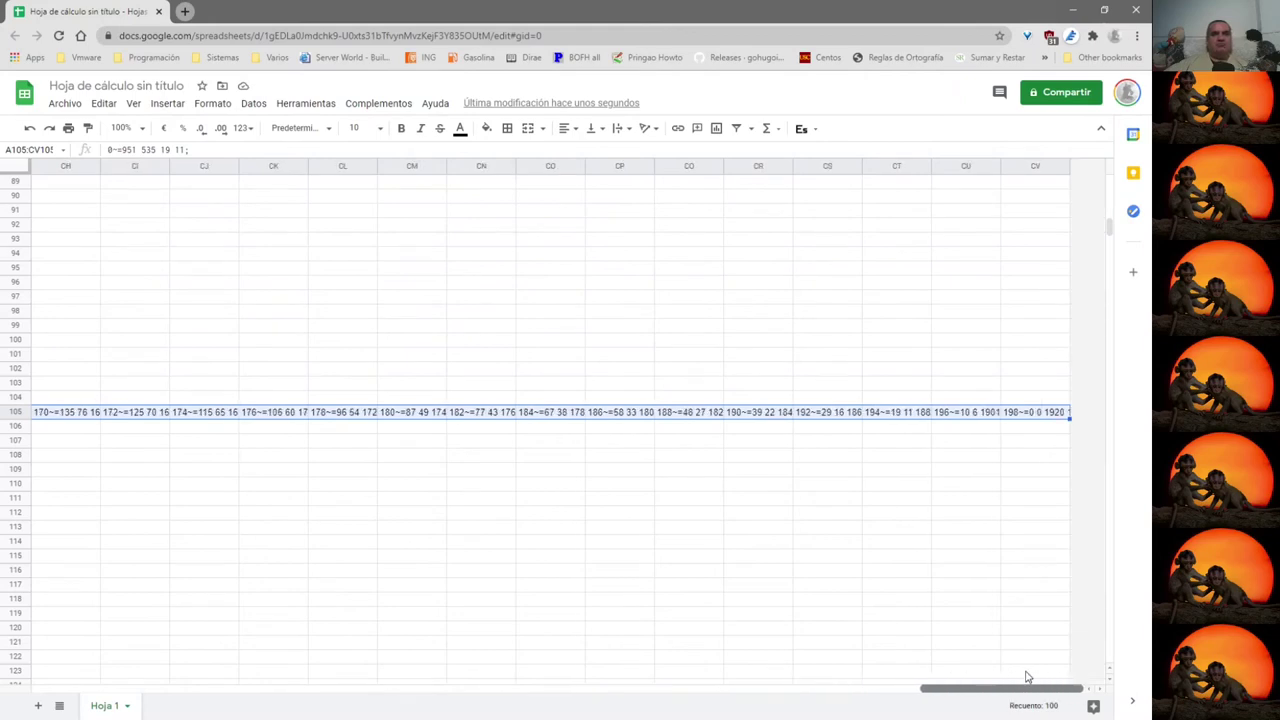
drag(1025, 677, 135, 686)
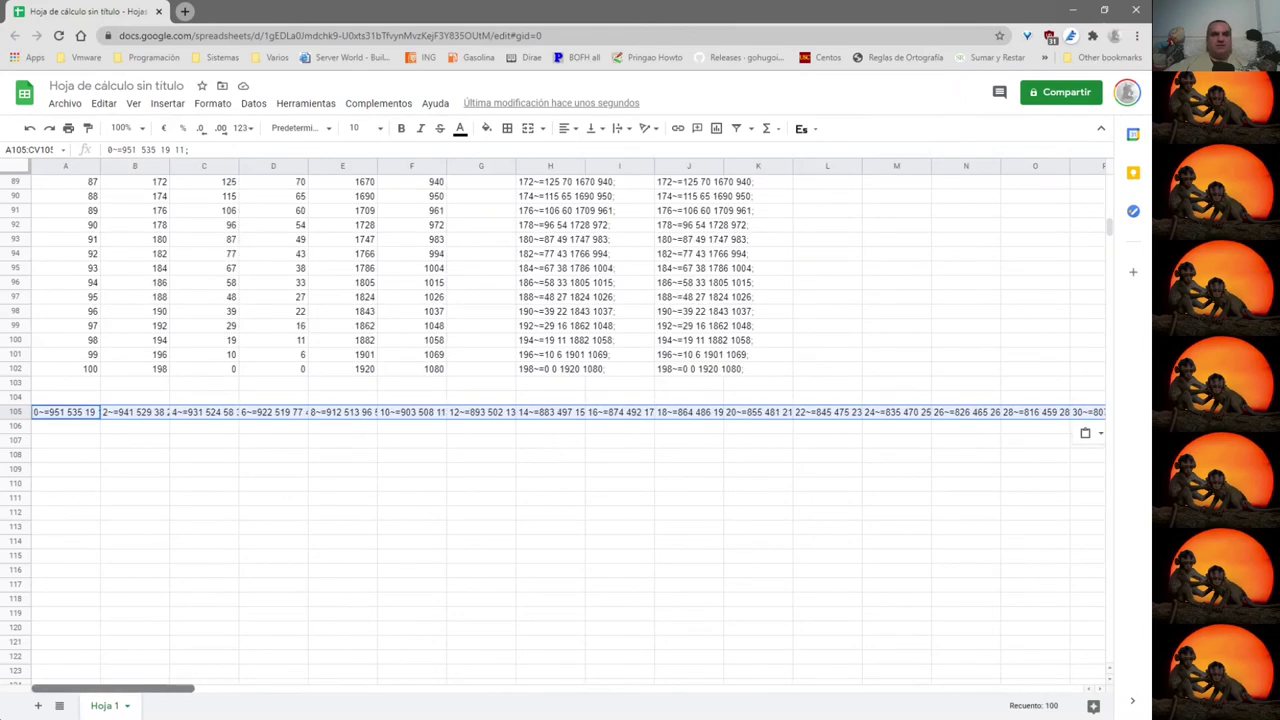
Copy the transposed strings in row 105 and paste them into a new untitled file in Visual Studio Code.
key(ctrl+c)
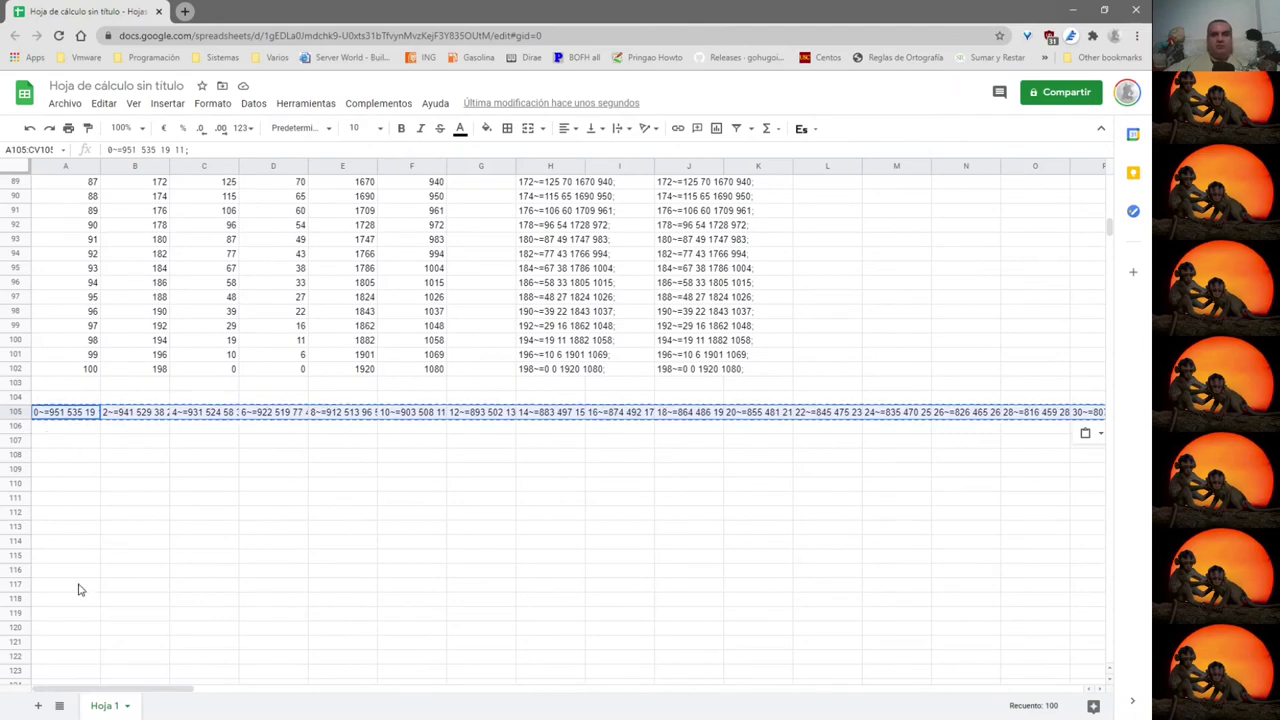
click(1072, 9)
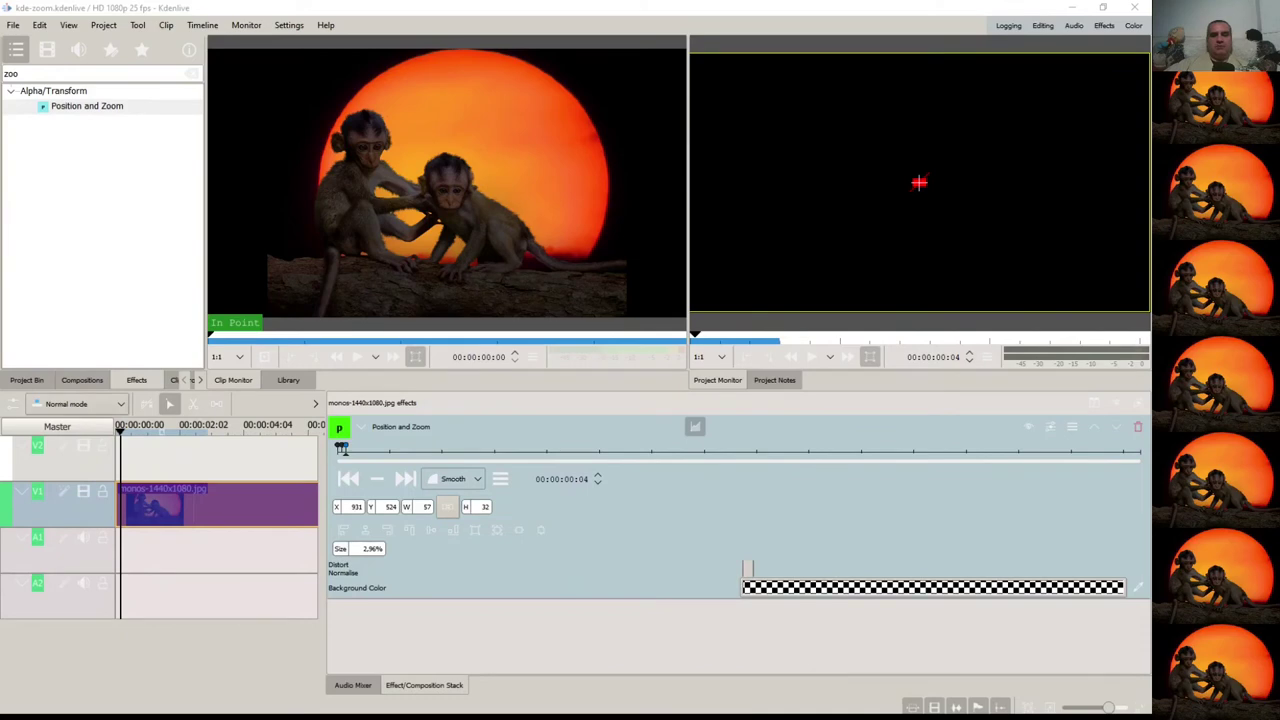
key(alt+Tab)
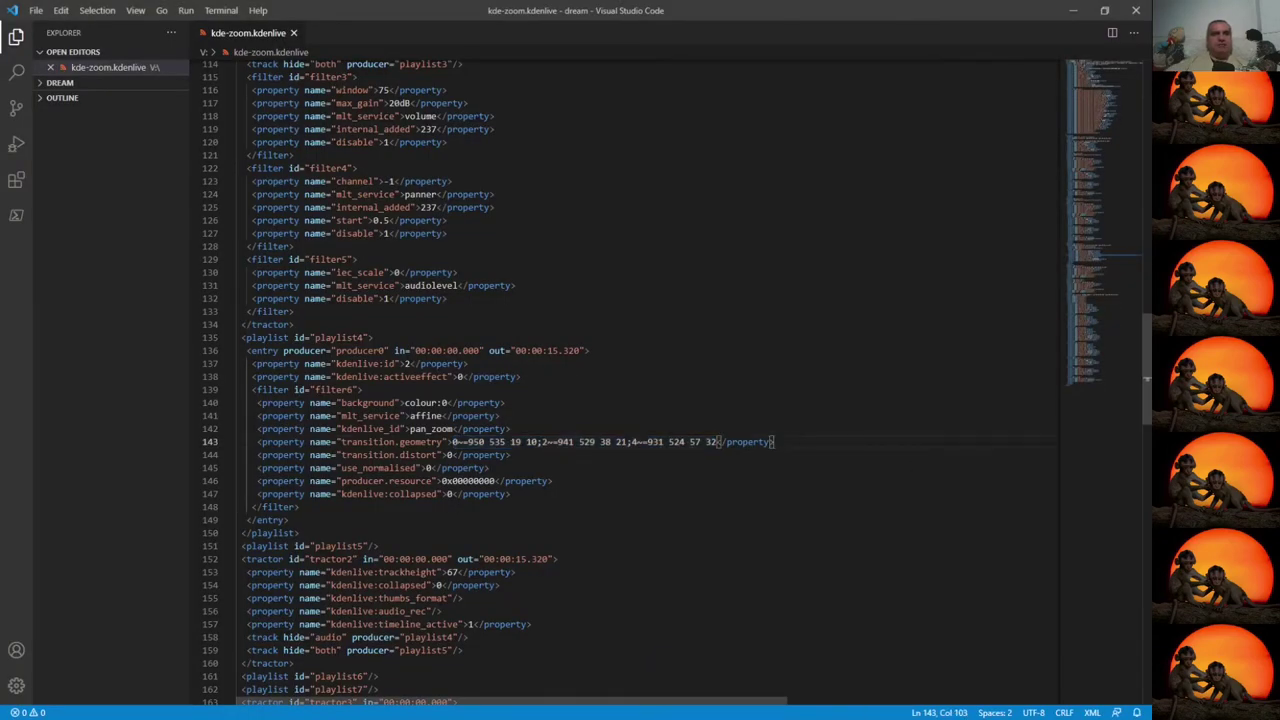
click(35, 10)
click(60, 34)
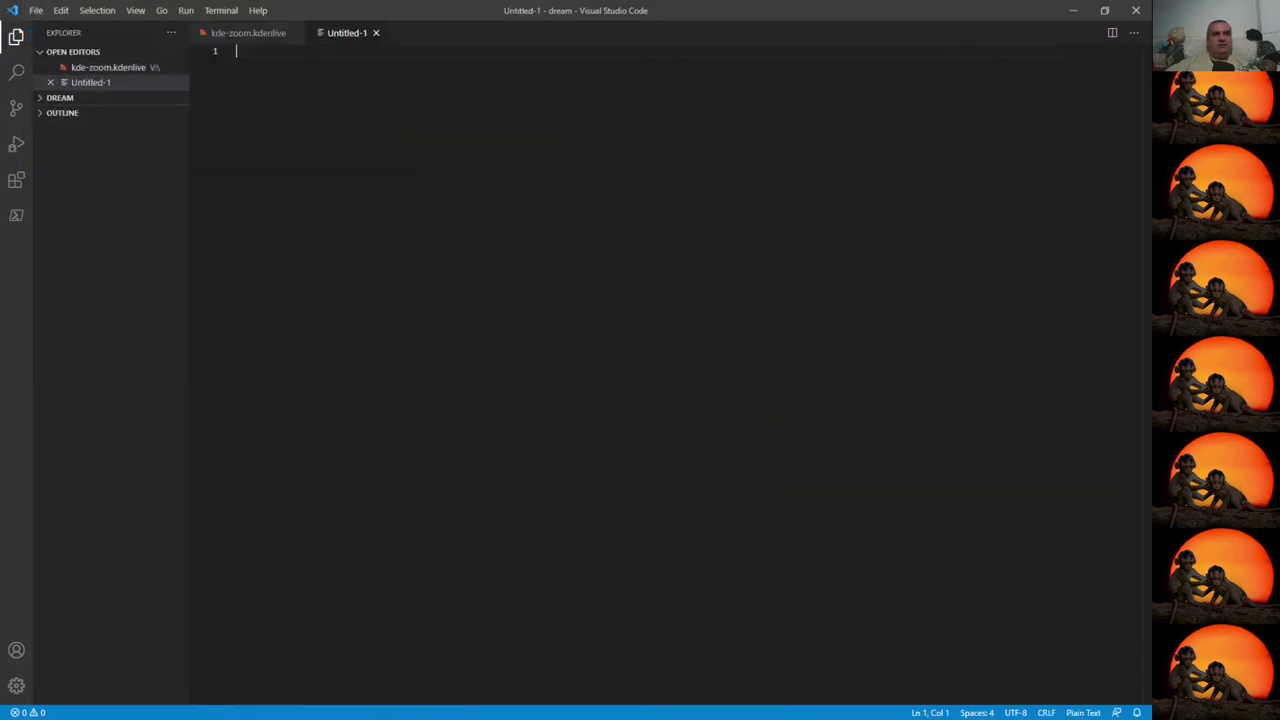
key(ctrl+v)
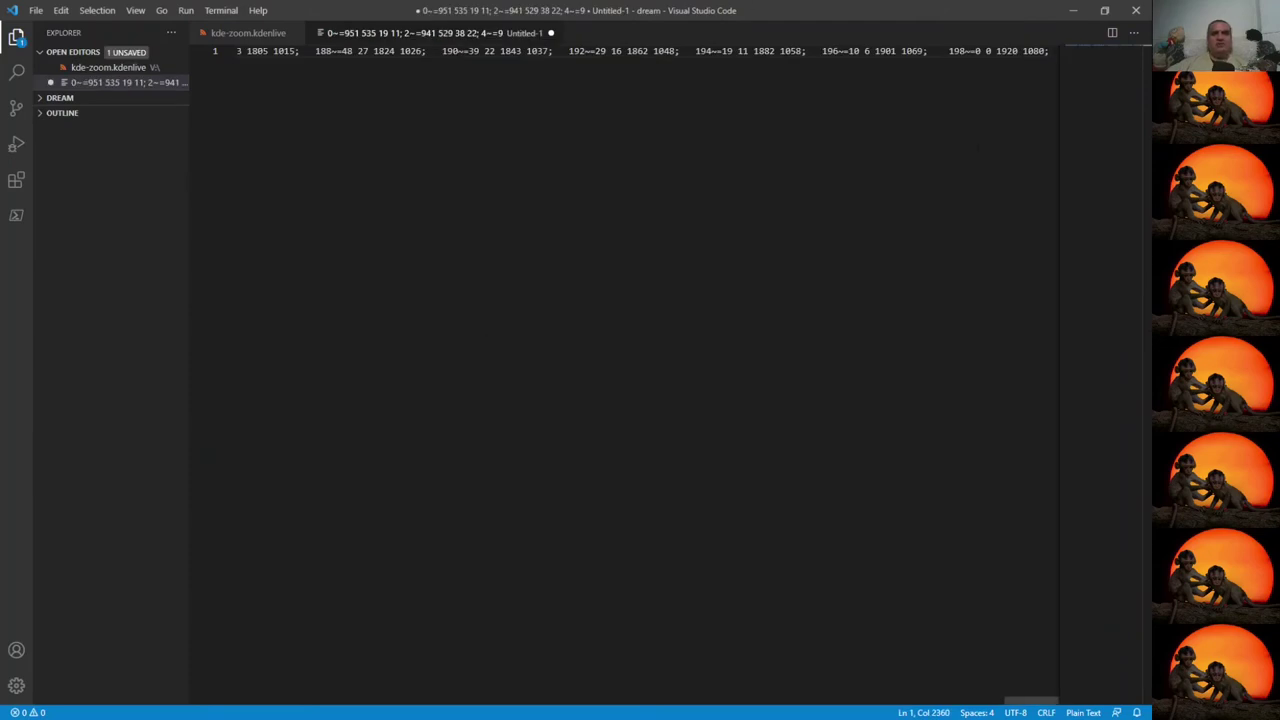
Remove all tab separators between the keyframe strings by replacing them with nothing, and select the entire cleaned line for copying.
double_click(937, 50)
click(228, 33)
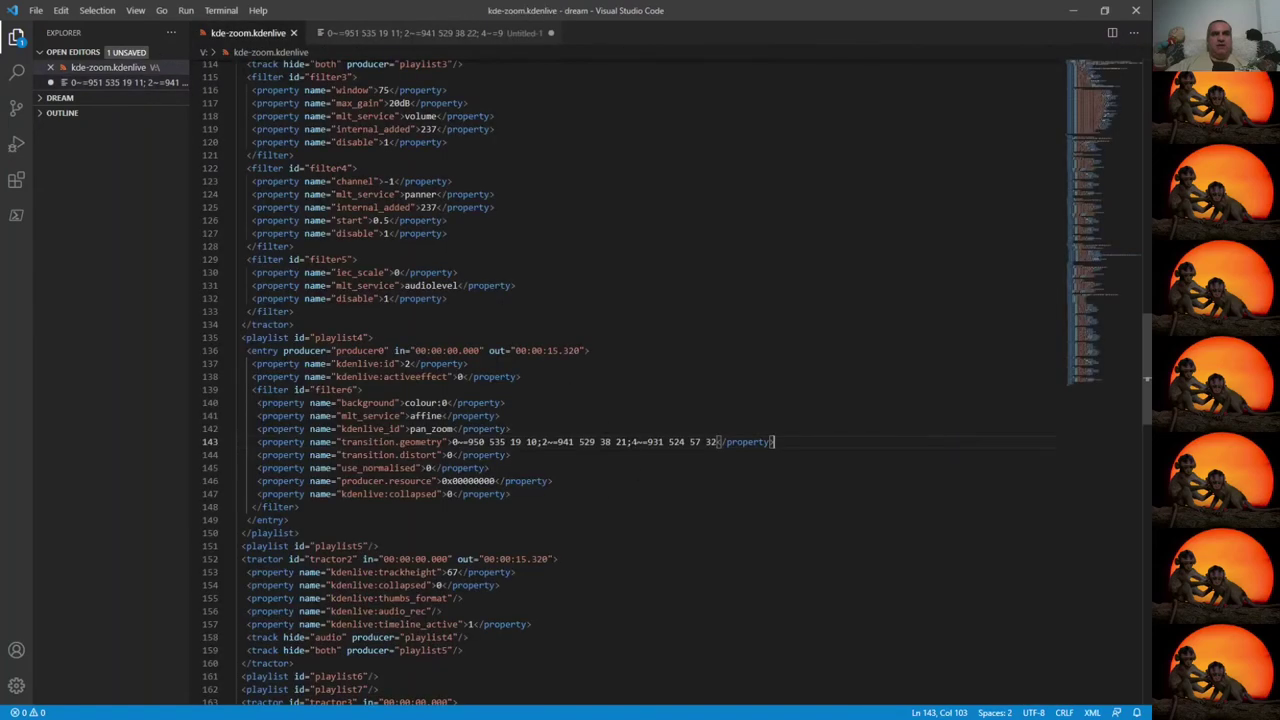
click(470, 33)
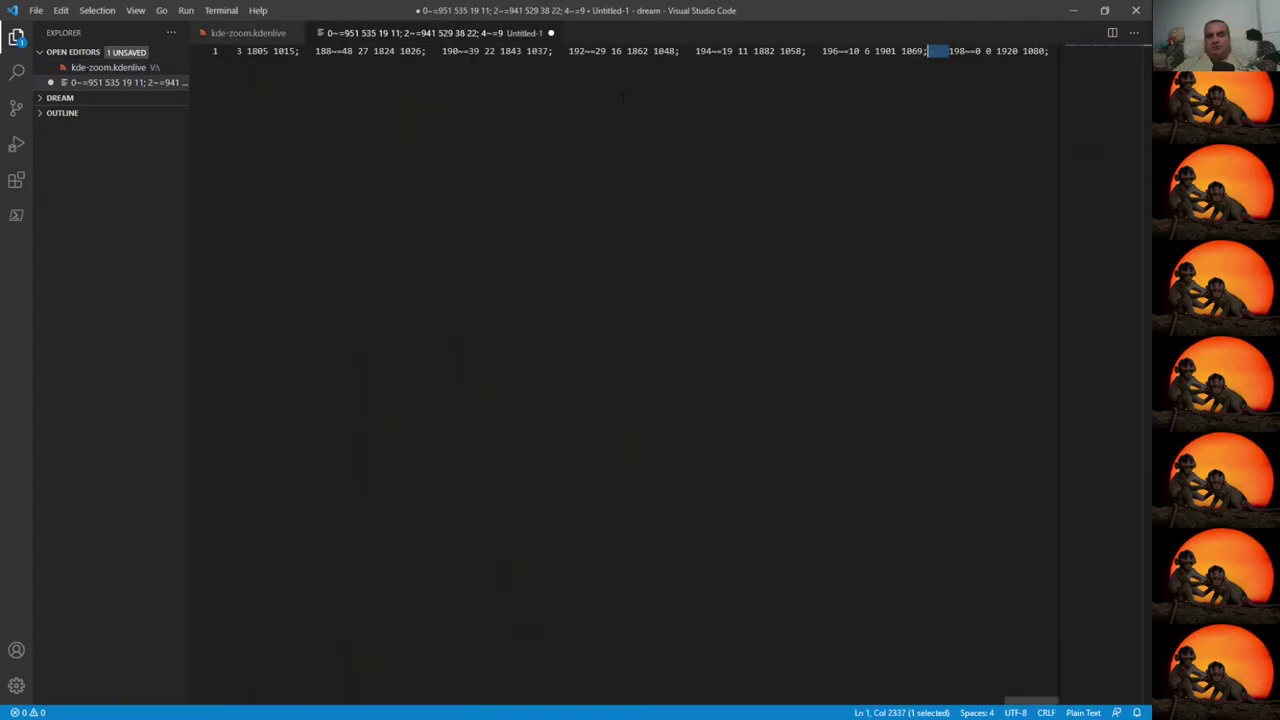
key(Home)
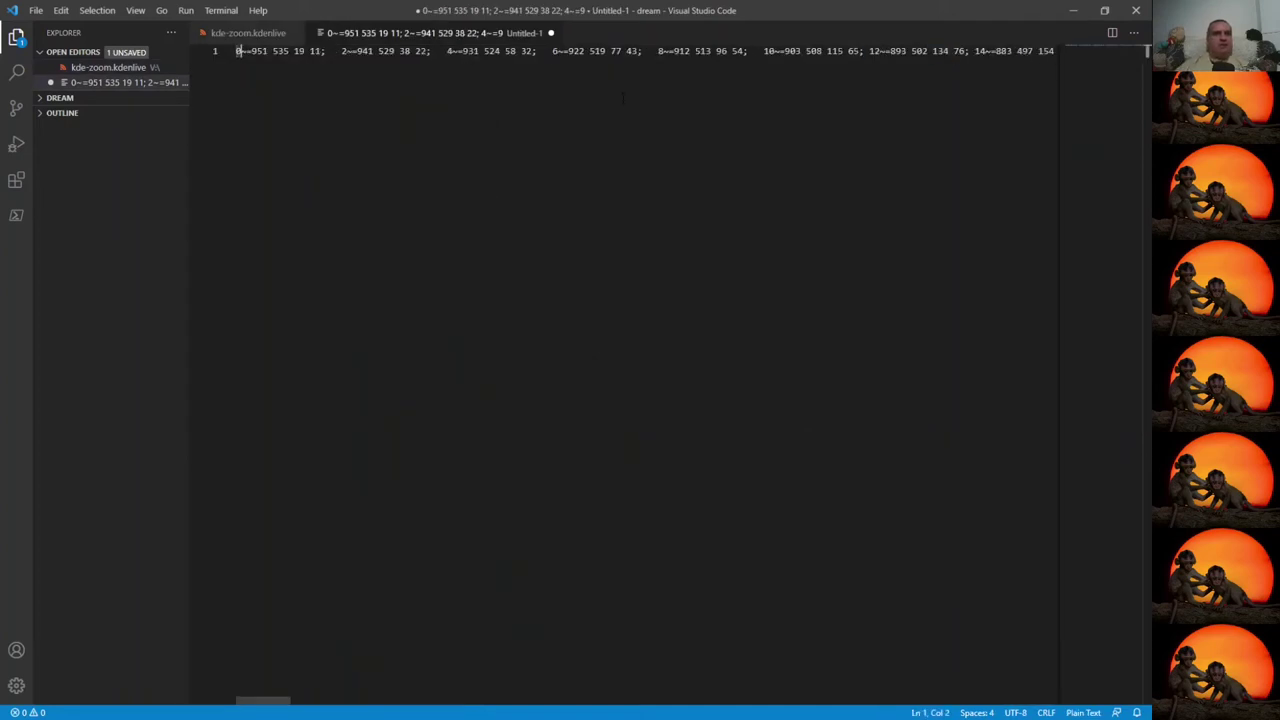
key(shift+Right)
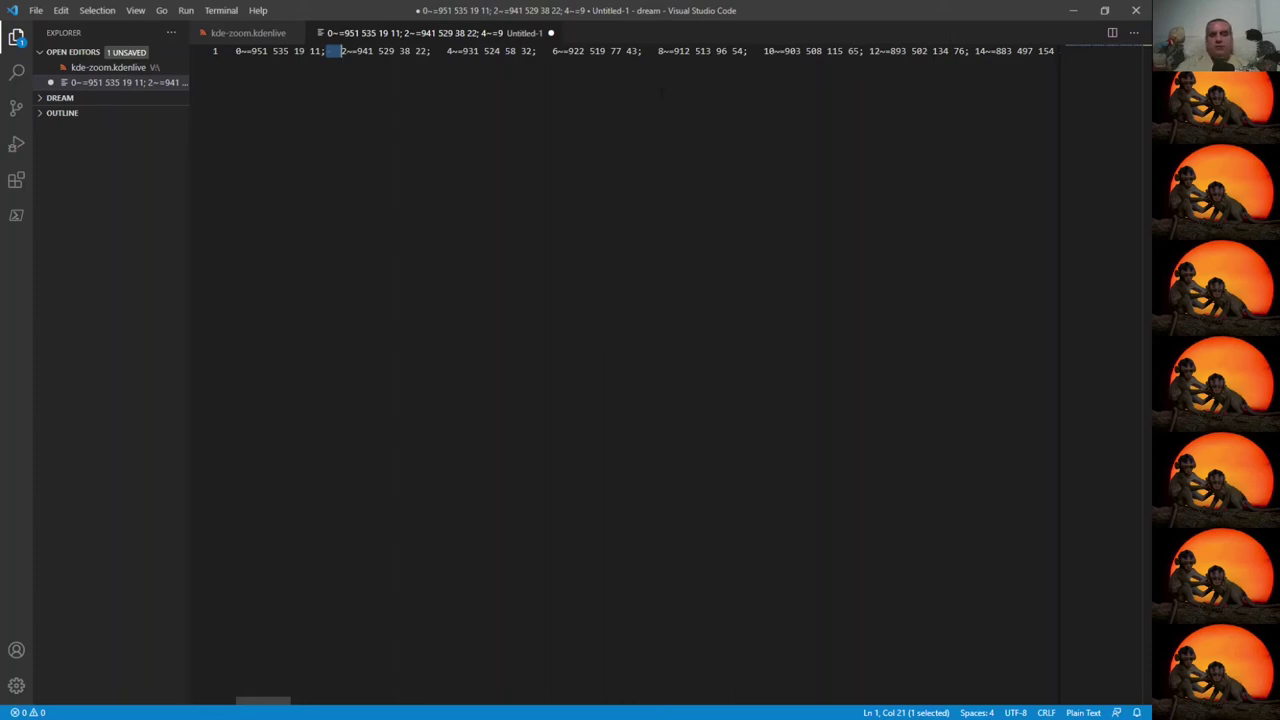
key(ctrl+h)
click(808, 58)
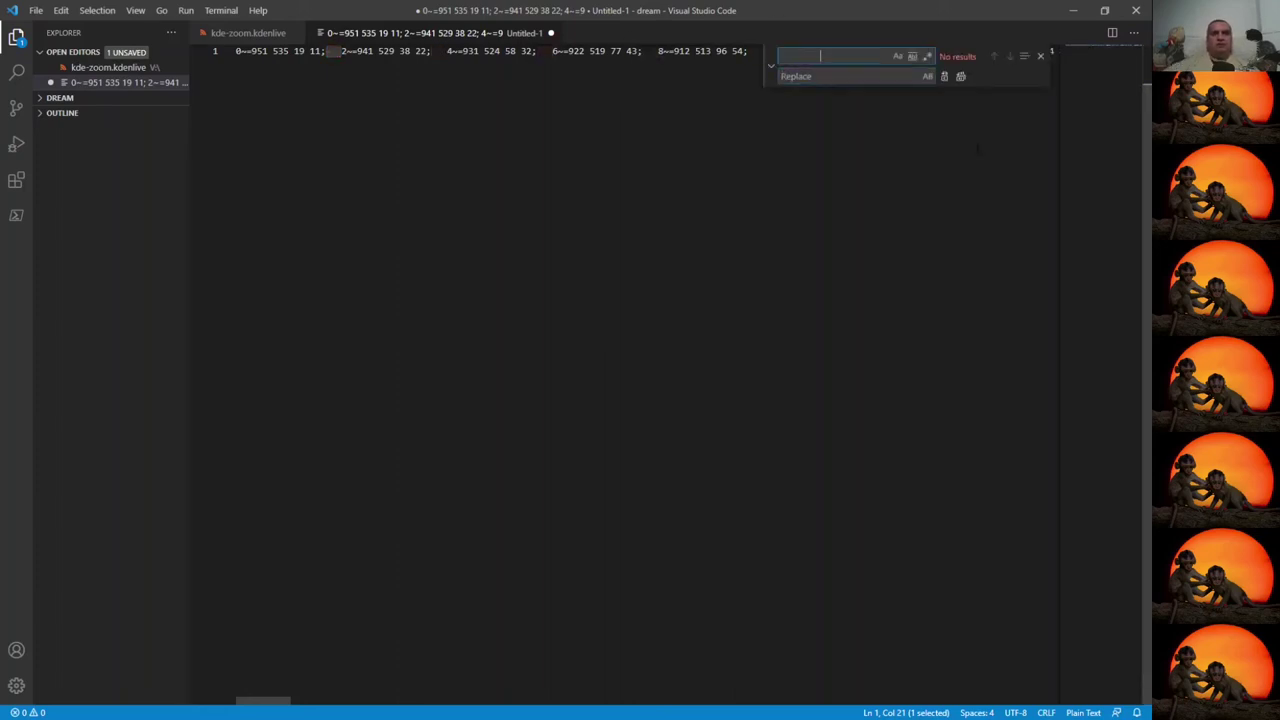
key(Return)
key(Tab)
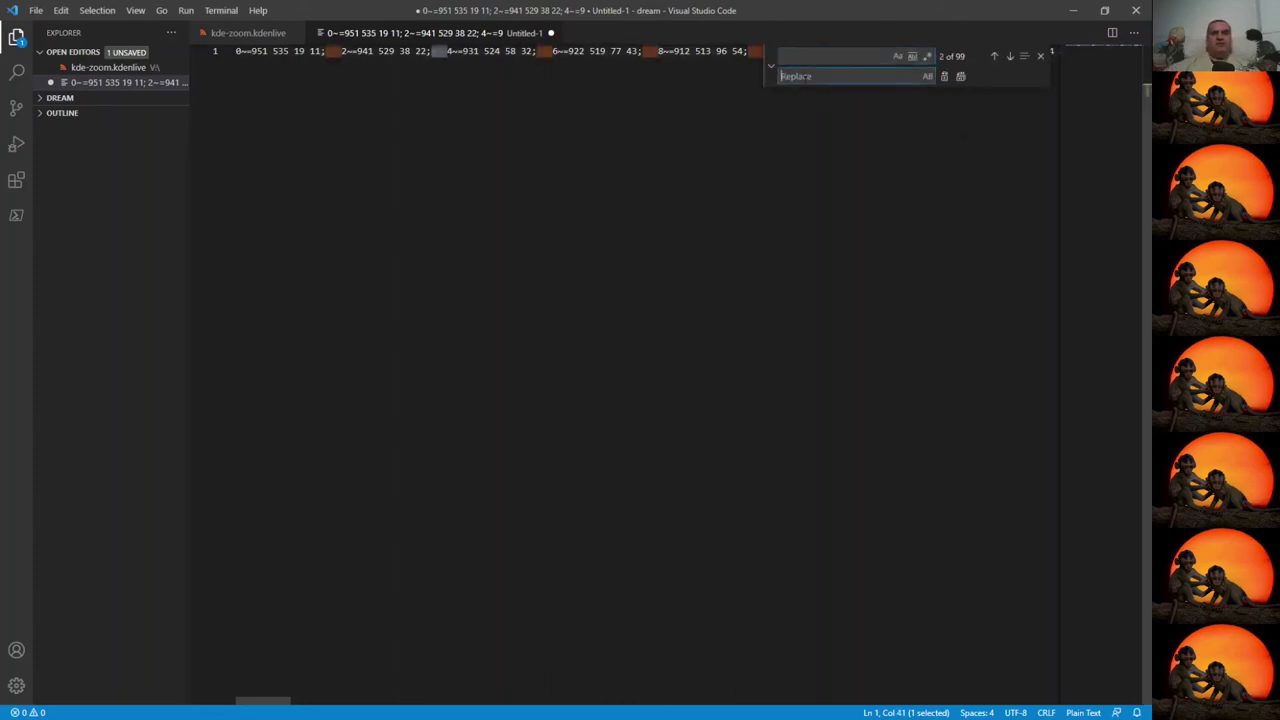
click(961, 78)
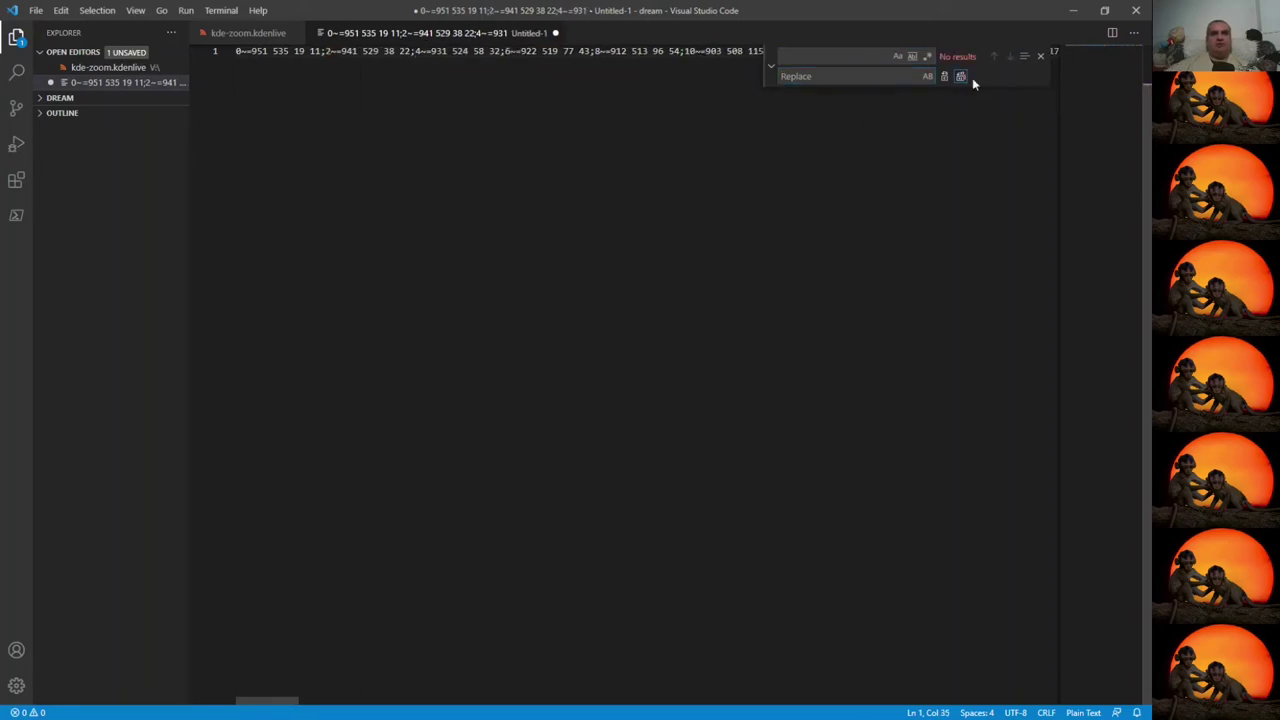
click(1041, 56)
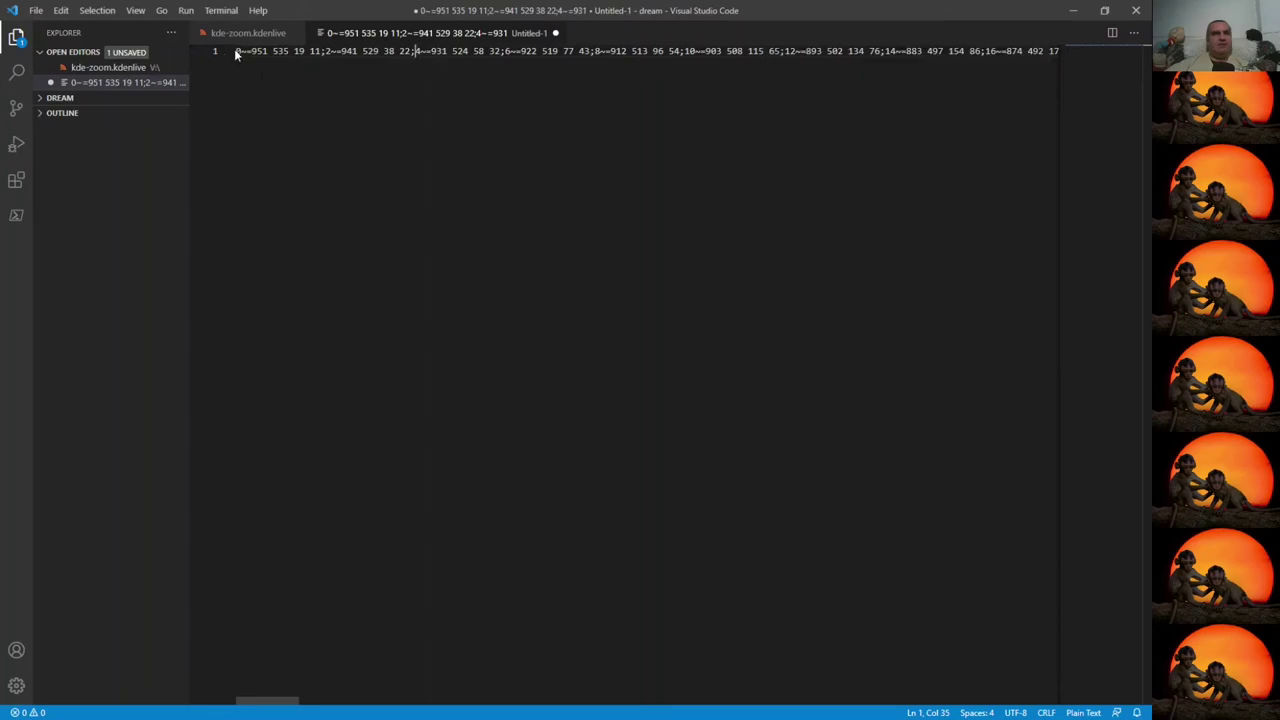
key(ctrl+a)
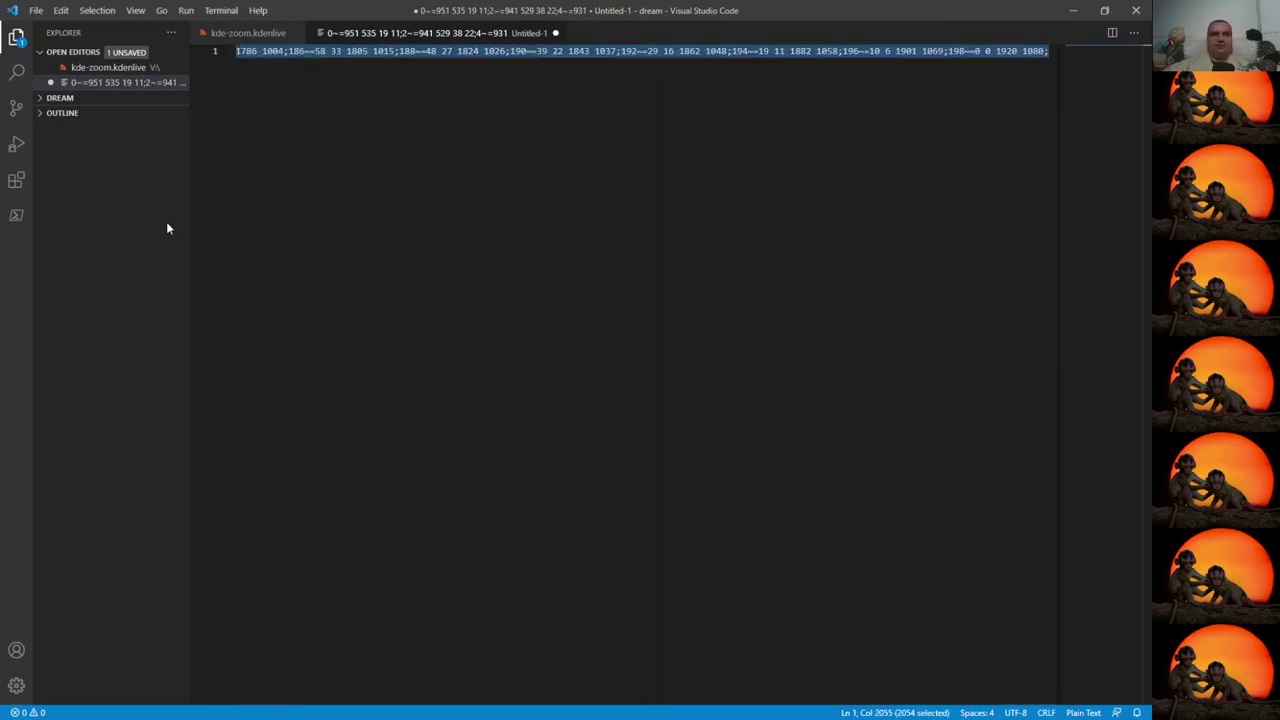
click(1073, 10)
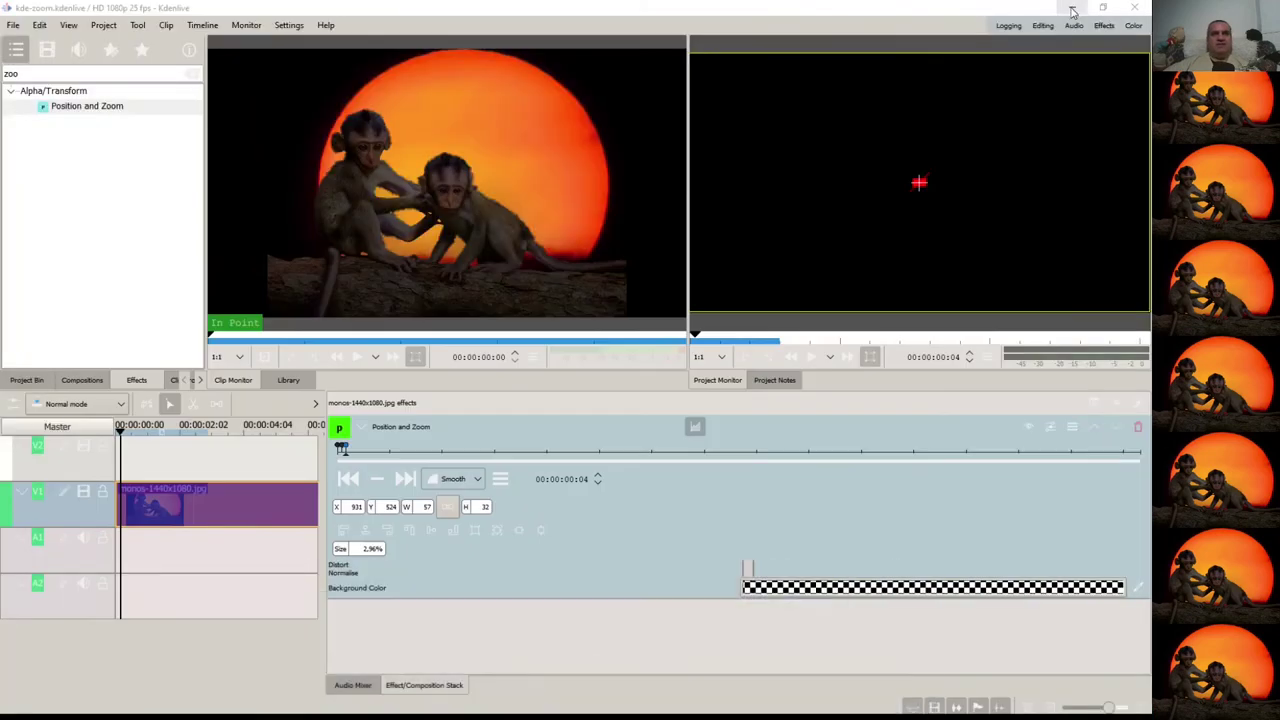
click(14, 25)
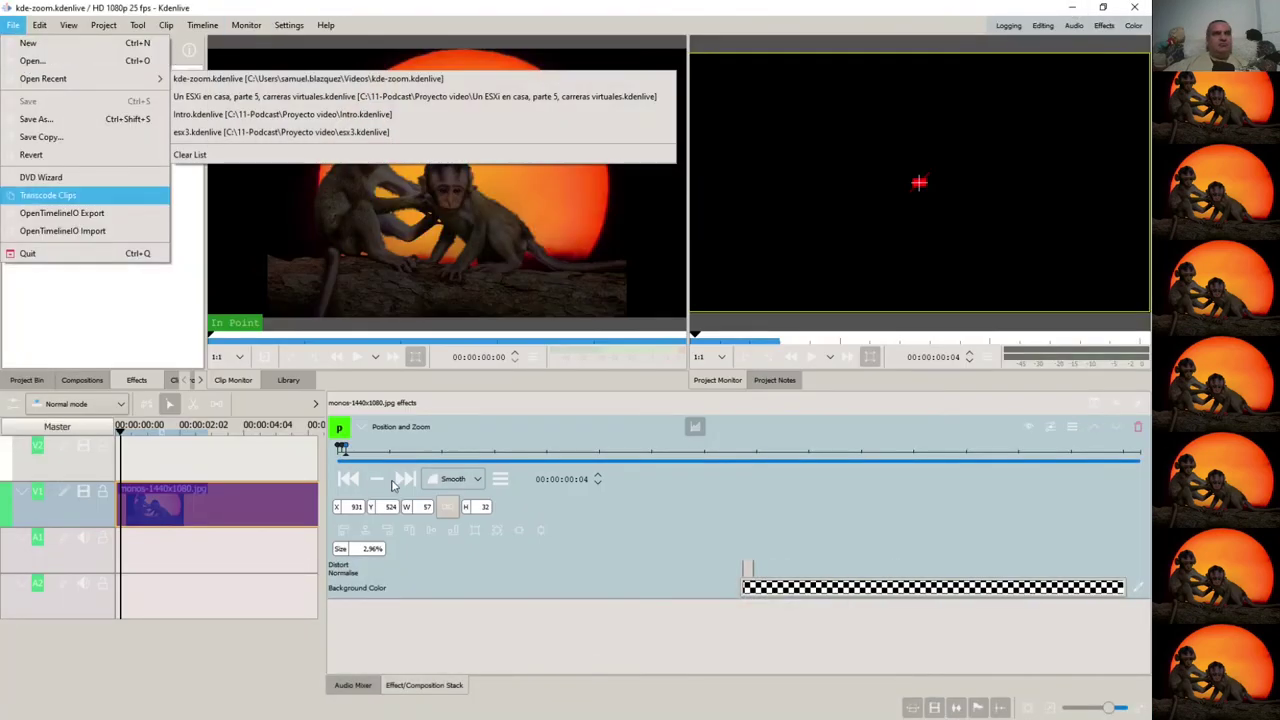
key(Escape)
key(alt+Tab)
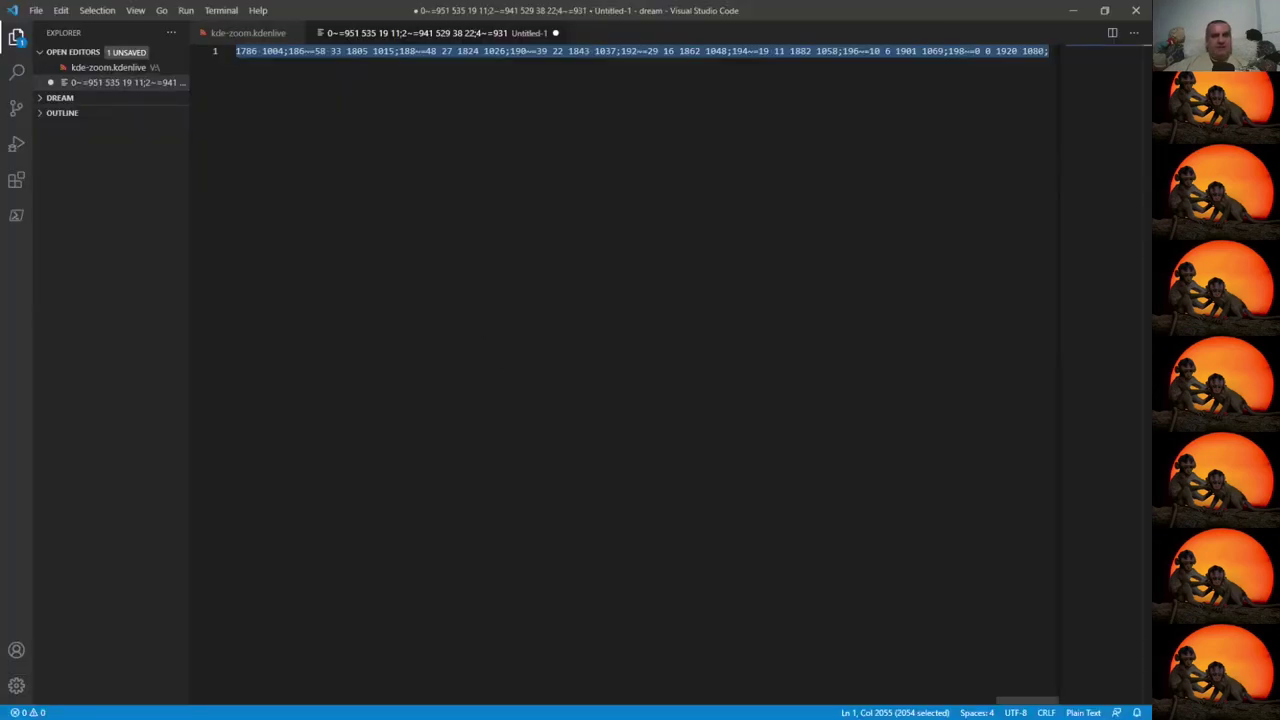
Replace the transition.geometry value on line 143 of kde-zoom.kdenlive with the cleaned keyframe string.
click(245, 35)
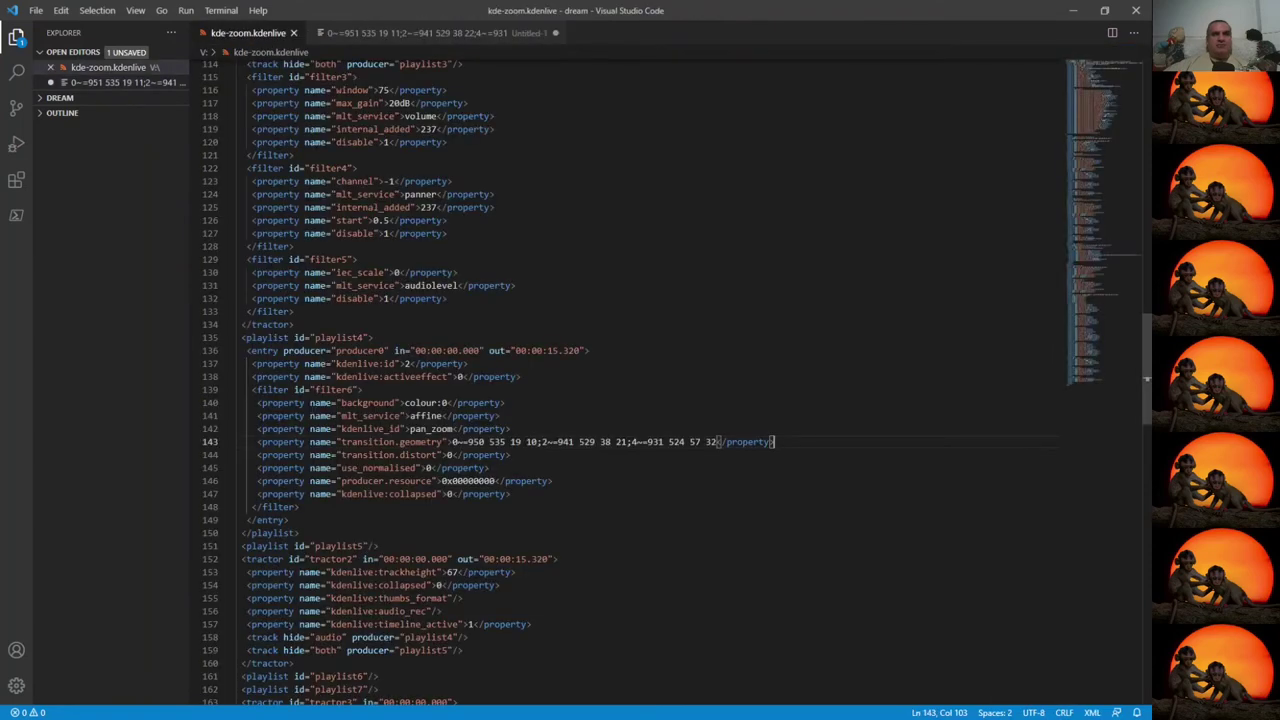
click(452, 441)
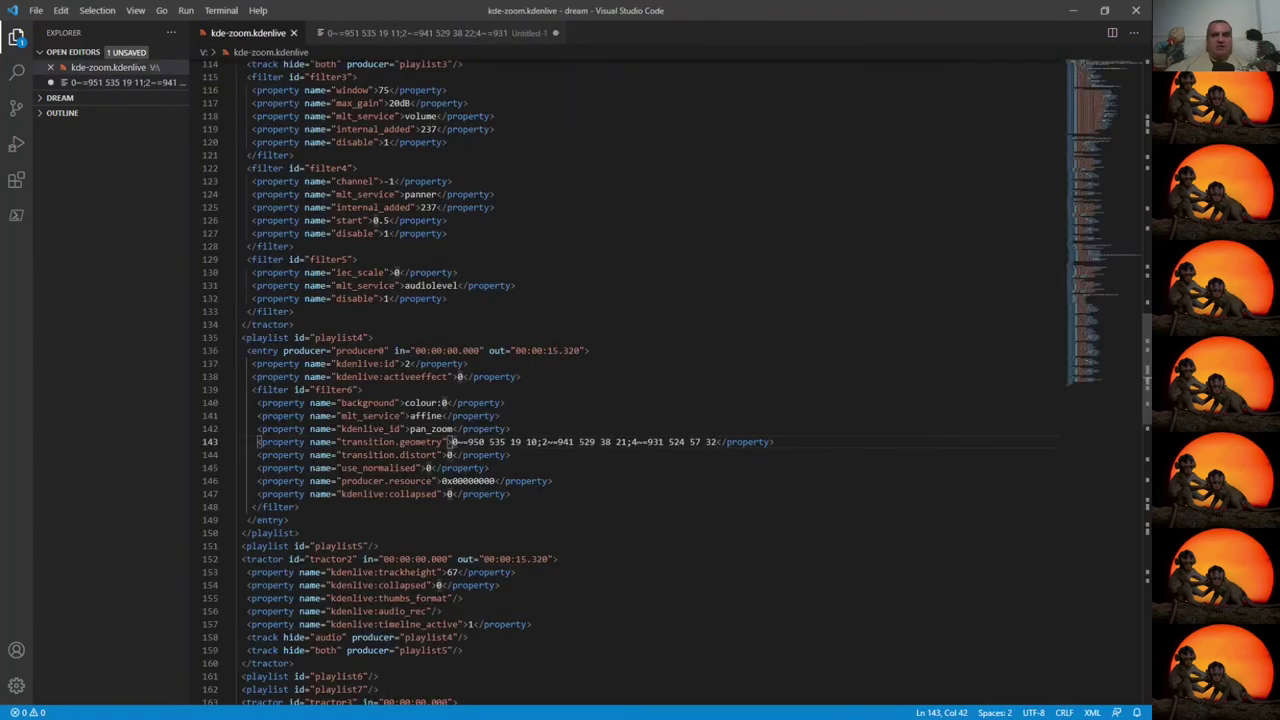
key(Right)
key(shift+Right)
key(shift+Right)
key(shift+Right)
key(shift+Right)
key(shift+Right)
key(shift+Right)
key(shift+Right)
key(shift+Right)
key(shift+Right)
key(shift+Right)
key(shift+Right)
key(shift+Right)
key(shift+Right)
key(shift+Right)
key(shift+Right)
key(shift+Right)
key(shift+Right)
key(shift+Right)
key(shift+Right)
key(shift+Right)
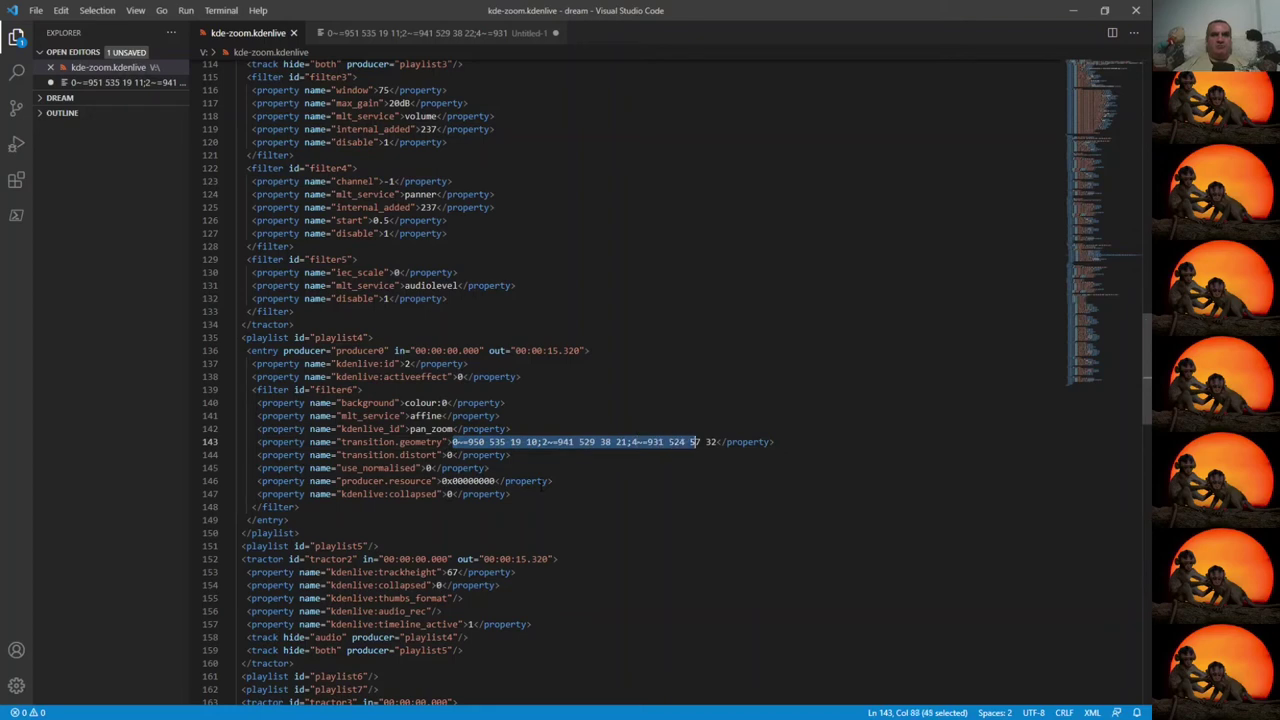
key(shift+Right)
key(shift+Right)
key(shift+Right)
key(shift+Right)
key(ctrl+v)
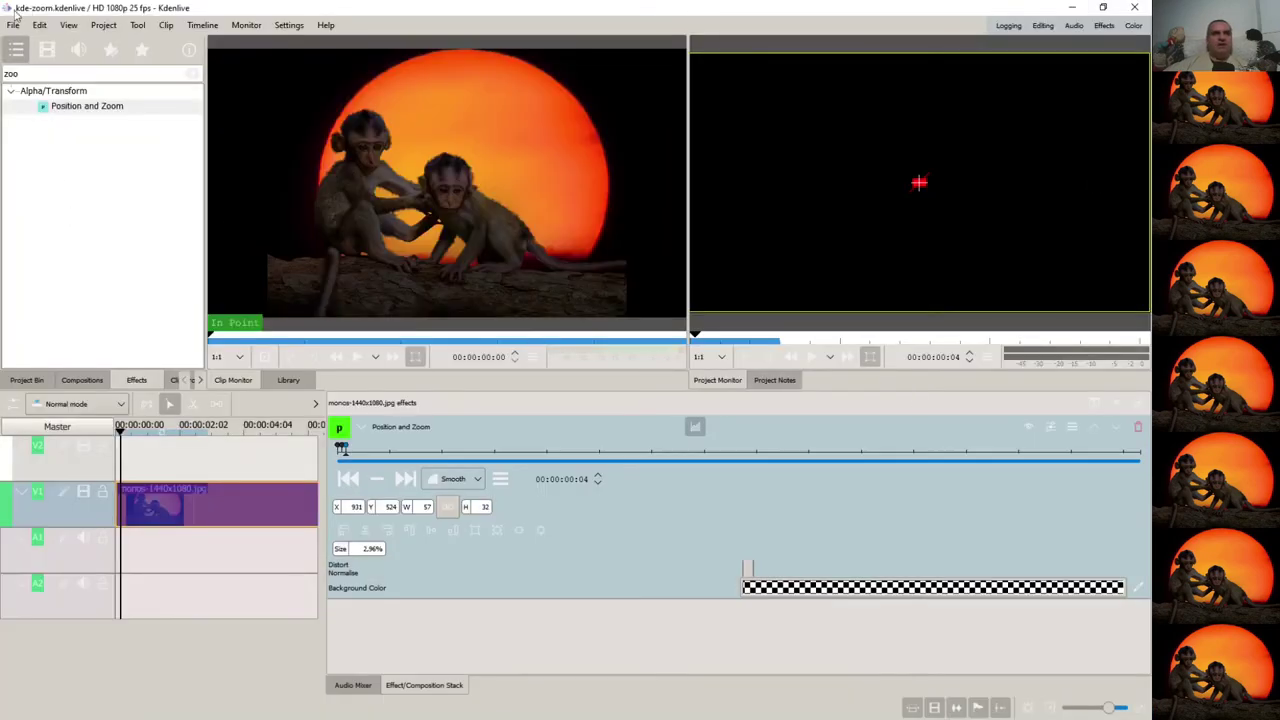
Switch to Kdenlive and create a new empty project with the HD 1080p 25 fps profile.
click(14, 26)
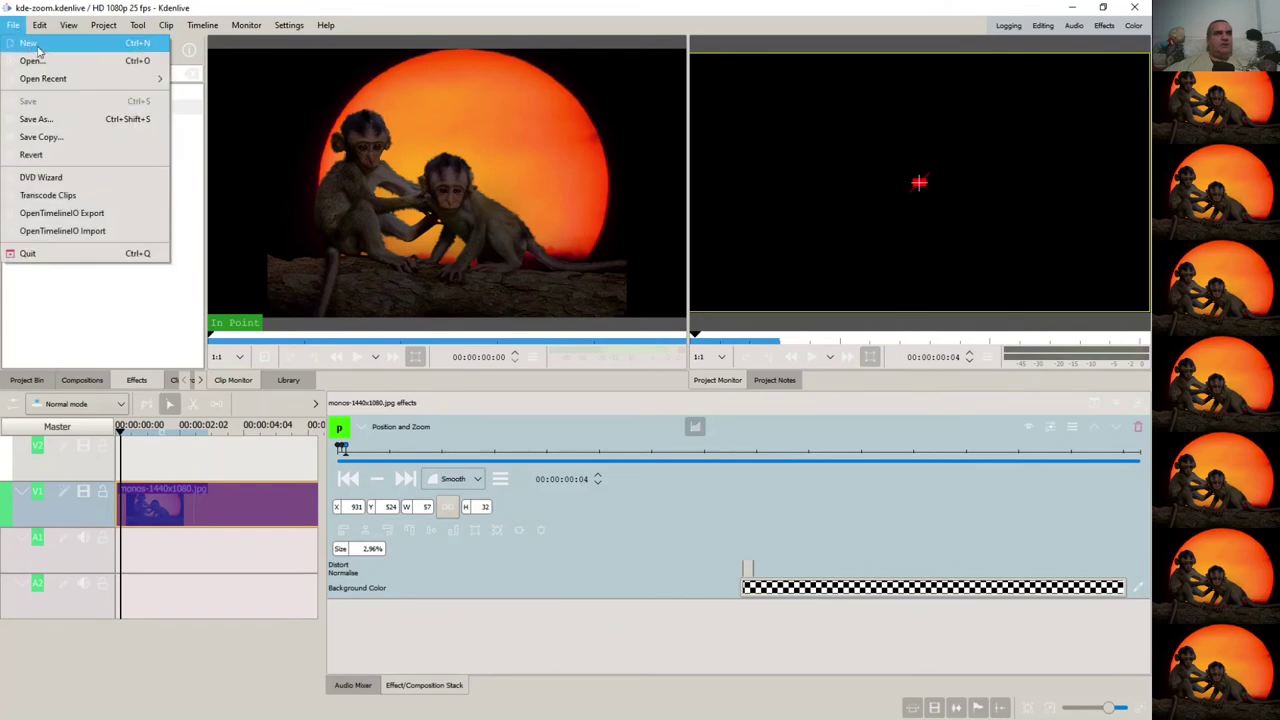
click(37, 45)
click(740, 531)
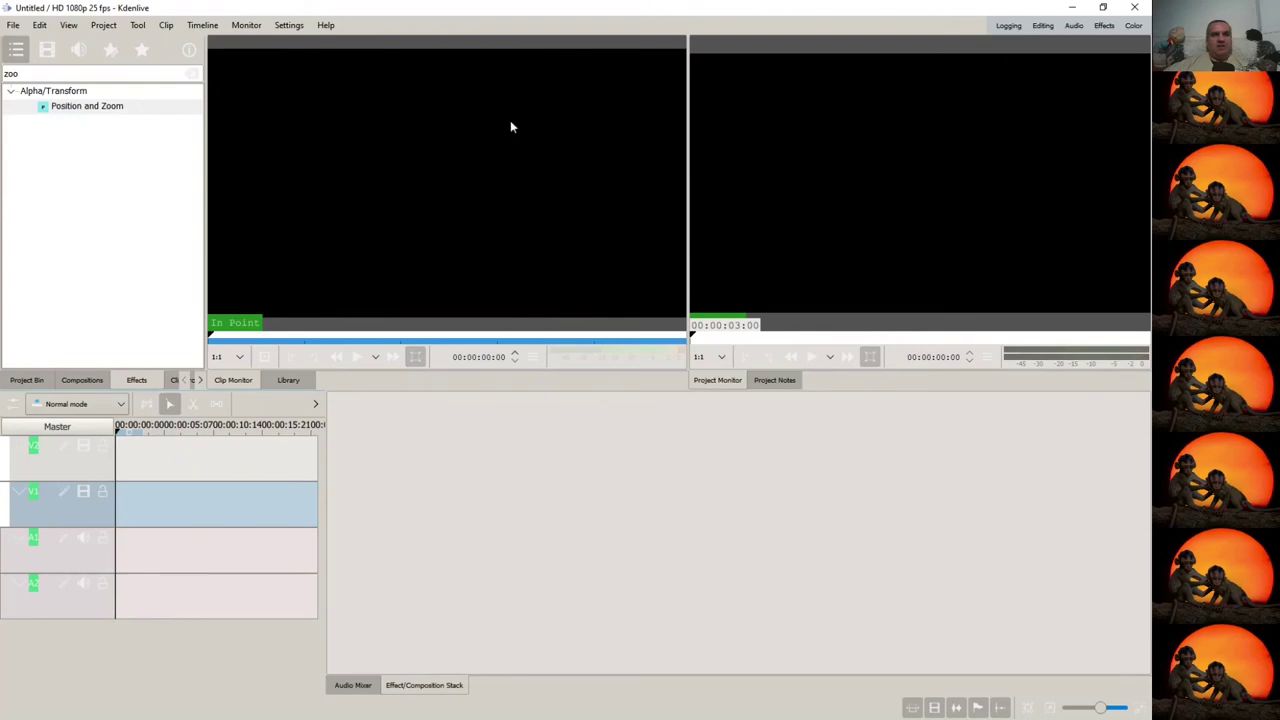
Reopen the recent project kde-zoom.kdenlive and select the monos-1440x1080.jpg clip on track V1.
click(14, 25)
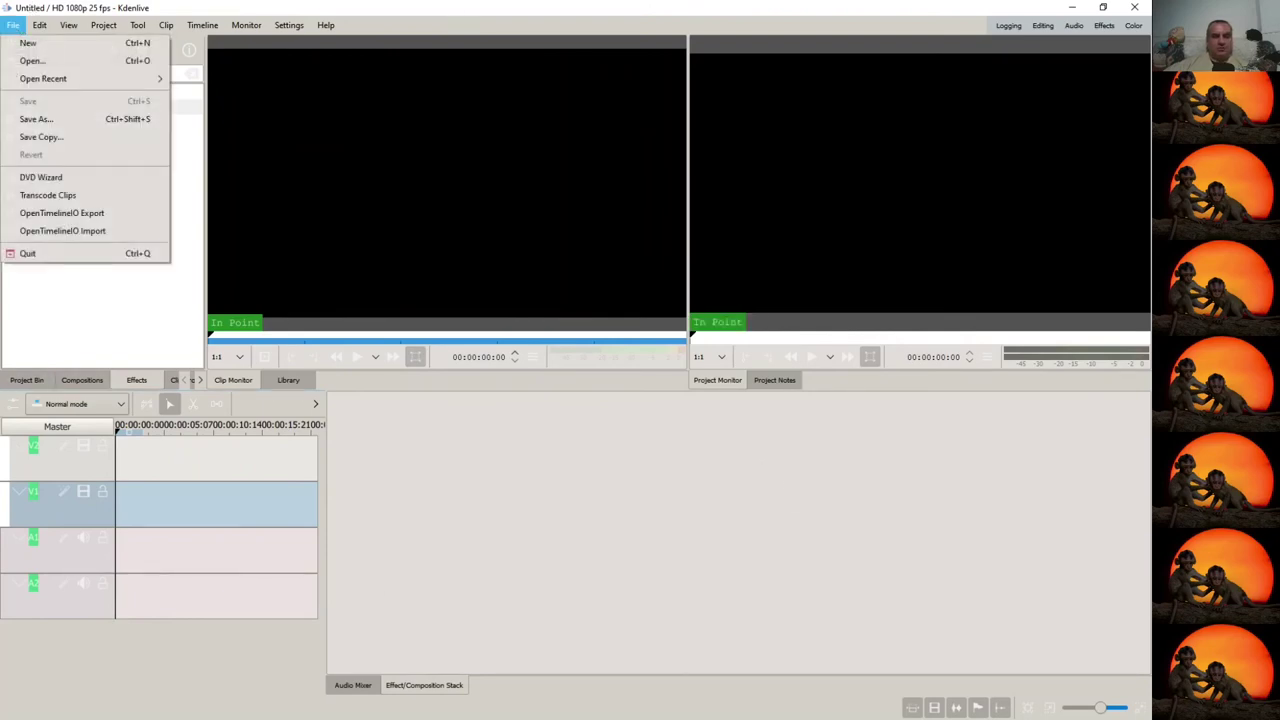
key(alt+Tab)
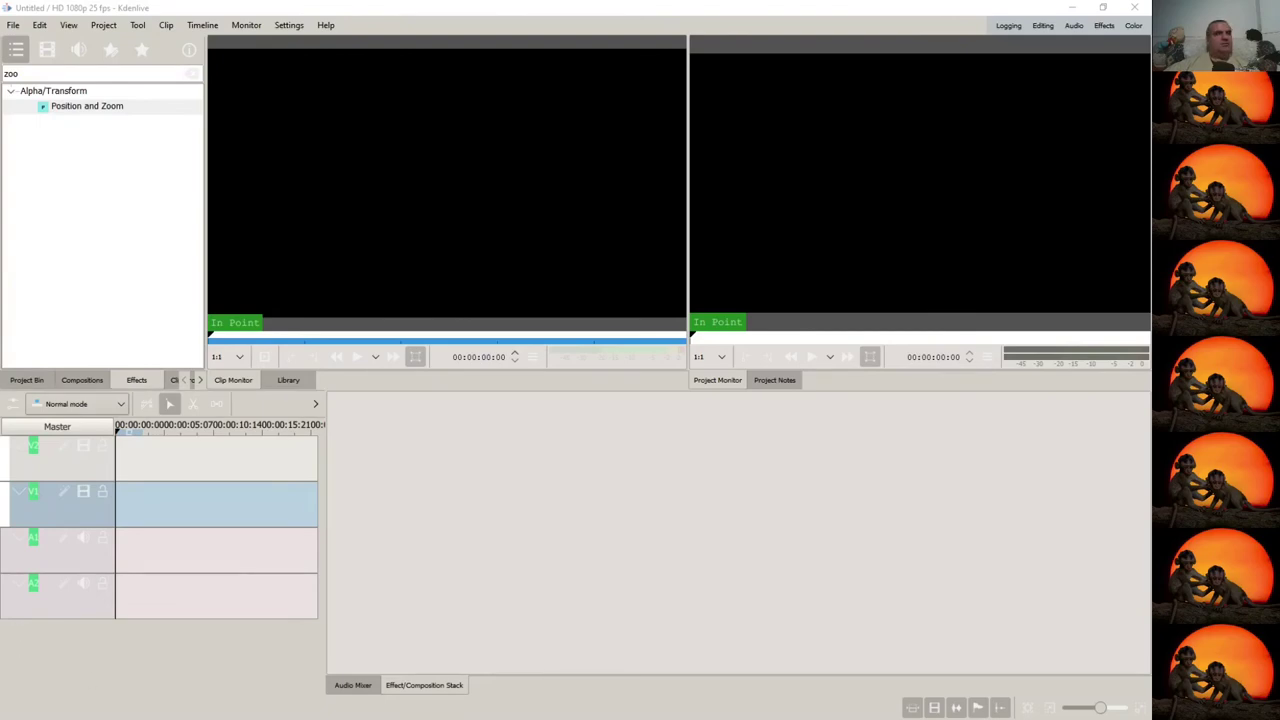
click(13, 25)
click(230, 80)
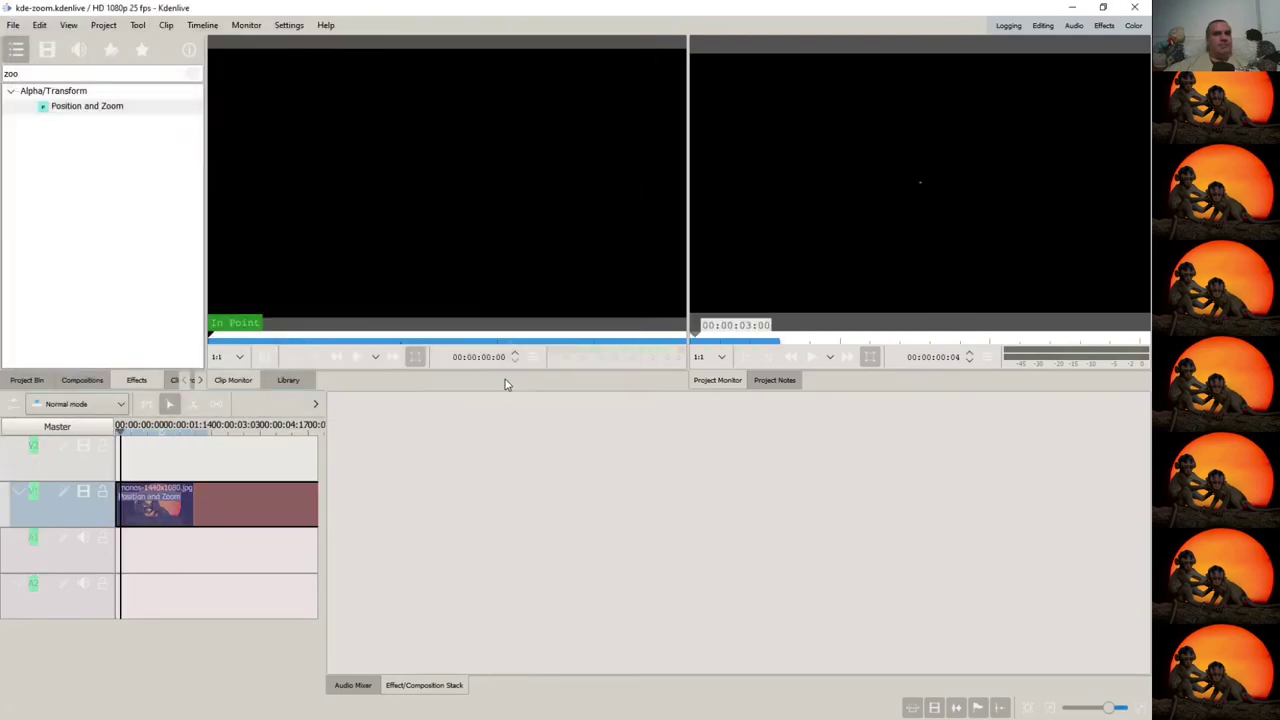
click(155, 515)
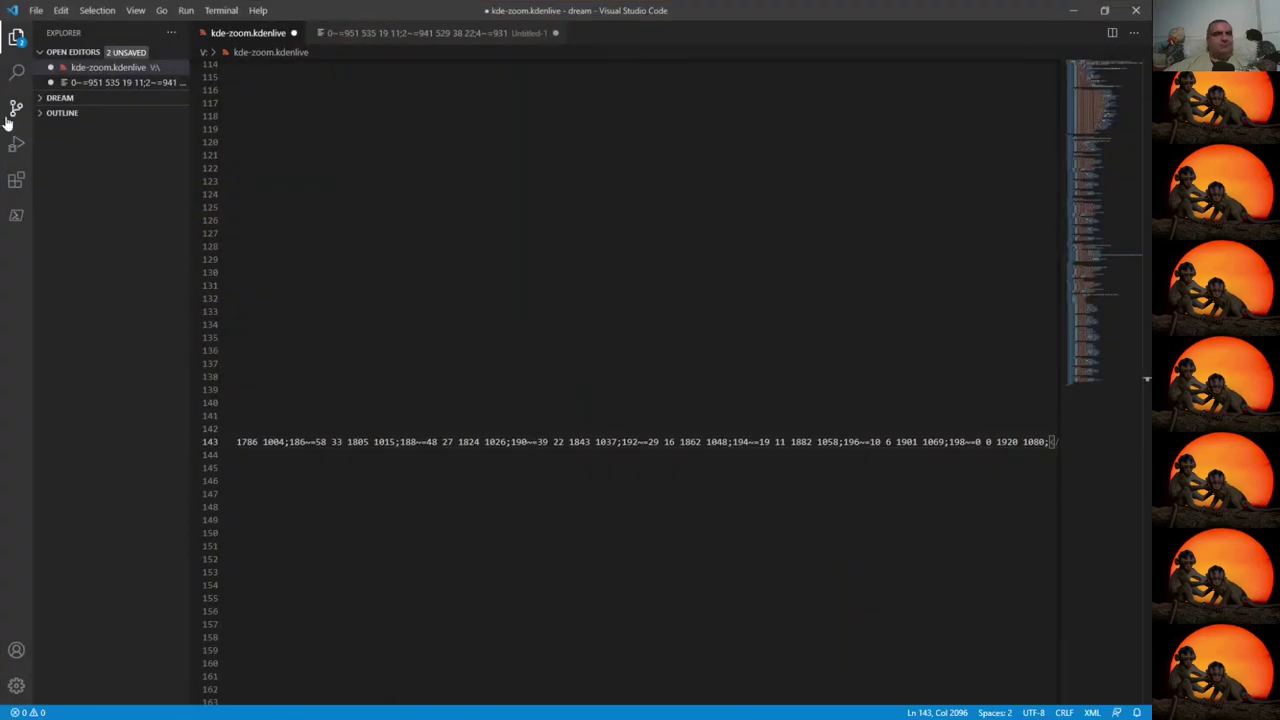
Save the edited kde-zoom.kdenlive file in Visual Studio Code.
right_click(251, 34)
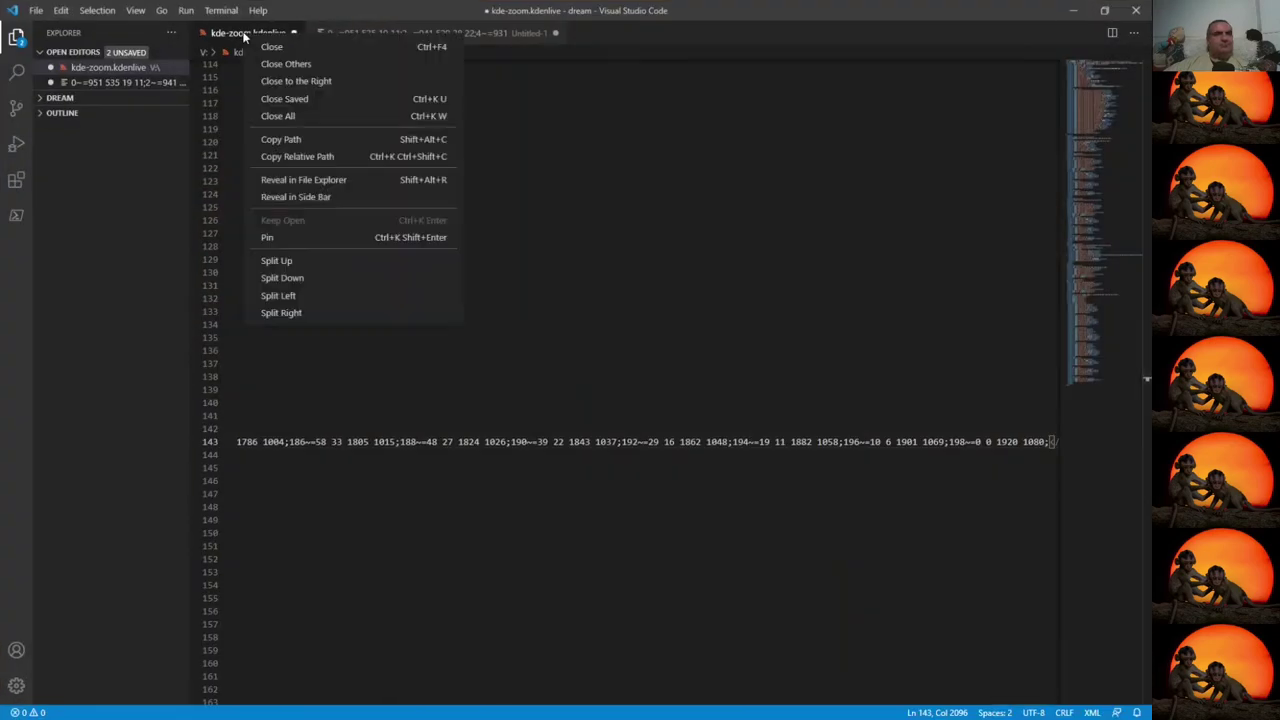
click(94, 71)
right_click(96, 70)
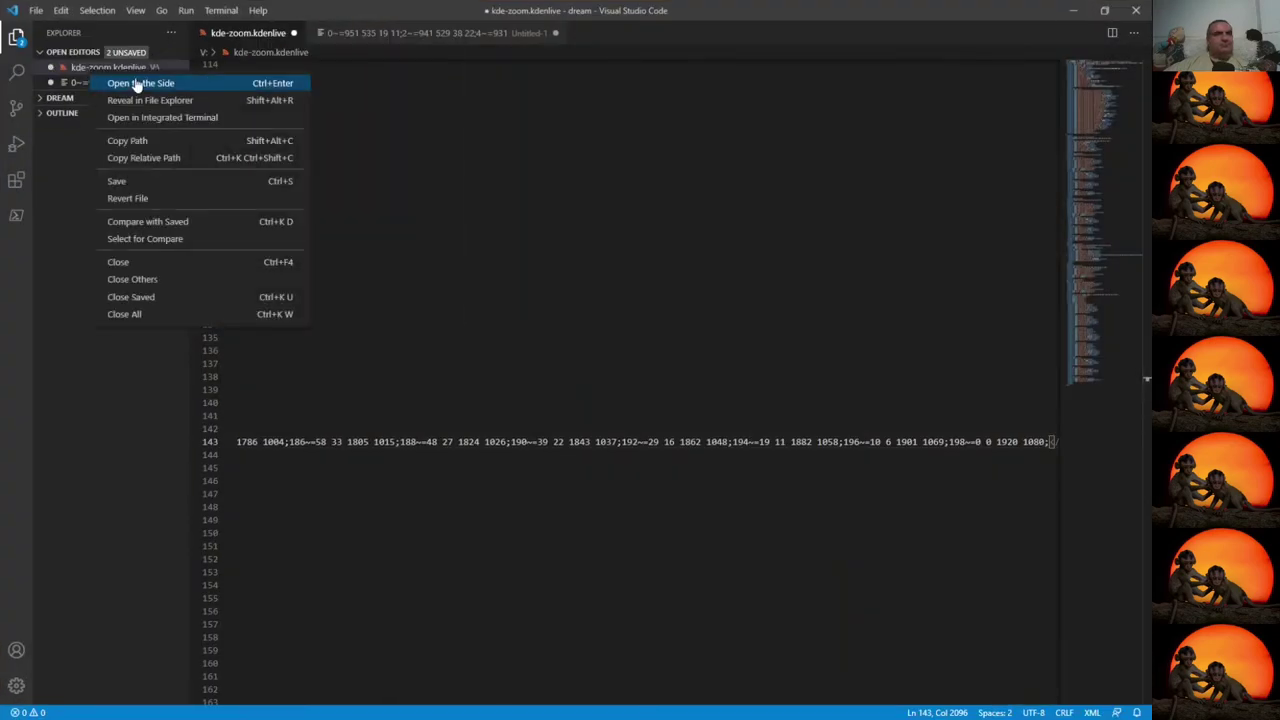
click(134, 183)
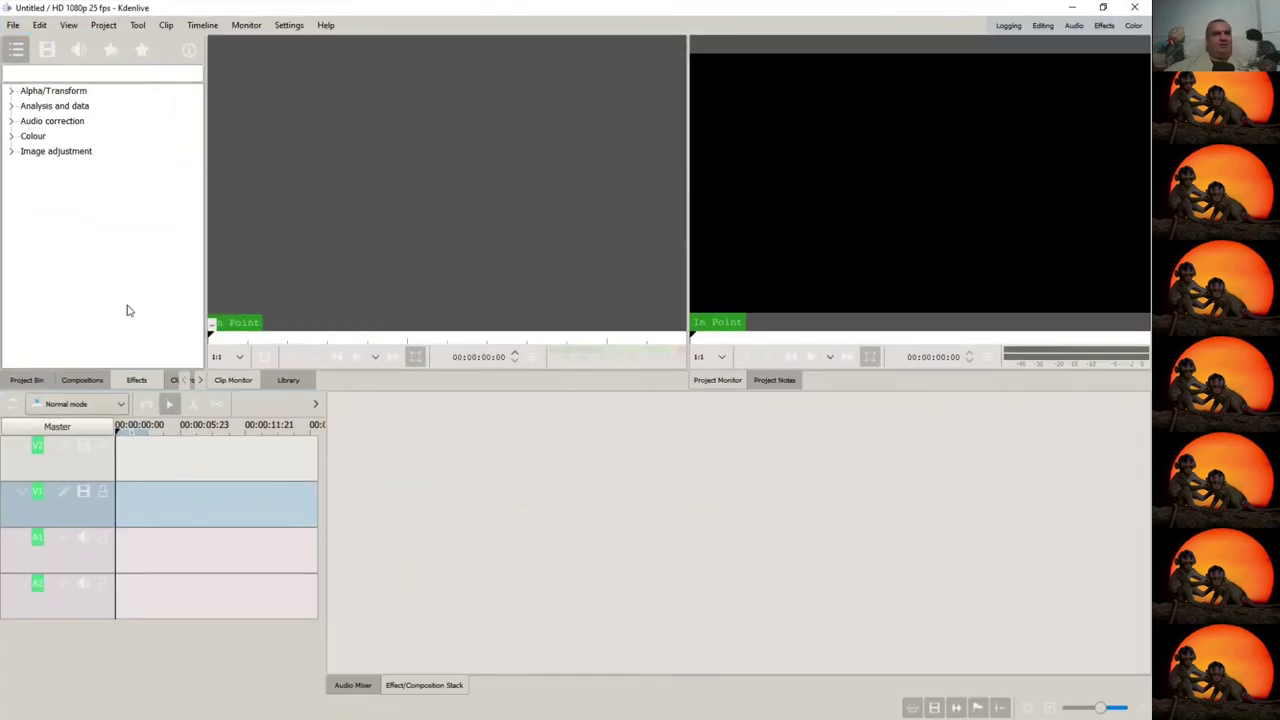
Switch to Kdenlive, load the saved kde-zoom.kdenlive again from the recent projects and select the image clip on track V1.
click(27, 380)
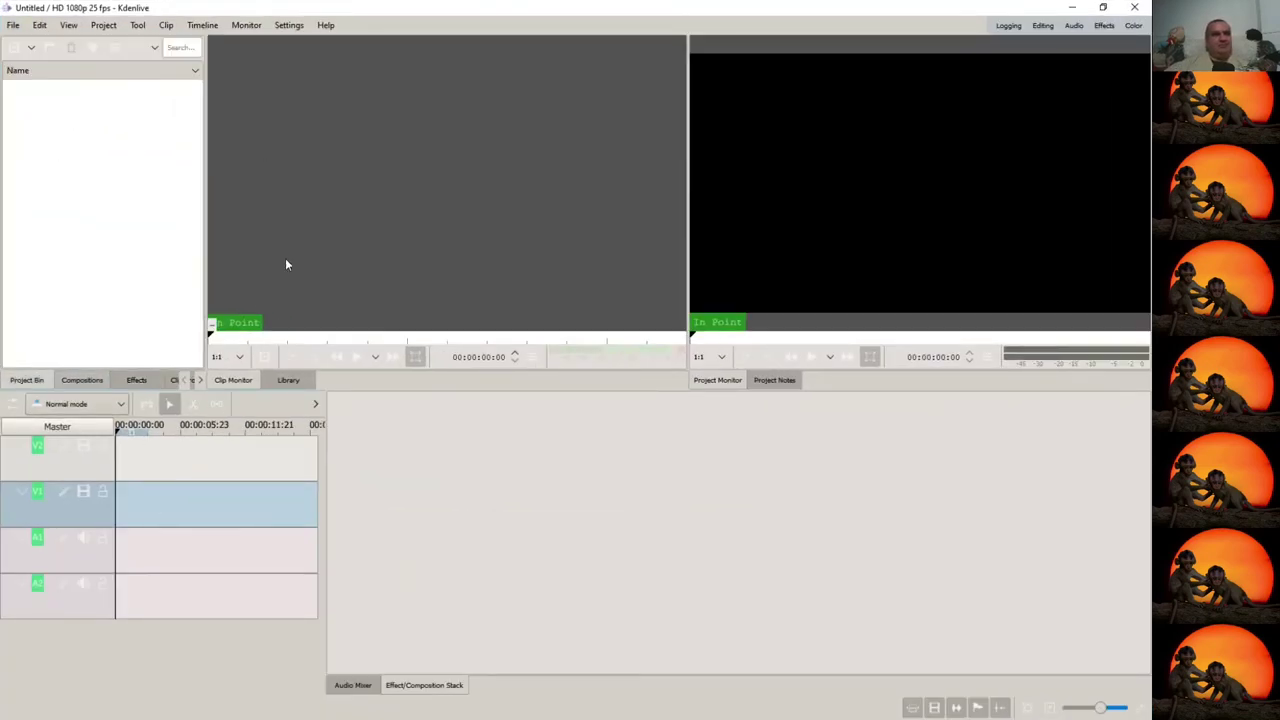
click(13, 25)
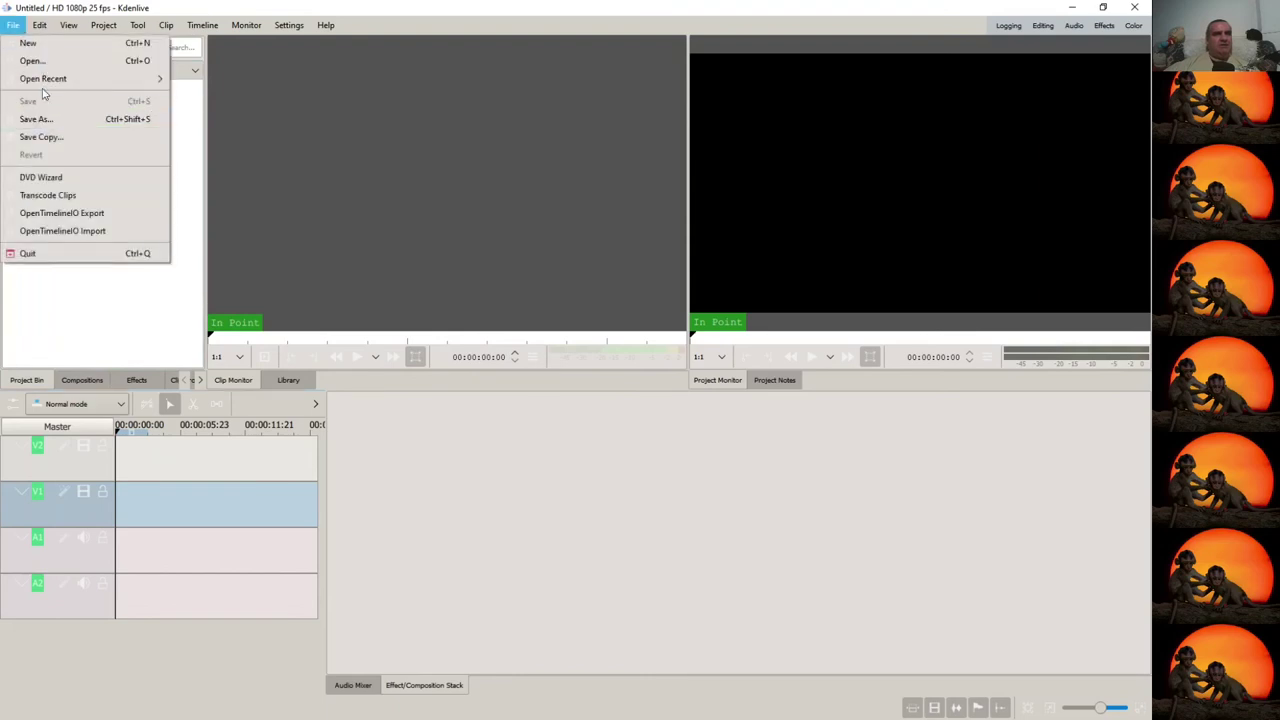
mouse_move(43, 80)
click(270, 80)
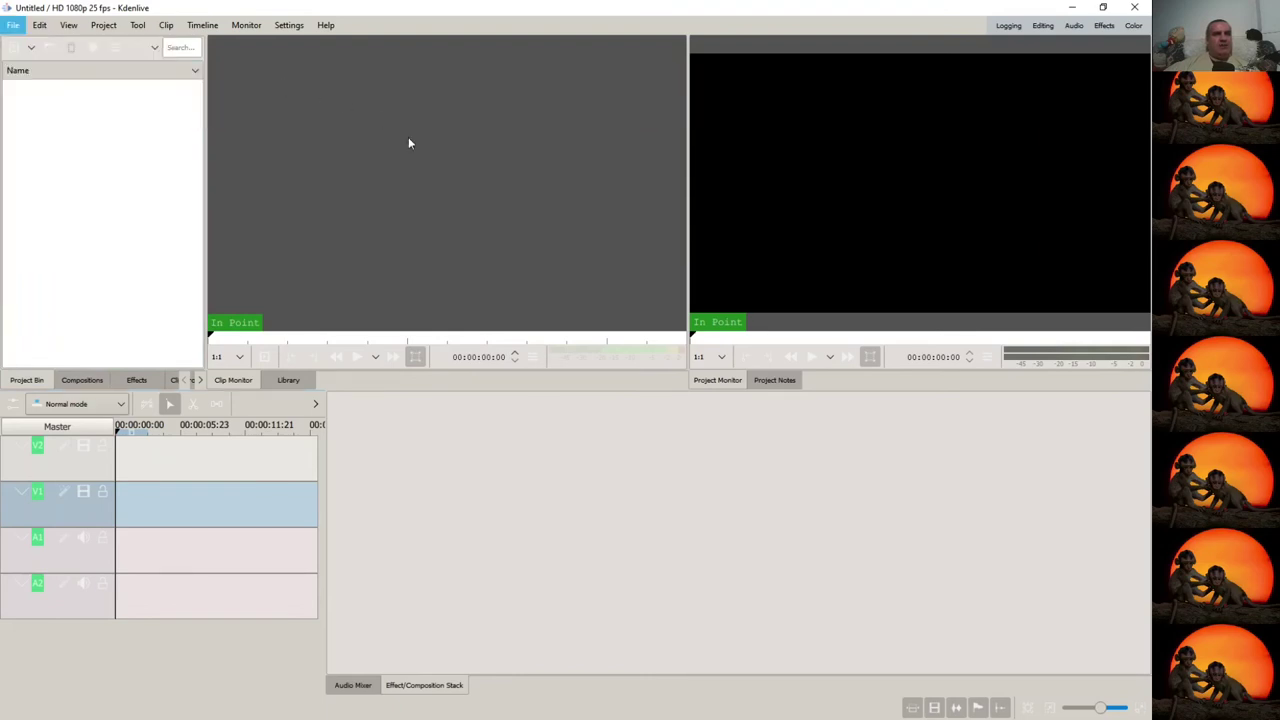
click(133, 430)
click(150, 505)
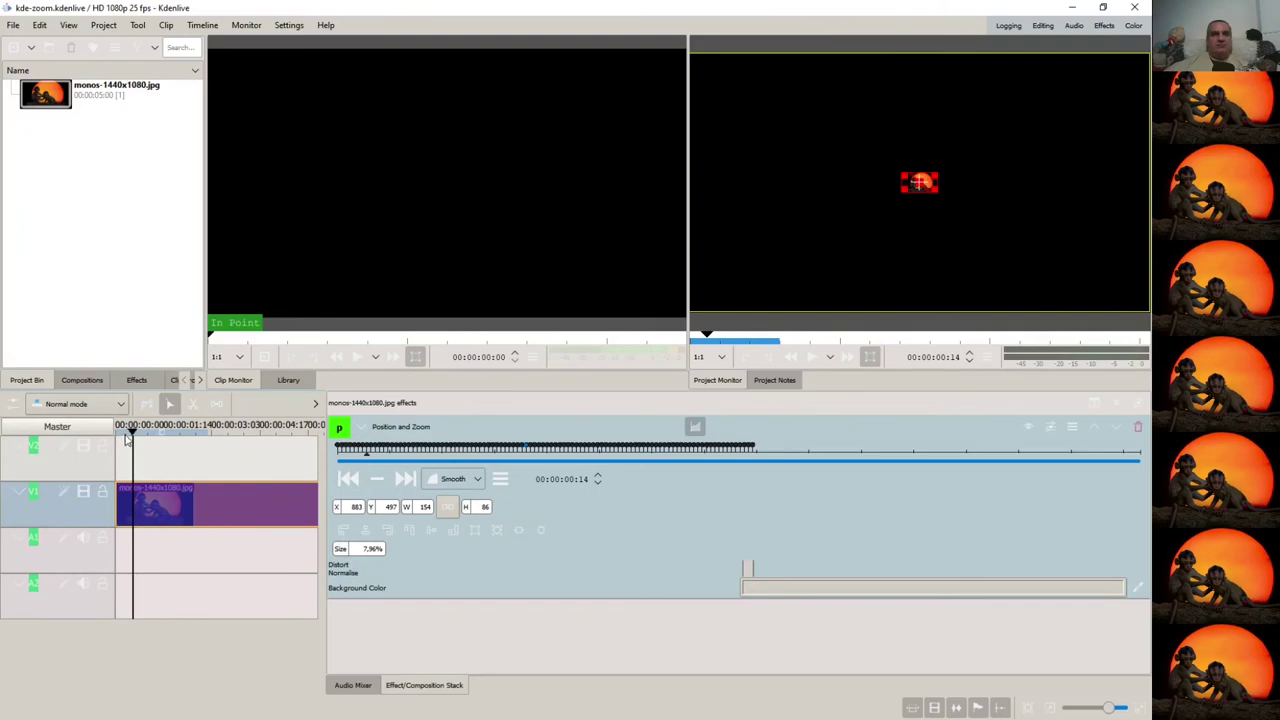
Play the project from the beginning in the project monitor to check the zoom animation of the monkeys image.
key(Home)
click(356, 357)
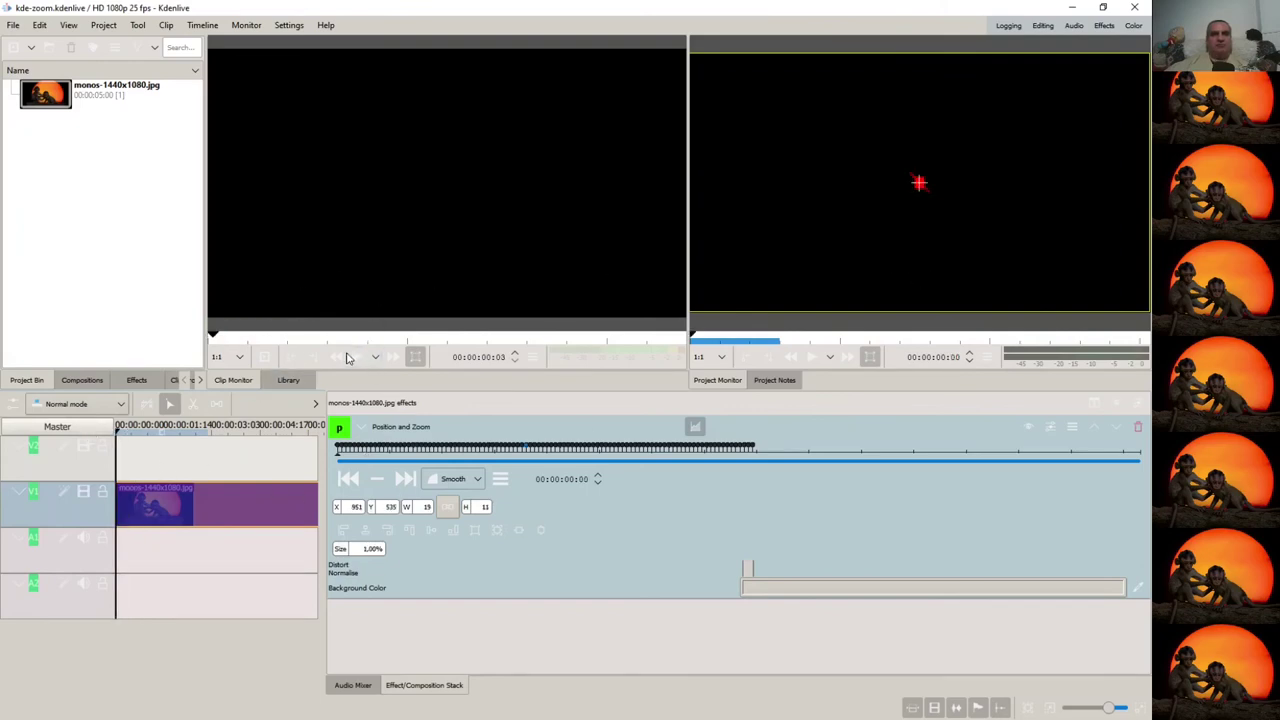
click(812, 360)
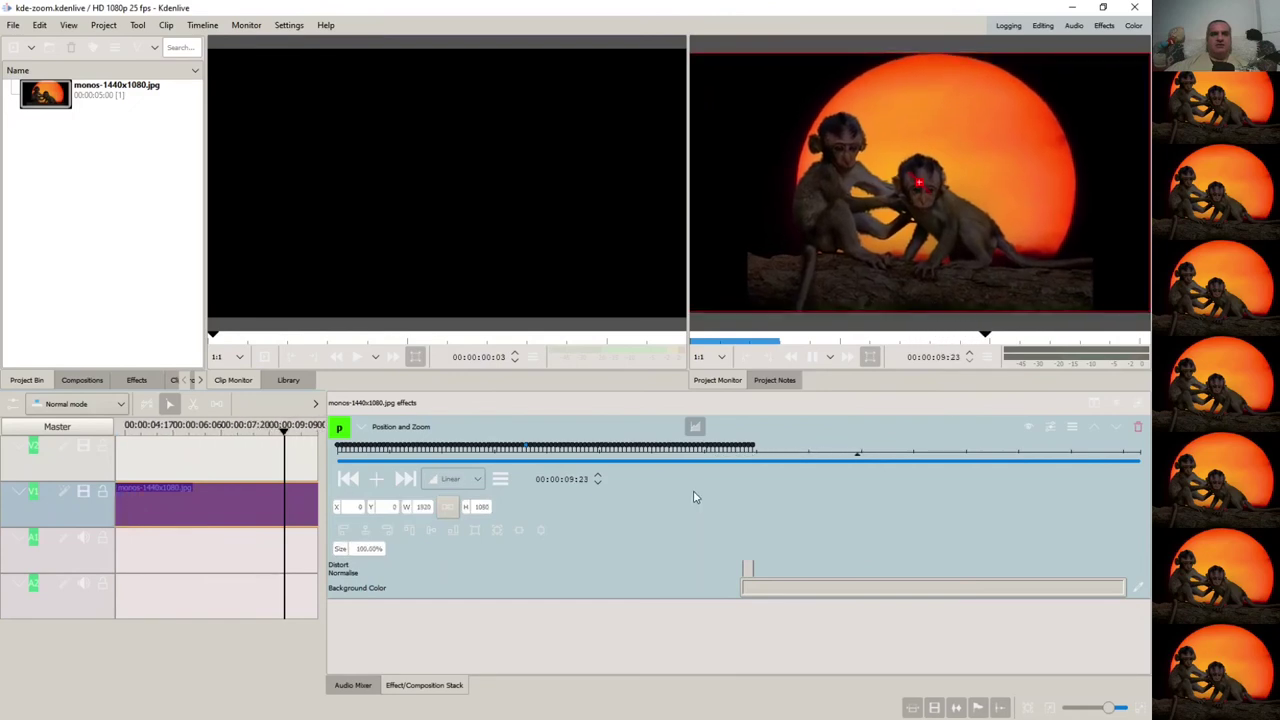
click(813, 360)
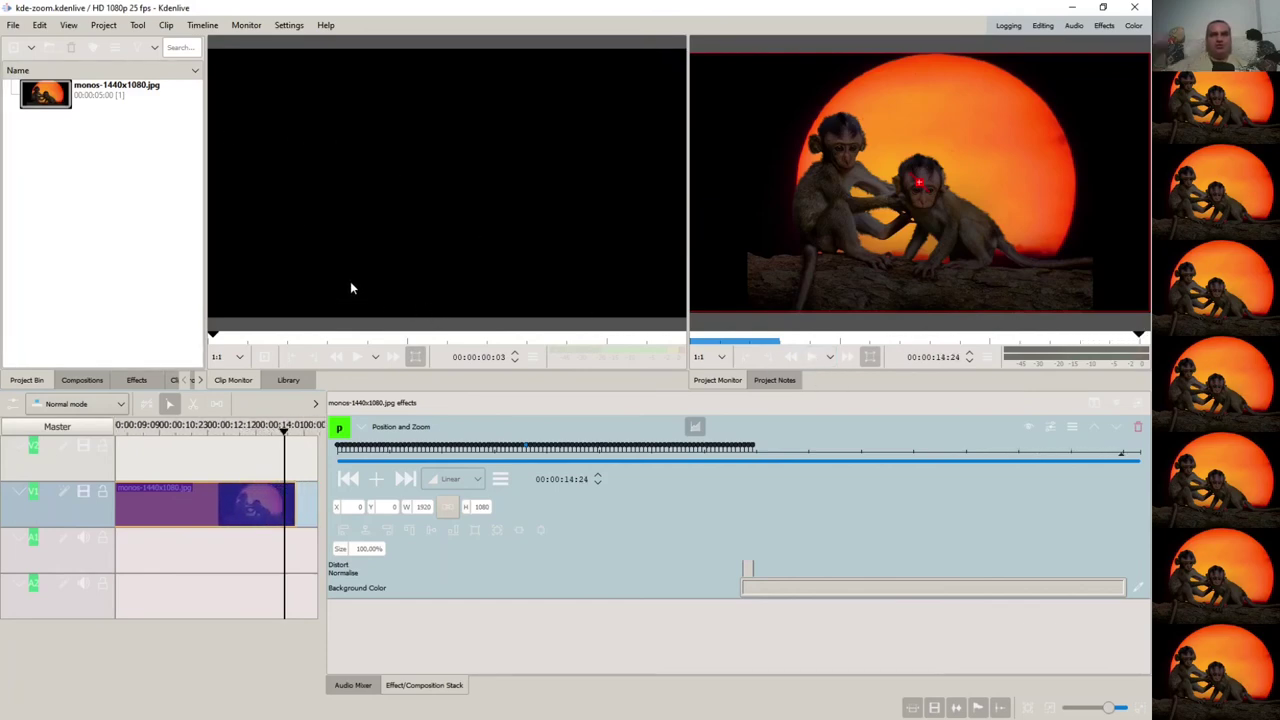
key(alt+f)
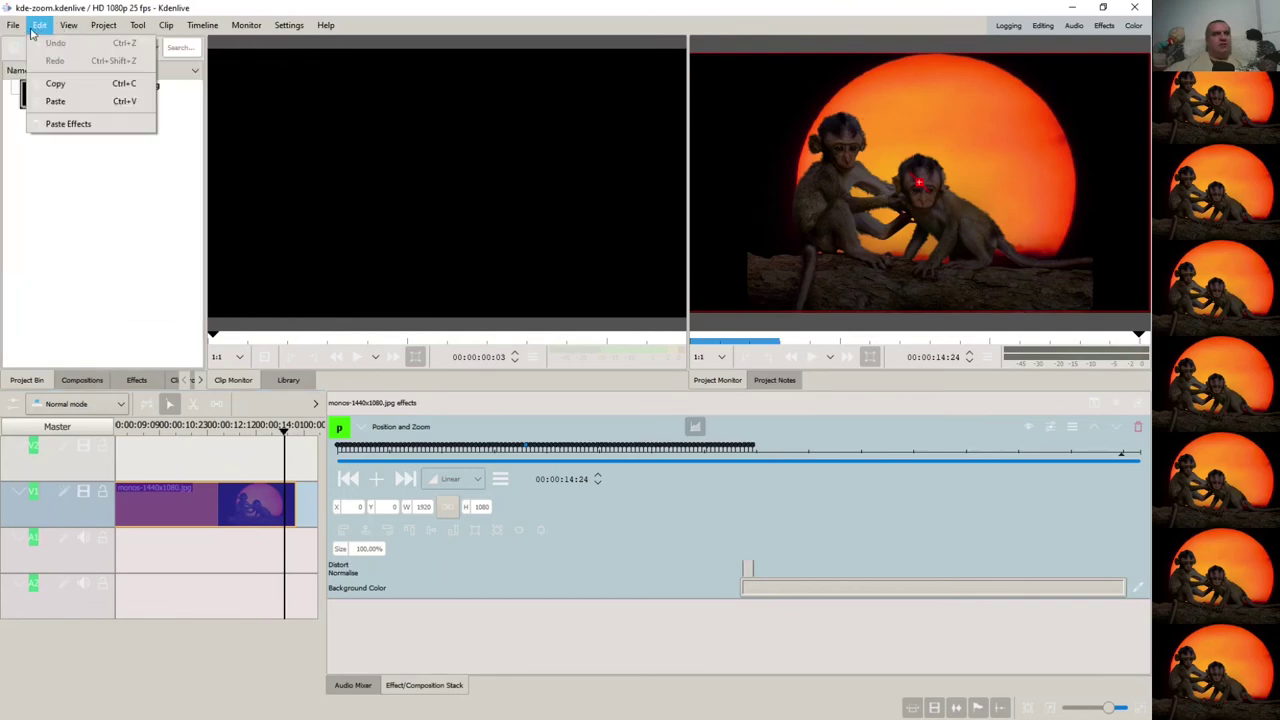
mouse_move(60, 78)
click(240, 117)
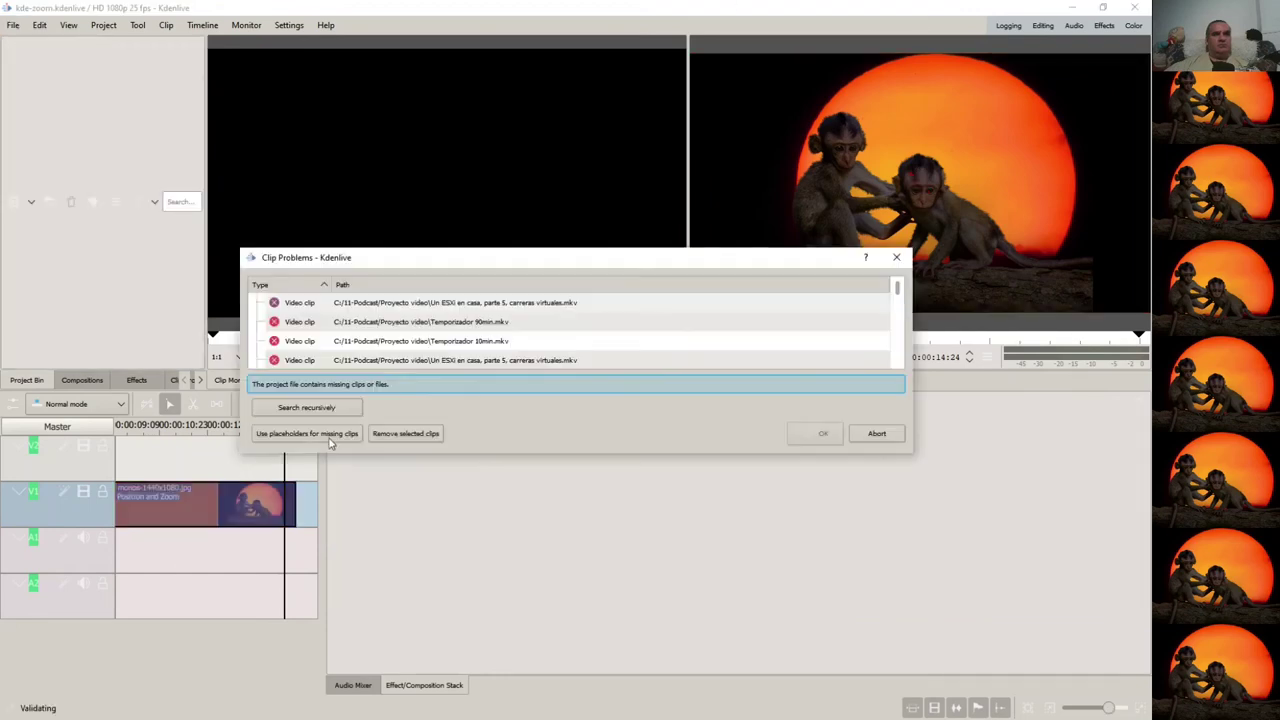
click(879, 434)
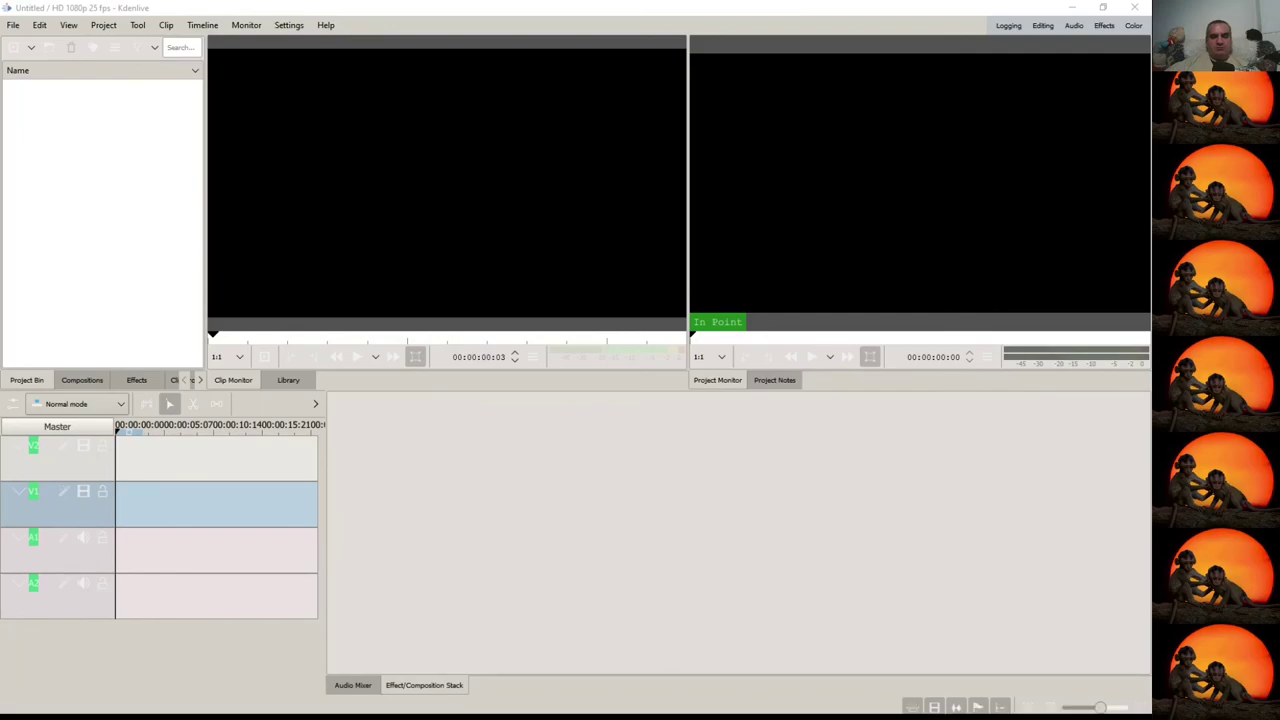
Switch to the Google Sheets keyframe table and set the frame values in B4, B5 and B6 to 1, 2 and 3.
key(alt+Tab)
scroll(63, 543, up, 5)
scroll(63, 543, up, 8)
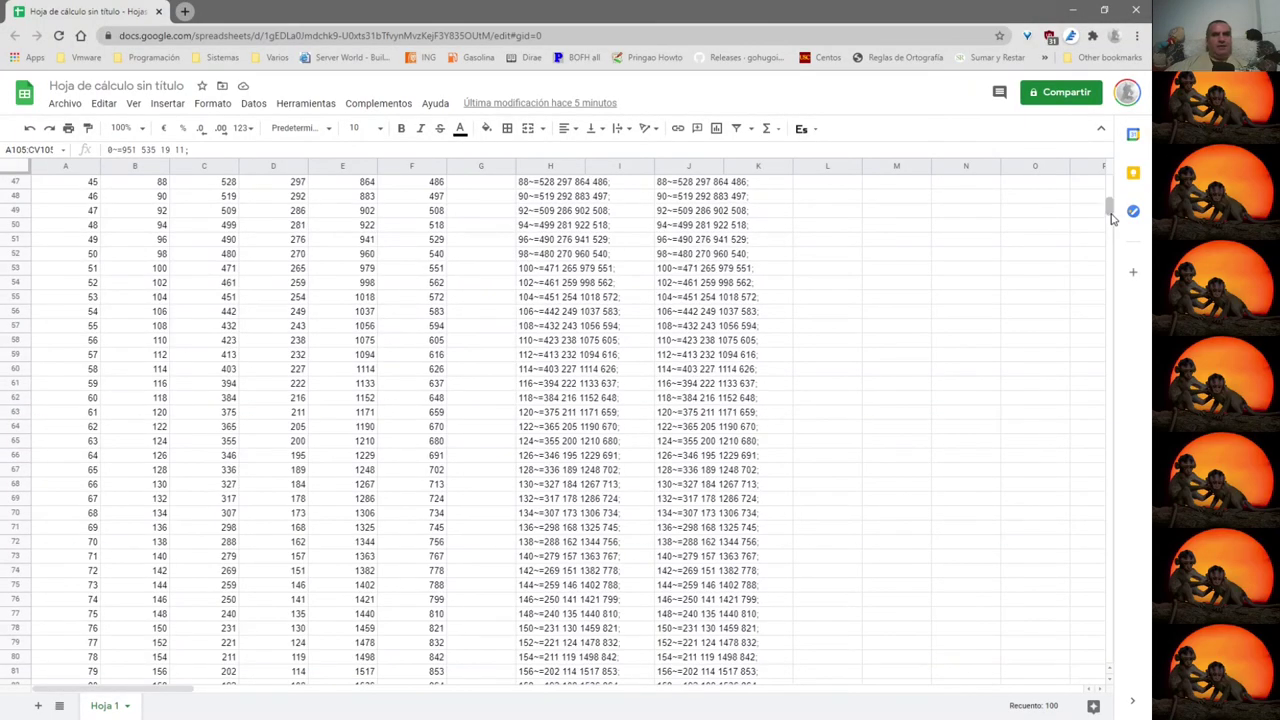
click(138, 212)
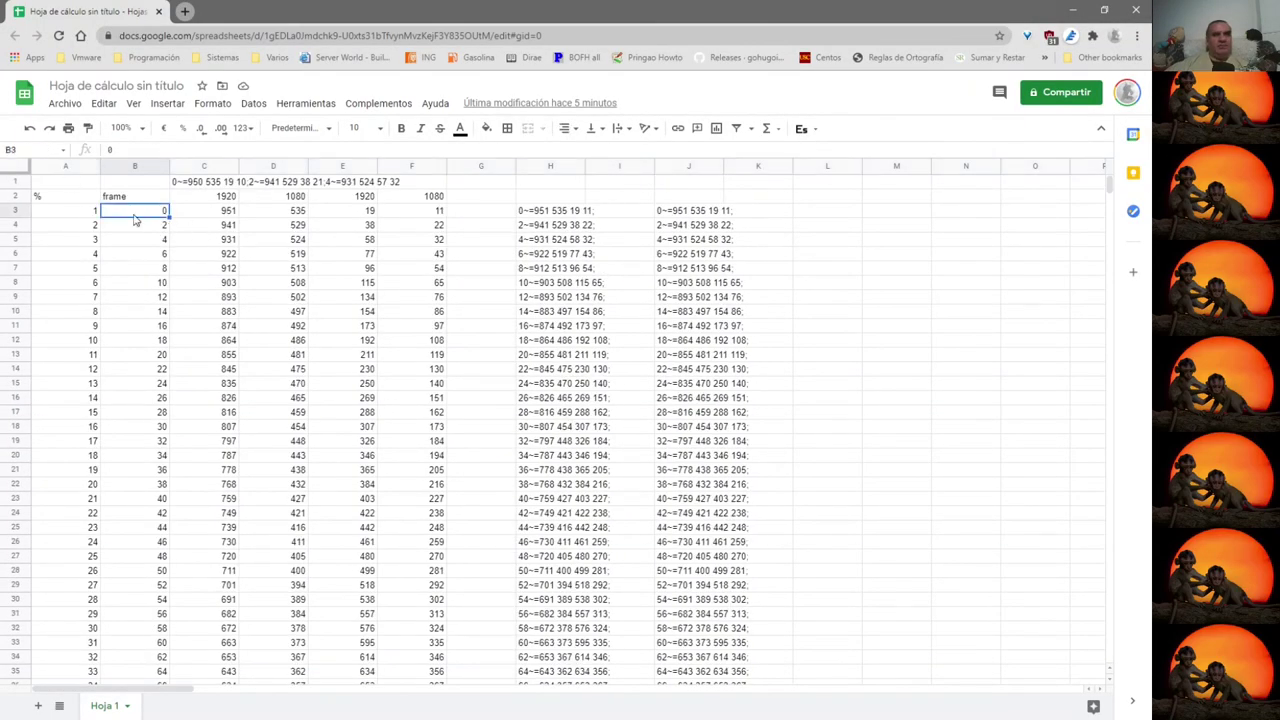
click(77, 211)
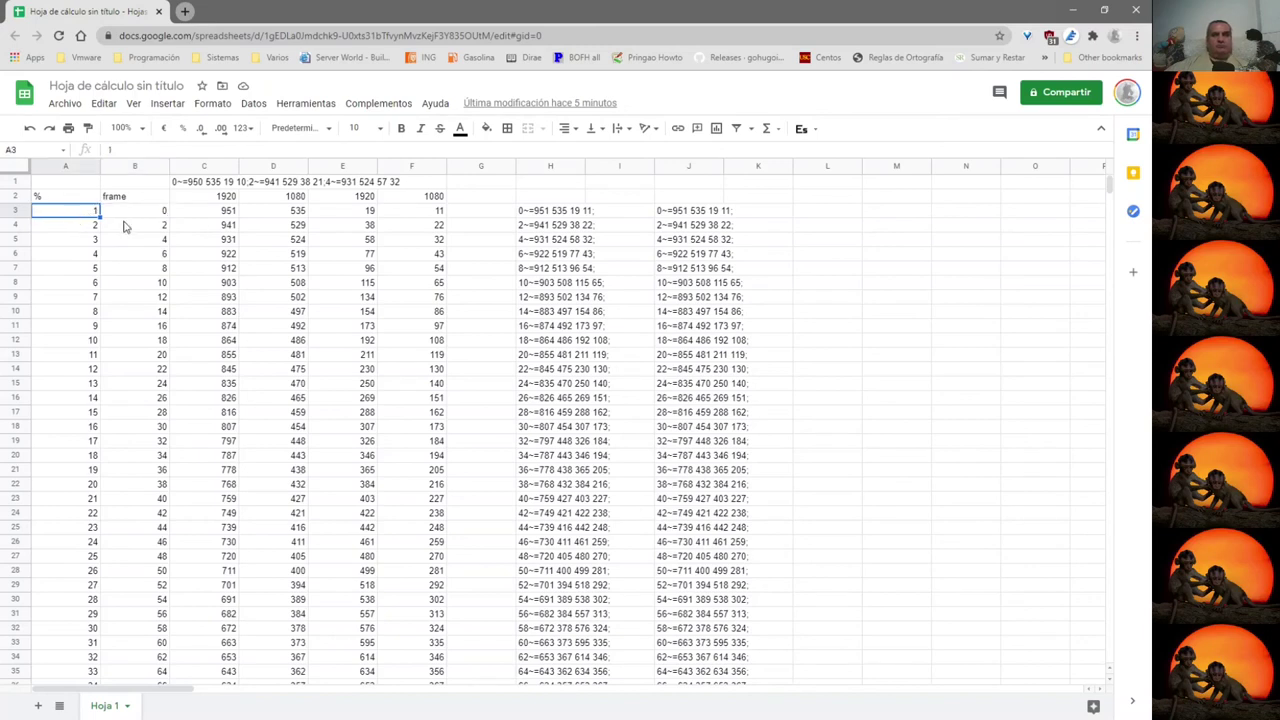
click(152, 227)
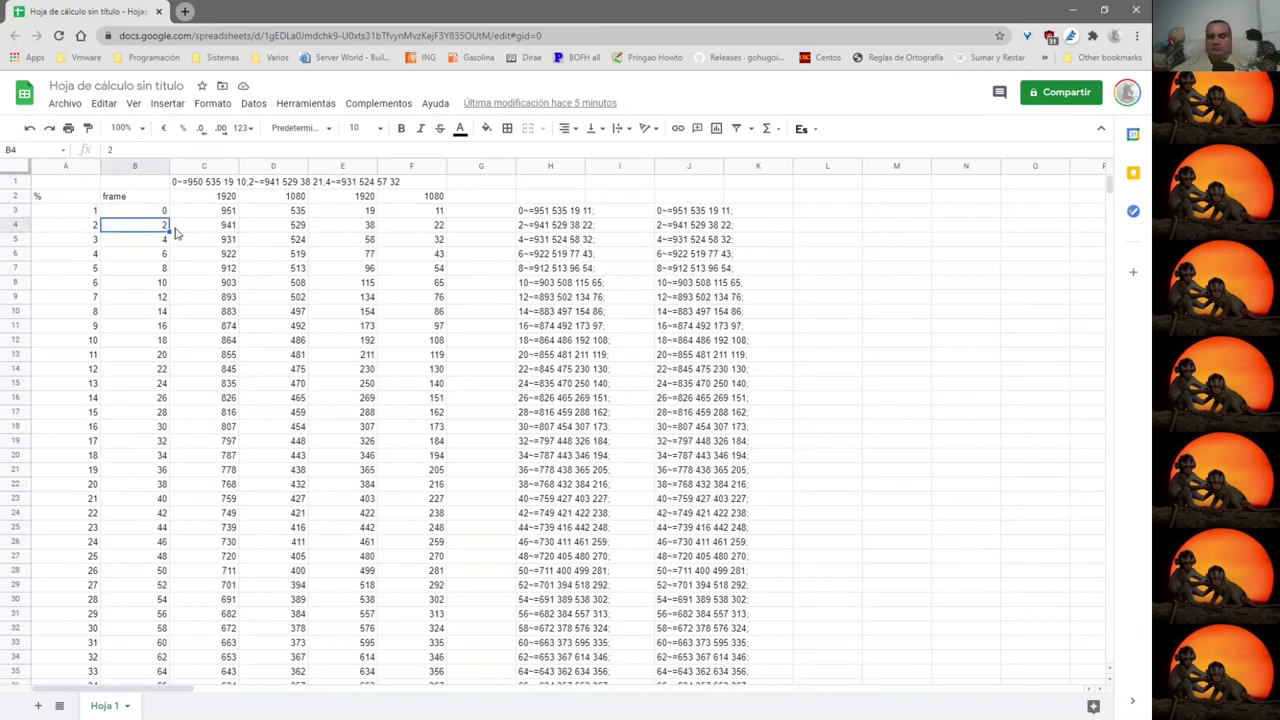
text(1)
key(Return)
text(2)
key(Return)
text(3)
key(Return)
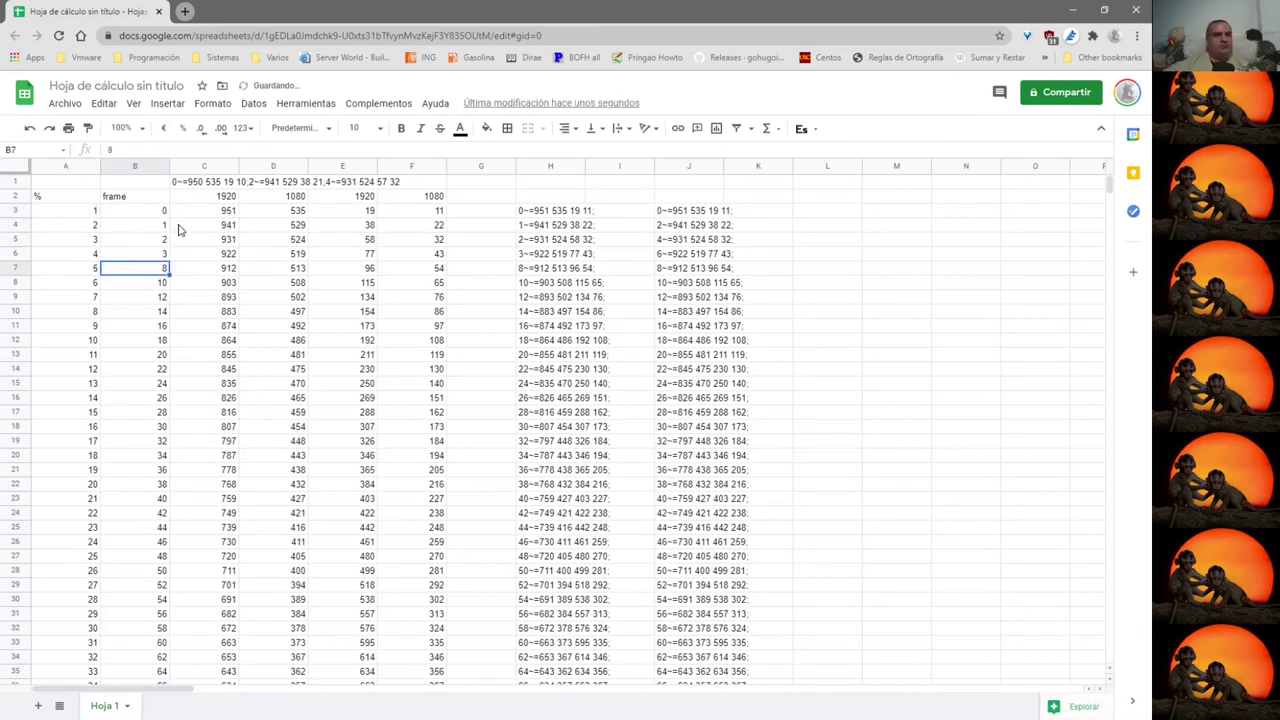
Extend the one-frame series from B3:B6 down the frame column to row 102.
key(Up)
drag(135, 211, 135, 254)
drag(170, 261, 170, 490)
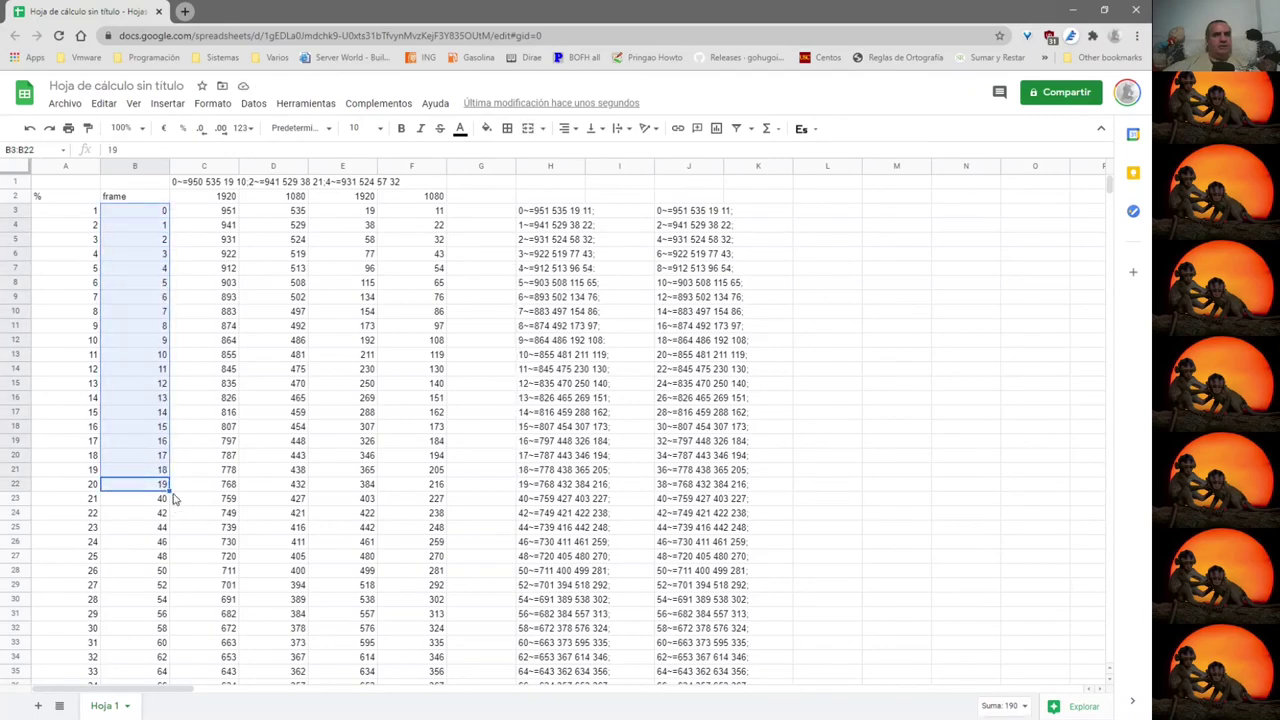
scroll(176, 430, down, 15)
scroll(183, 335, up, 7)
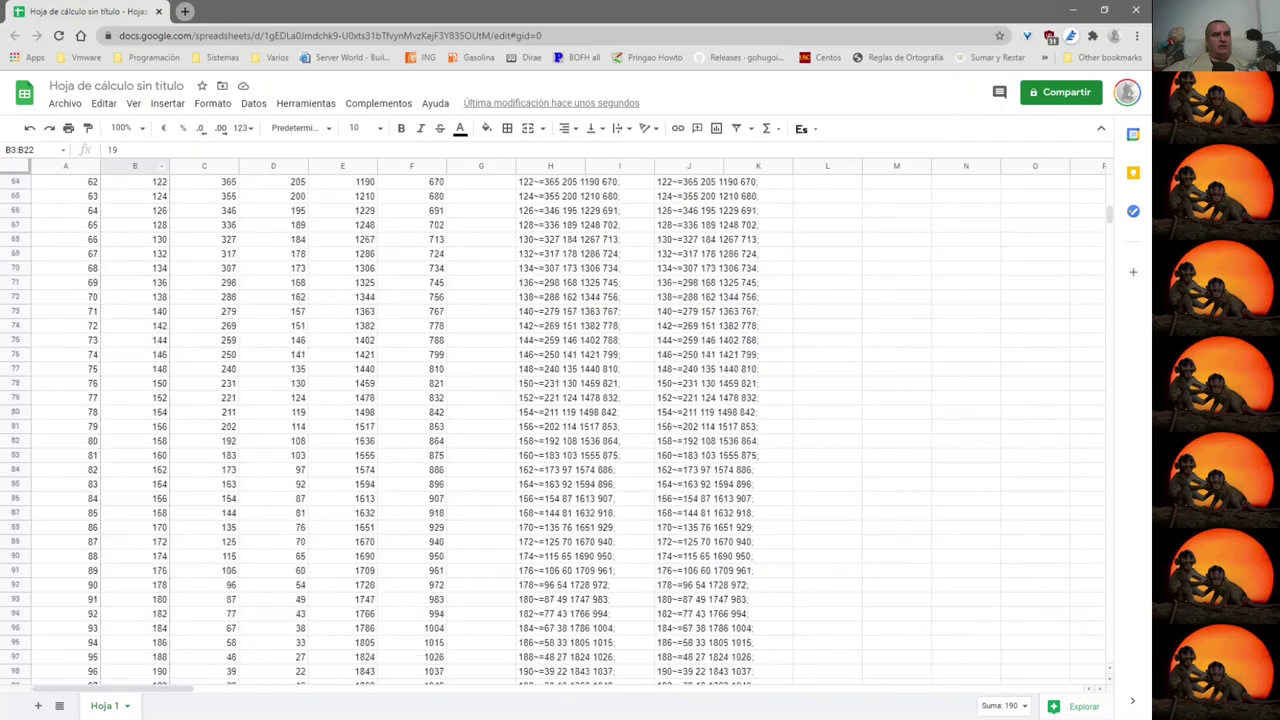
scroll(191, 670, down, 12)
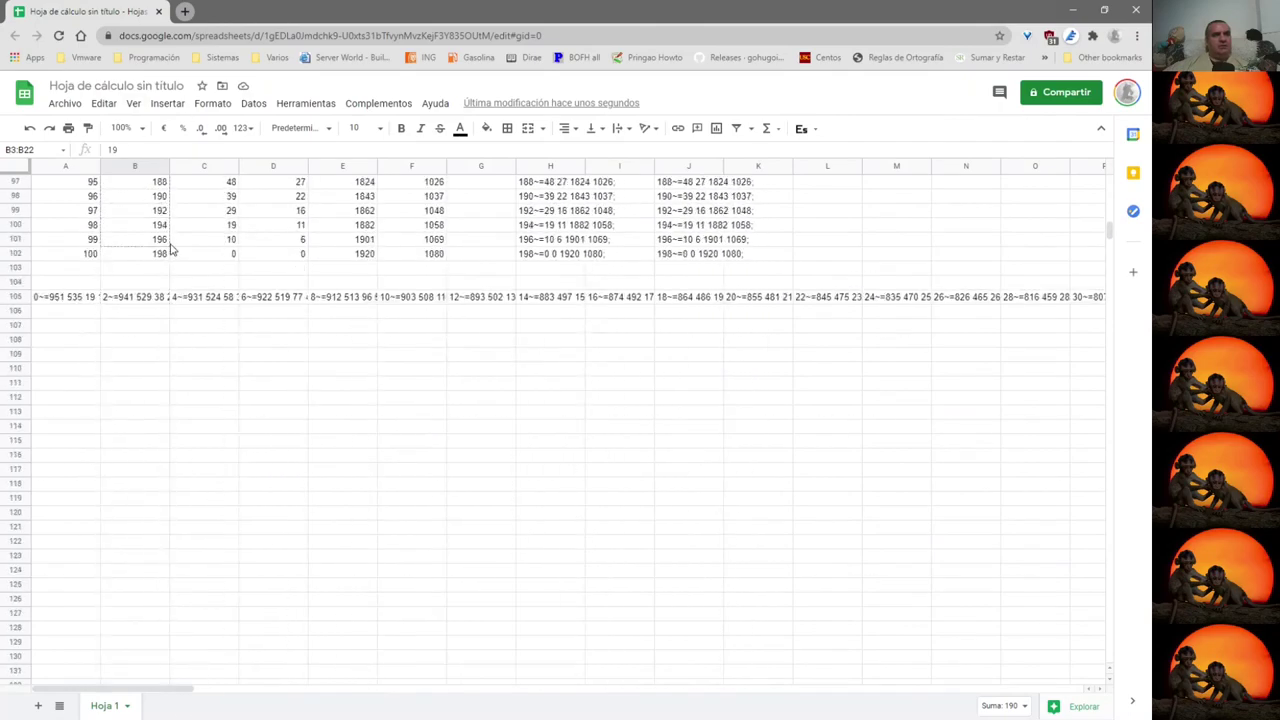
drag(166, 266, 183, 257)
Copy the keyframe formulas in H3:H102 and paste them as values only into column J from J3.
scroll(457, 298, up, 3)
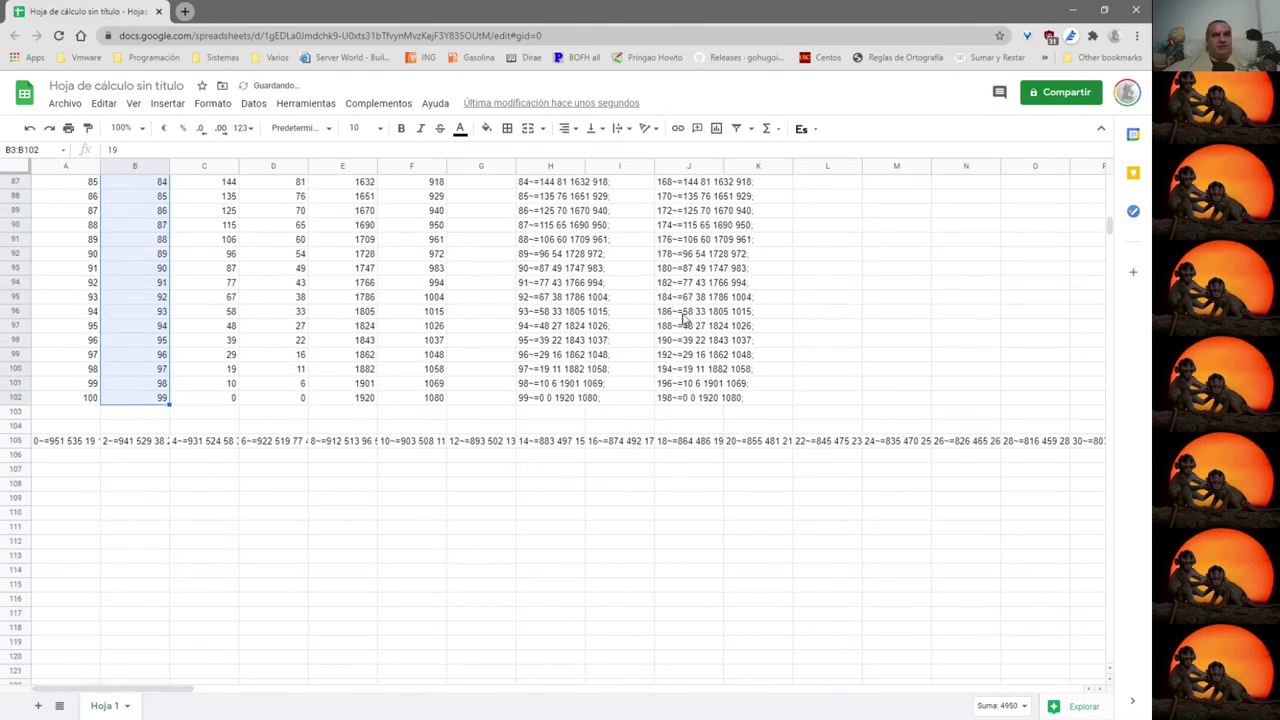
scroll(440, 354, up, 2)
click(548, 472)
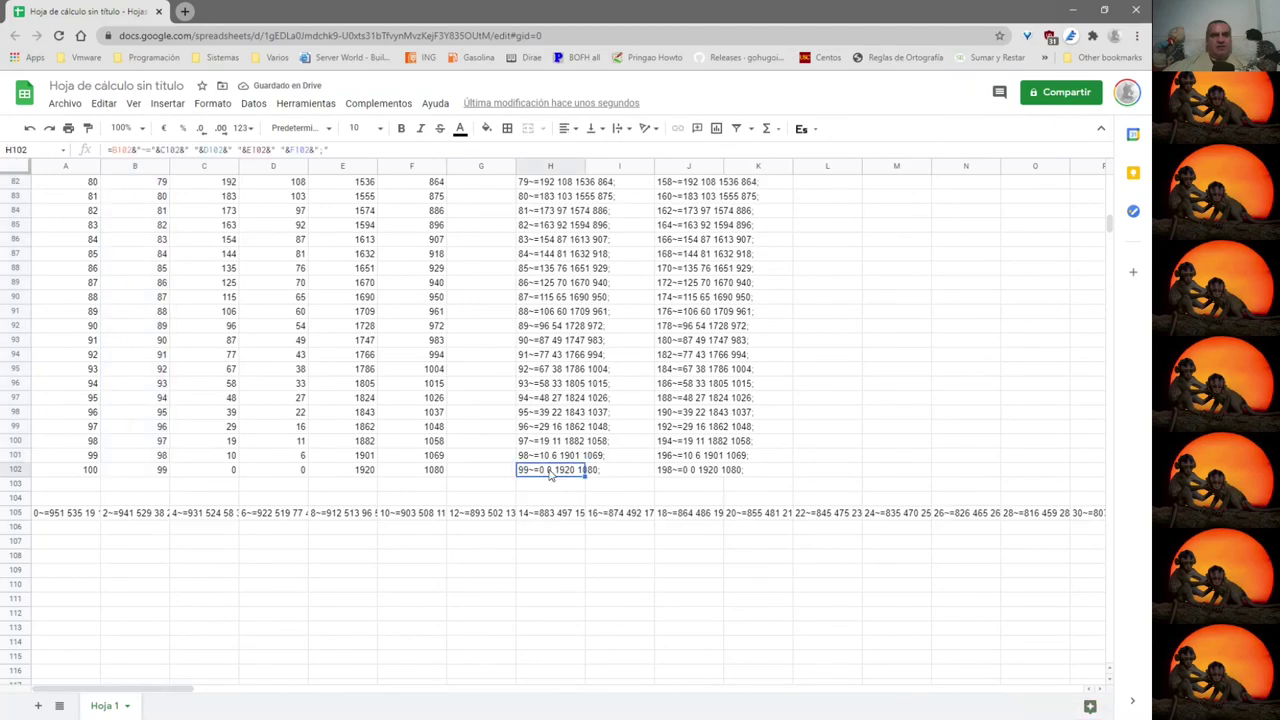
scroll(552, 360, up, 20)
shift+click(548, 210)
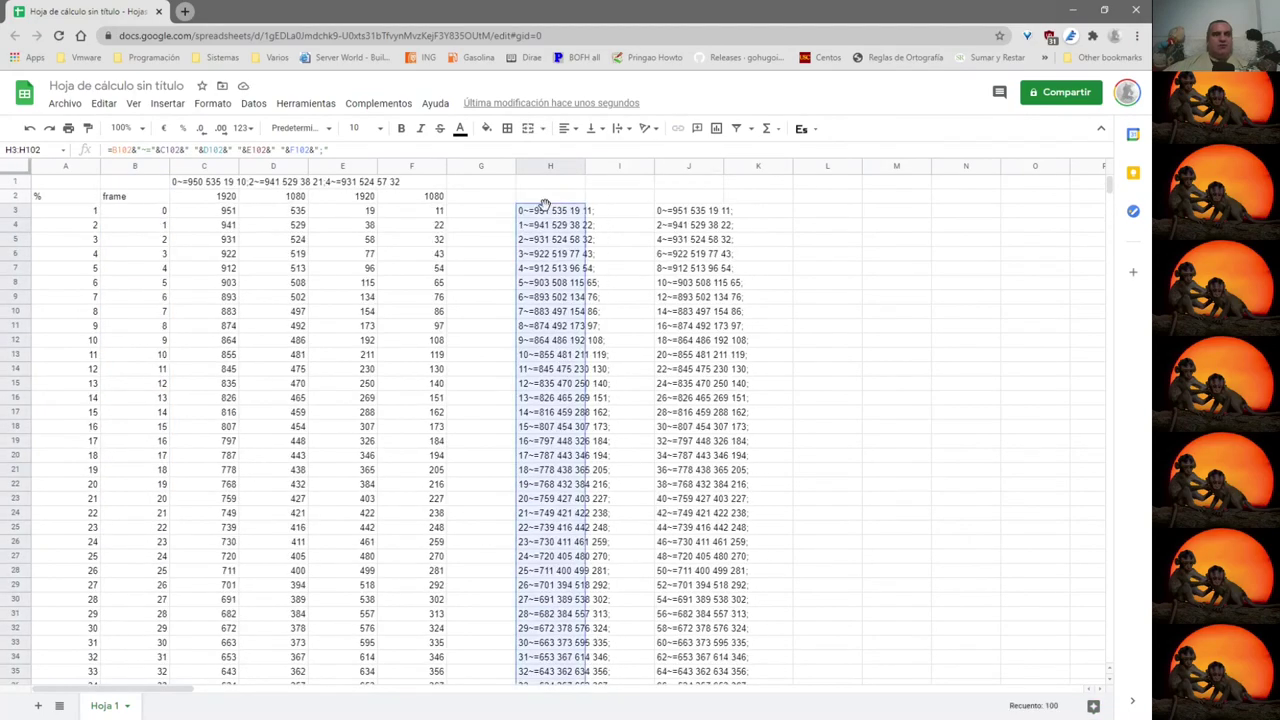
key(ctrl+c)
click(688, 210)
key(ctrl+v)
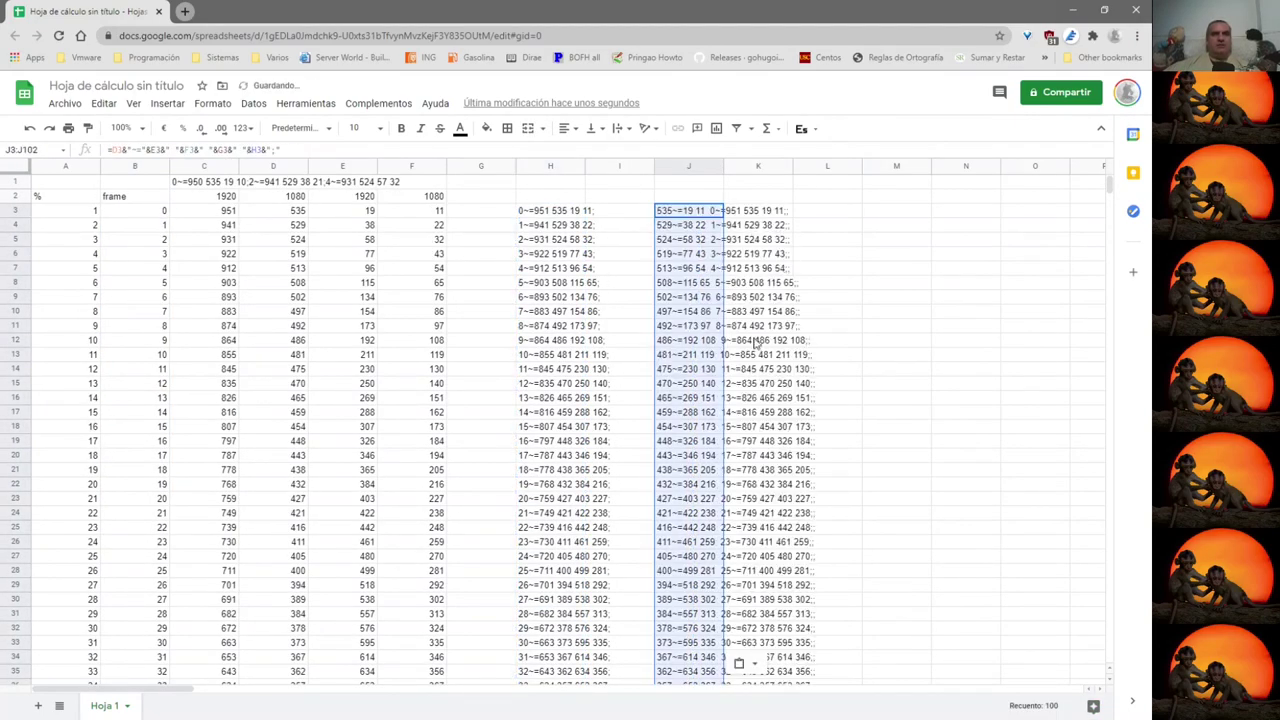
scroll(757, 344, down, 5)
click(764, 493)
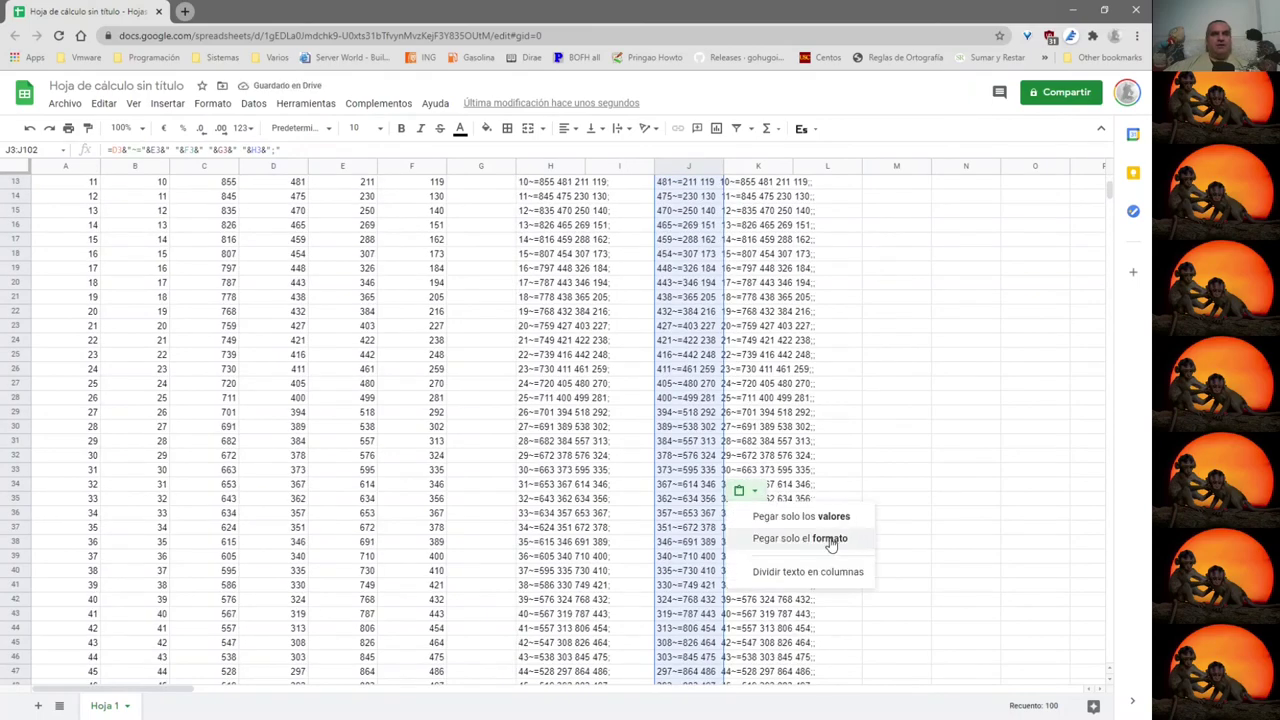
click(803, 516)
Copy the keyframe strings in J3:J102 and select cell A106 as the paste destination.
scroll(670, 475, down, 15)
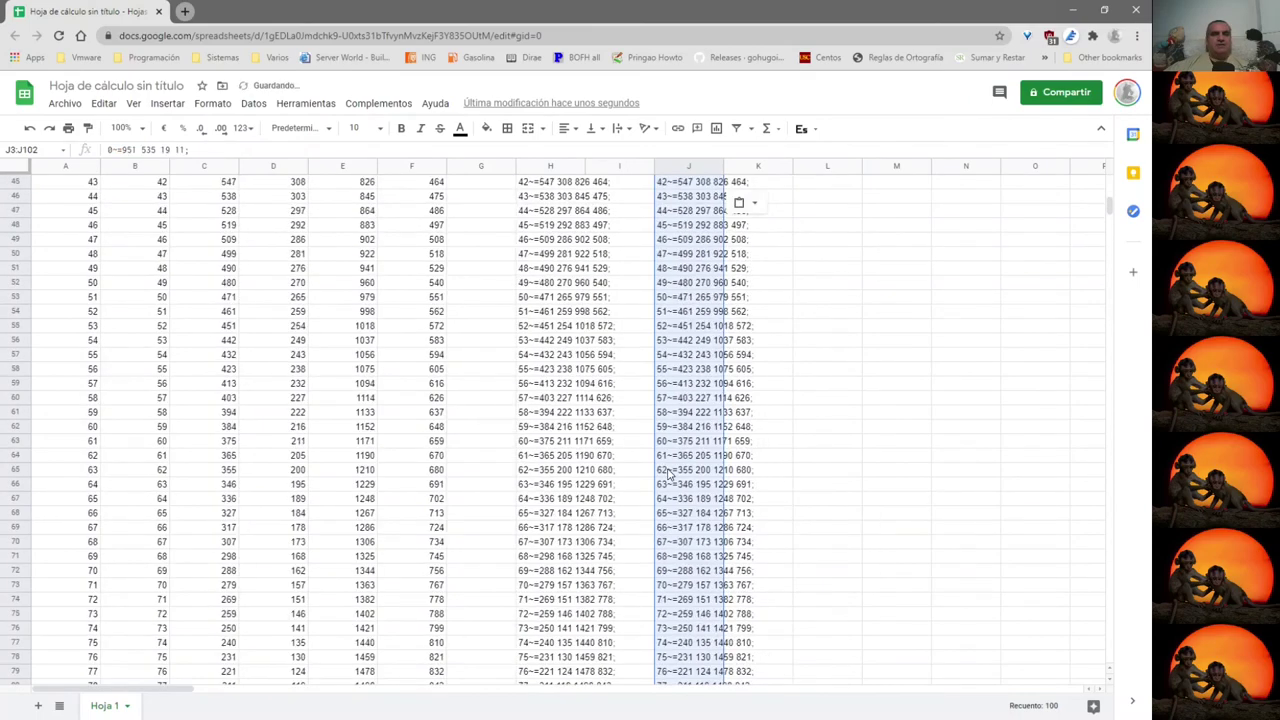
scroll(85, 376, down, 1)
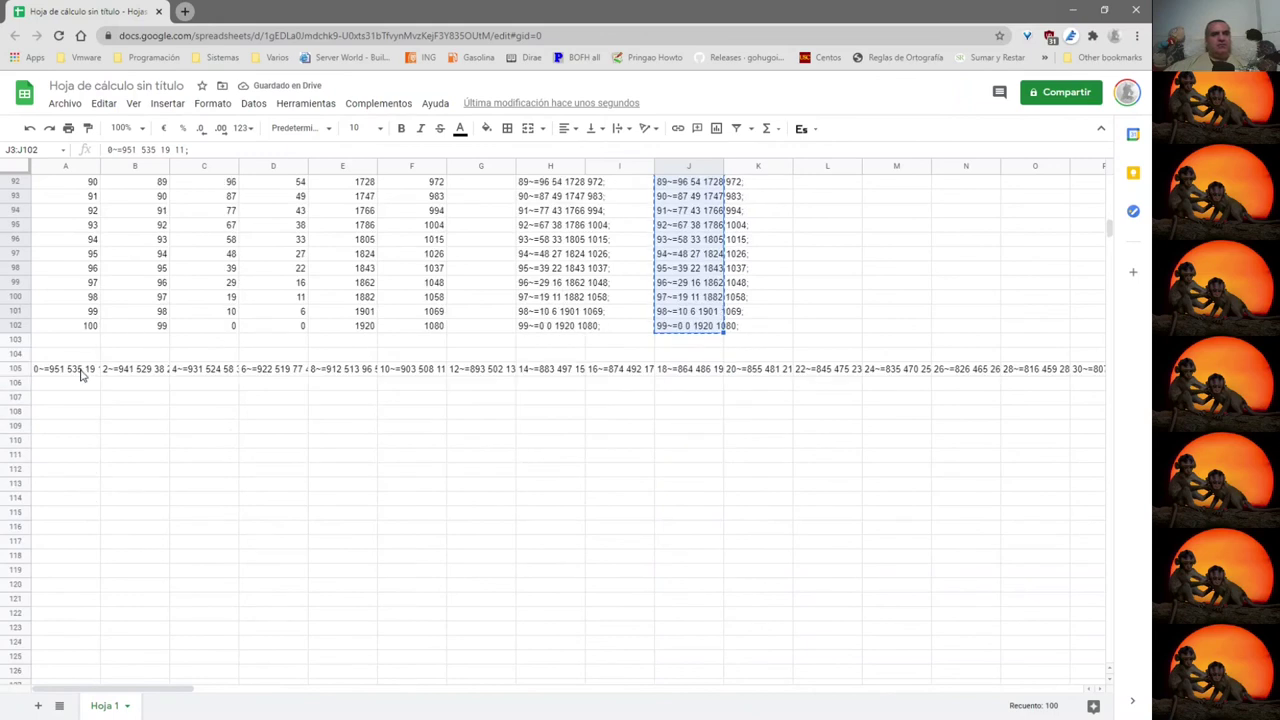
click(78, 383)
key(ctrl+v)
click(118, 663)
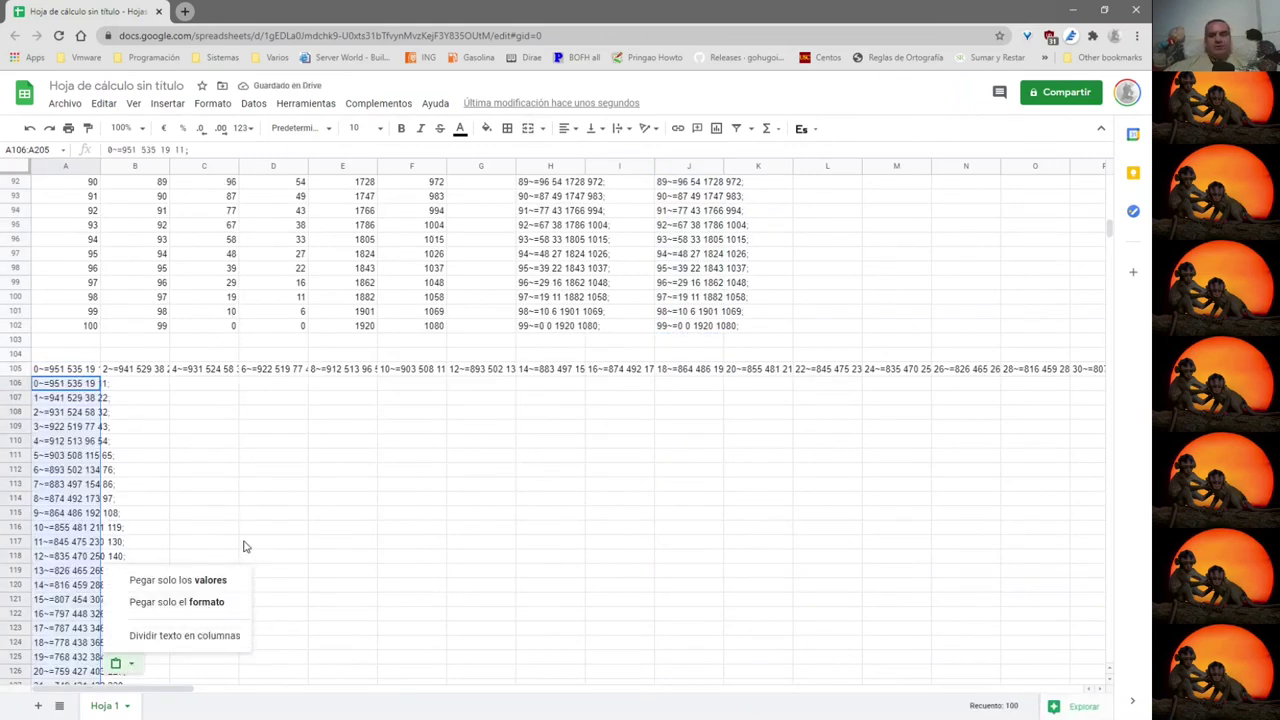
key(ctrl+z)
Paste the copied keyframe strings transposed into row 106 starting at A106, and copy the resulting row.
click(103, 103)
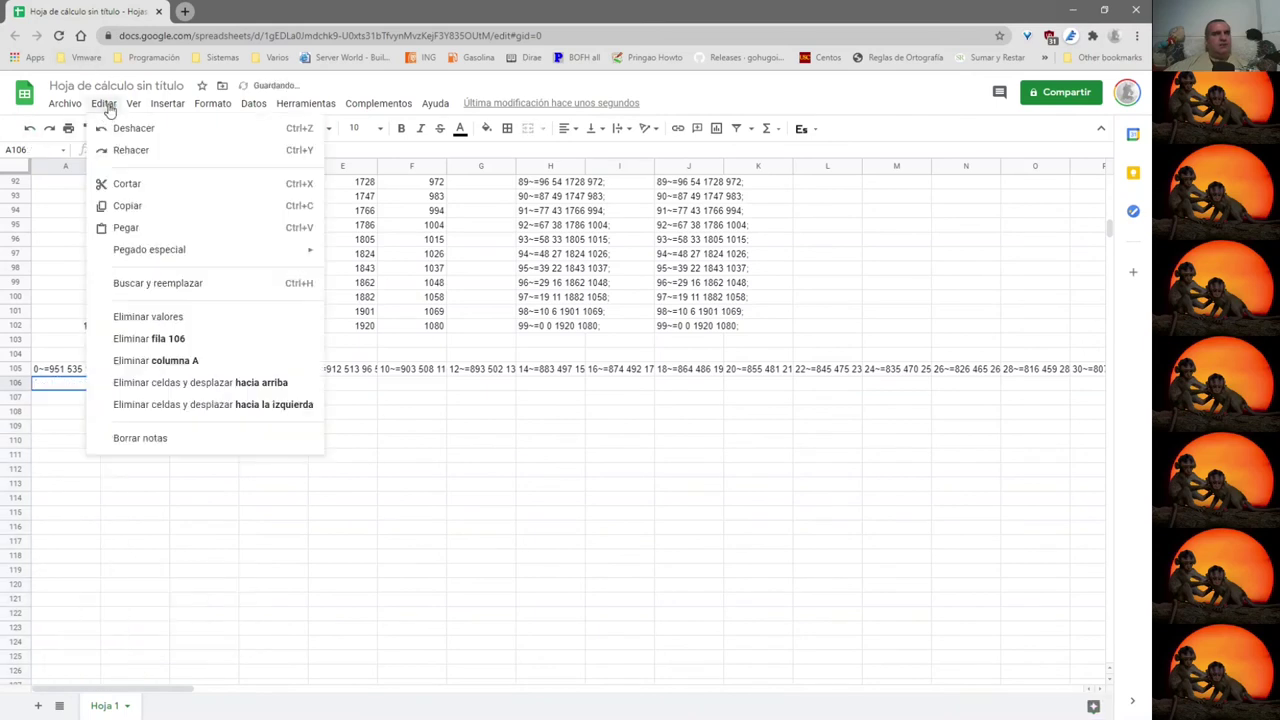
mouse_move(229, 250)
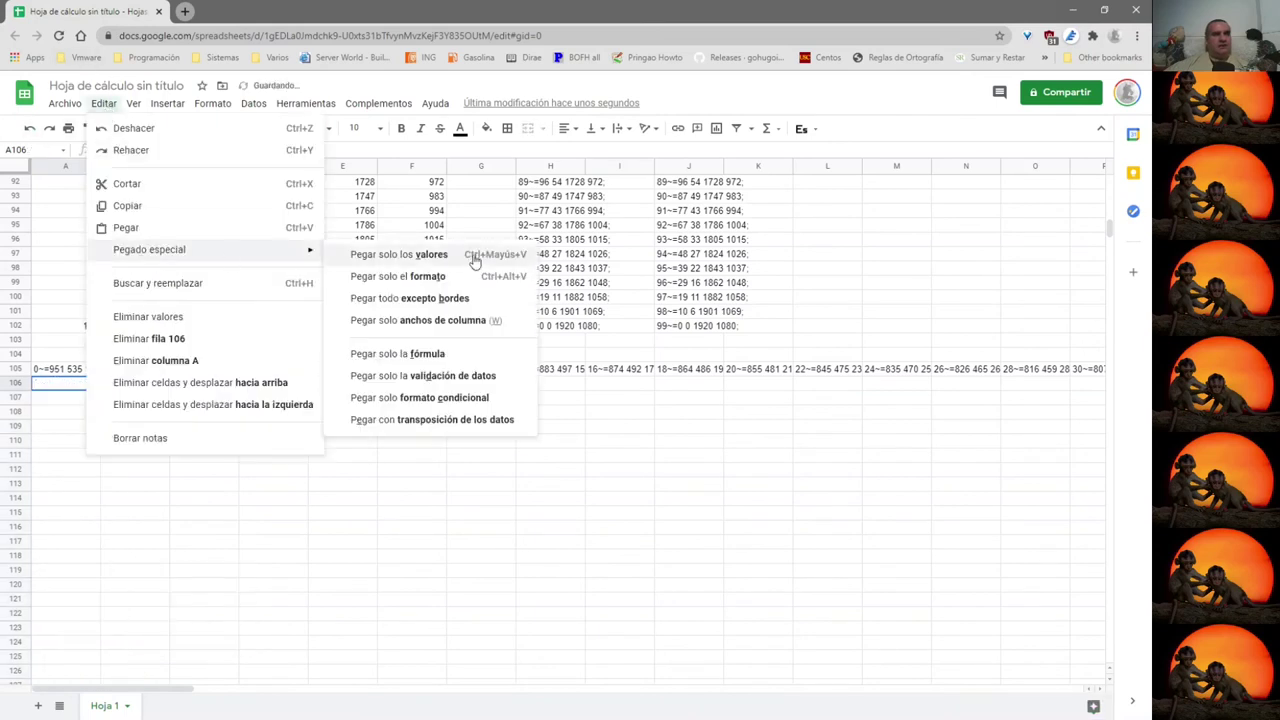
click(440, 420)
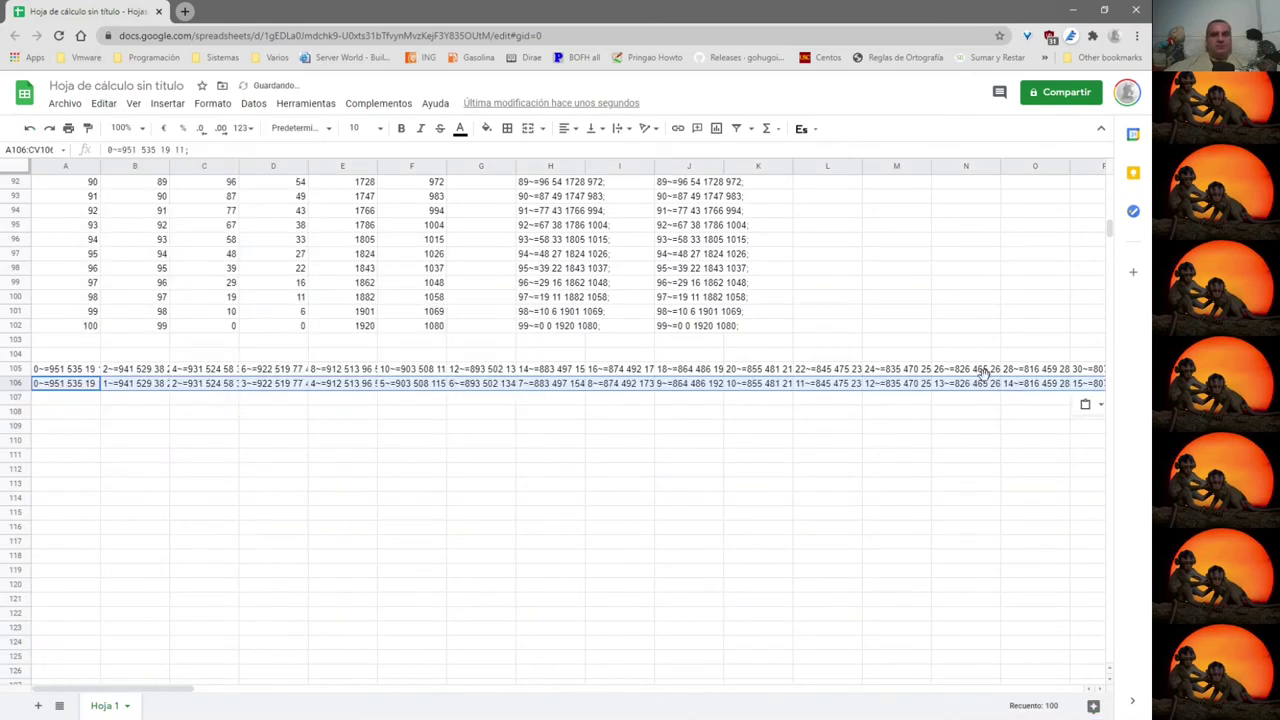
key(ctrl+c)
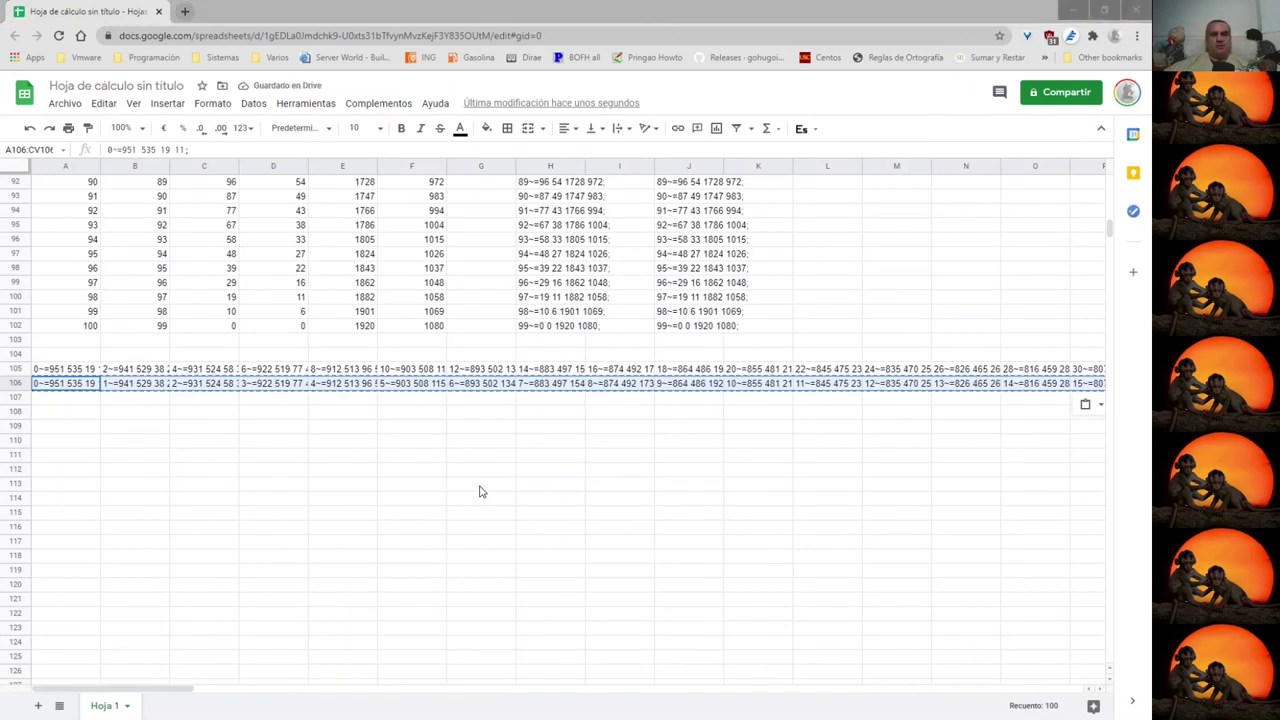
Switch to Visual Studio Code and delete the entire old keyframe line from the untitled file.
key(alt+Tab)
click(423, 33)
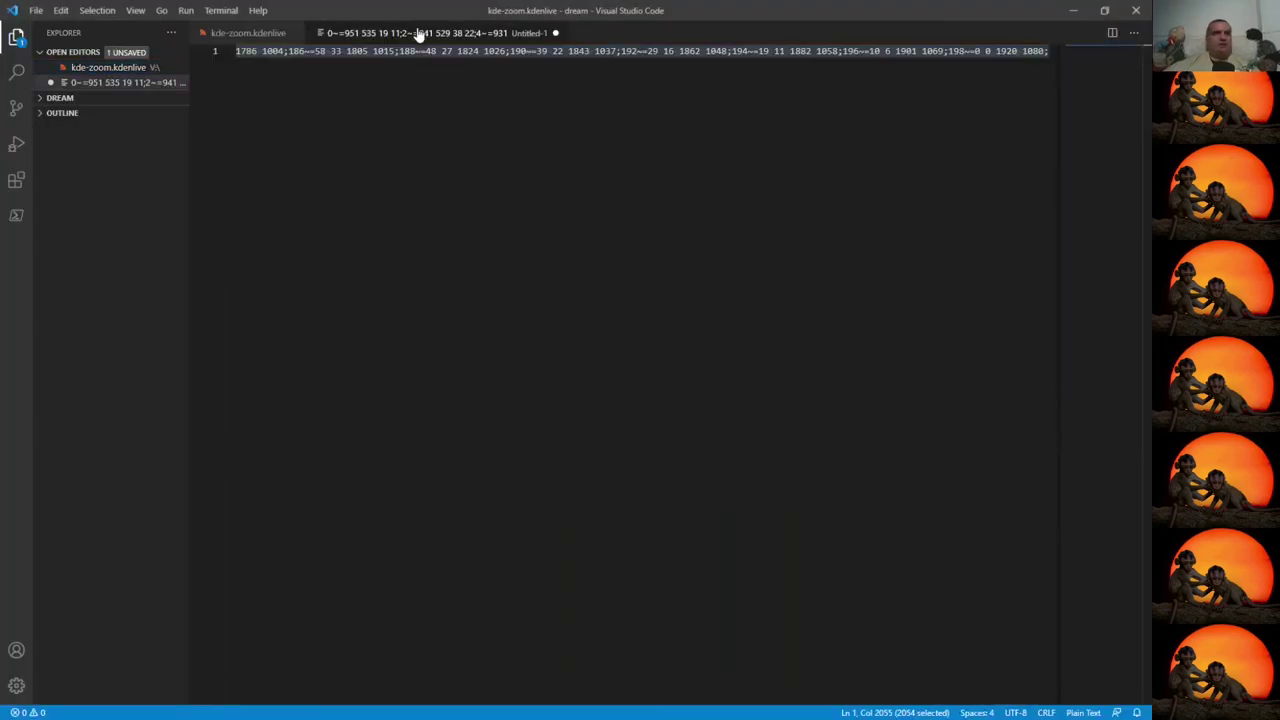
key(ctrl+a)
key(BackSpace)
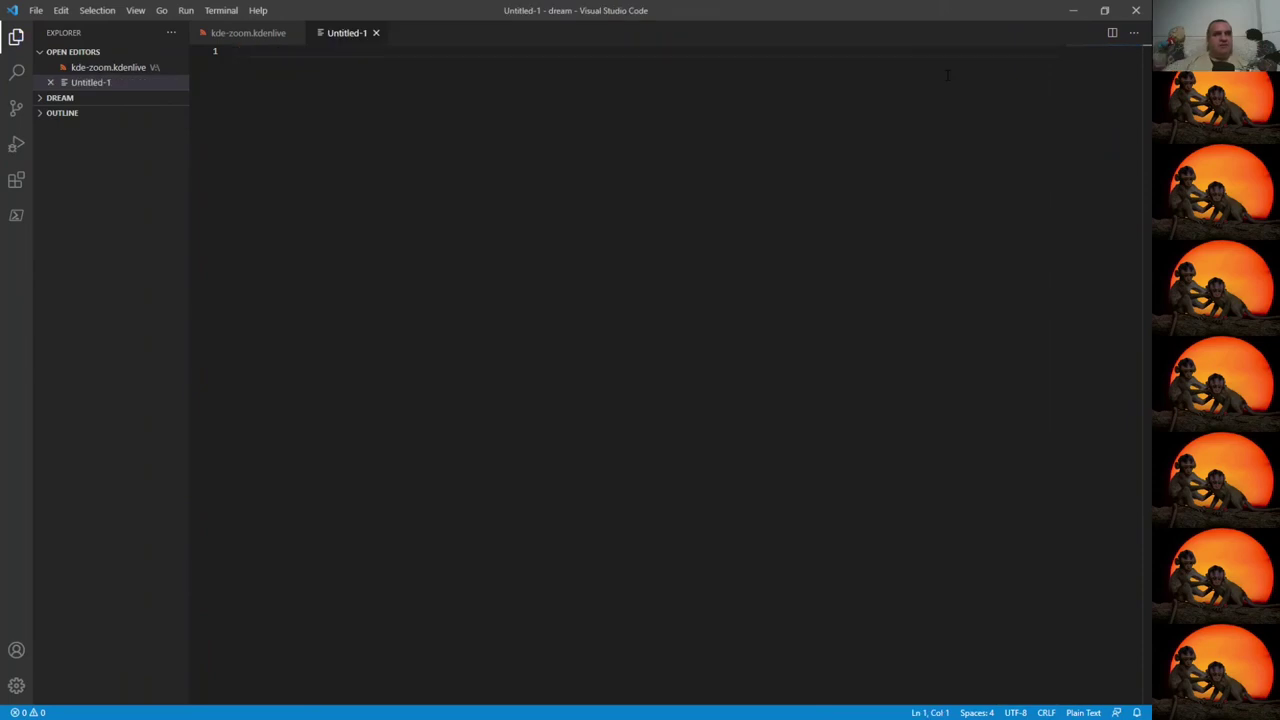
Paste the copied keyframe row into the empty untitled file and replace all tab characters between the keyframes with nothing.
key(ctrl+v)
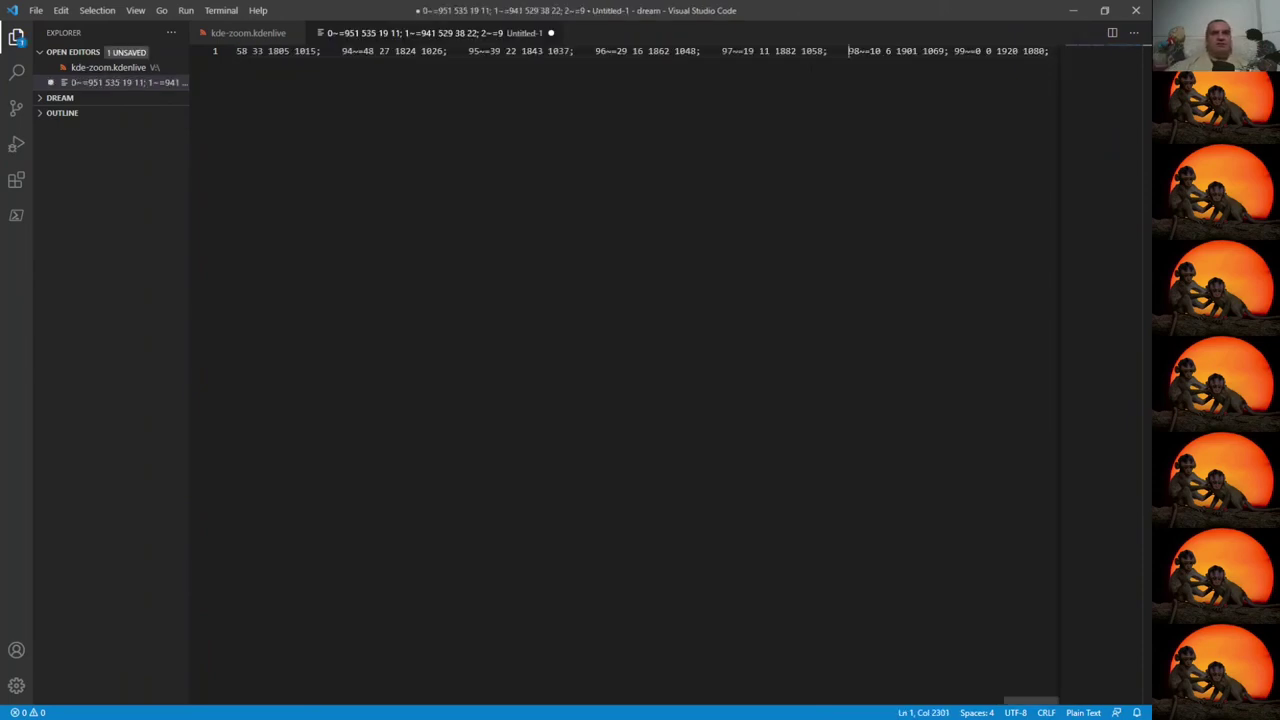
key(shift+Left)
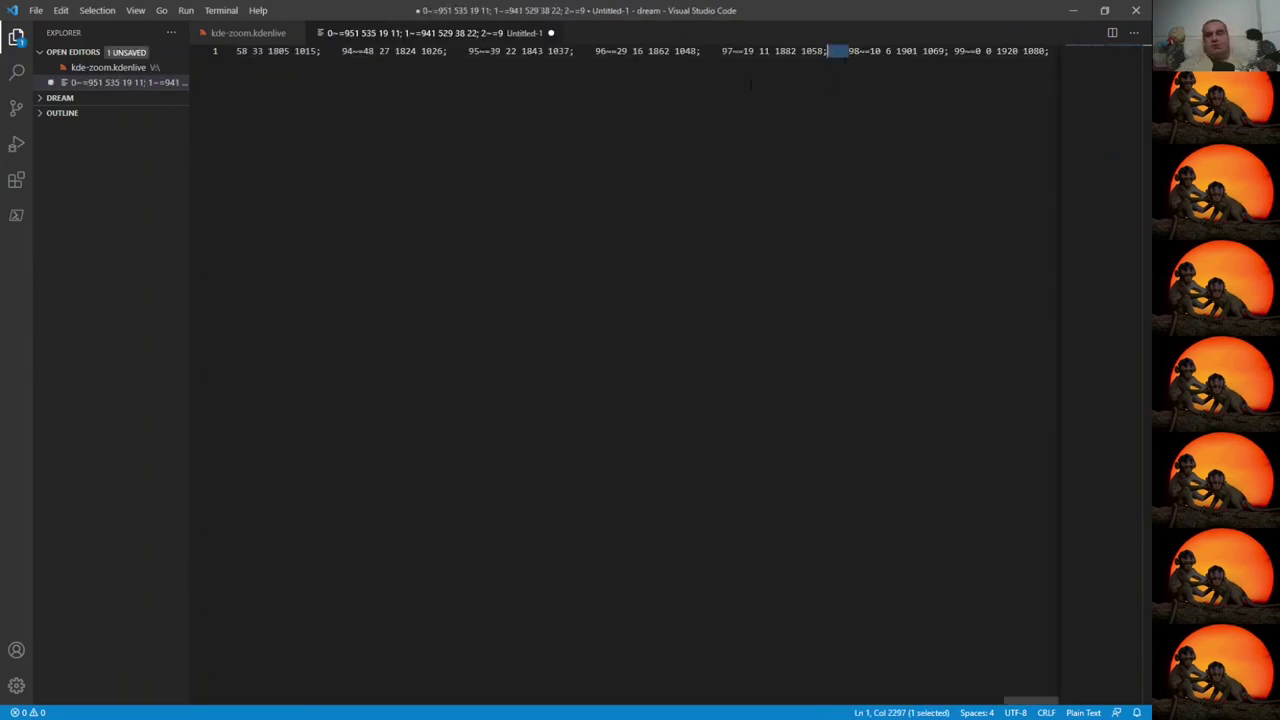
key(ctrl+h)
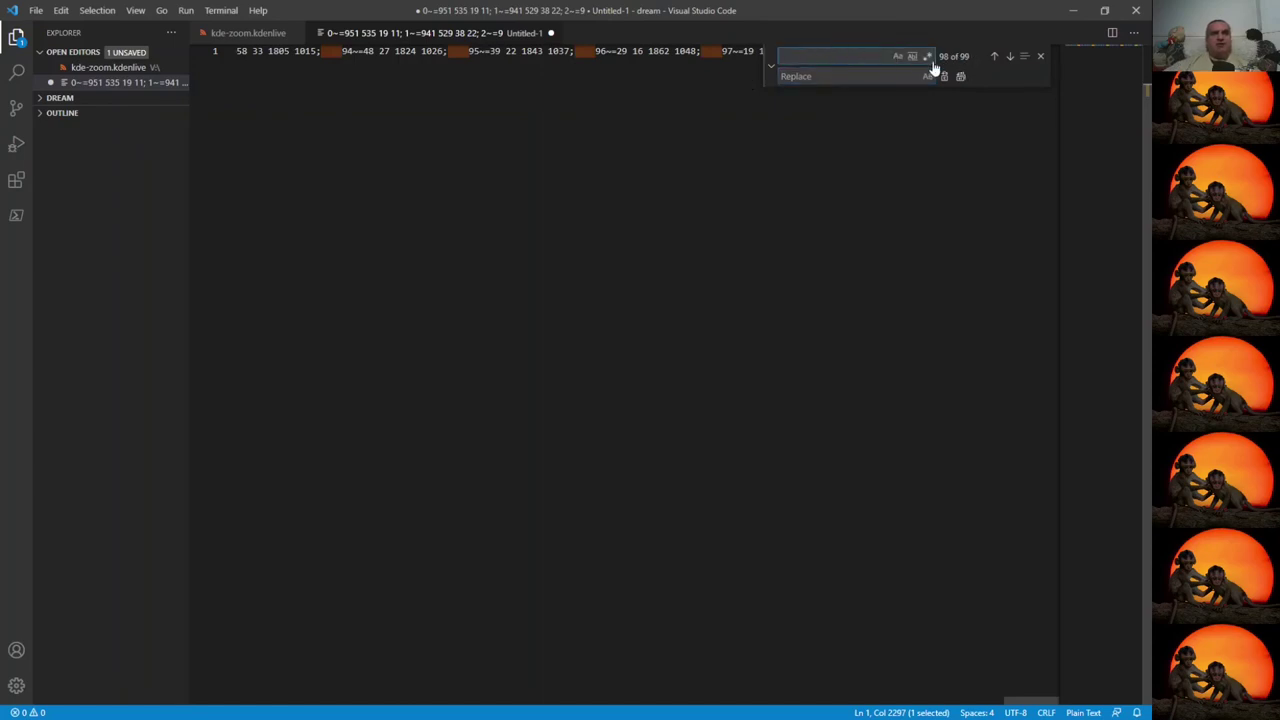
click(850, 79)
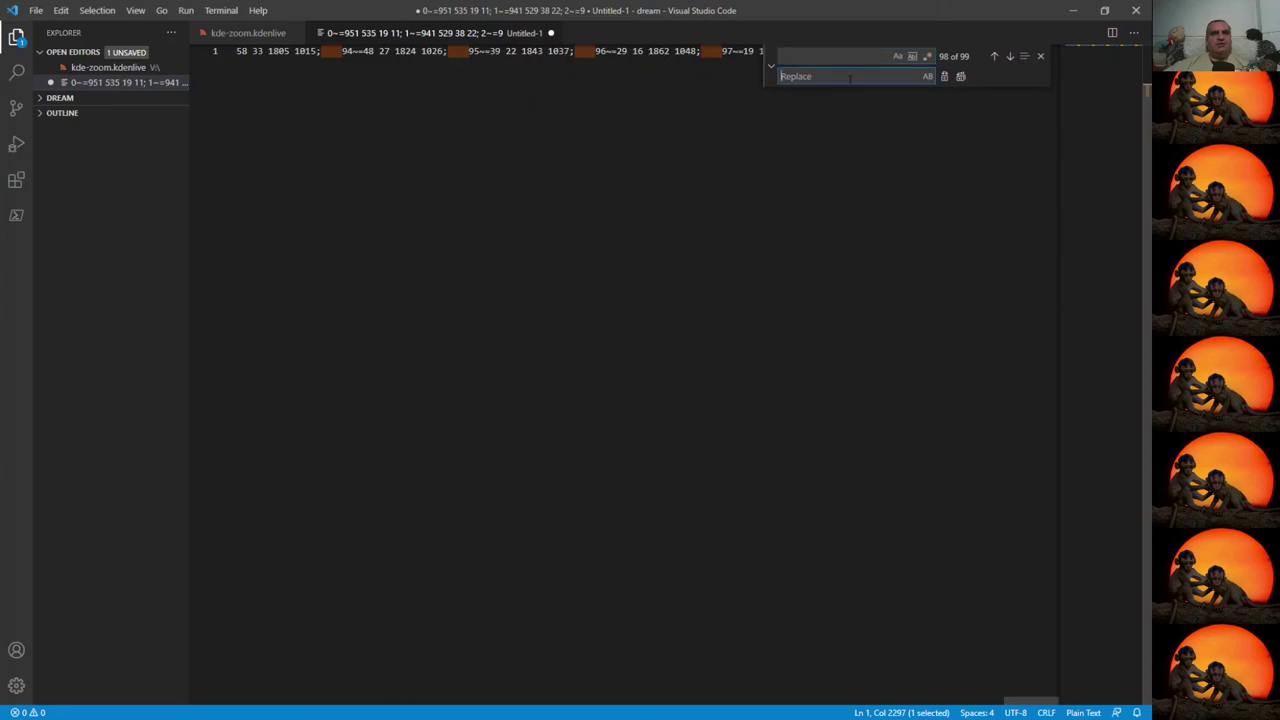
click(961, 77)
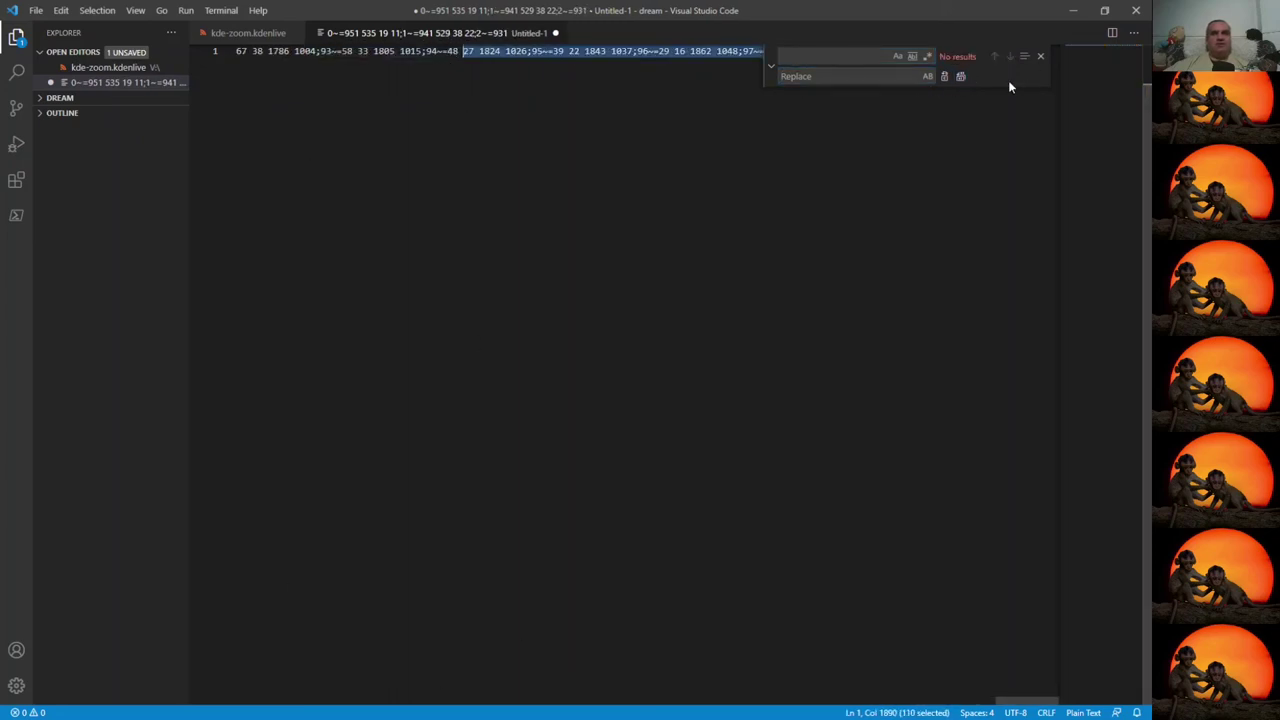
click(1040, 57)
Copy the entire cleaned keyframe line and switch to the kde-zoom.kdenlive file.
key(End)
key(shift+Home)
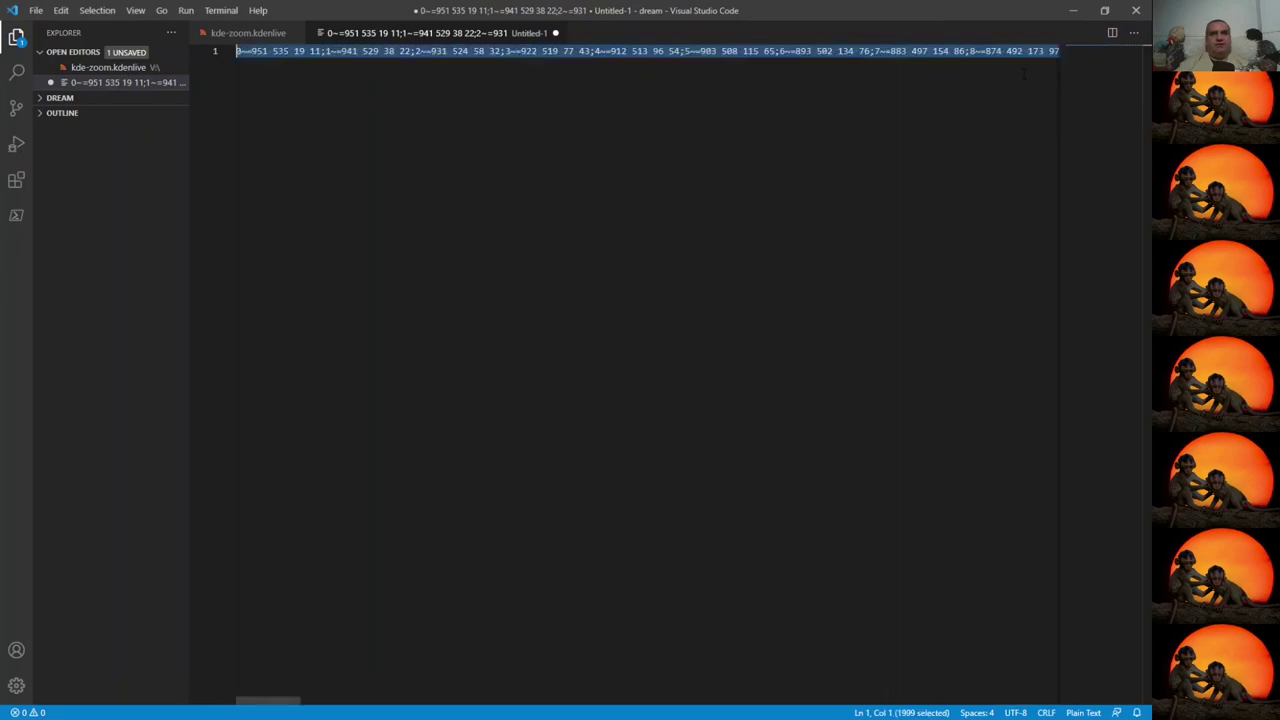
key(ctrl+c)
key(ctrl+Tab)
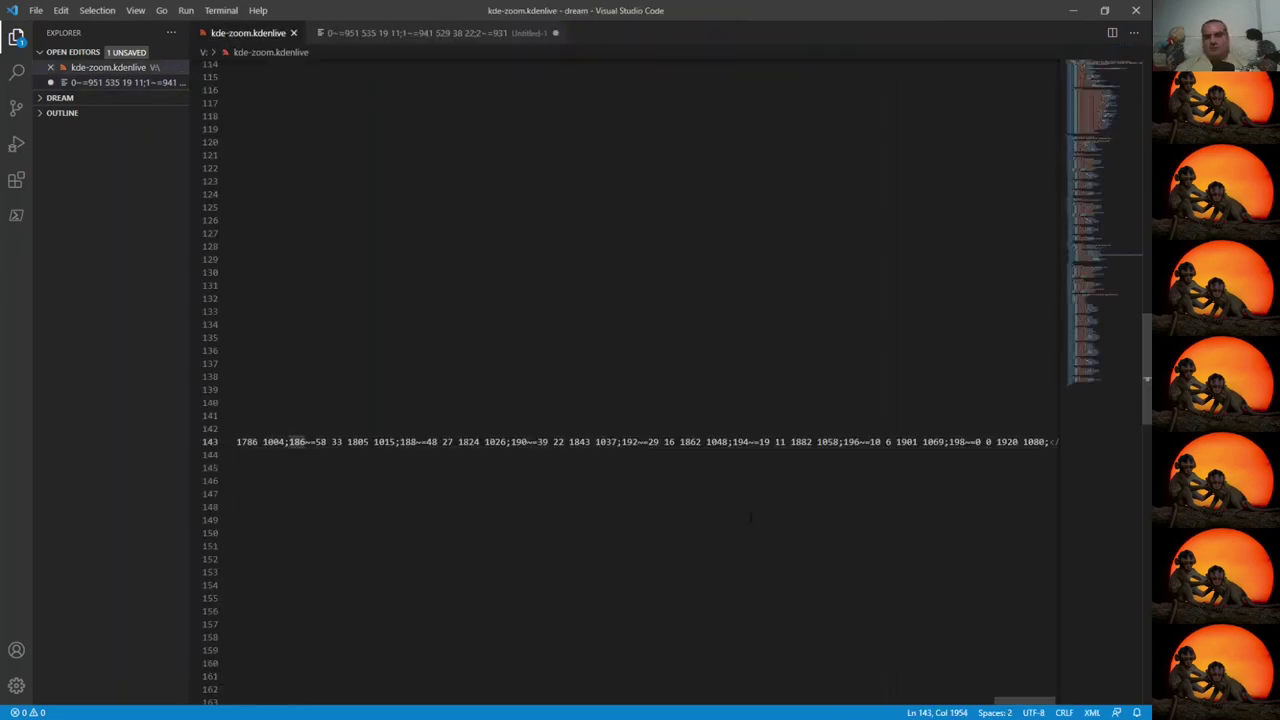
Replace the old keyframes of the transition.geometry property on line 143 with the copied string and save kde-zoom.kdenlive.
key(ctrl+v)
key(shift+Home)
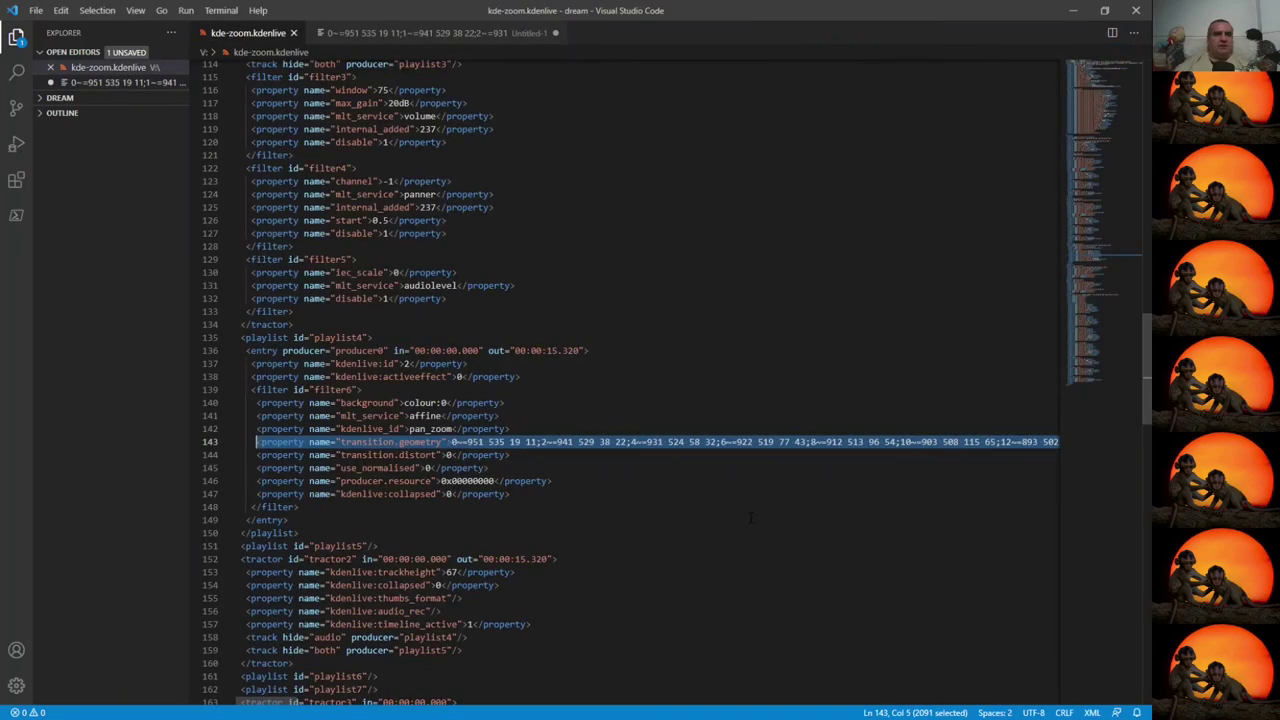
key(ctrl+shift+Right)
key(ctrl+shift+Right)
key(ctrl+shift+Right)
key(ctrl+shift+Right)
key(ctrl+shift+Right)
key(ctrl+shift+Right)
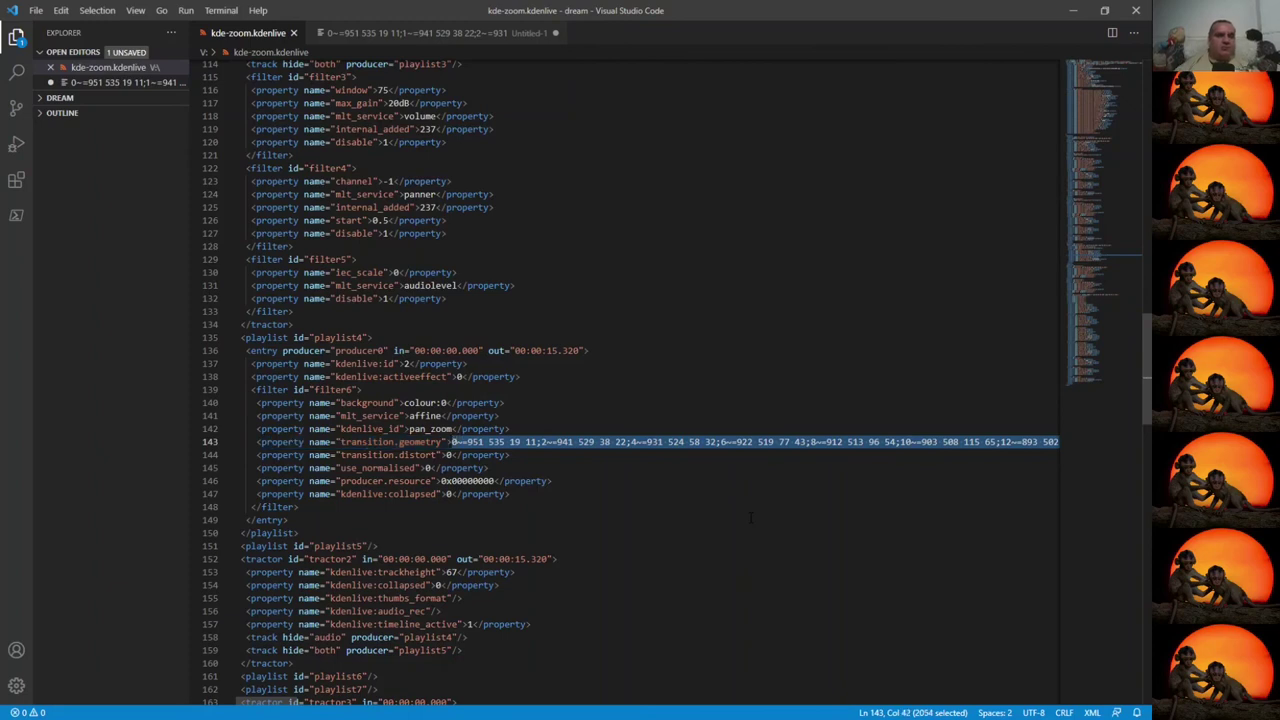
key(ctrl+v)
key(ctrl+s)
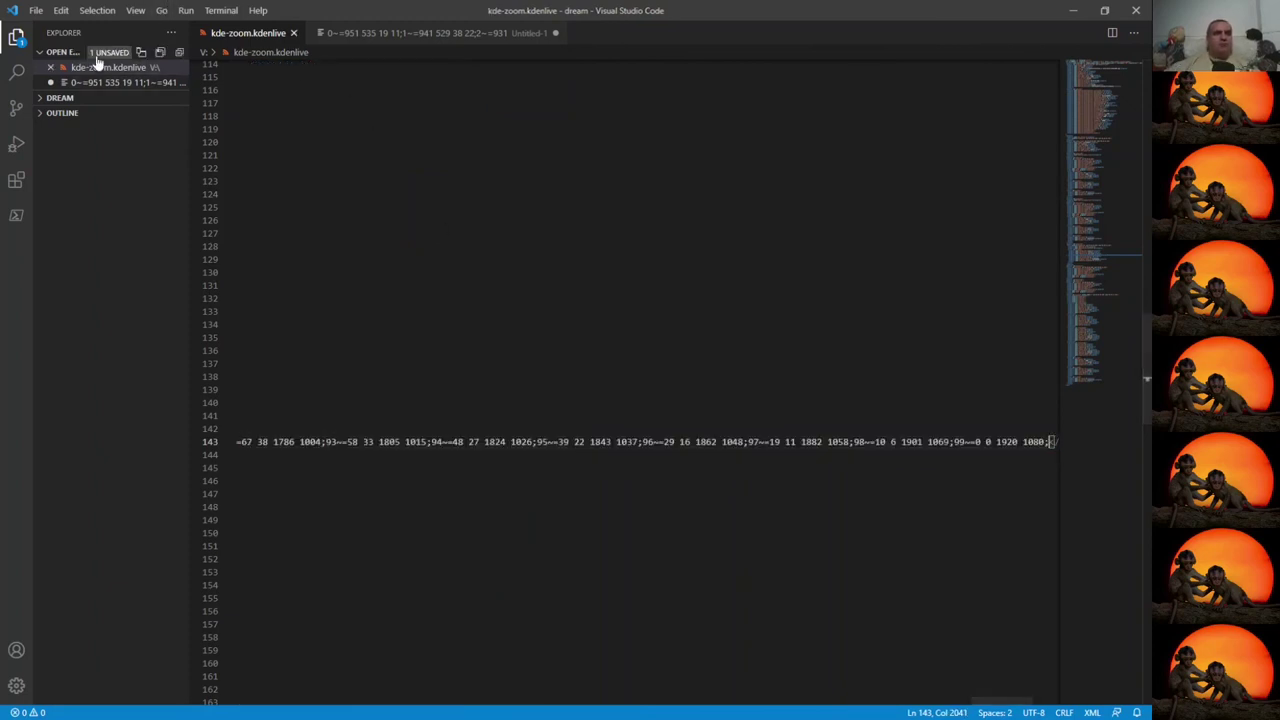
Leave the untitled file, switch to Kdenlive and open the recent project kde-zoom.kdenlive.
click(555, 33)
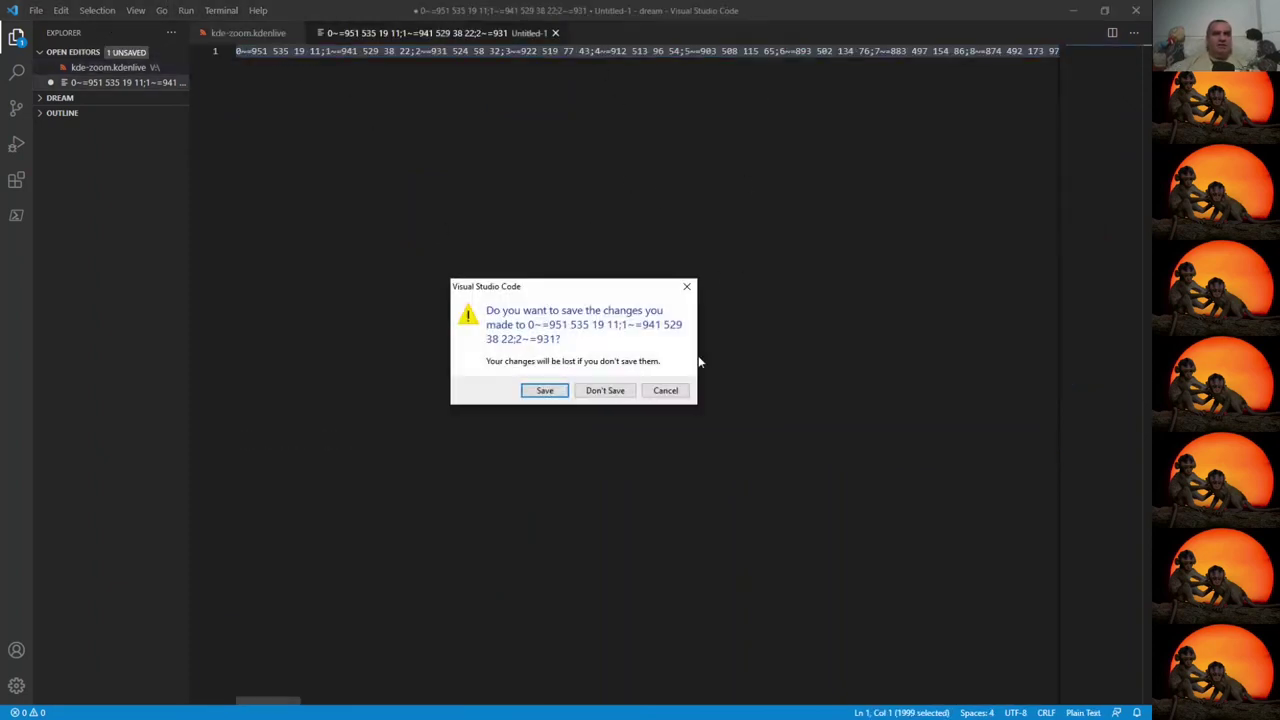
key(Escape)
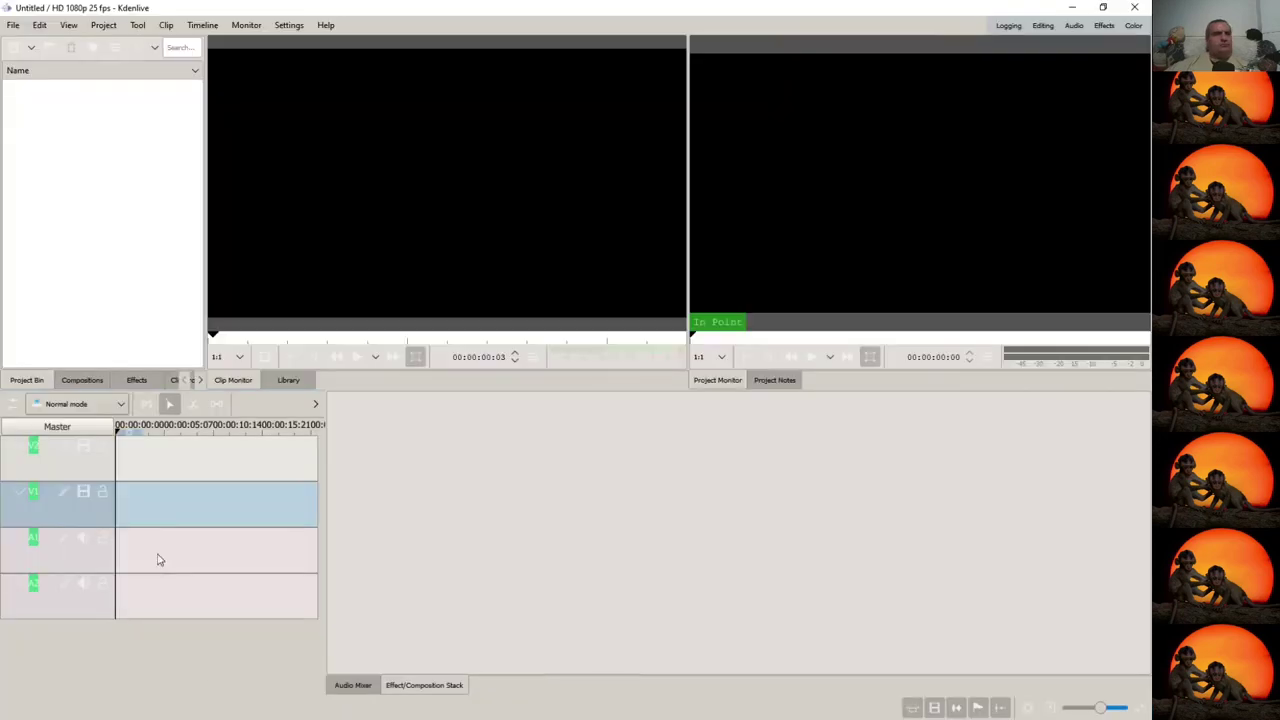
click(20, 24)
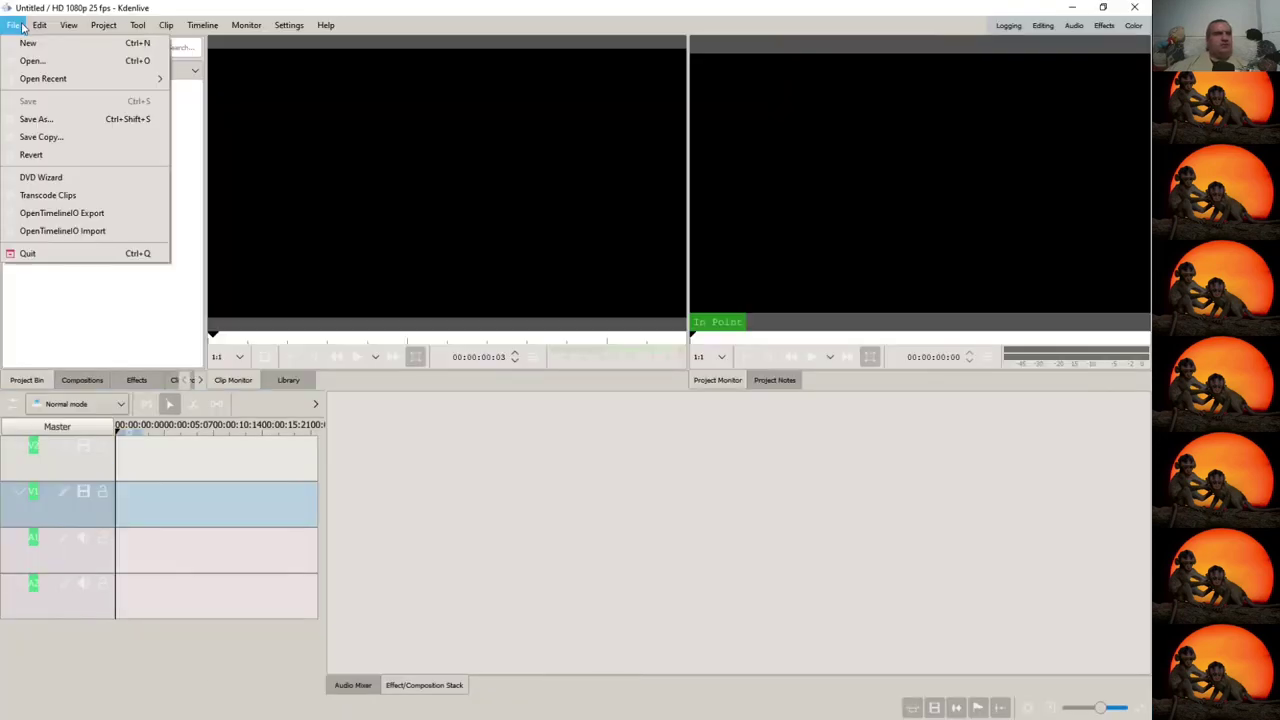
mouse_move(33, 78)
click(335, 82)
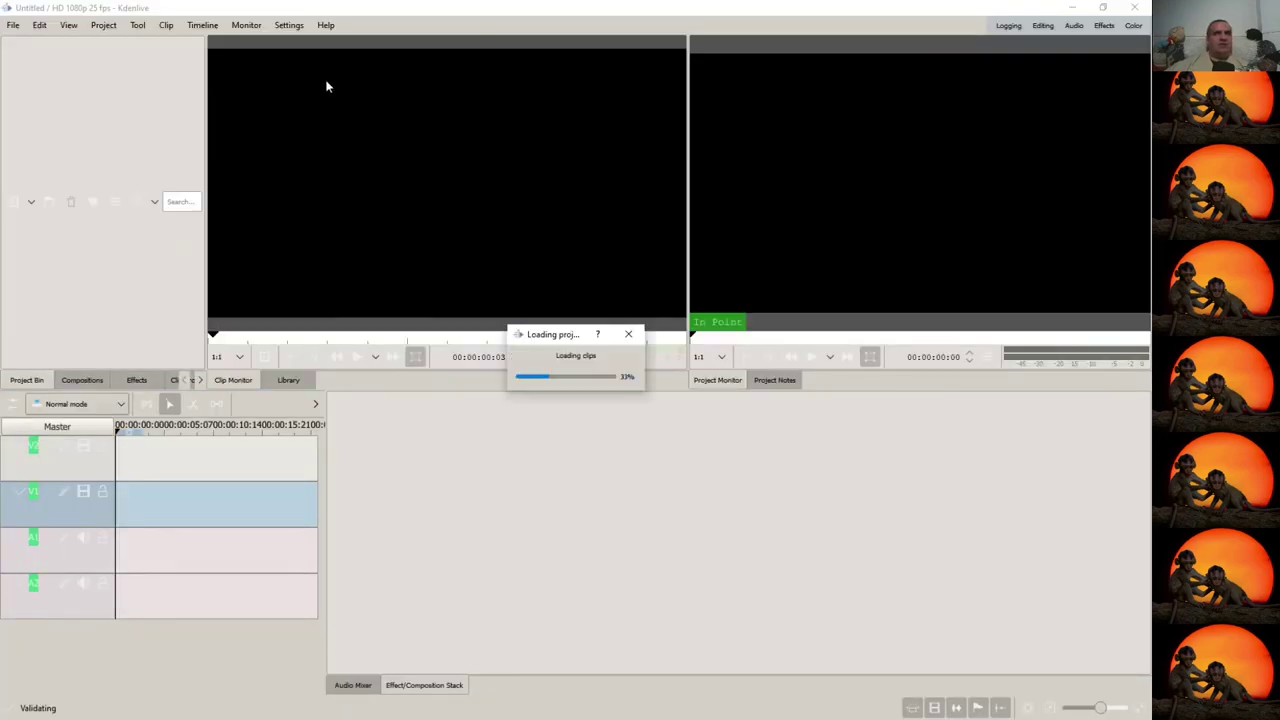
Select the monos-1440x1080.jpg clip on track V1 and play its zoom from the start of the timeline.
click(150, 512)
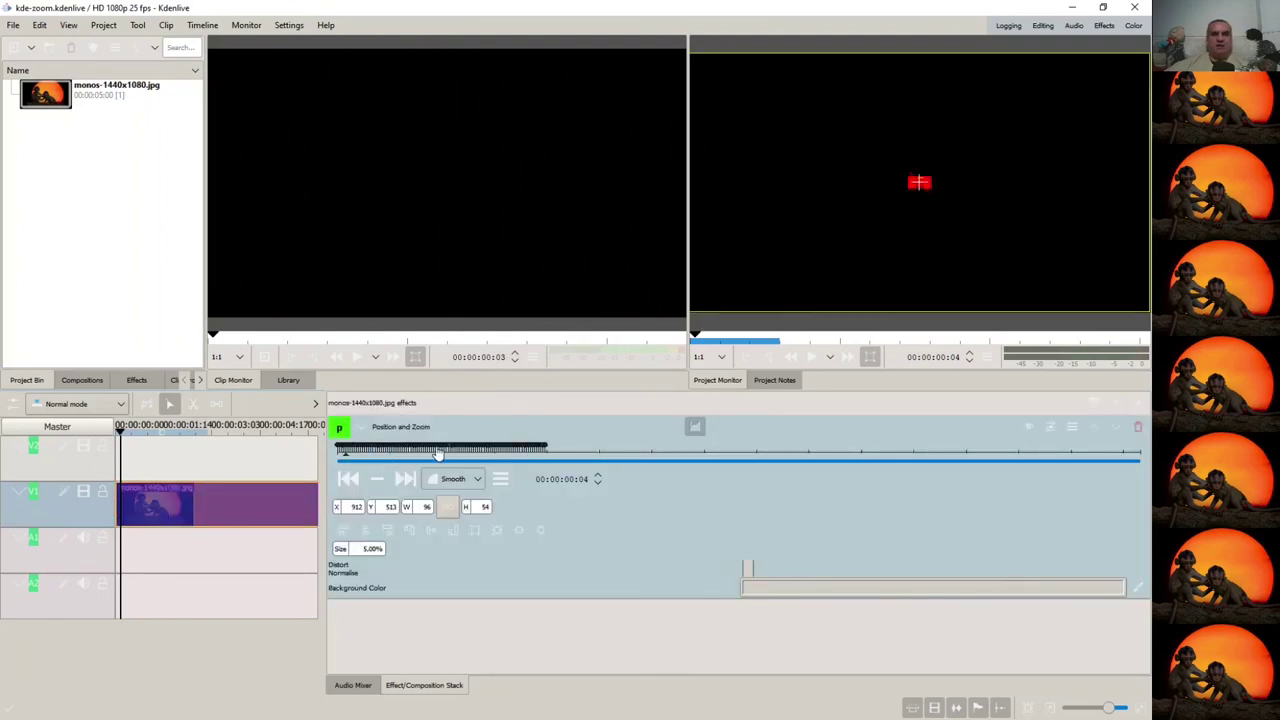
key(Home)
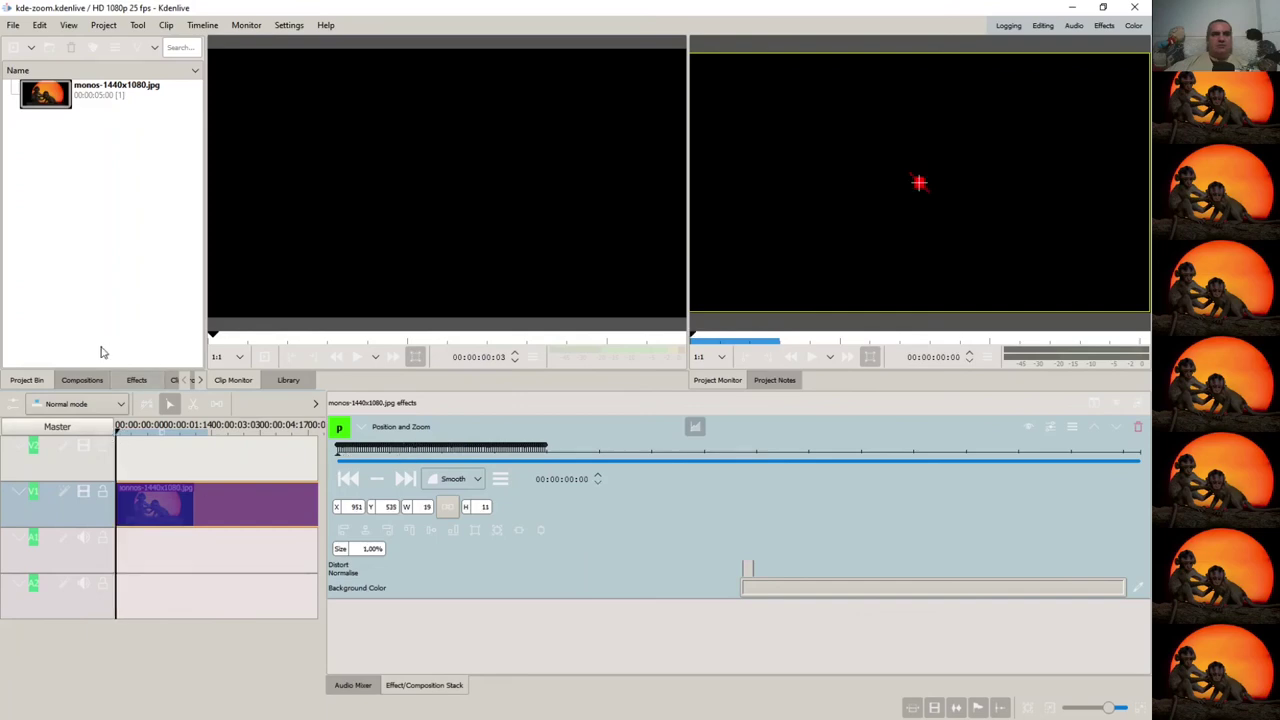
click(811, 356)
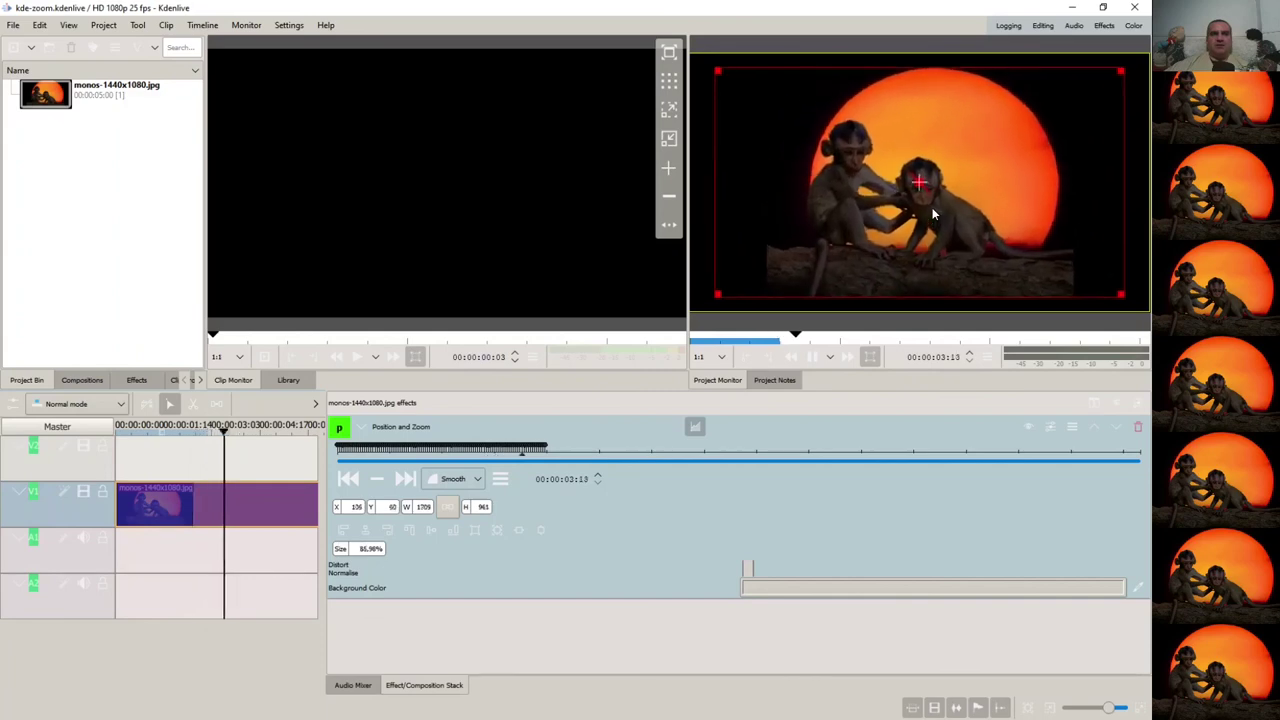
click(811, 356)
Replay the zoom's final section from 00:00:02:23 and go to the last Position and Zoom keyframe at 00:00:03:24.
click(777, 336)
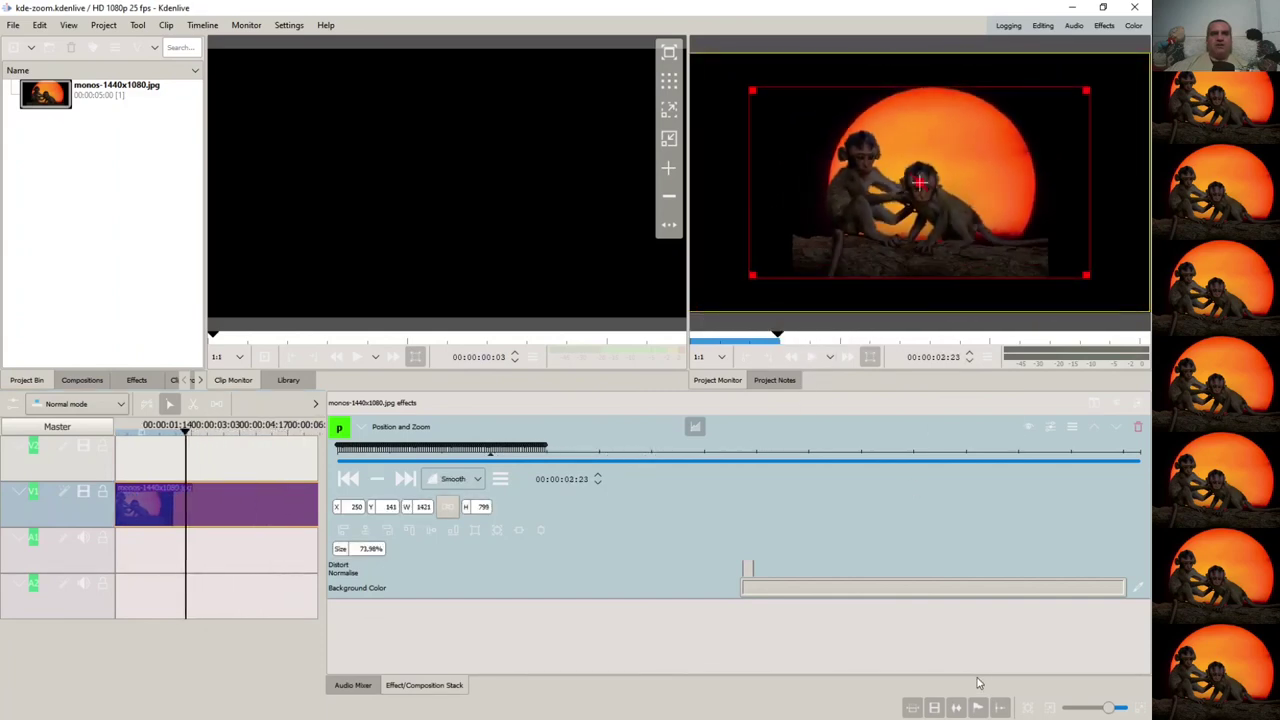
click(811, 356)
click(811, 356)
drag(795, 338, 784, 338)
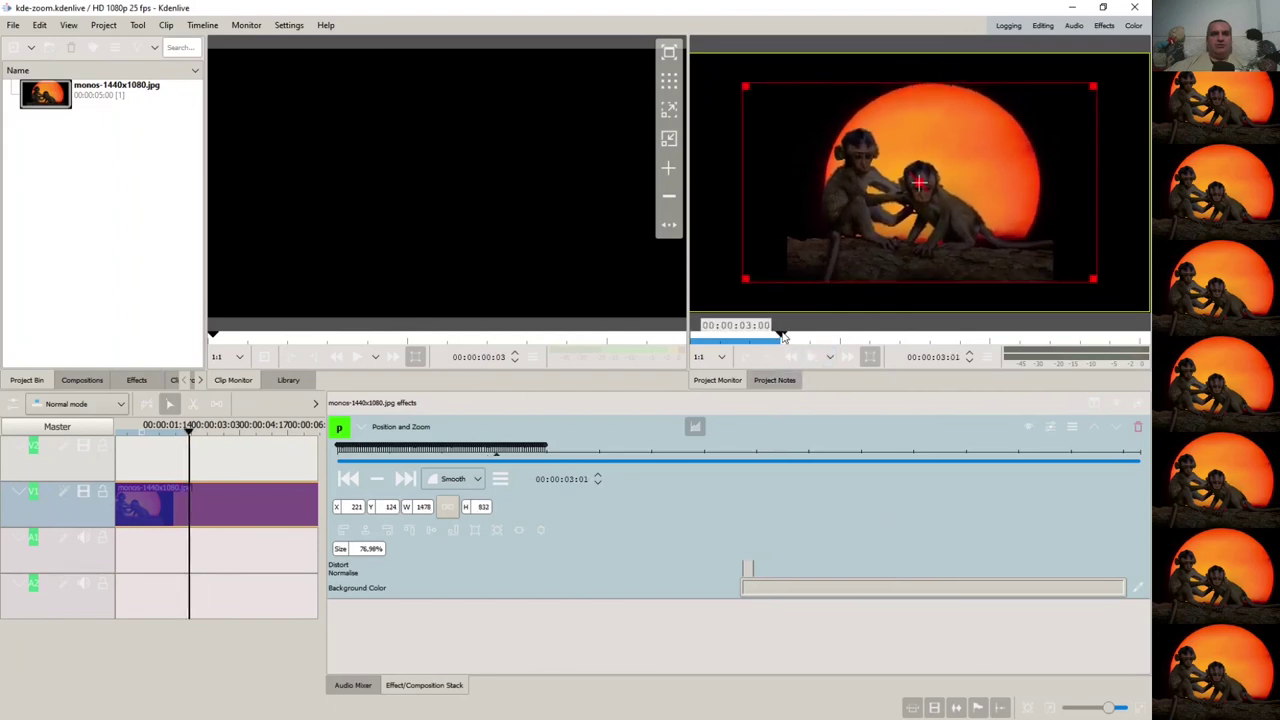
click(546, 454)
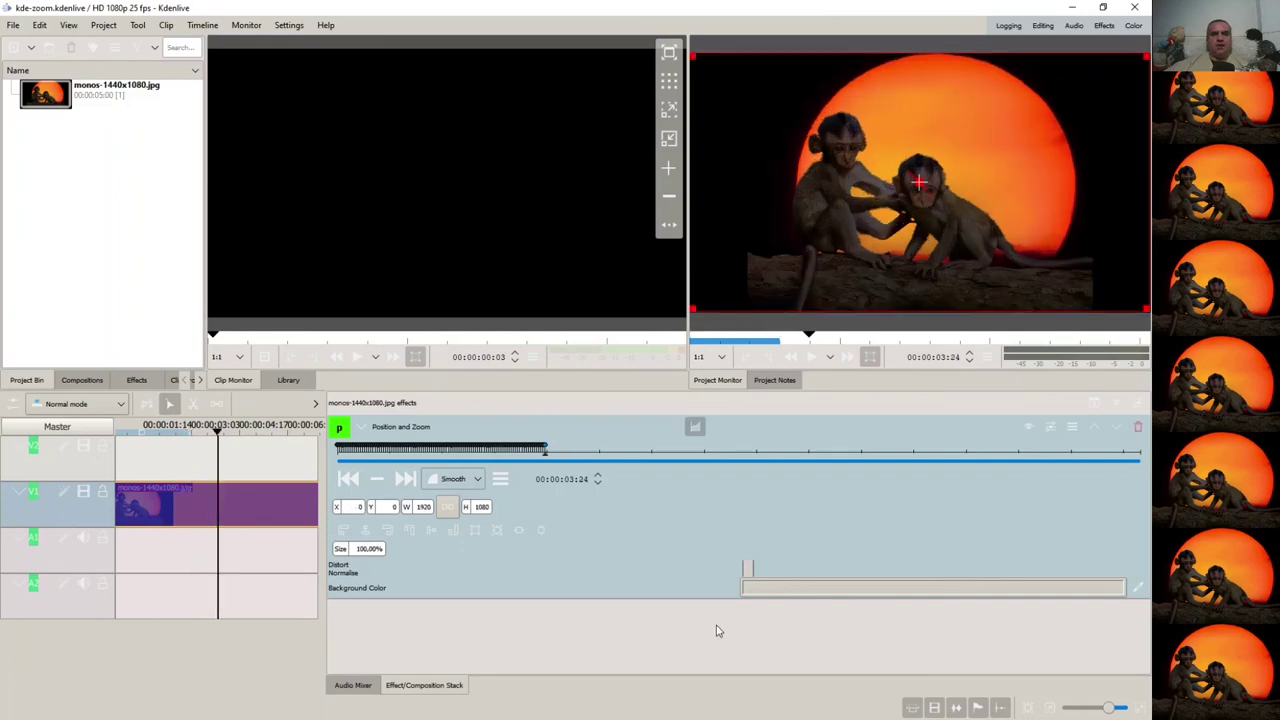